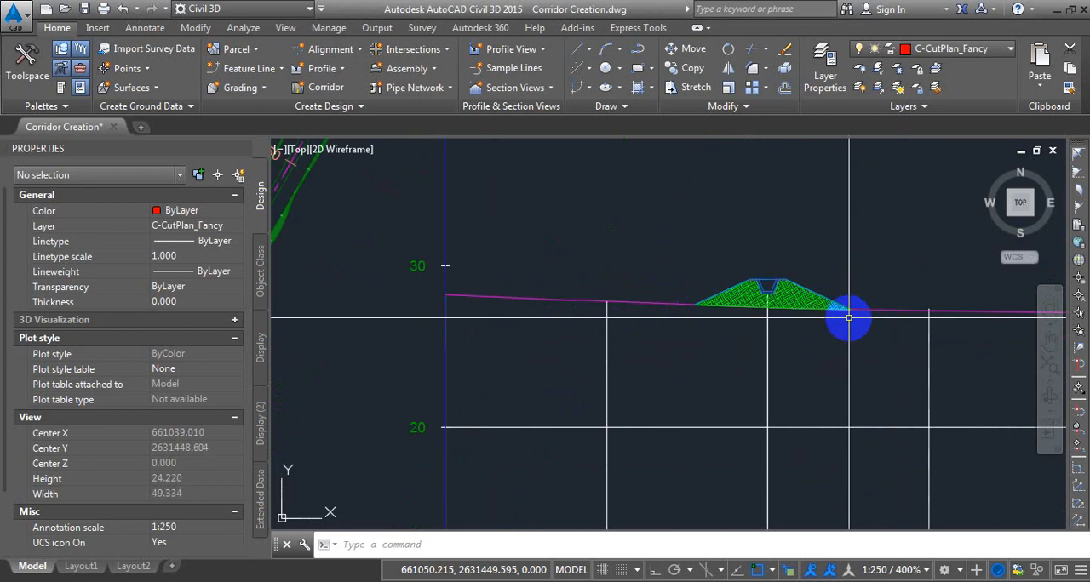
scroll(784, 202, down, 4)
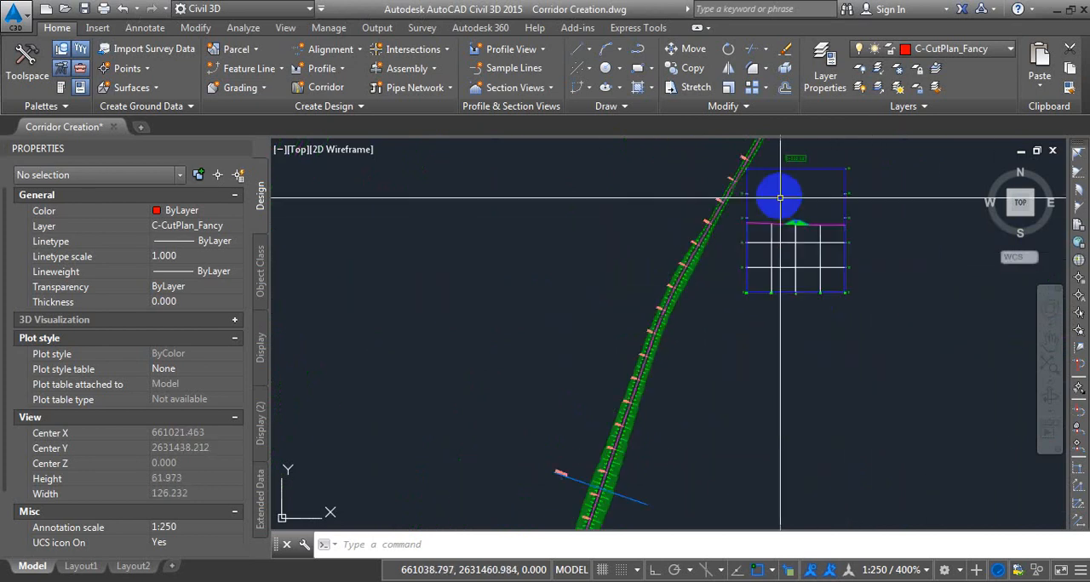
Slide the sample line along the ditch alignment to about station 0+040.72.
click(639, 506)
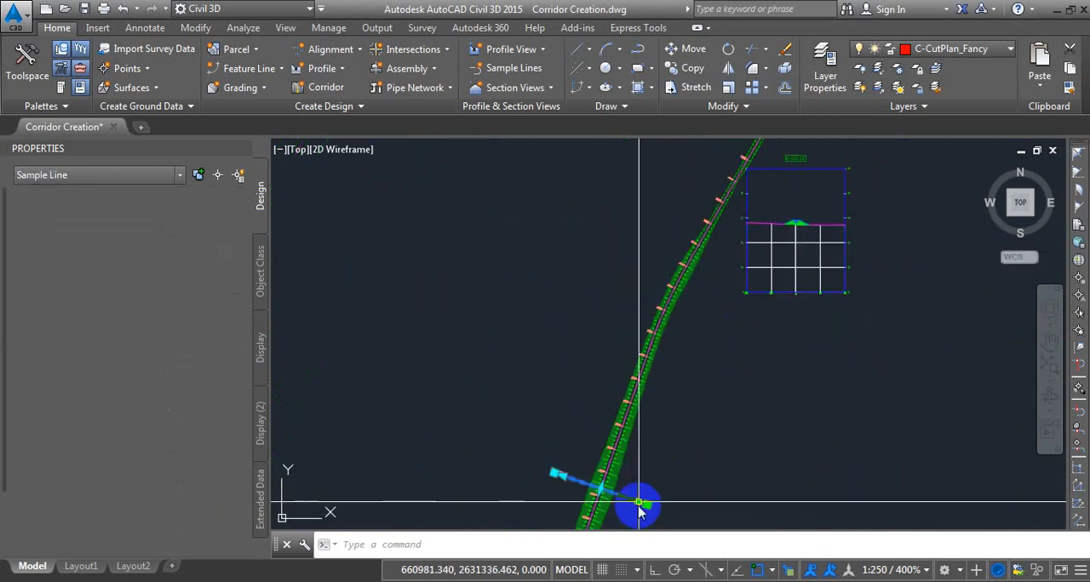
click(600, 490)
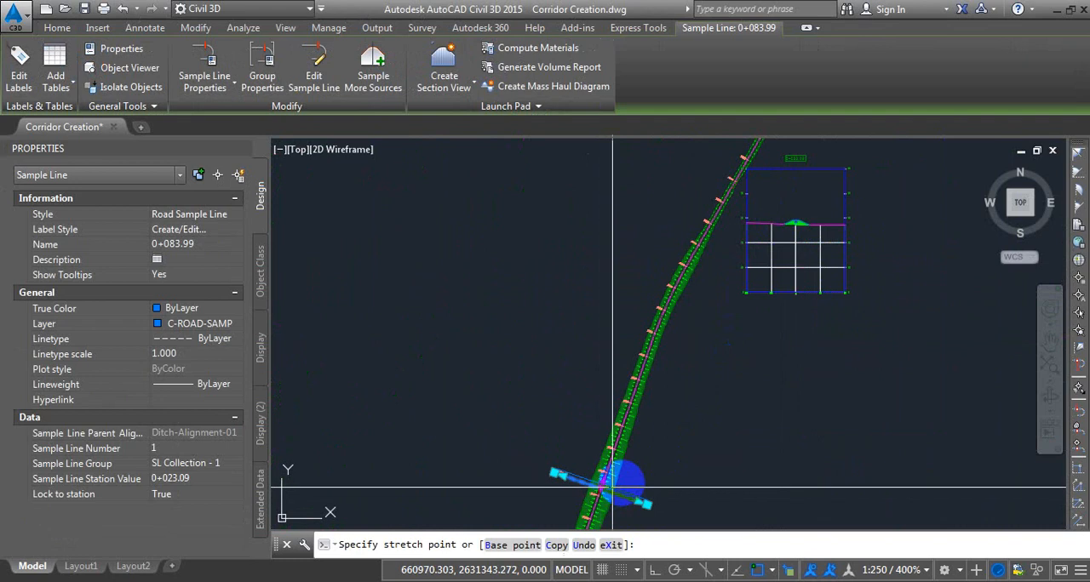
click(652, 457)
Split the model space into two vertical viewports, framing the corridor plan in one and the ditch cross section in the other.
scroll(795, 273, up, 2)
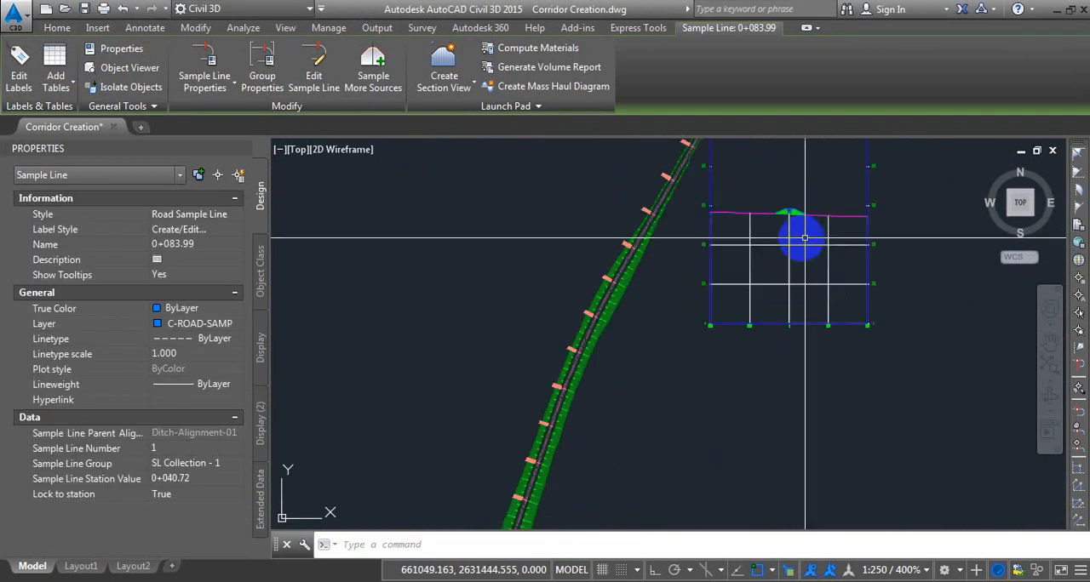
click(285, 28)
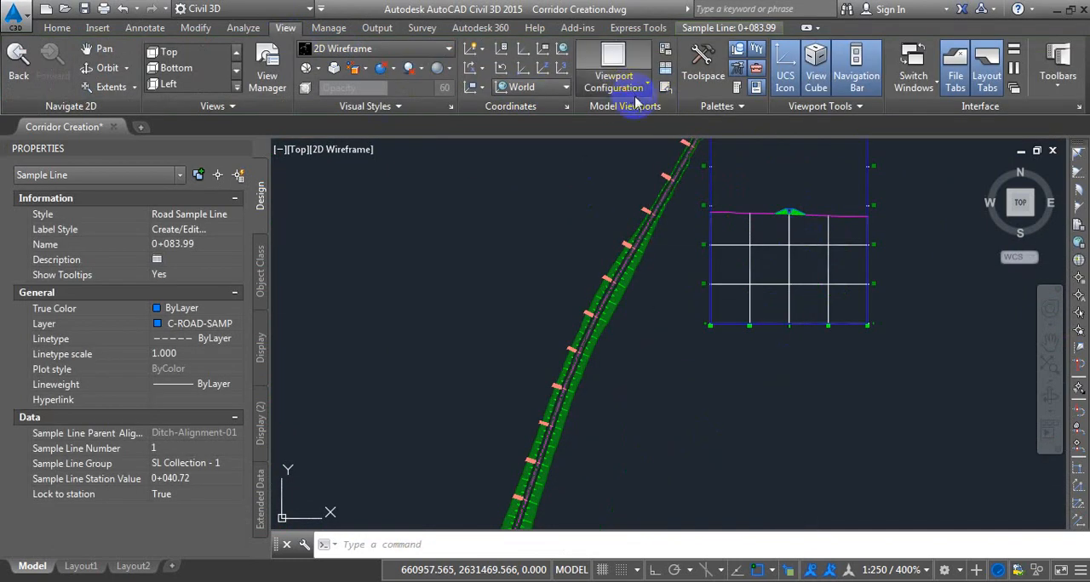
click(635, 95)
click(766, 285)
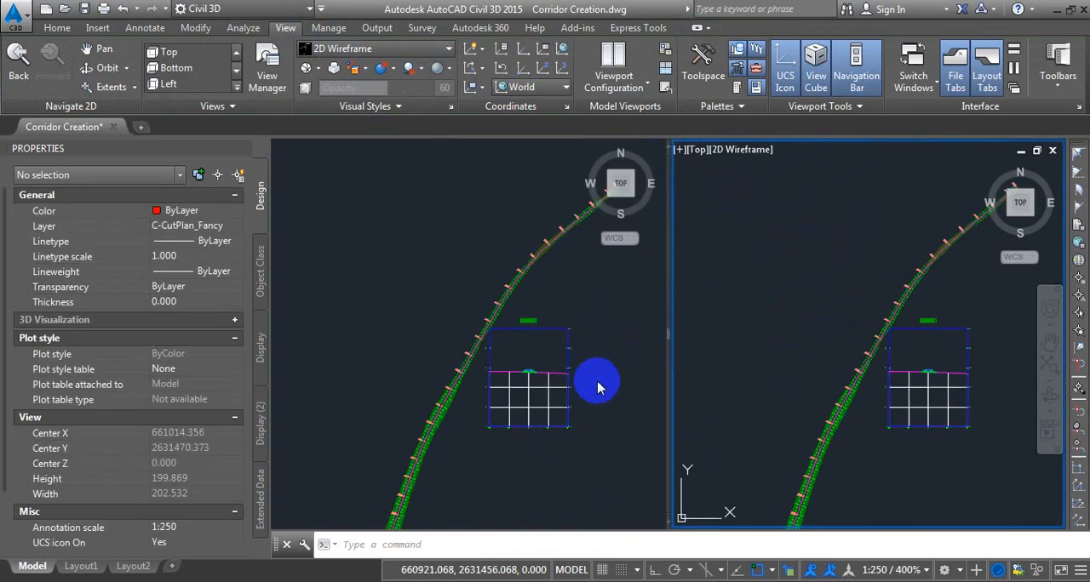
click(598, 384)
scroll(536, 258, down, 4)
click(955, 462)
scroll(945, 409, up, 8)
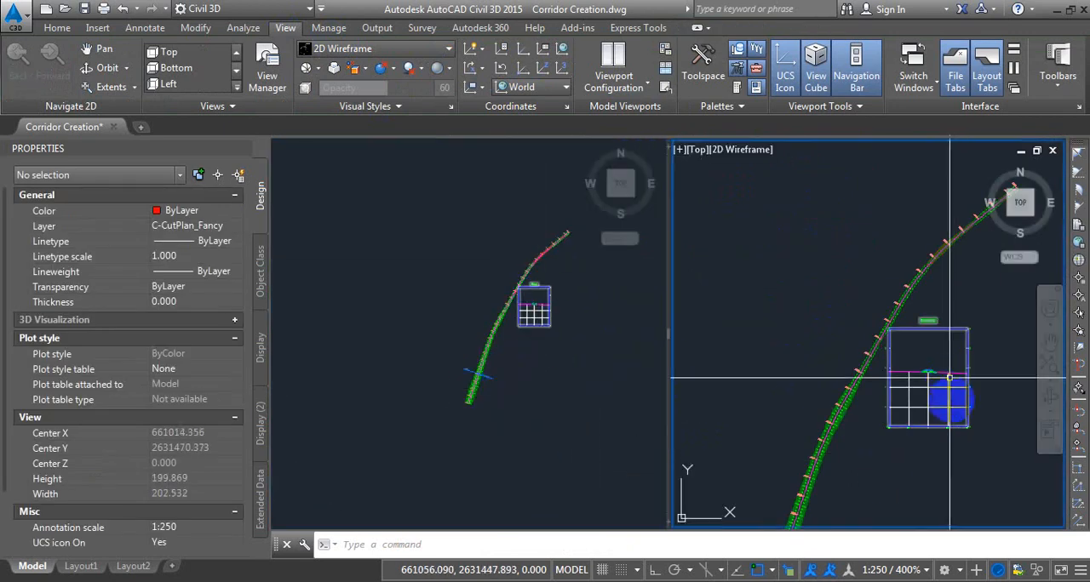
click(575, 423)
scroll(502, 374, up, 6)
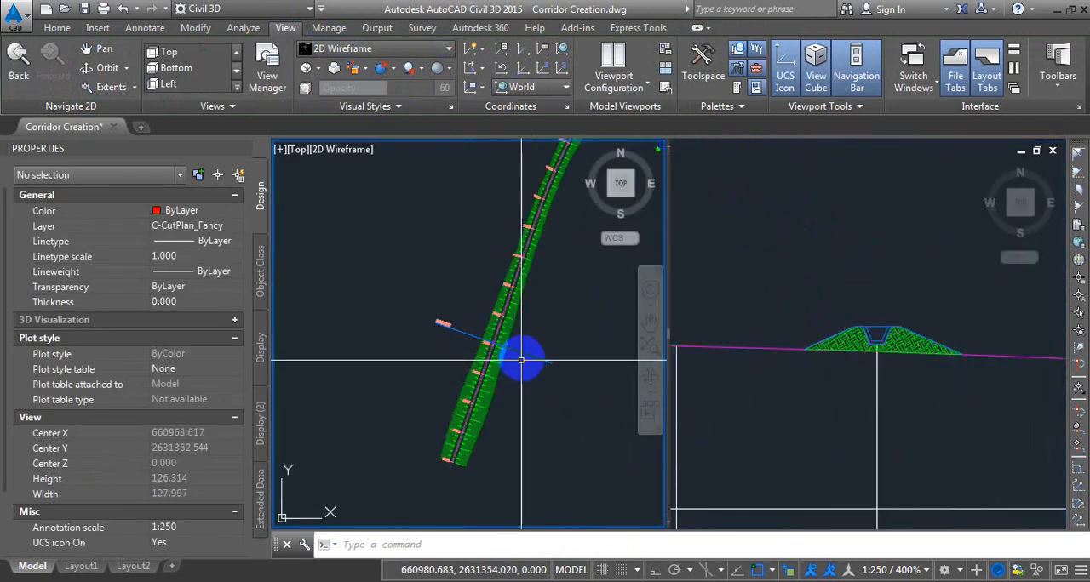
Slide the sample line up the corridor to about station 0+084.84 and inspect the ditch in the section view.
click(498, 349)
click(493, 344)
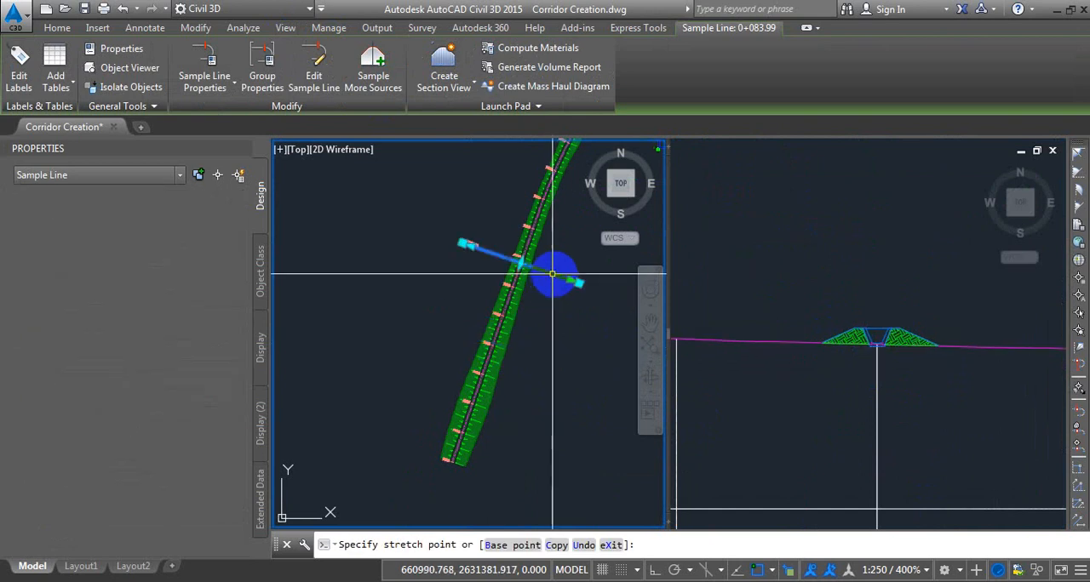
click(520, 262)
click(520, 263)
click(558, 221)
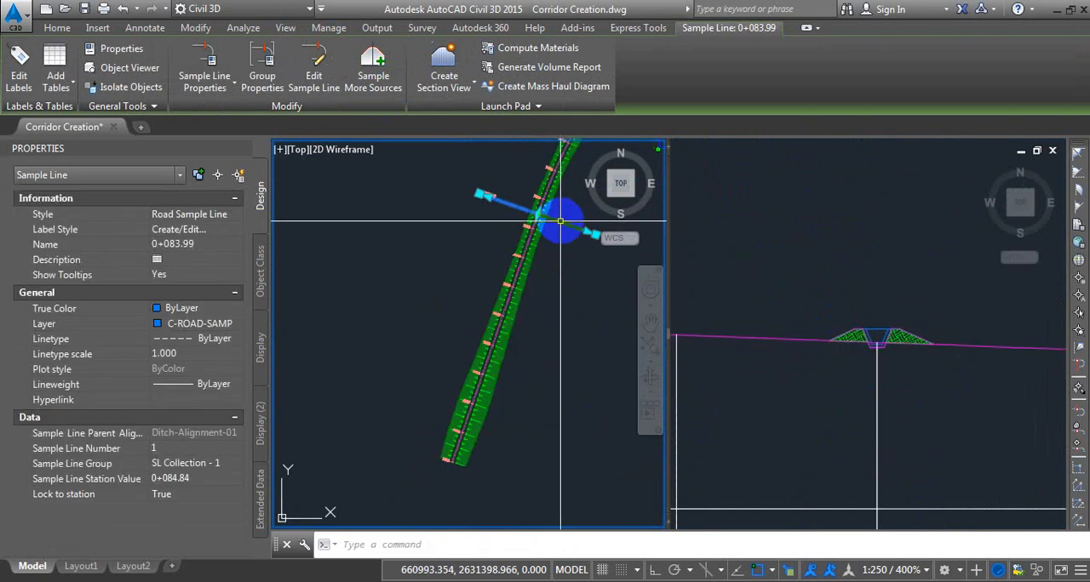
middle_drag(561, 220, 407, 347)
click(868, 352)
scroll(869, 352, up, 5)
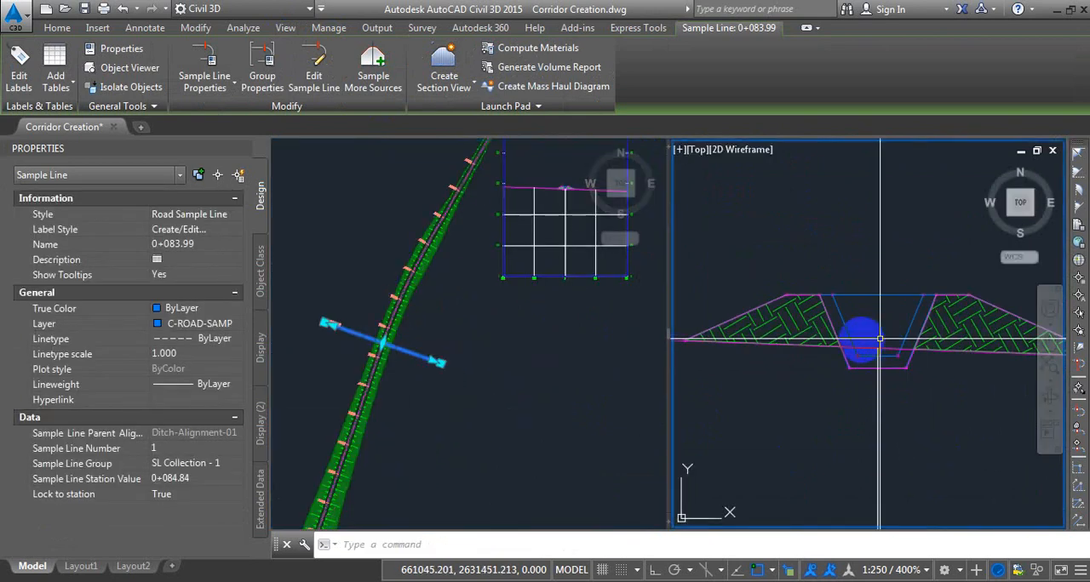
Move the sample line farther up the alignment to about station 0+109.50.
click(456, 407)
click(382, 342)
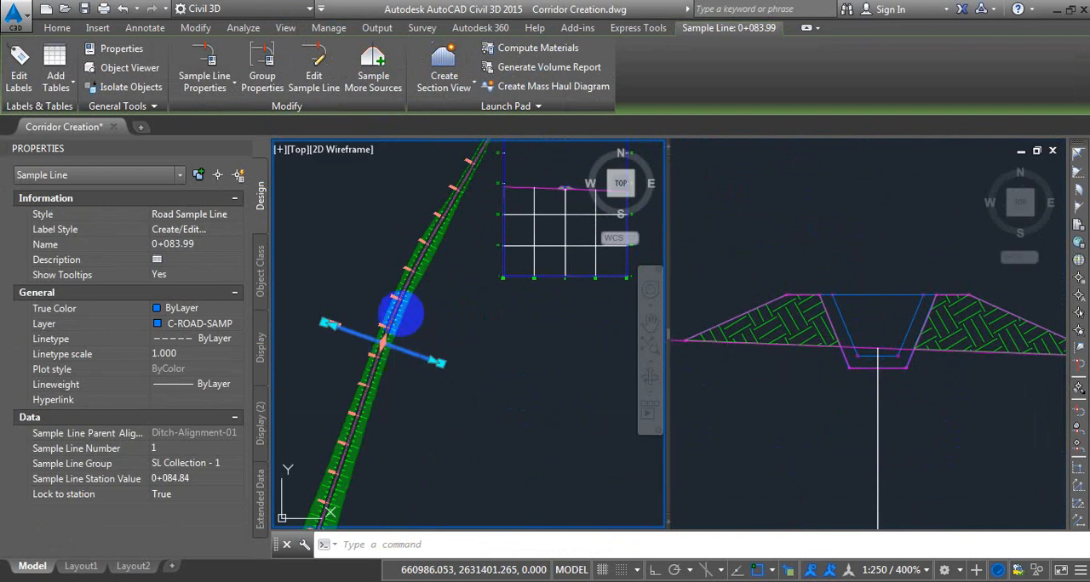
click(418, 303)
click(412, 273)
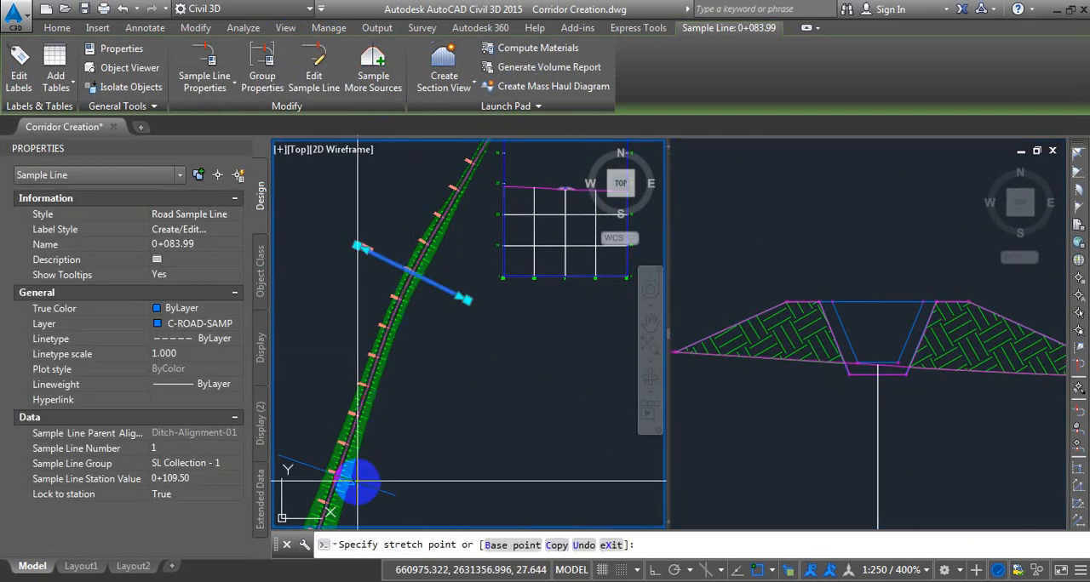
Move the sample line back down the corridor to about station 0+039.00, and on to about 0+015.30.
click(358, 480)
middle_drag(438, 447, 460, 327)
click(406, 296)
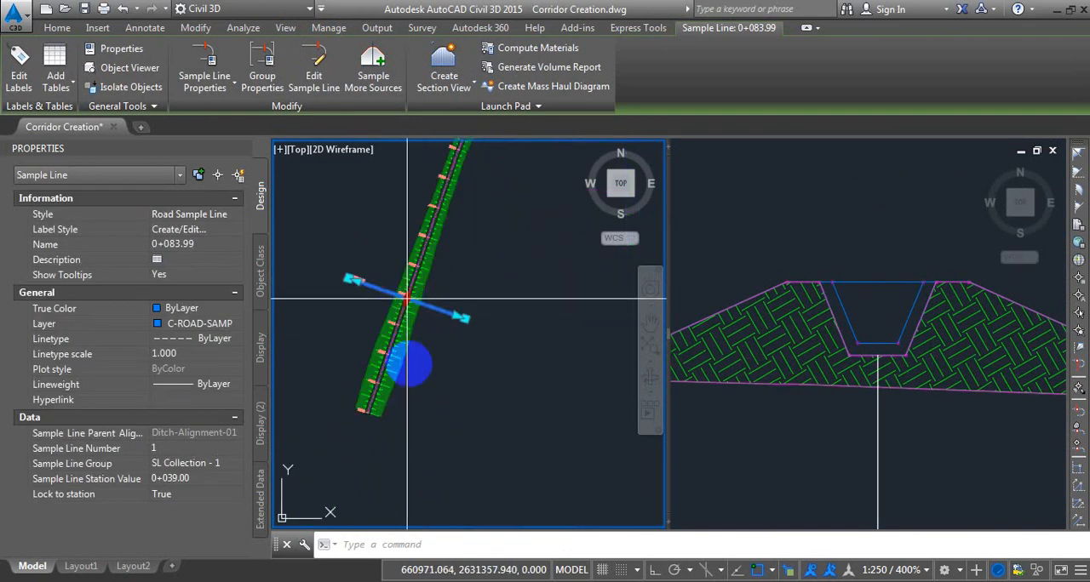
click(497, 401)
click(980, 483)
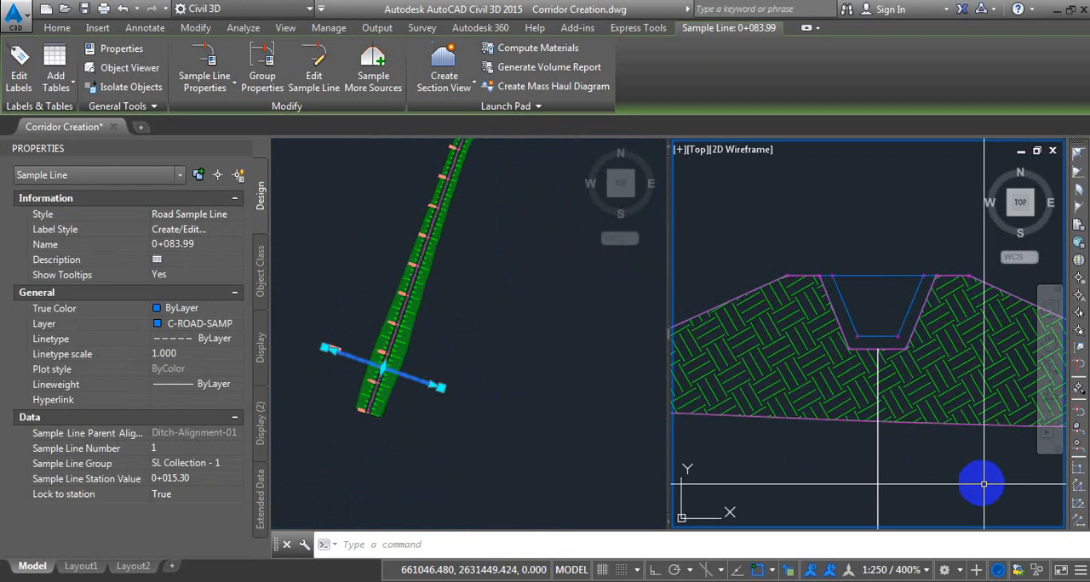
Move the sample line to the cut area at about station 0+221.52 and inspect the ditch section closely.
click(464, 395)
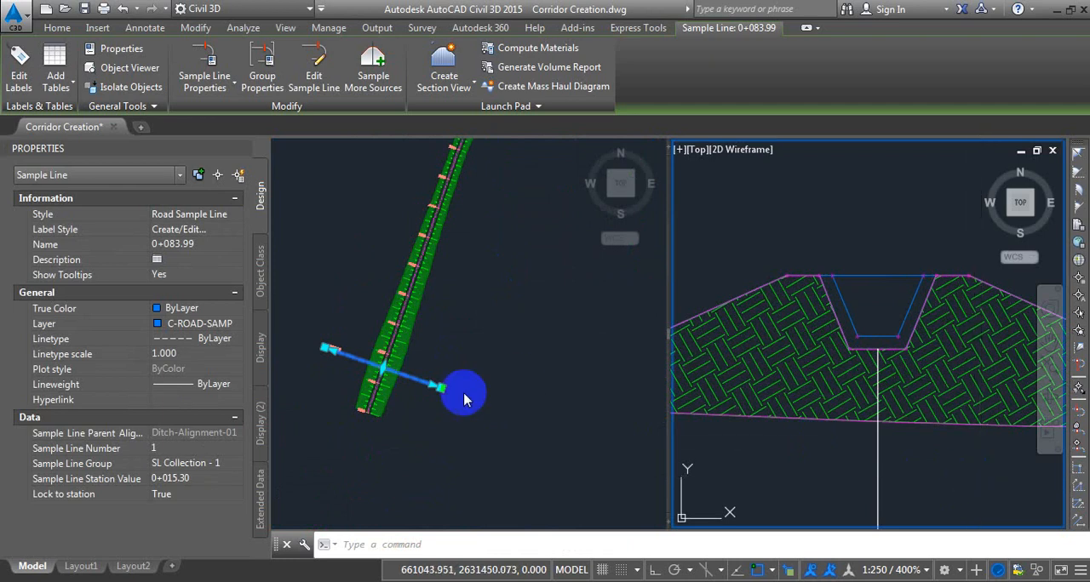
click(381, 366)
scroll(450, 316, down, 3)
click(488, 236)
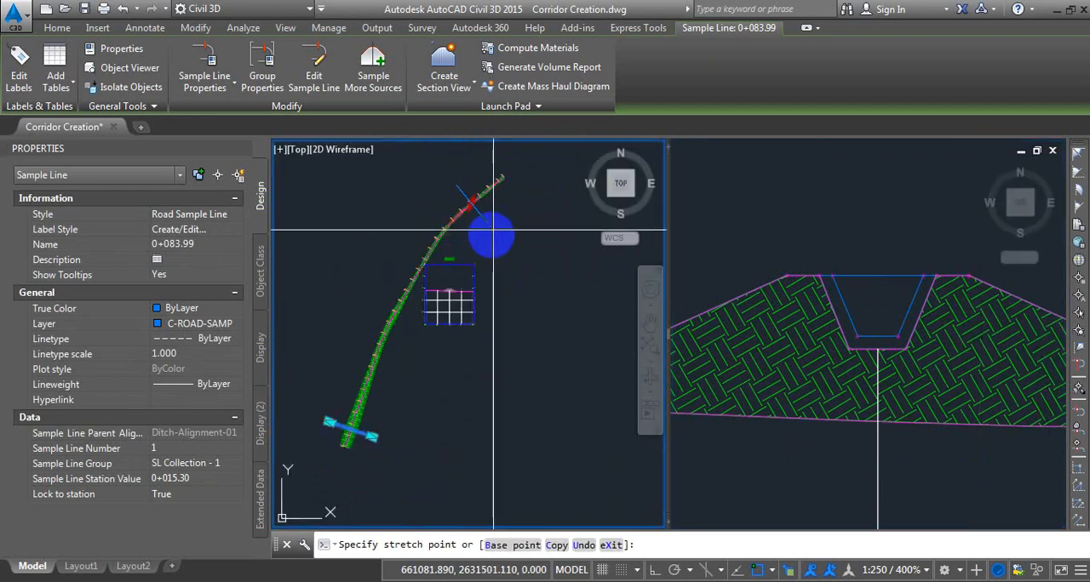
click(948, 415)
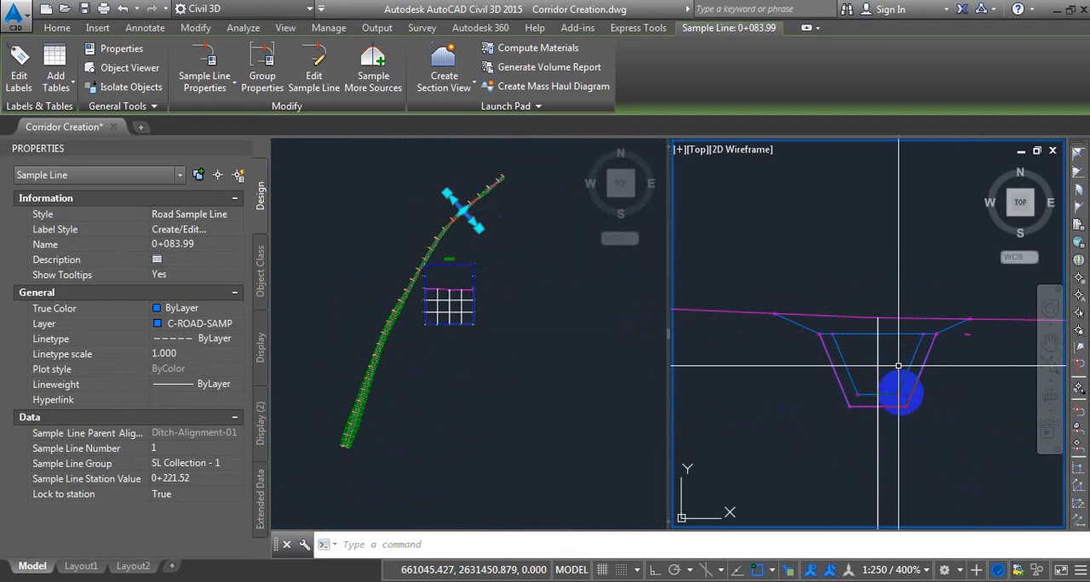
click(901, 394)
scroll(909, 341, up, 4)
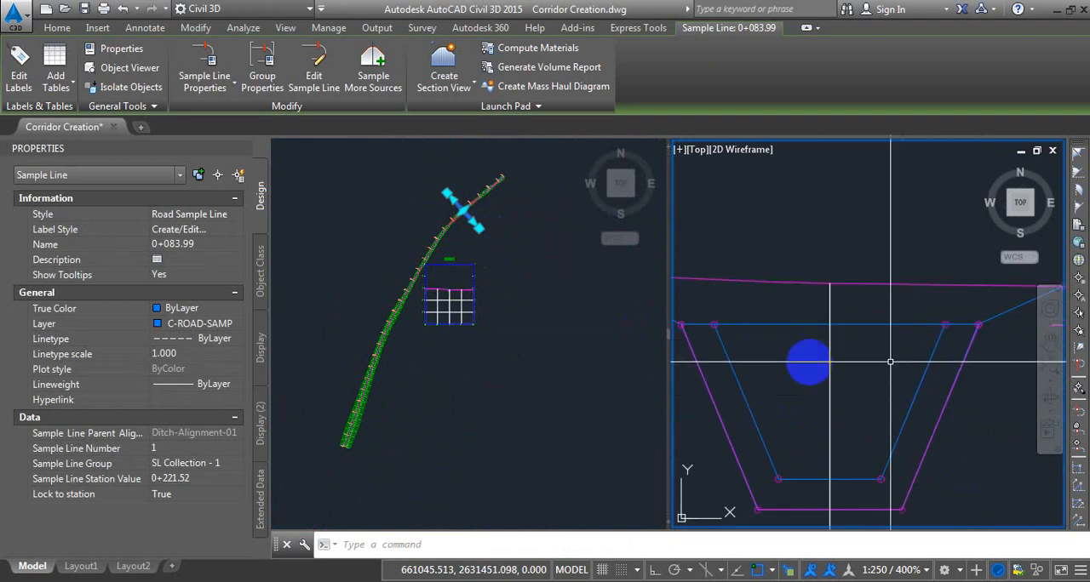
Shift the sample line within the red cut area to about station 0+216.00 and inspect its section.
click(445, 209)
scroll(441, 196, up, 4)
scroll(494, 247, up, 3)
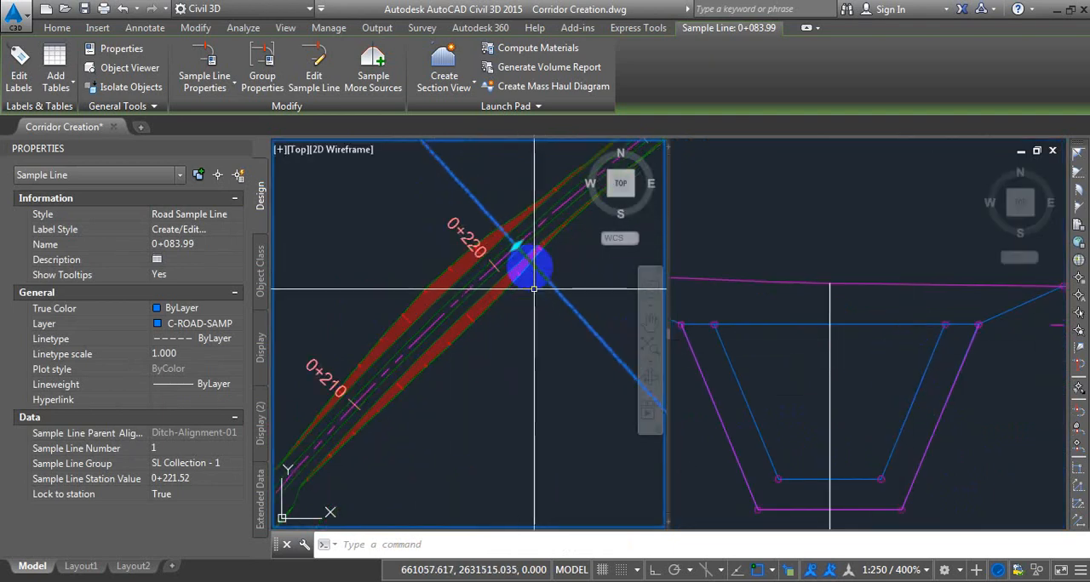
scroll(510, 256, up, 3)
click(448, 338)
click(434, 320)
click(819, 417)
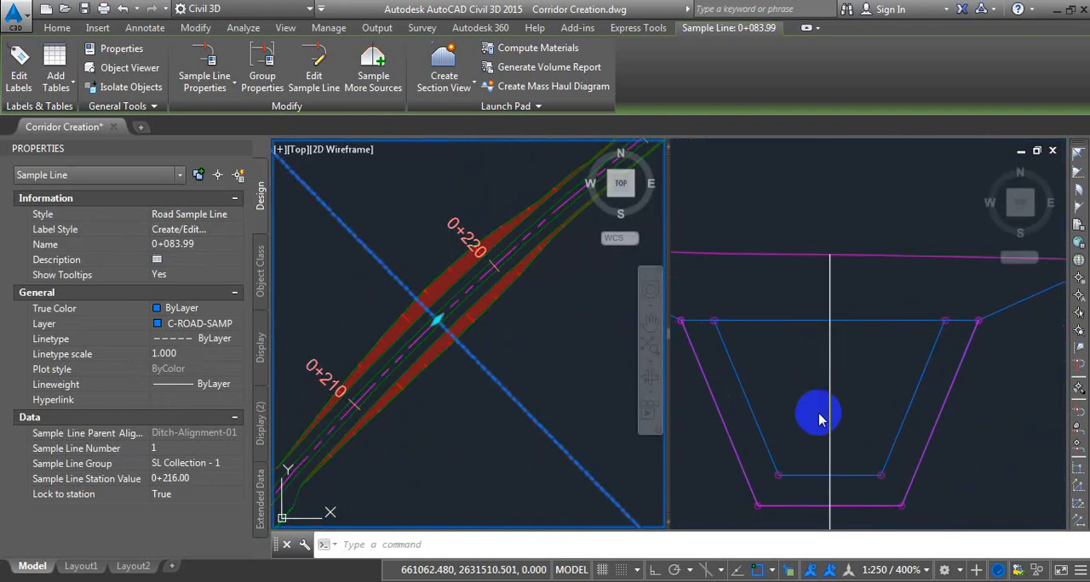
click(998, 442)
scroll(979, 409, down, 4)
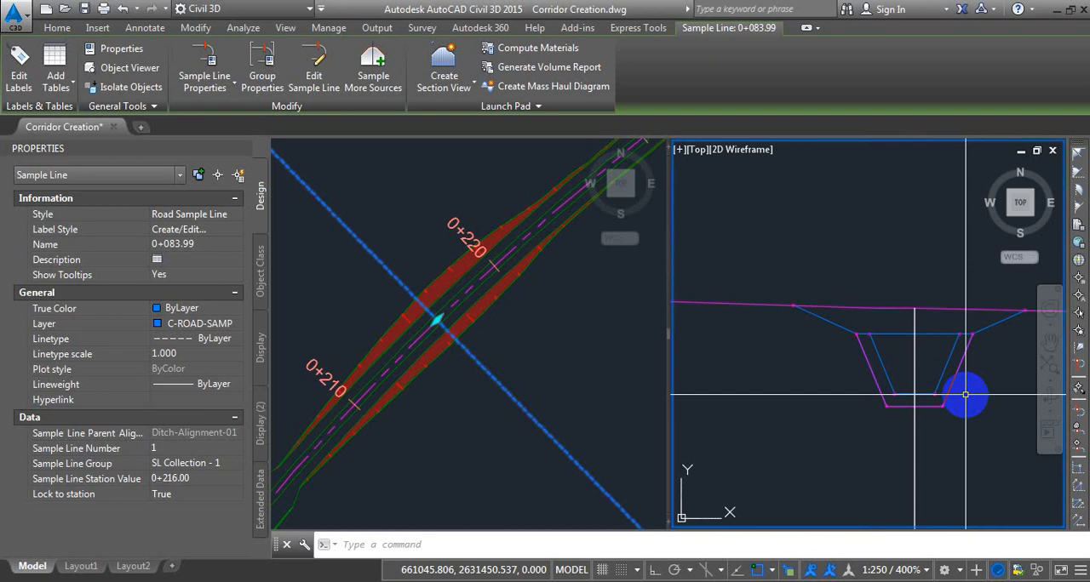
Slide the sample line down the alignment to about station 0+137.95, where the section has partial fill.
click(494, 419)
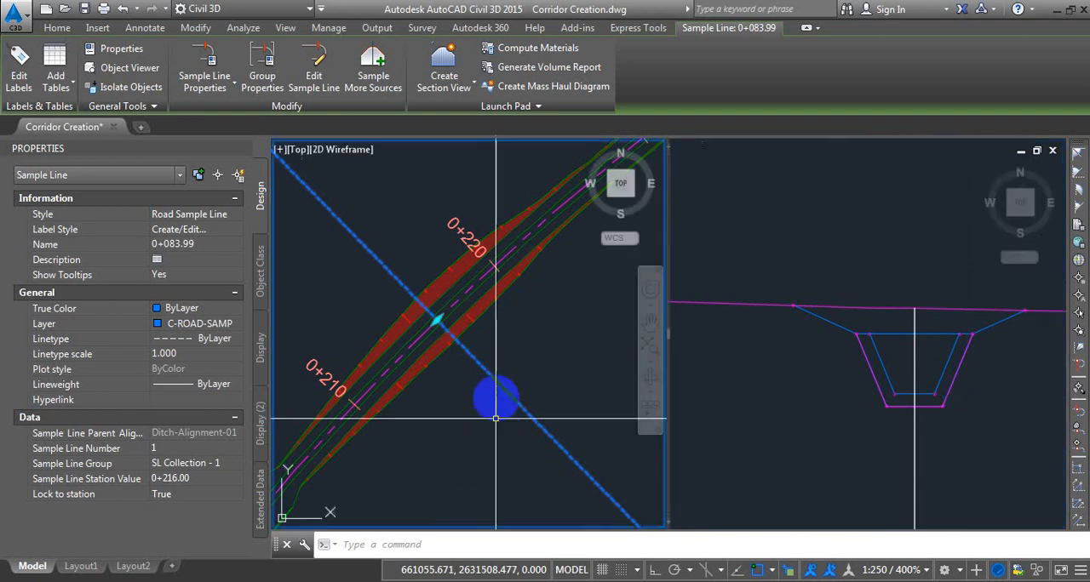
click(451, 332)
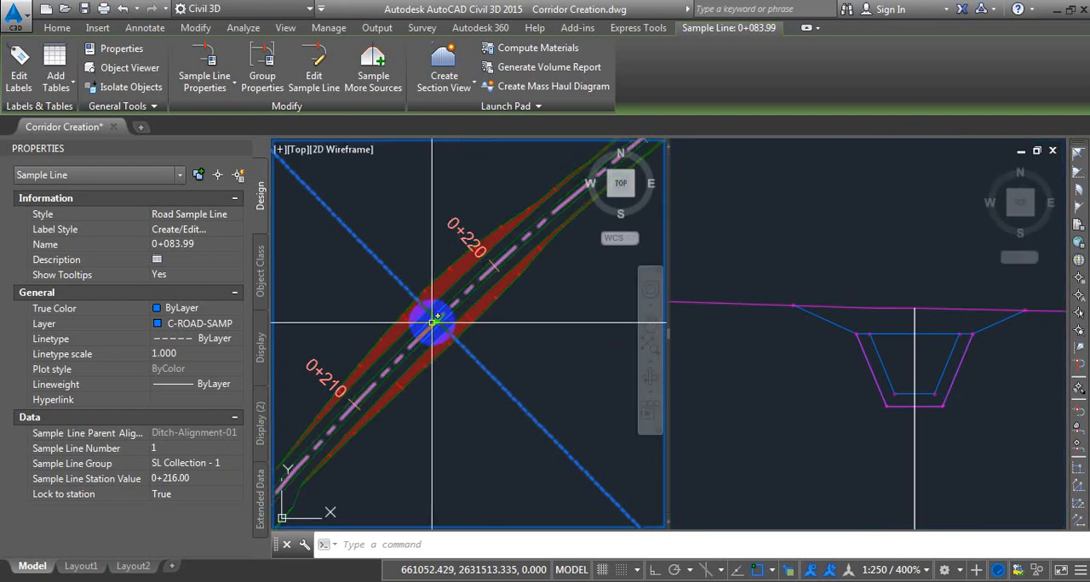
scroll(395, 440, down, 5)
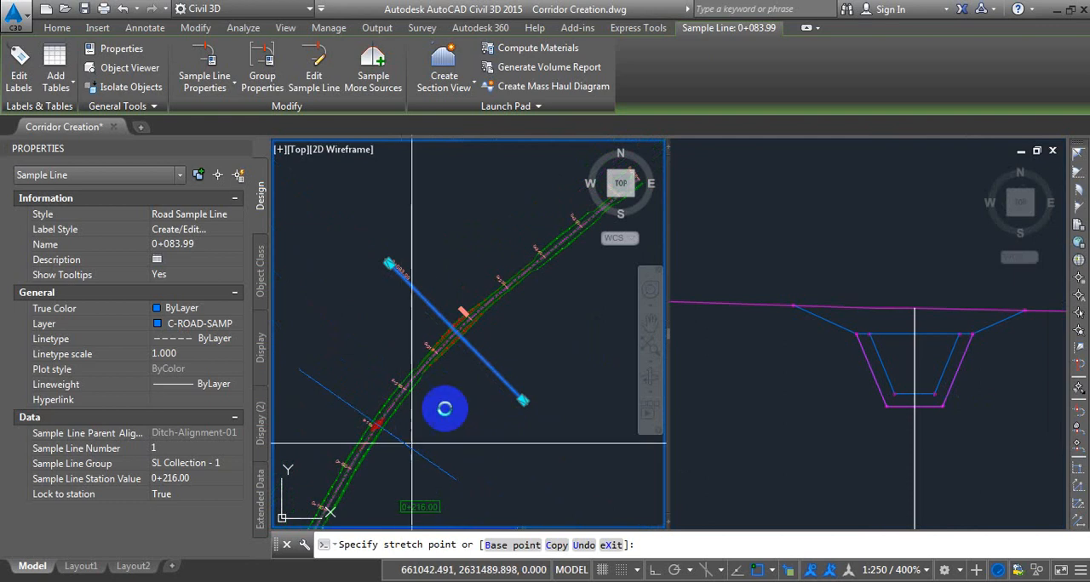
click(389, 499)
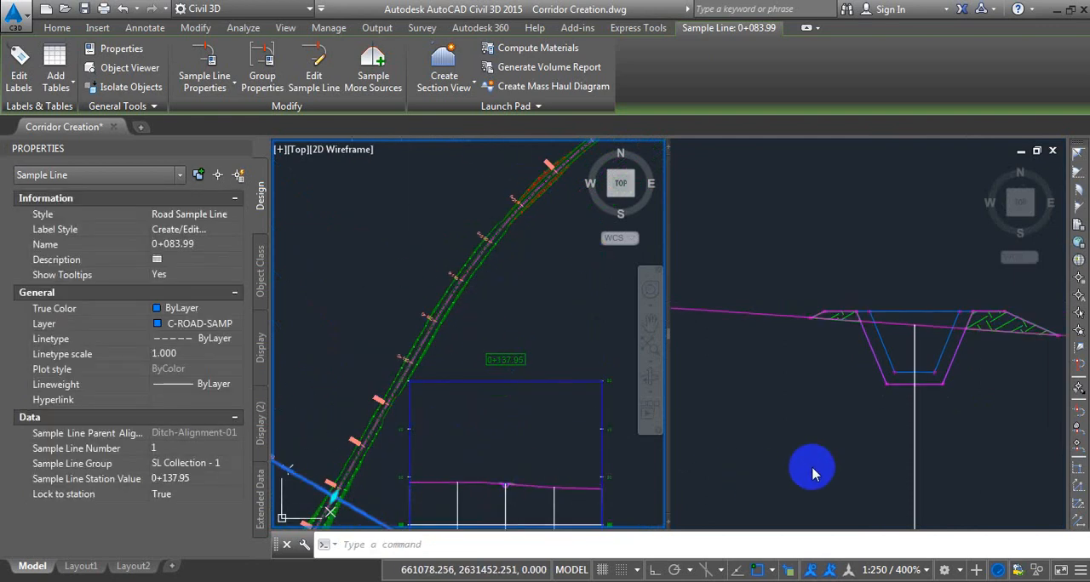
click(732, 487)
Move the sample line to the fill area at about station 0+025.18 and clear the selection.
click(483, 421)
middle_drag(423, 440, 509, 284)
click(420, 341)
middle_drag(398, 483, 472, 330)
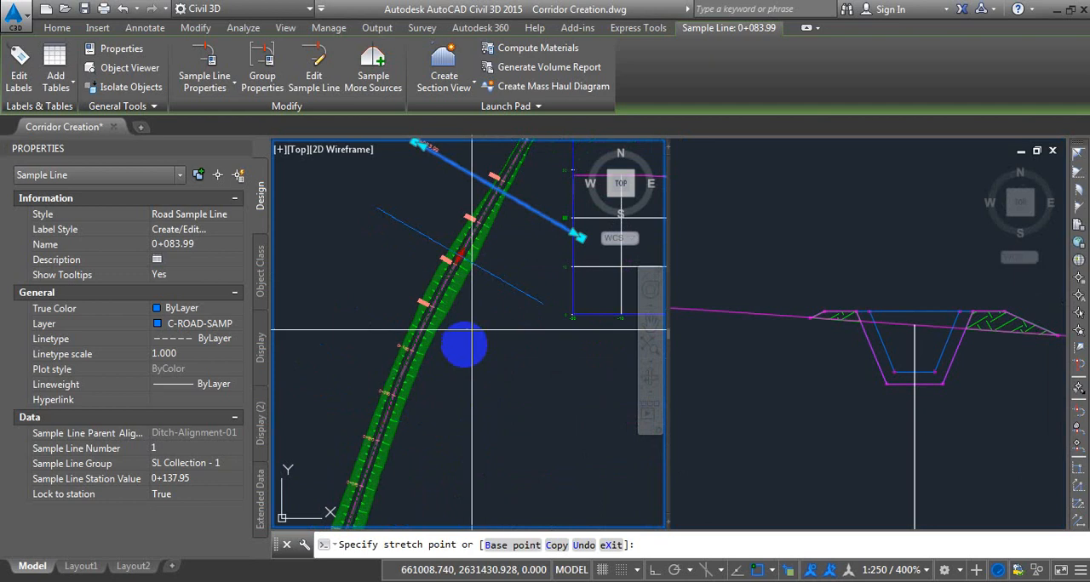
middle_drag(437, 475, 518, 291)
click(385, 484)
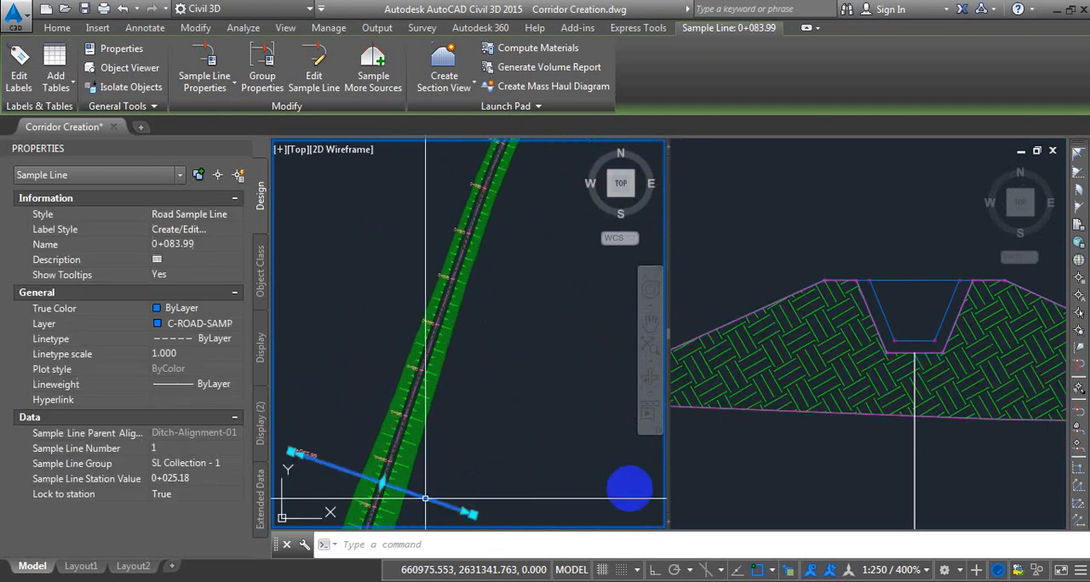
click(858, 477)
key(Escape)
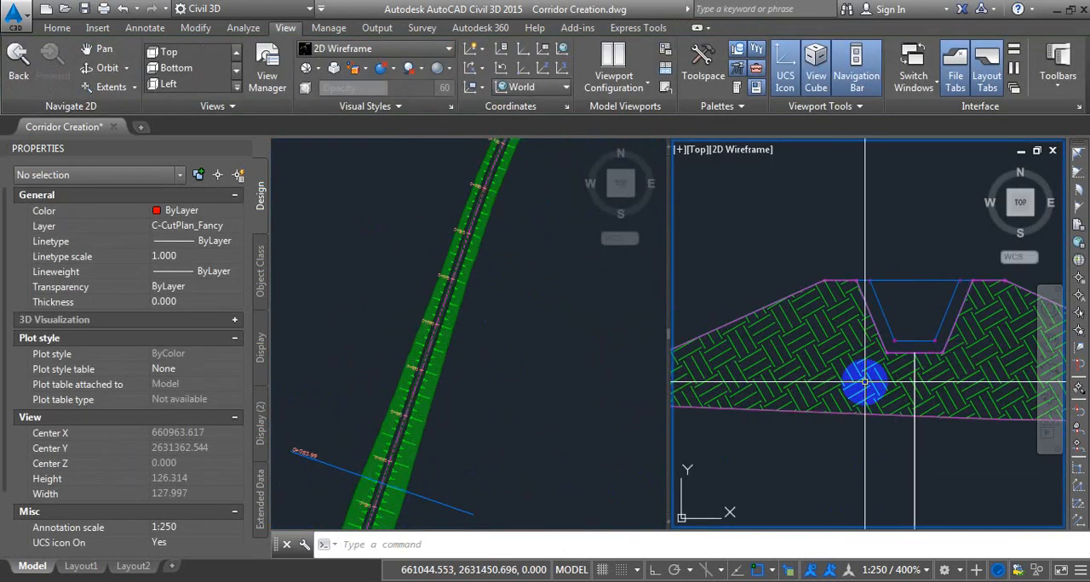
Locate the ditch assembly in the section viewport and examine its cut and fill daylight conditions.
scroll(840, 225, down, 2)
scroll(837, 238, down, 3)
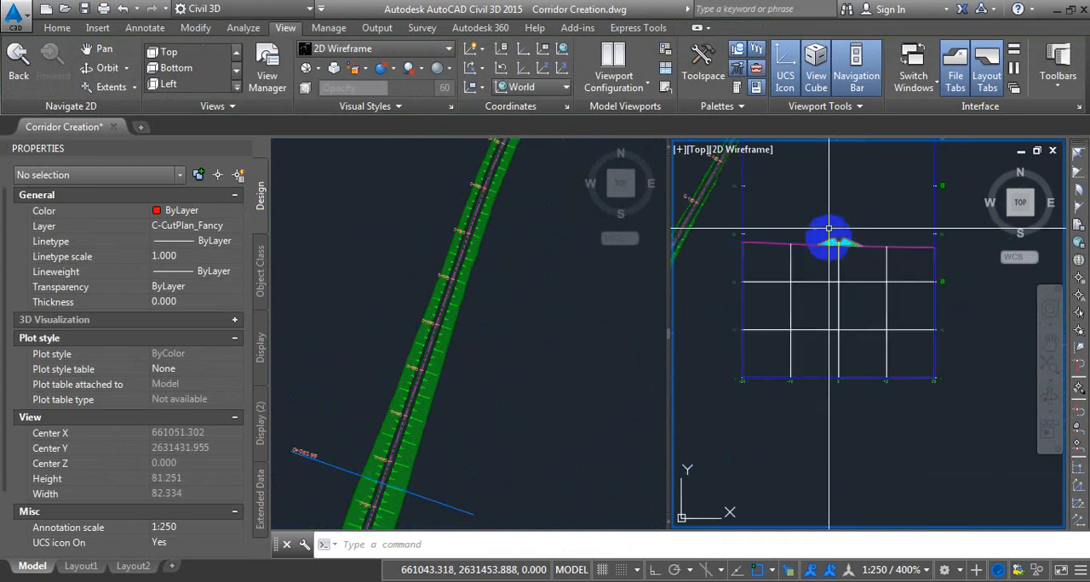
scroll(841, 236, up, 3)
scroll(839, 247, down, 6)
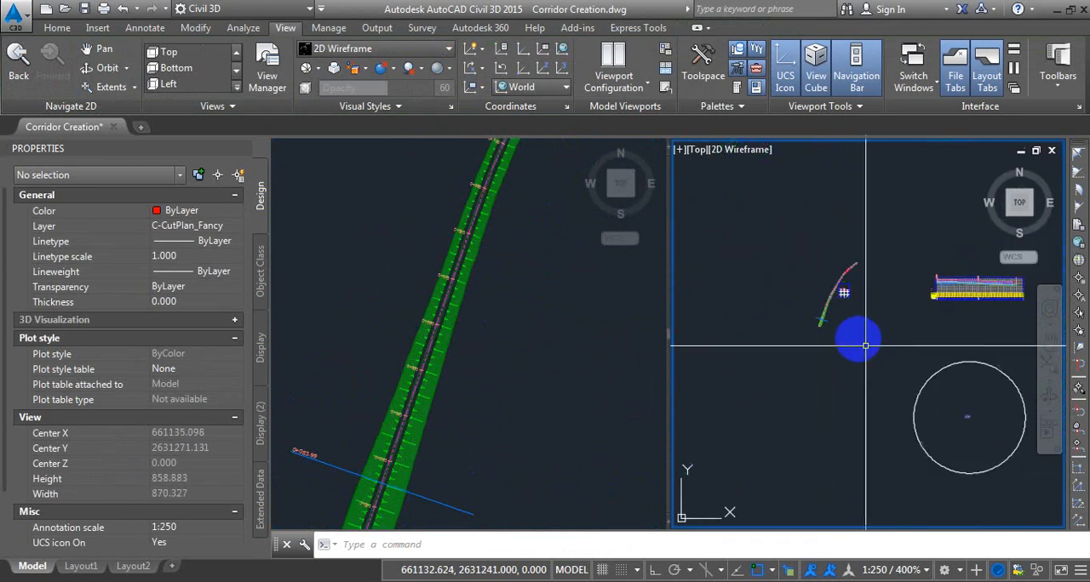
scroll(917, 419, down, 2)
scroll(917, 420, up, 10)
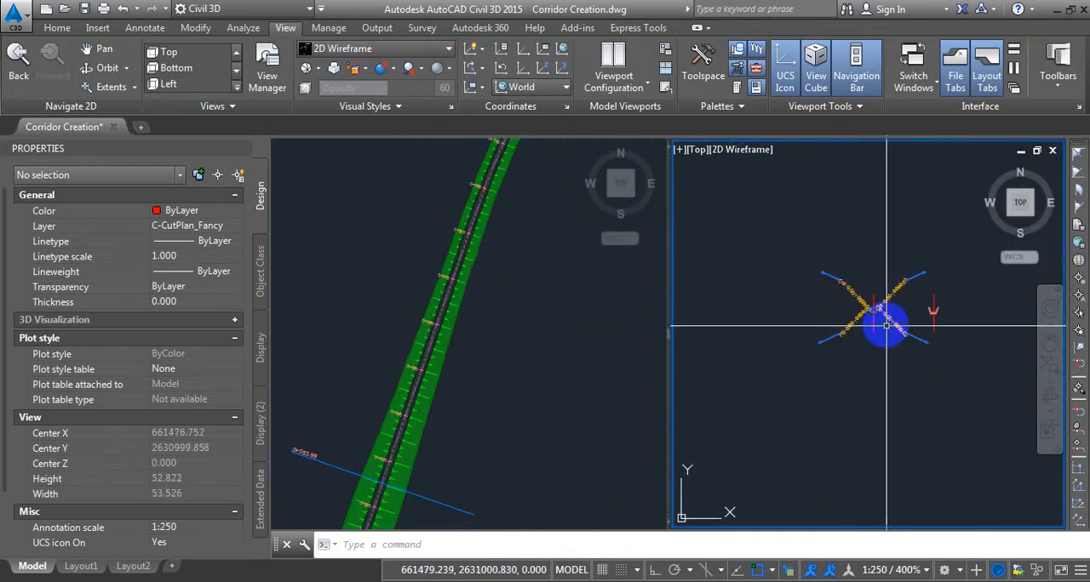
scroll(858, 283, up, 5)
scroll(858, 284, up, 4)
scroll(869, 336, down, 2)
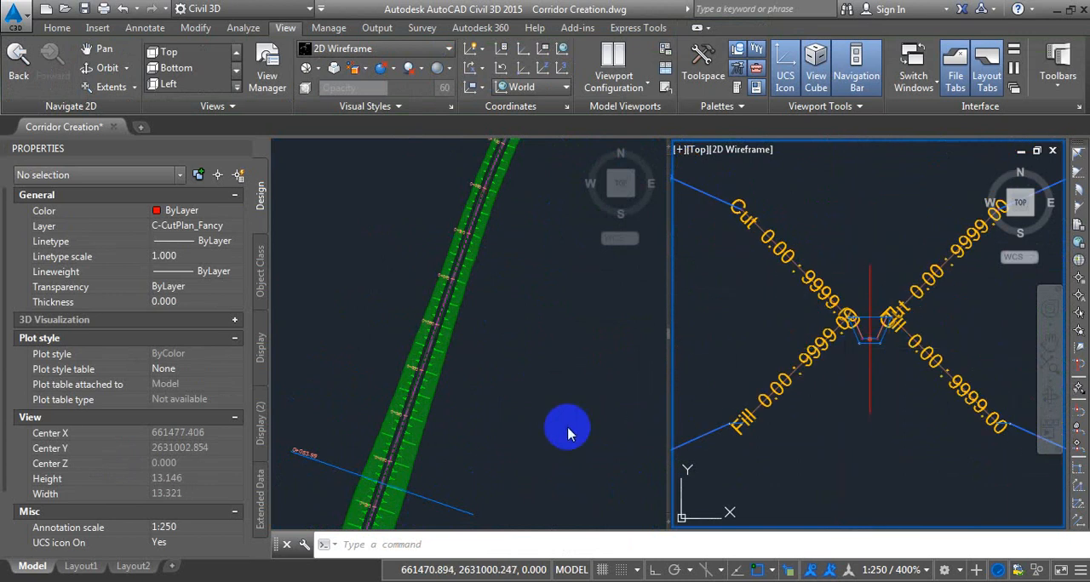
Frame the ditch cross section in the plan viewport beside the assembly and close the Properties palette.
click(398, 336)
scroll(398, 337, down, 6)
scroll(492, 245, up, 12)
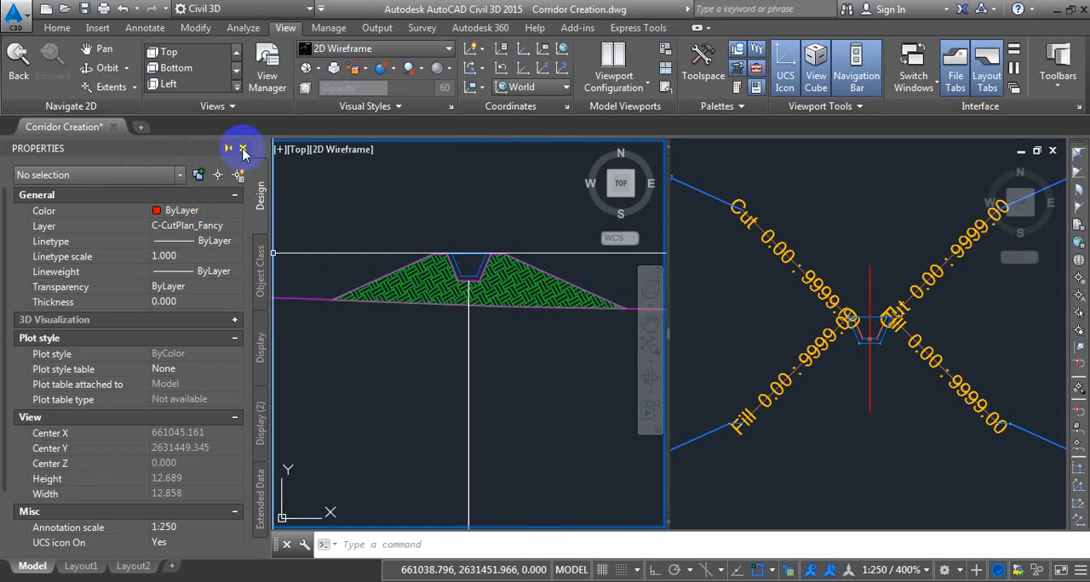
click(241, 150)
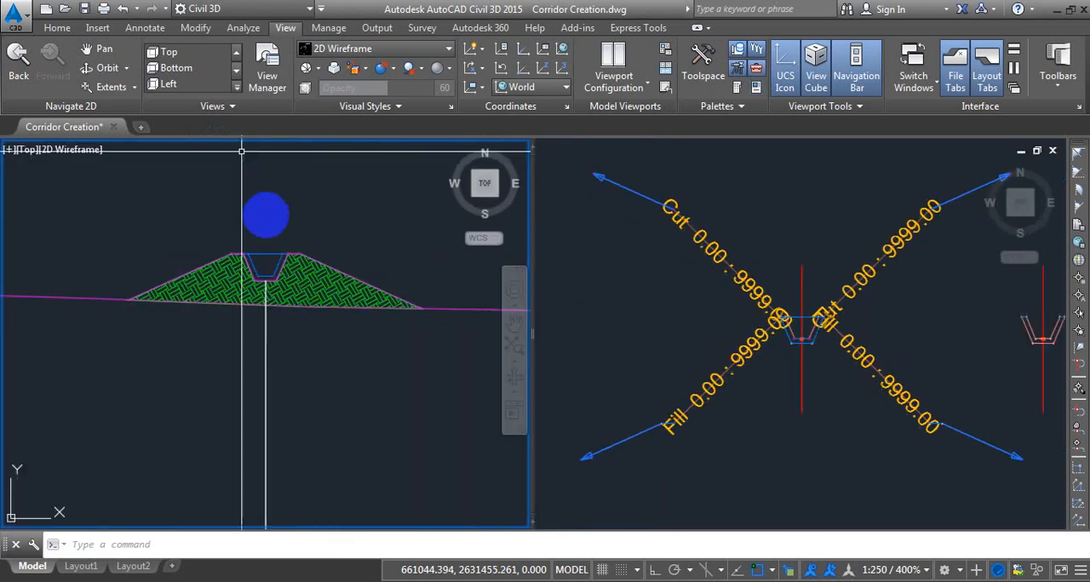
Examine the ditch's fill section, including its channel outline, side slopes and hatched fill material.
scroll(271, 298, up, 3)
click(253, 266)
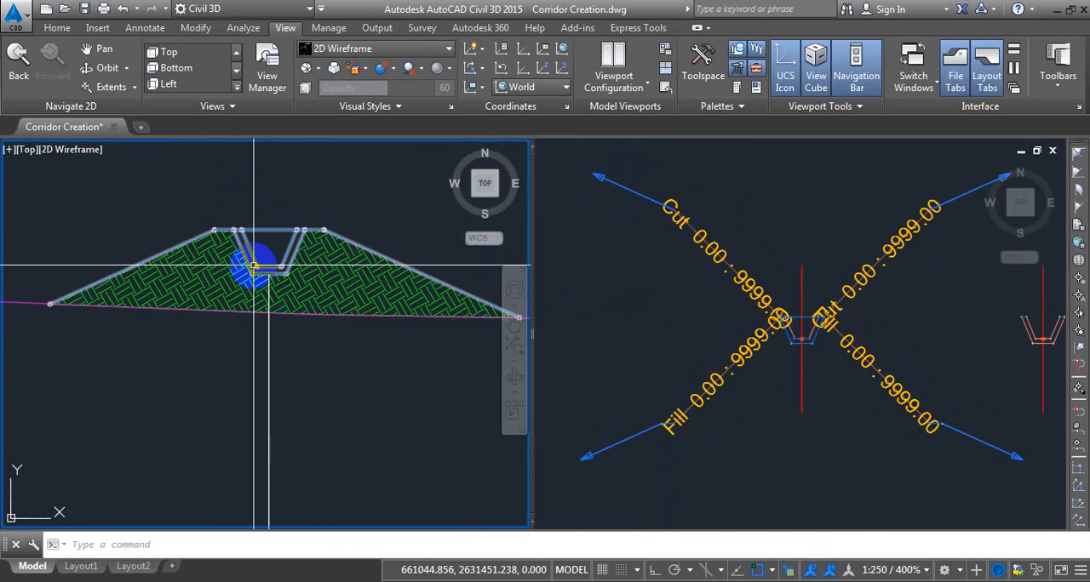
middle_drag(250, 264, 273, 294)
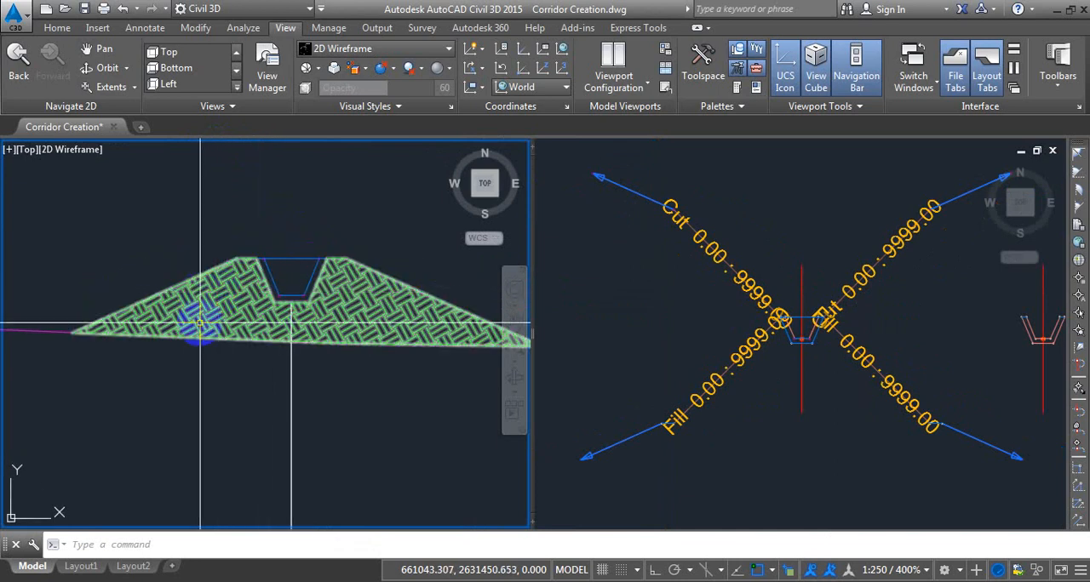
scroll(147, 299, up, 2)
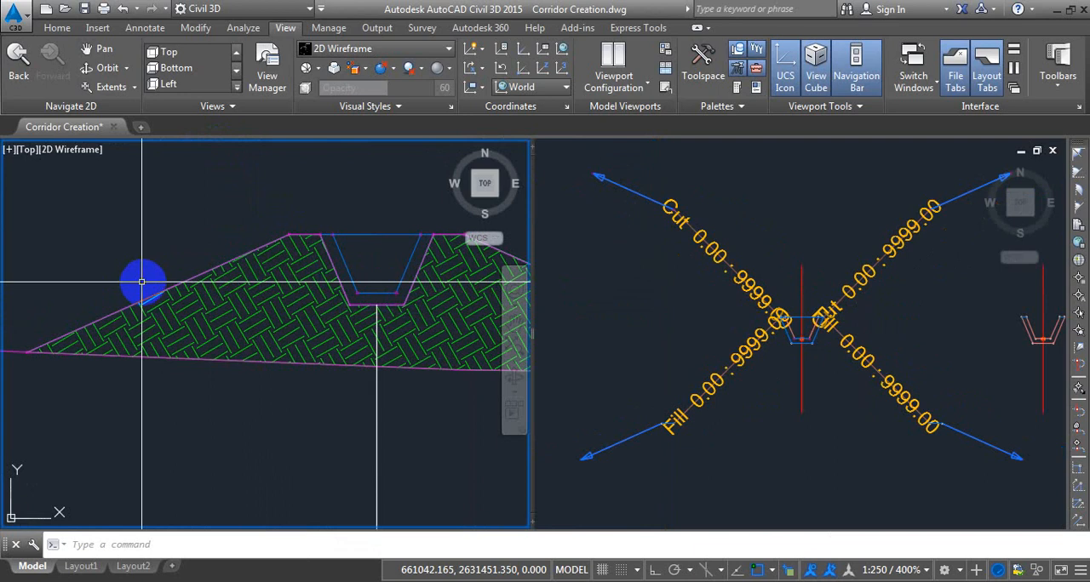
scroll(143, 278, down, 2)
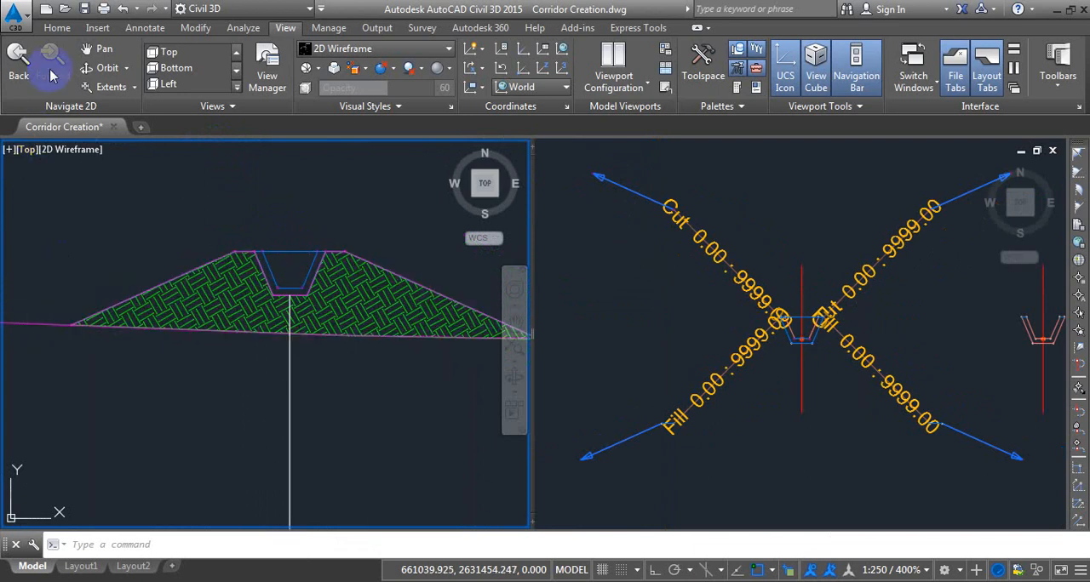
Locate Fill Comparison Surface in the drawing's surface list, compare it with the hatched fill section, and close the Toolspace.
click(57, 29)
click(30, 81)
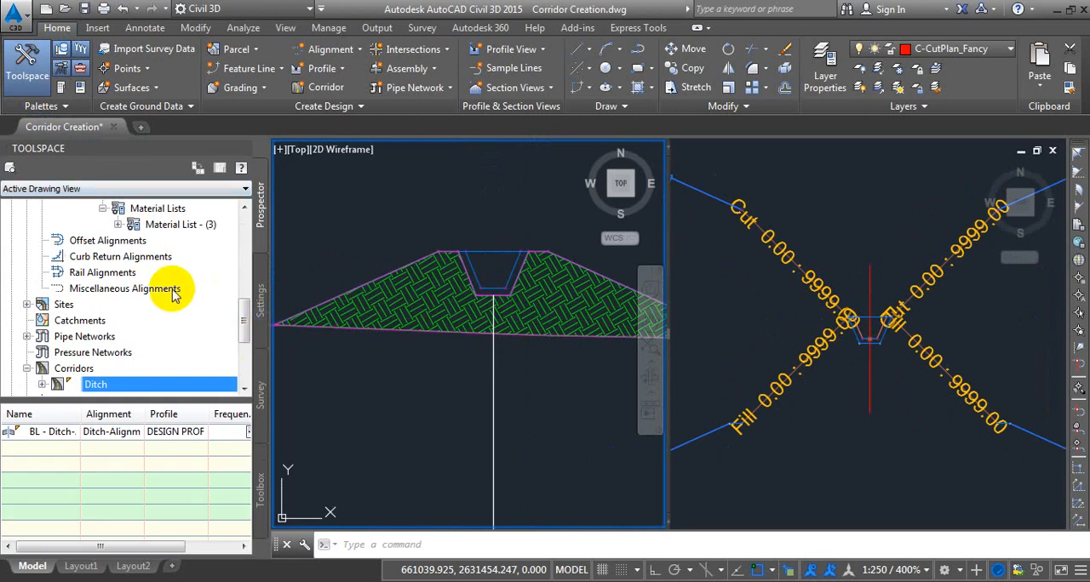
scroll(173, 292, up, 6)
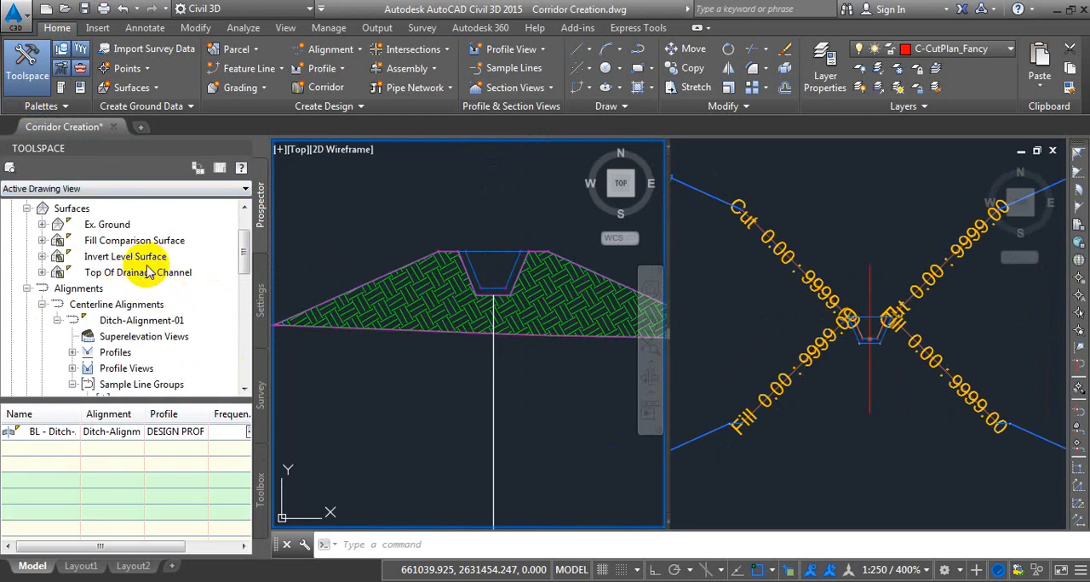
click(127, 241)
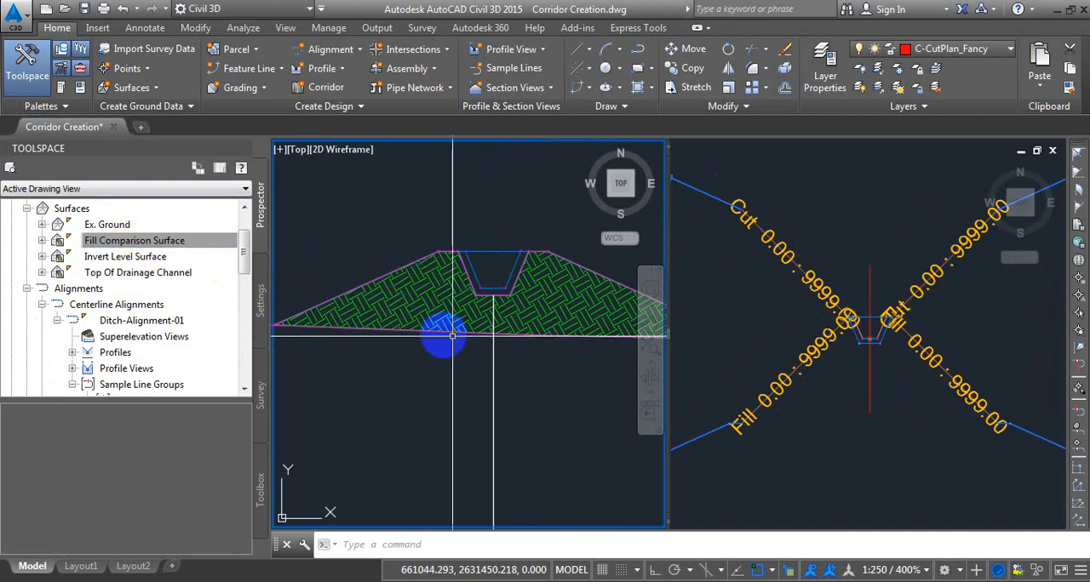
click(440, 301)
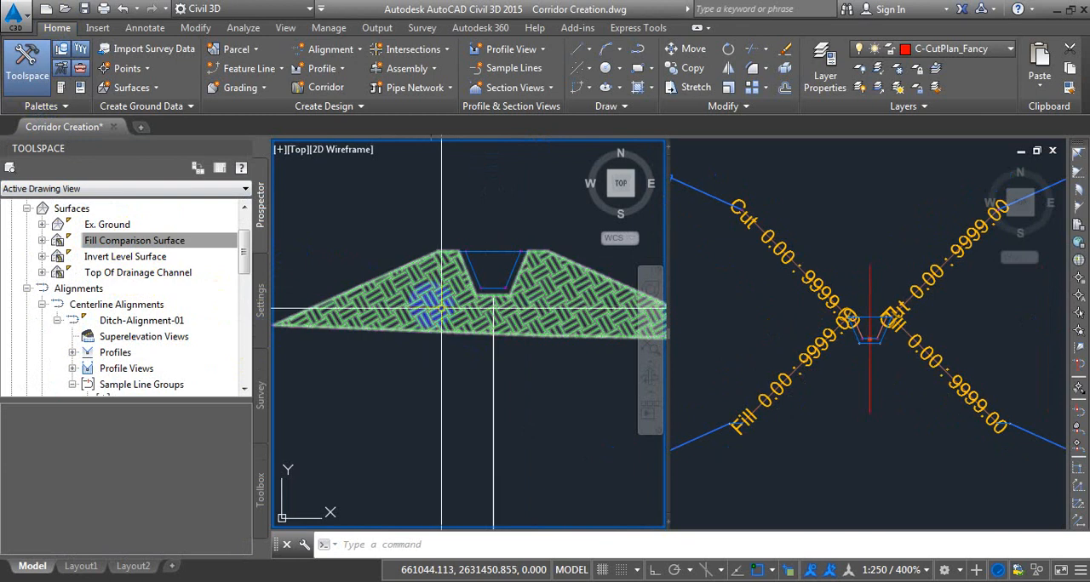
click(141, 244)
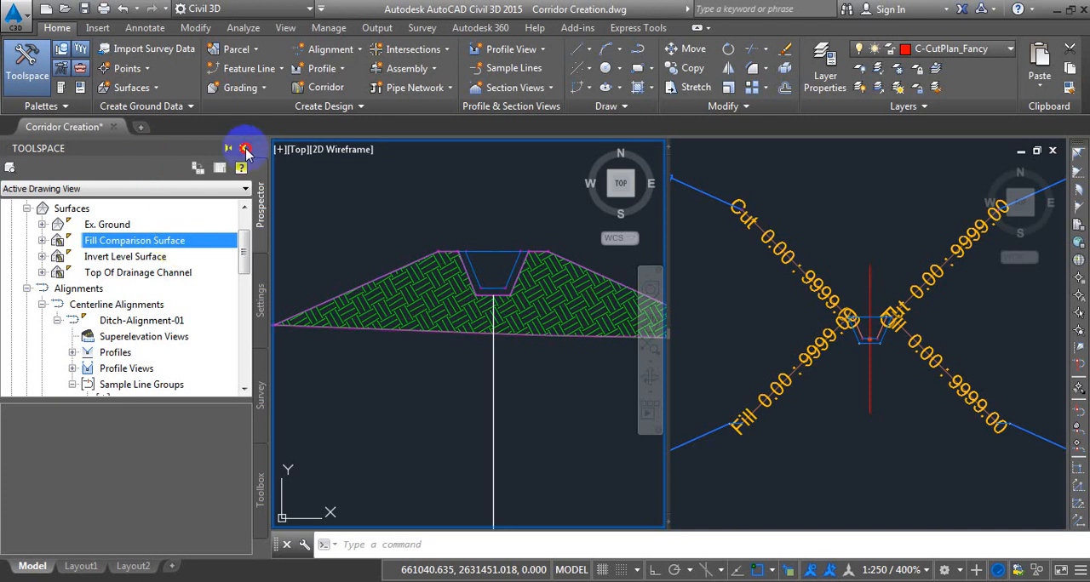
click(245, 150)
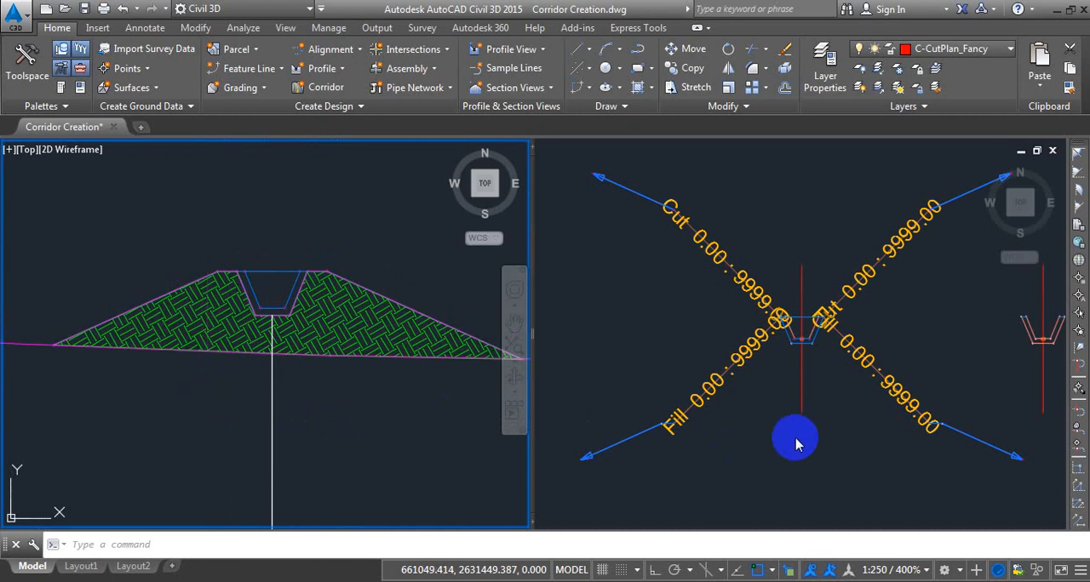
Examine the assembly's cut daylight links on both sides and the link across the top of the channel.
click(840, 365)
middle_drag(826, 369, 833, 402)
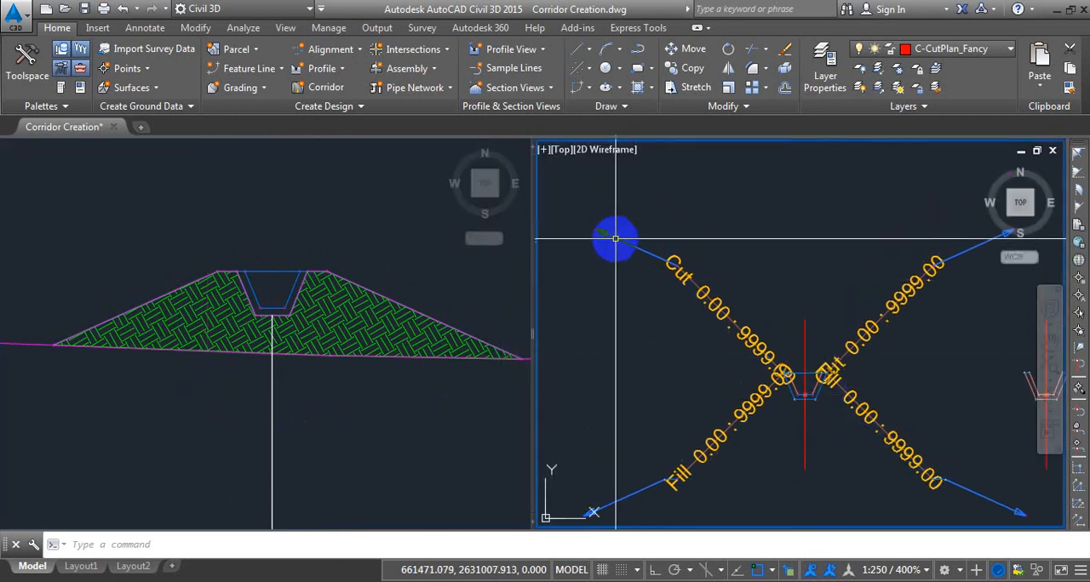
scroll(600, 240, up, 2)
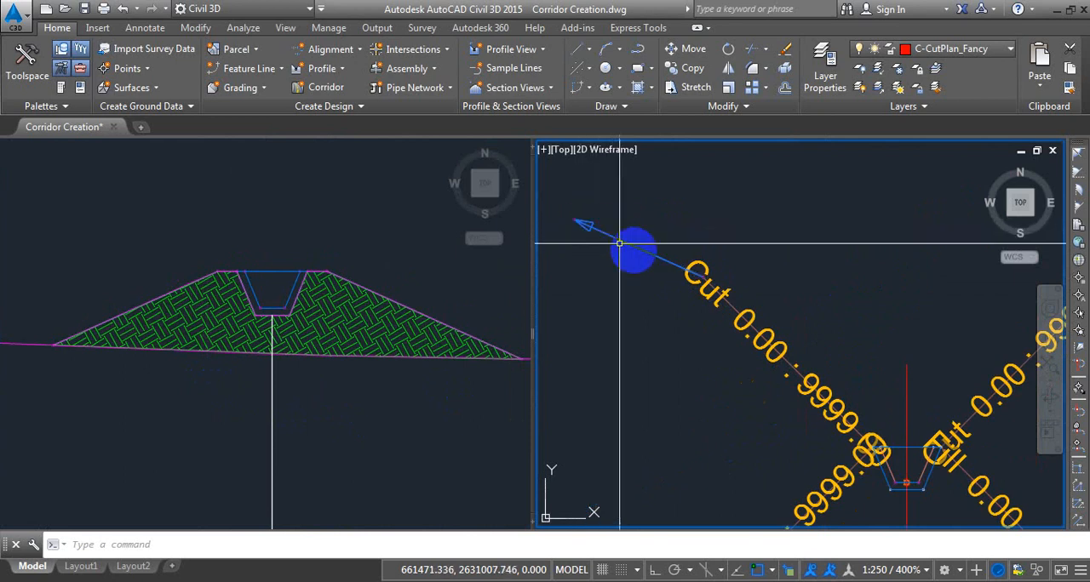
scroll(787, 343, up, 3)
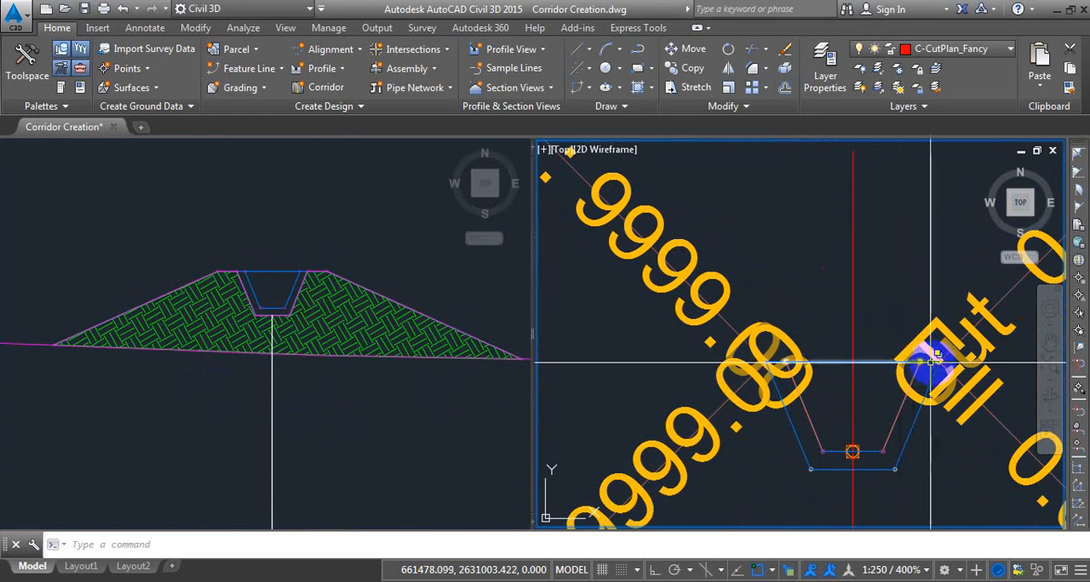
middle_drag(936, 364, 742, 408)
scroll(618, 382, down, 4)
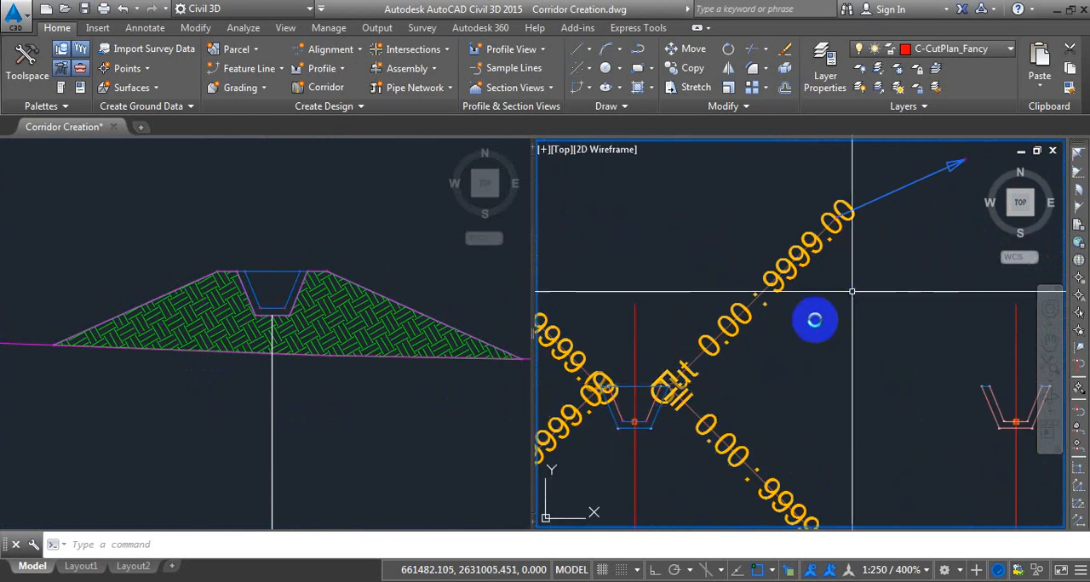
middle_drag(851, 290, 723, 393)
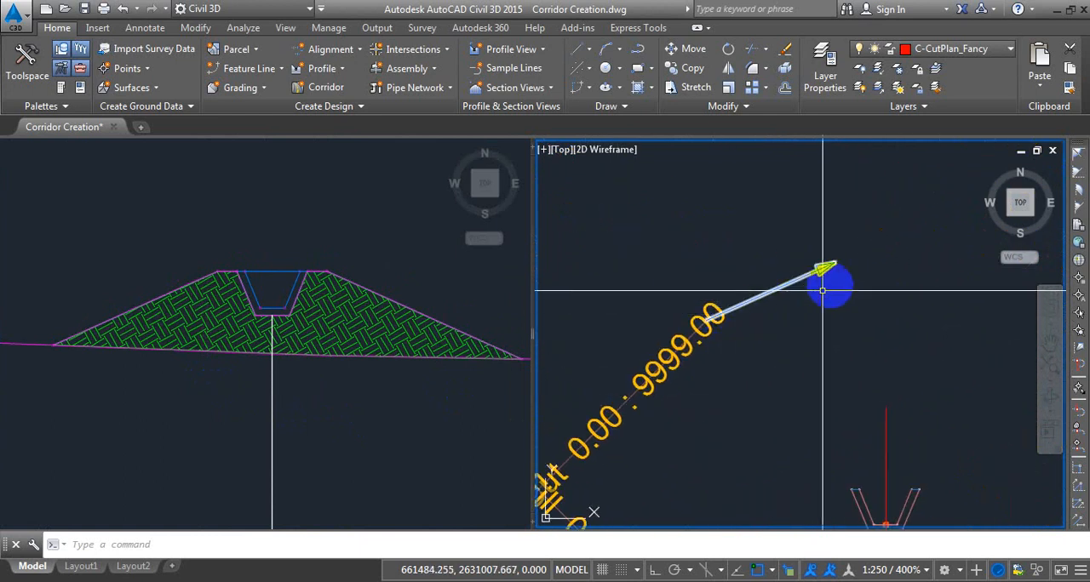
scroll(901, 232, down, 3)
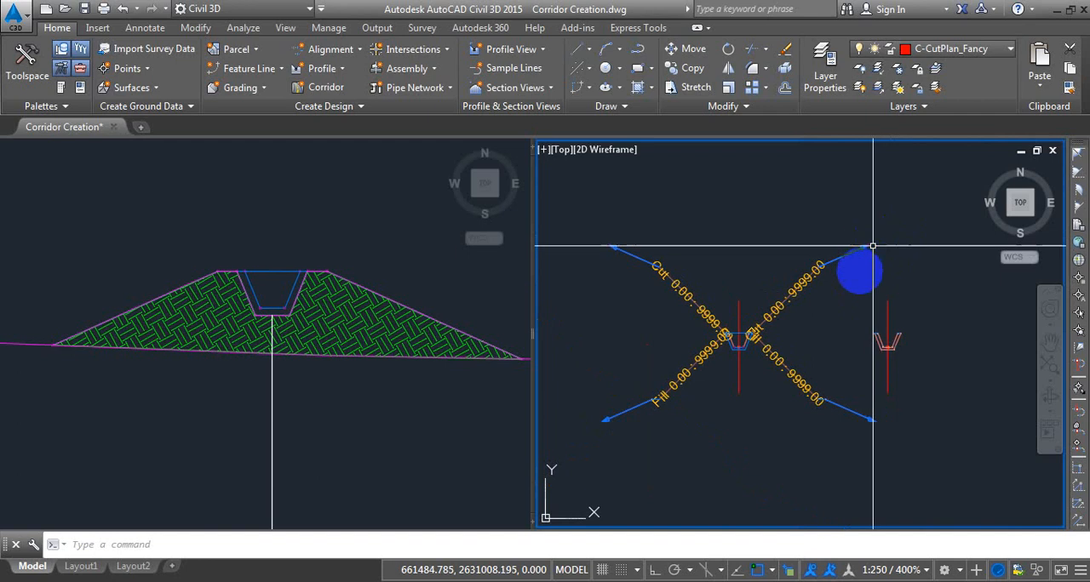
middle_drag(869, 264, 885, 270)
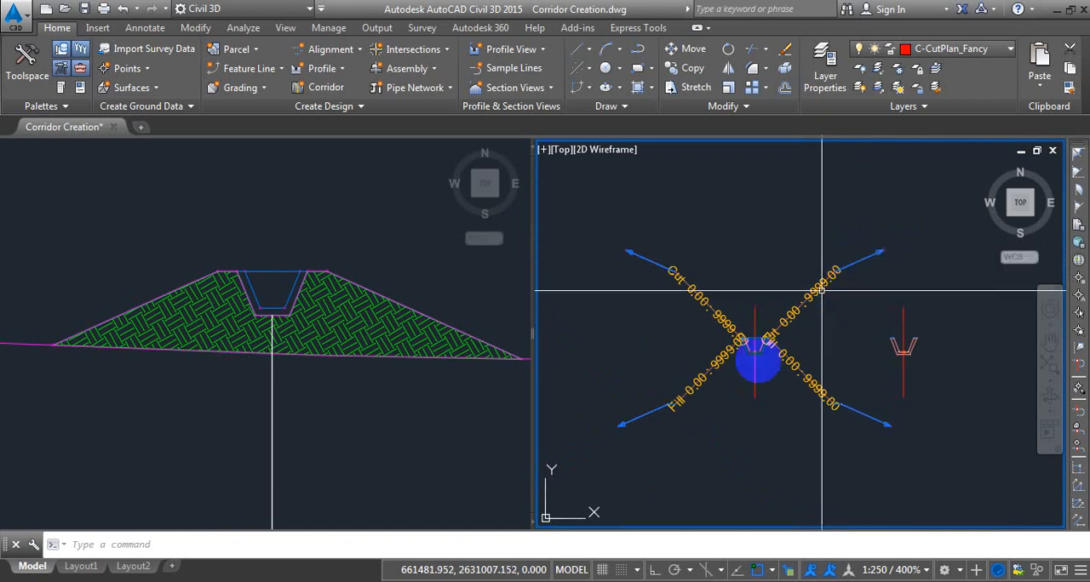
scroll(821, 290, up, 9)
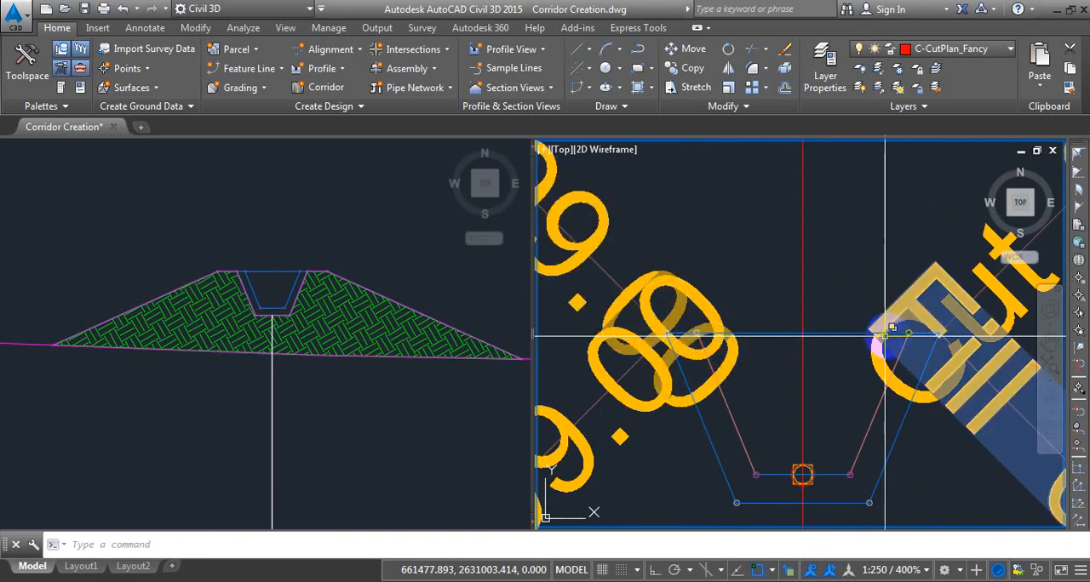
scroll(884, 335, down, 8)
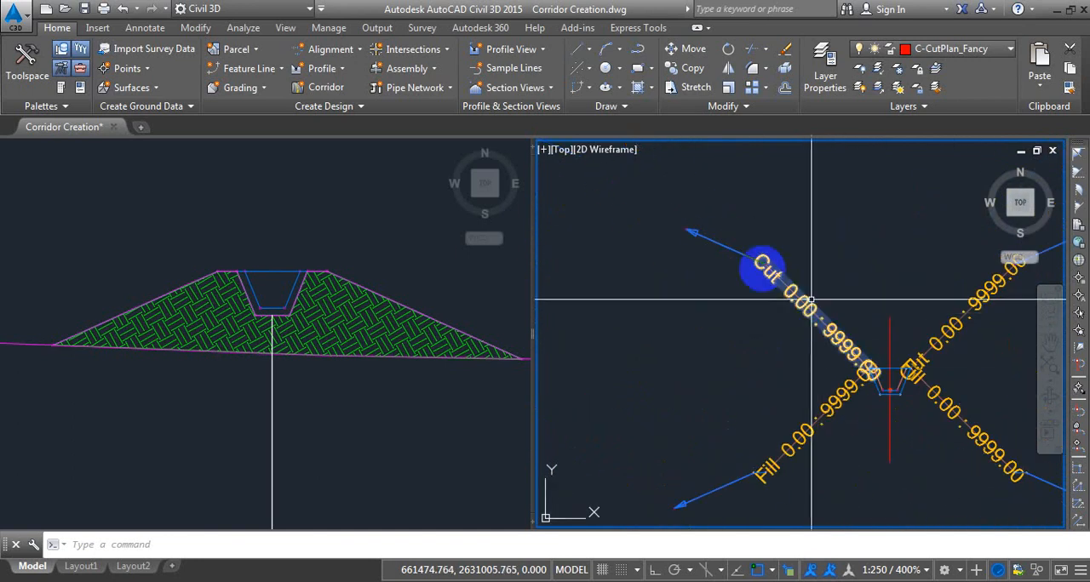
scroll(688, 229, up, 3)
scroll(686, 247, down, 7)
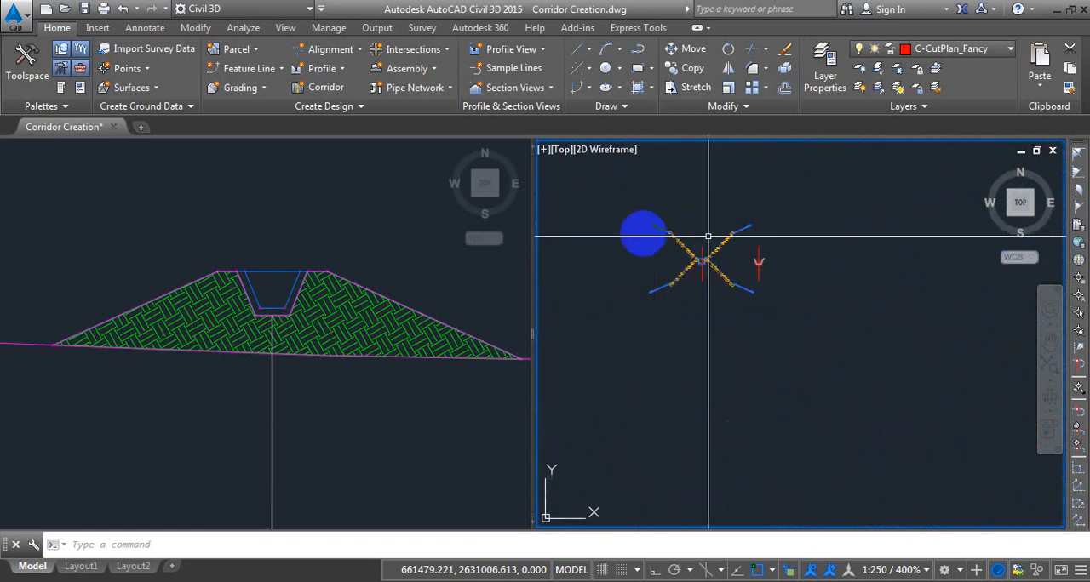
Add the link code CutPattern to the assembly's left cut LinkSlopeToSurface subassembly.
scroll(702, 239, up, 4)
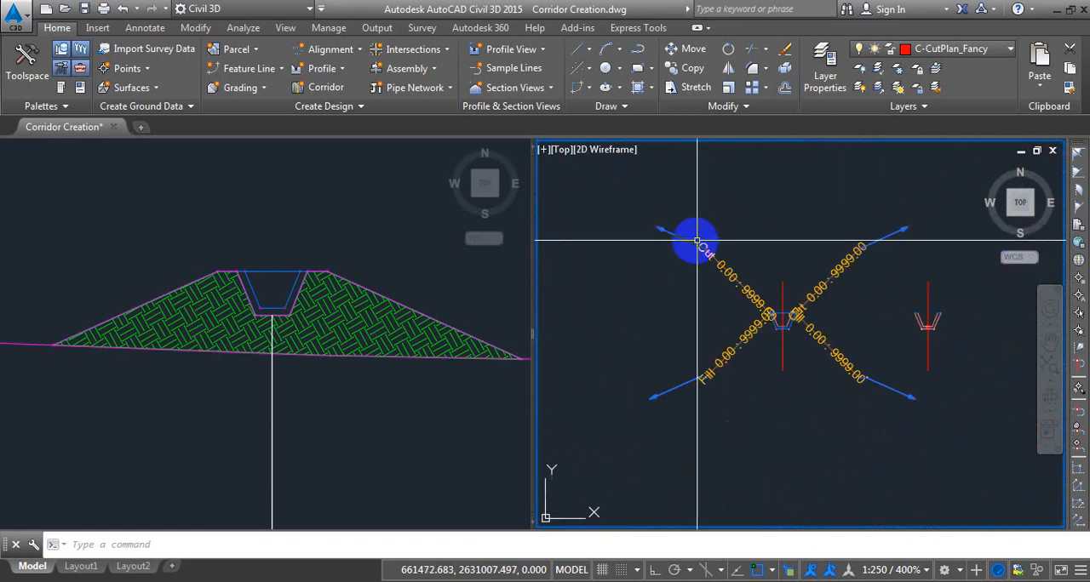
click(674, 235)
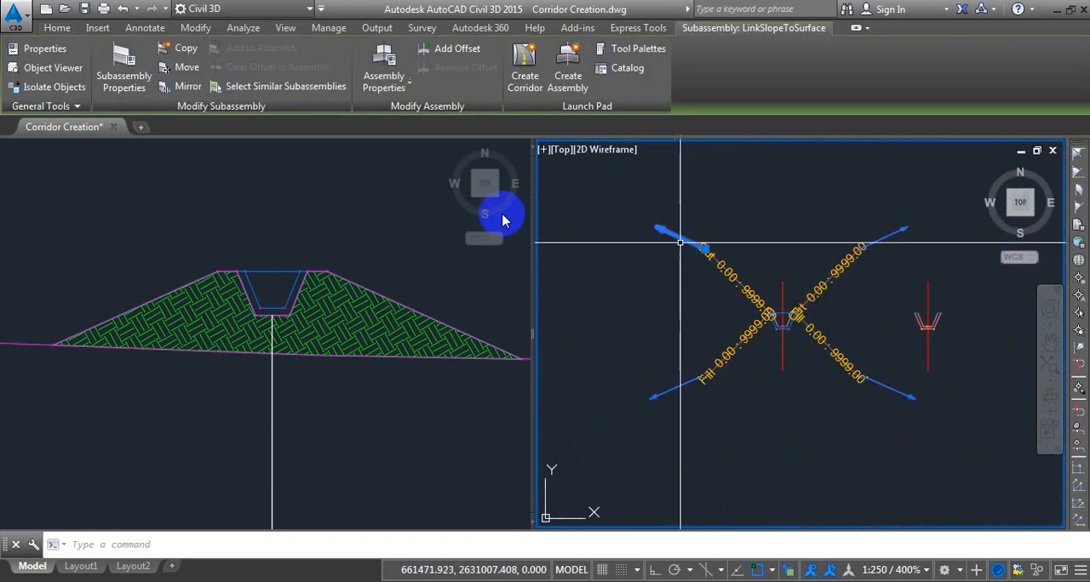
click(126, 66)
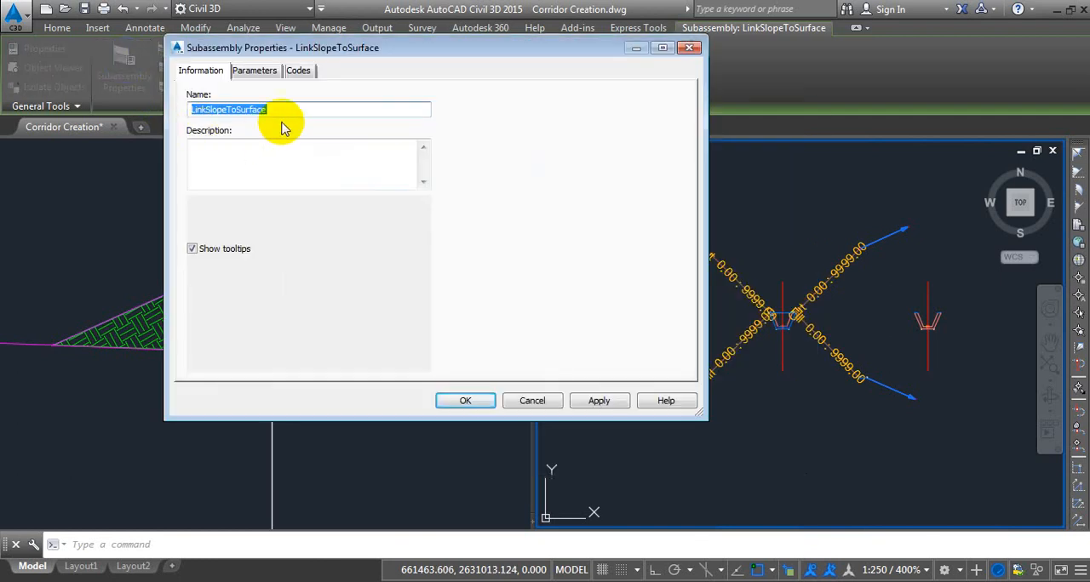
click(254, 73)
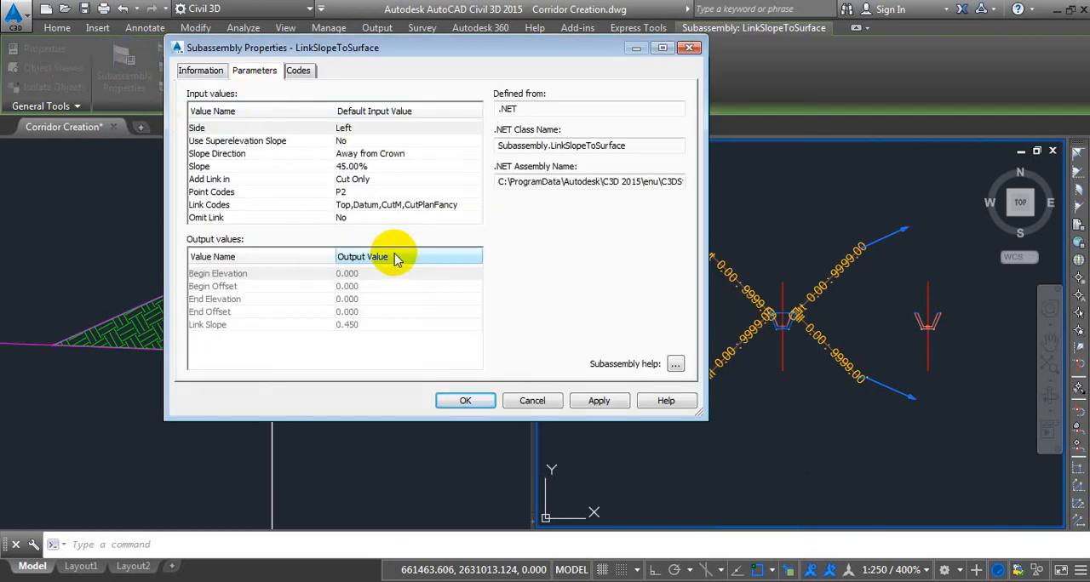
click(236, 207)
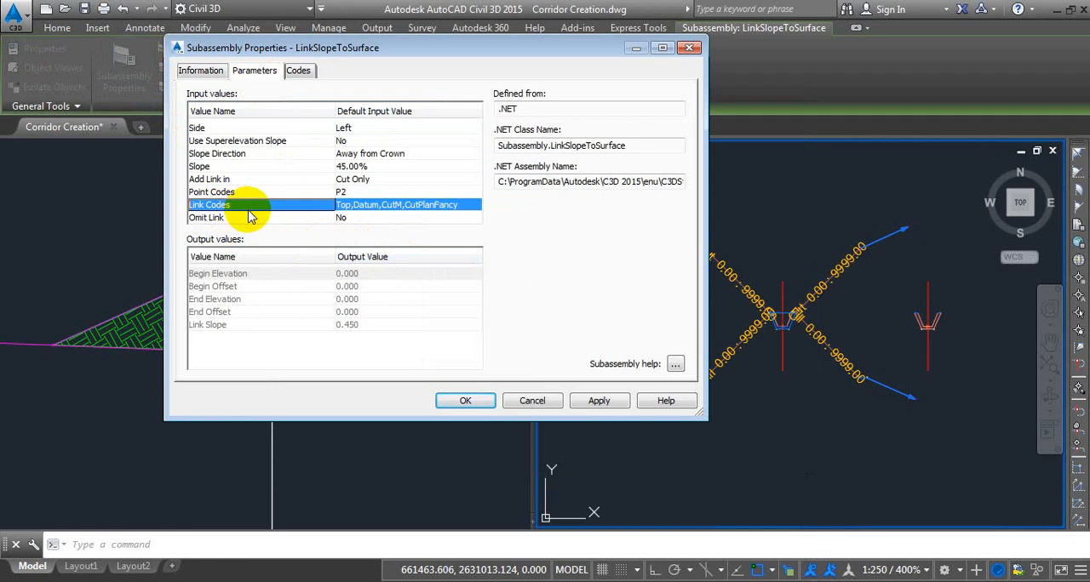
click(474, 208)
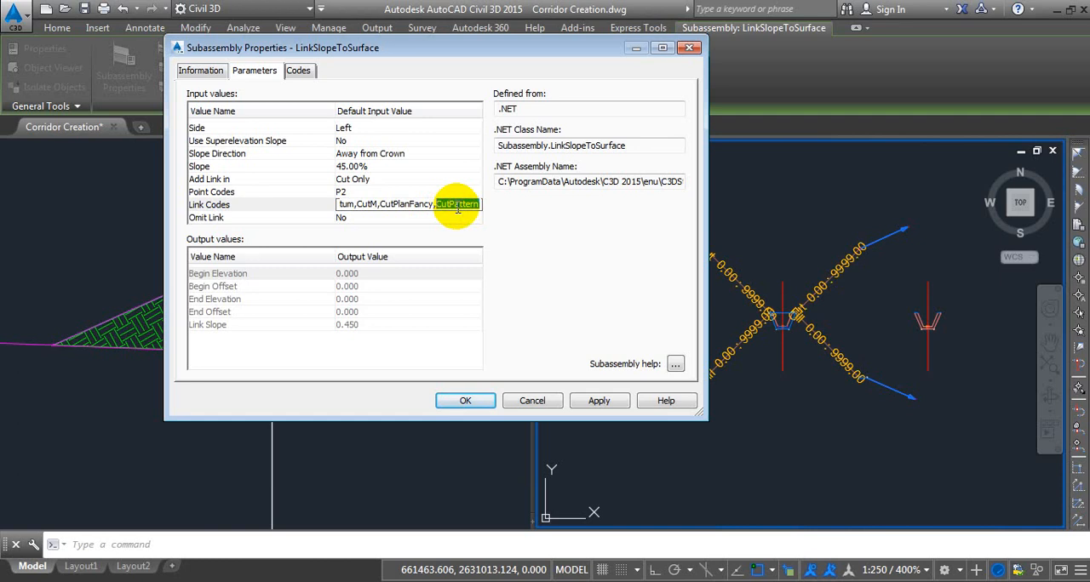
click(468, 401)
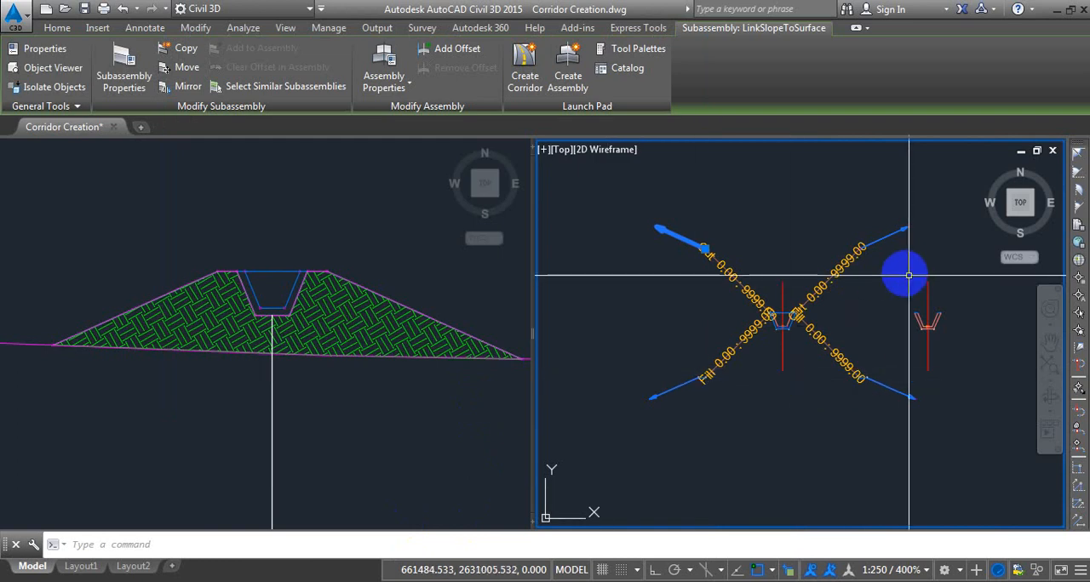
Append CutPattern to the link codes of the right cut LinkSlopeToSurface subassembly.
click(888, 238)
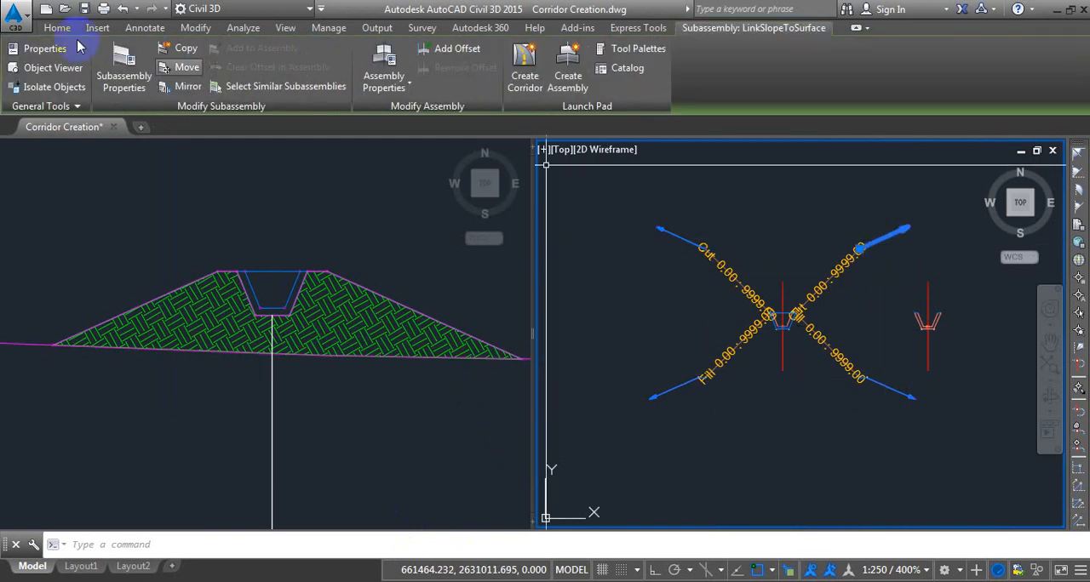
click(121, 68)
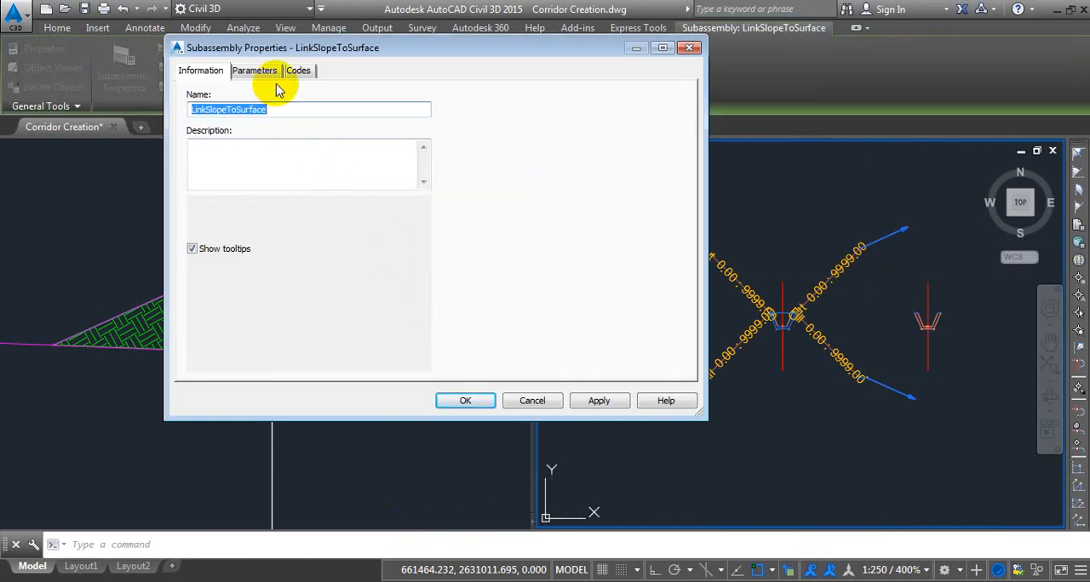
click(255, 71)
click(381, 211)
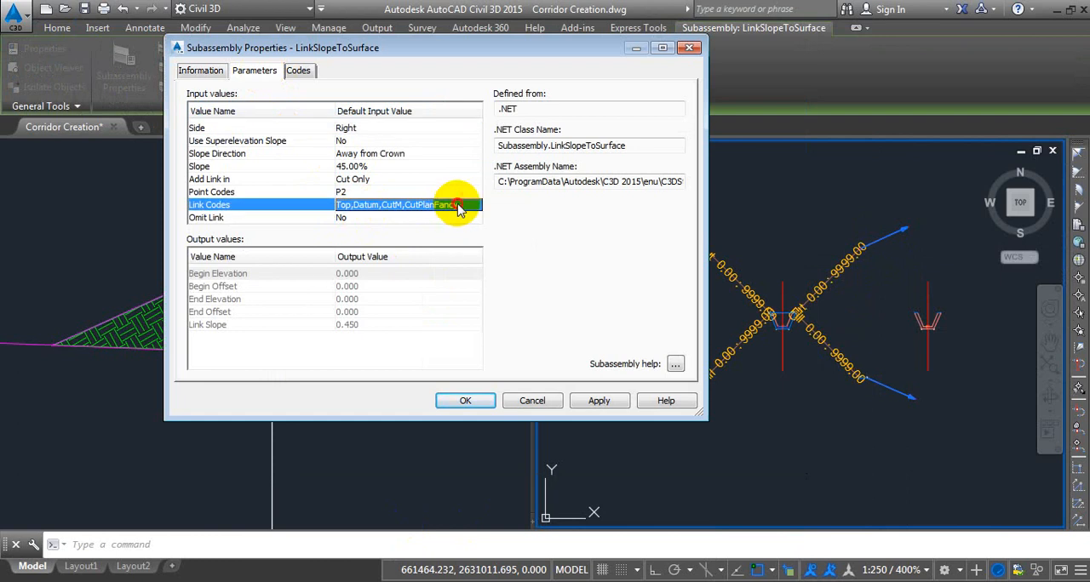
click(469, 207)
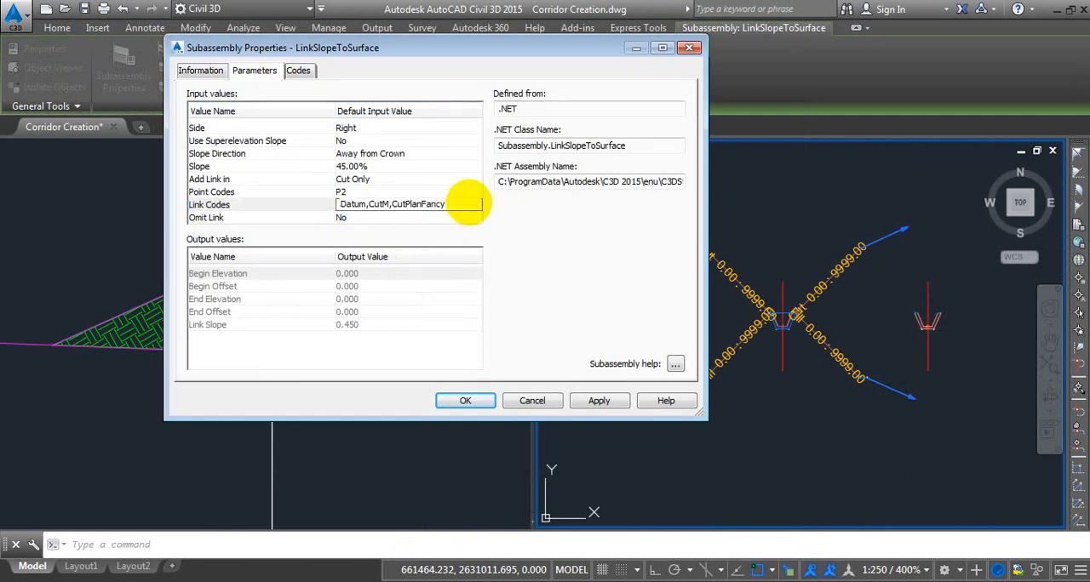
text(CutPattern)
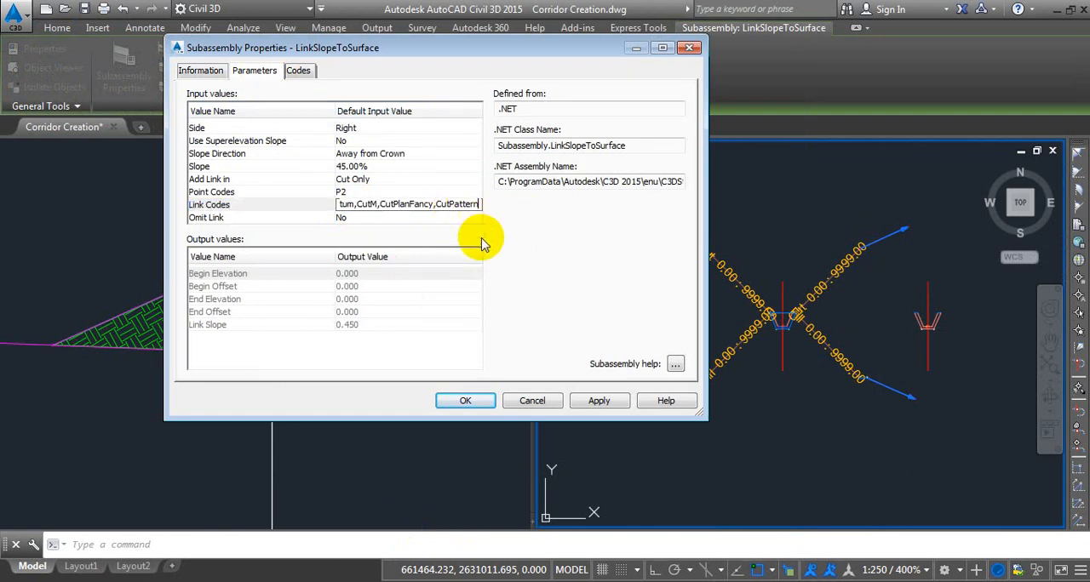
click(466, 401)
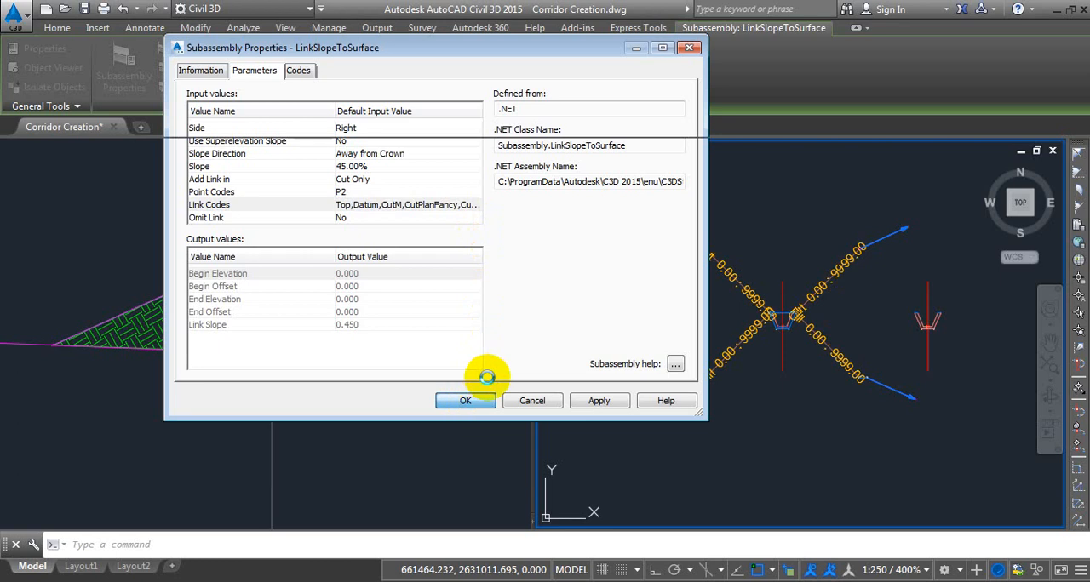
Add the code CutPattern to the Top Of Channel link spanning the ditch opening.
scroll(766, 276, up, 8)
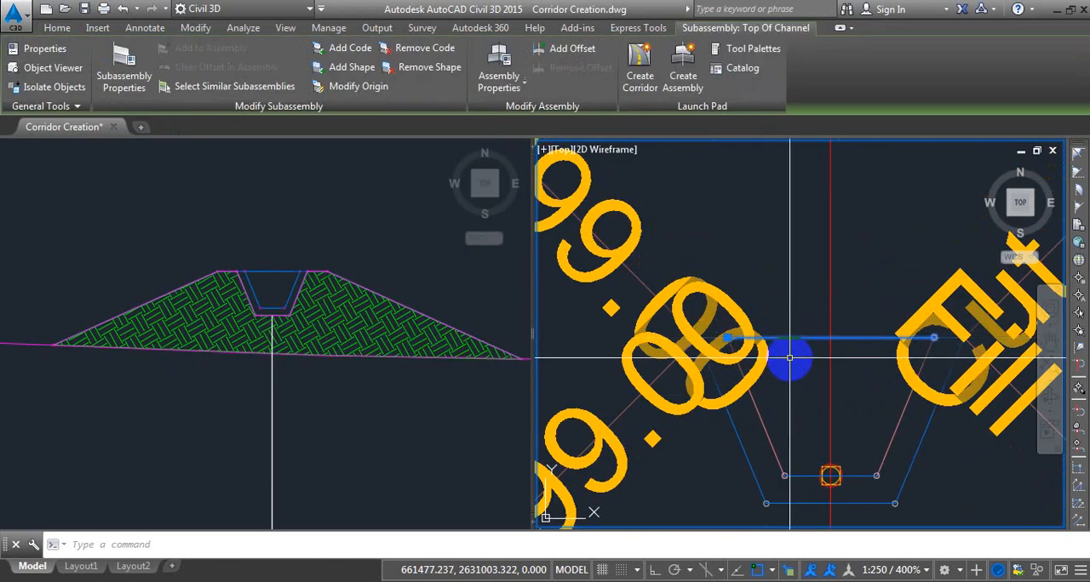
scroll(775, 368, up, 4)
scroll(772, 375, down, 4)
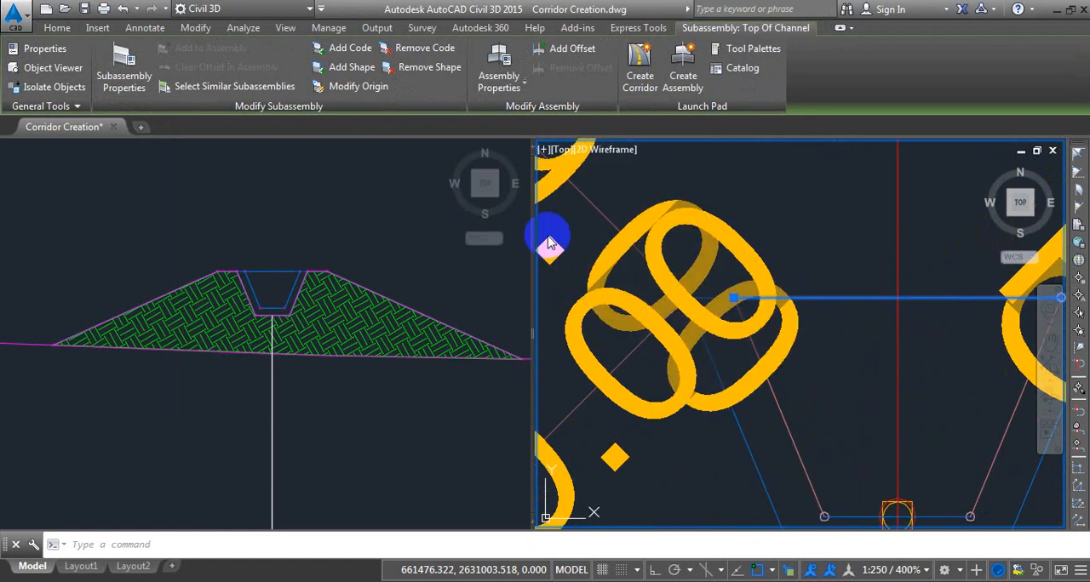
middle_drag(850, 327, 775, 331)
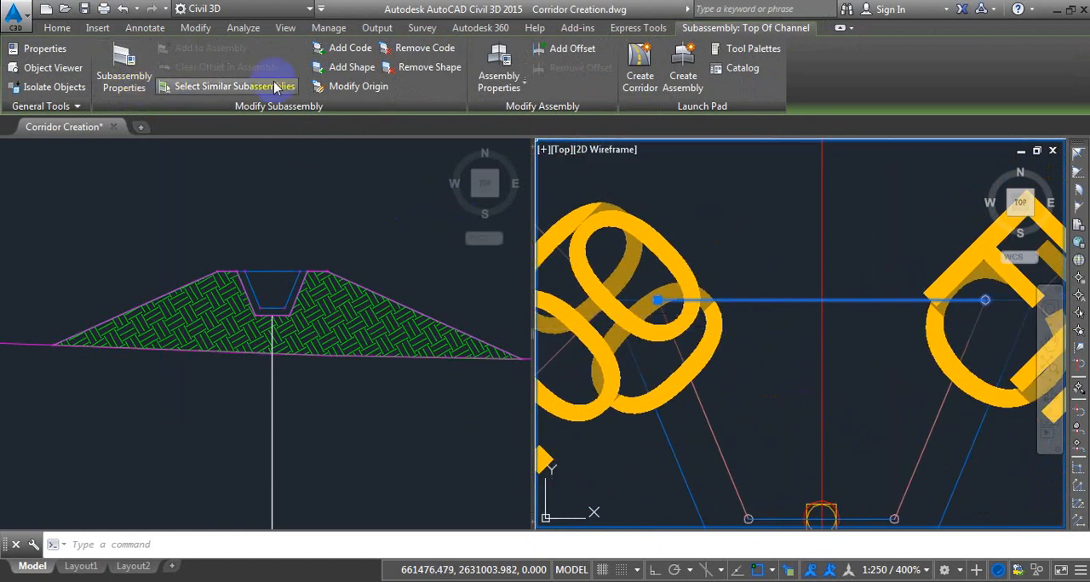
click(353, 49)
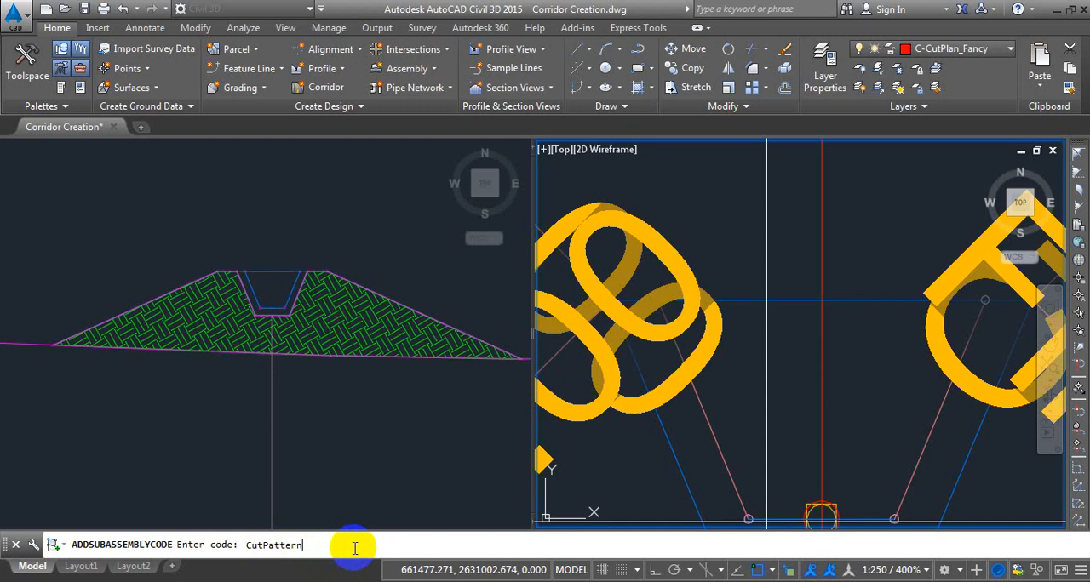
key(Return)
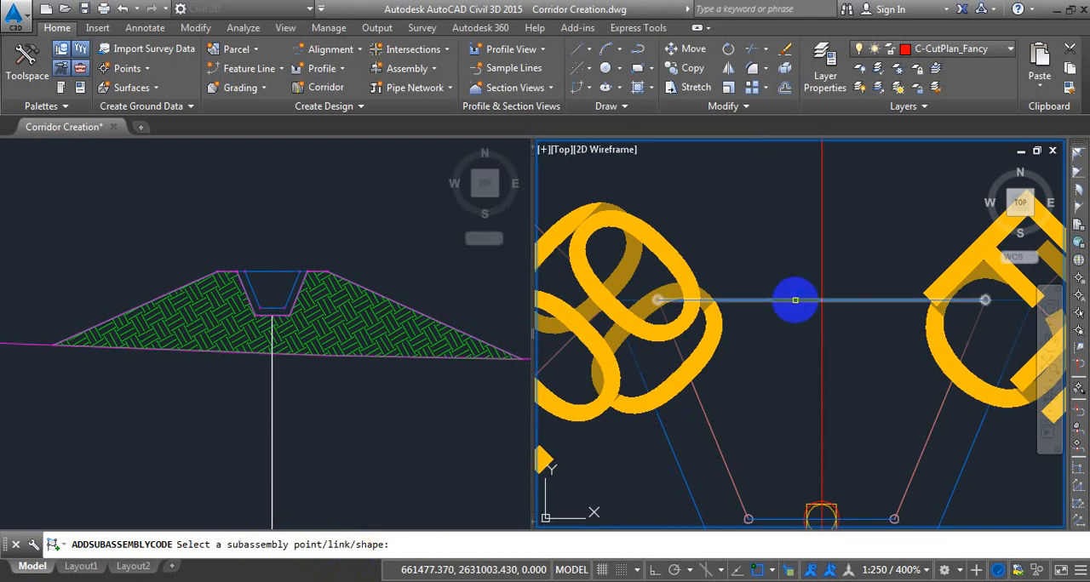
click(795, 299)
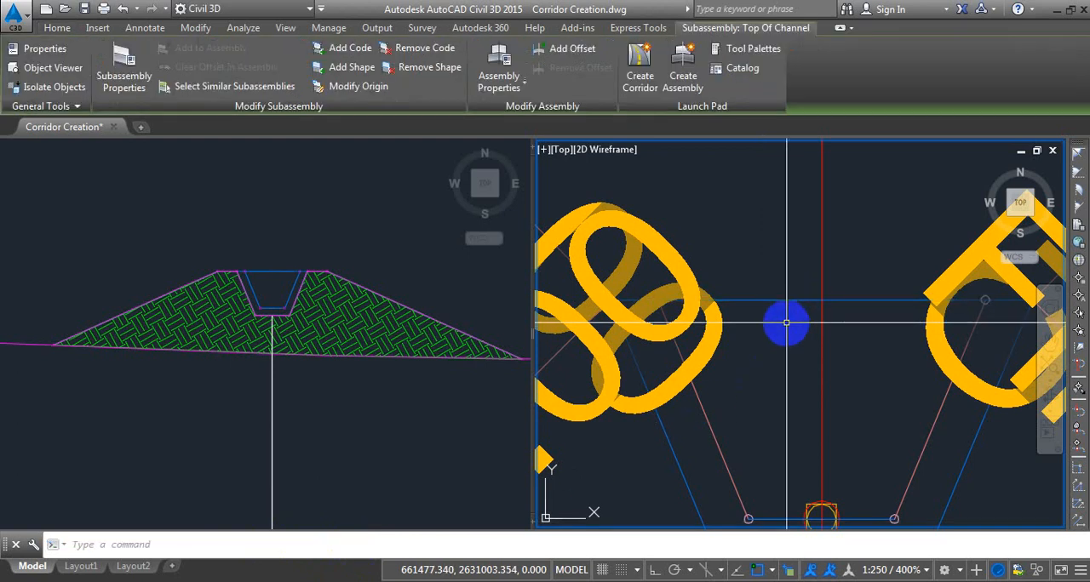
key(Escape)
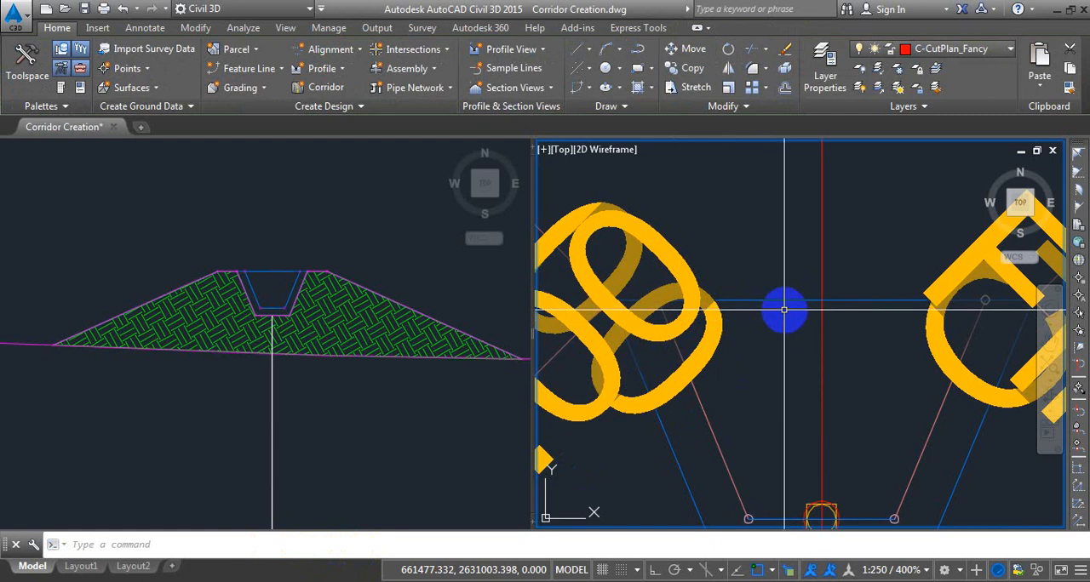
Check the link codes of the Top Of Channel subassembly for CutPattern, and close its properties.
click(783, 300)
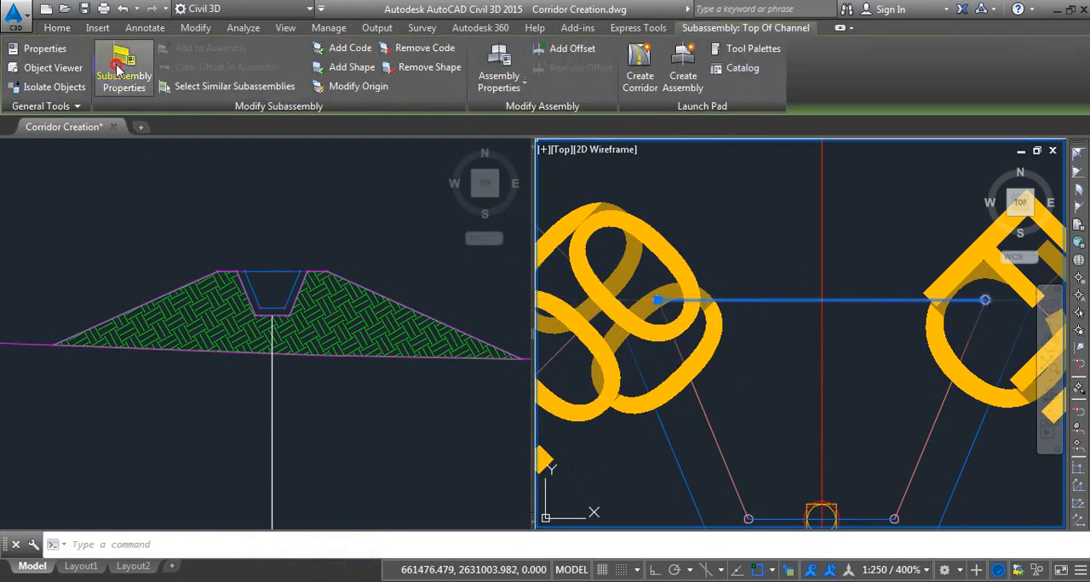
click(139, 81)
click(300, 72)
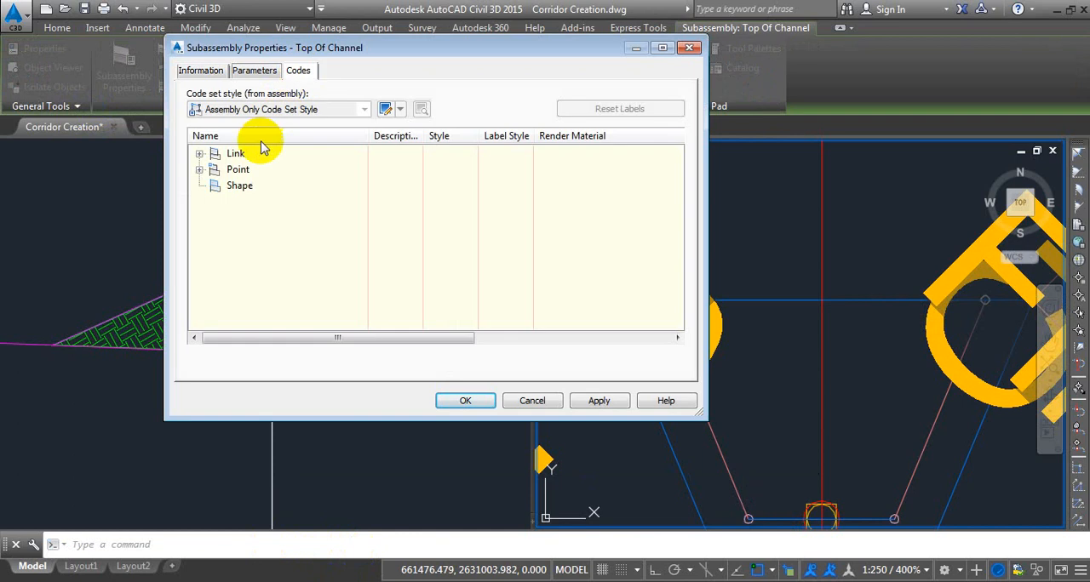
click(199, 154)
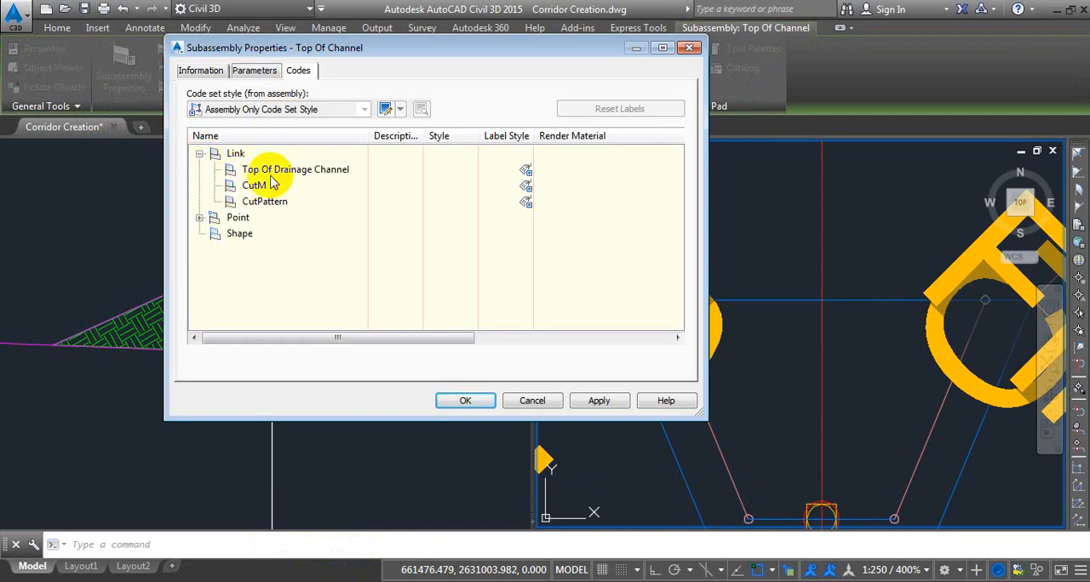
click(272, 208)
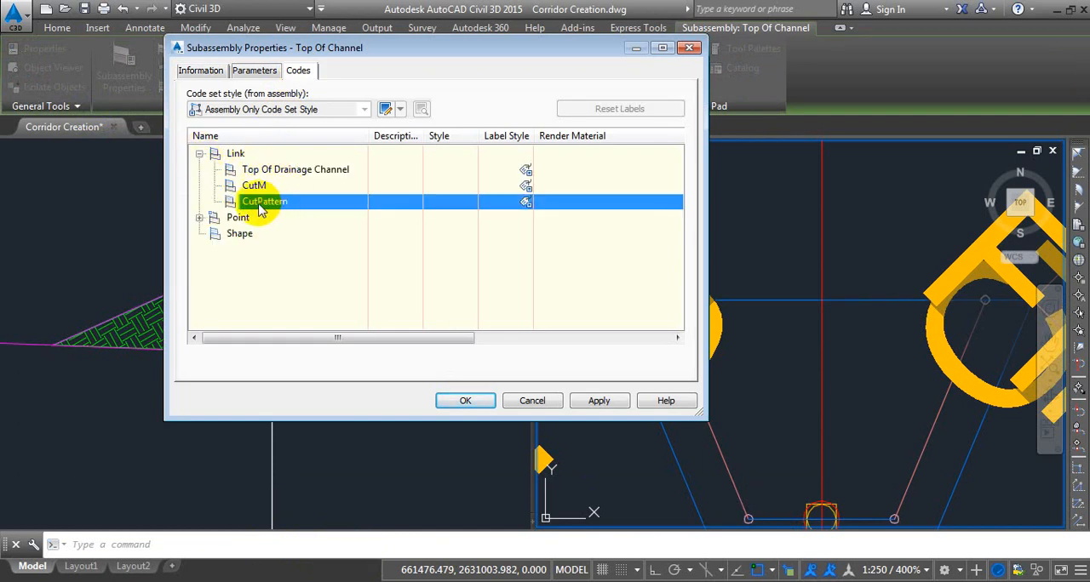
click(686, 49)
key(Escape)
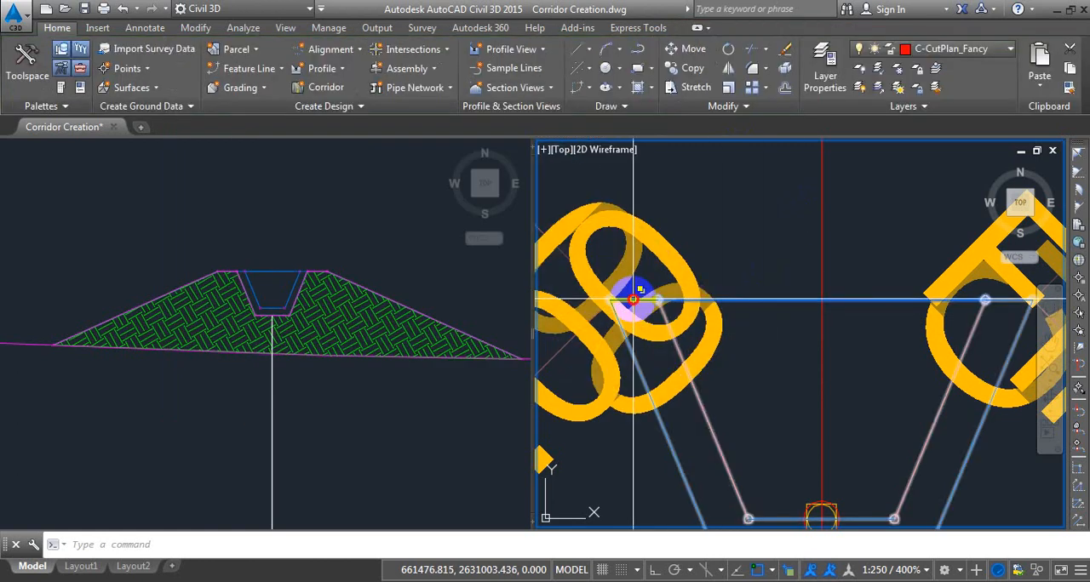
Add the code CutPattern to the Ditch subassembly's short horizontal link on top of the left wall.
click(633, 299)
key(Escape)
scroll(639, 300, up, 3)
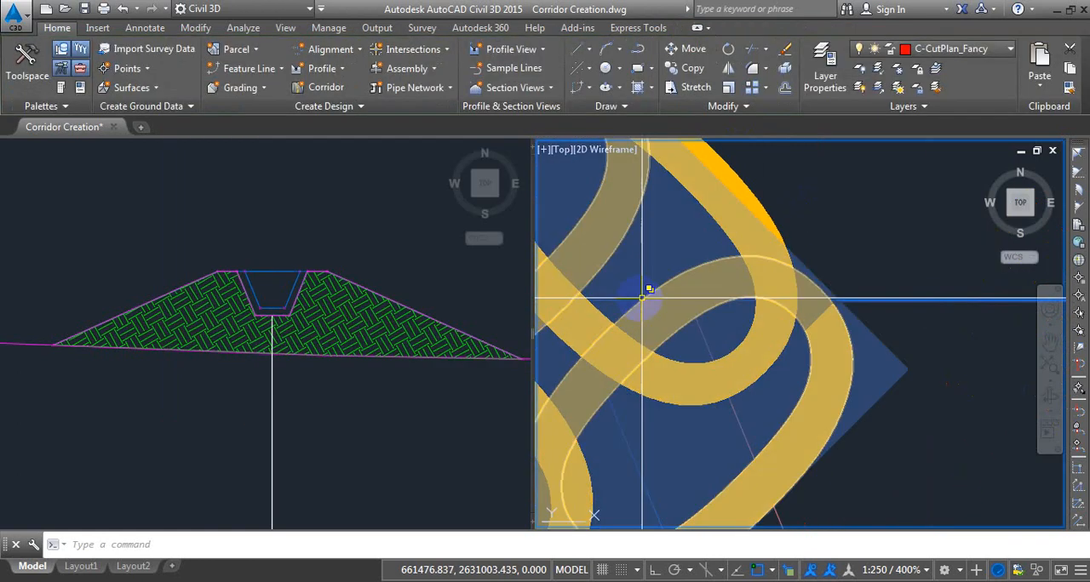
click(636, 301)
click(704, 358)
scroll(684, 287, down, 4)
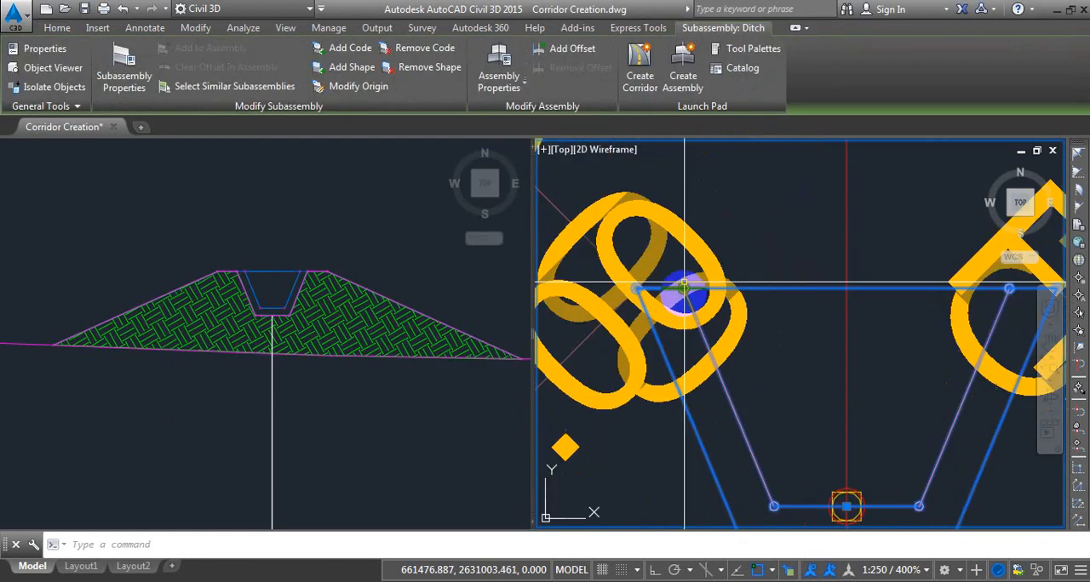
scroll(664, 294, up, 4)
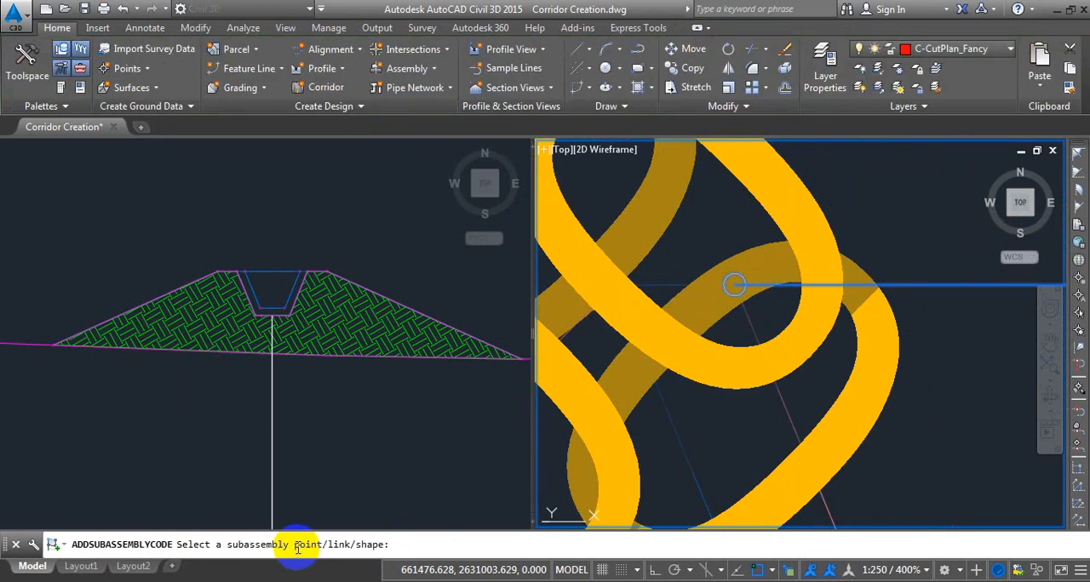
click(688, 294)
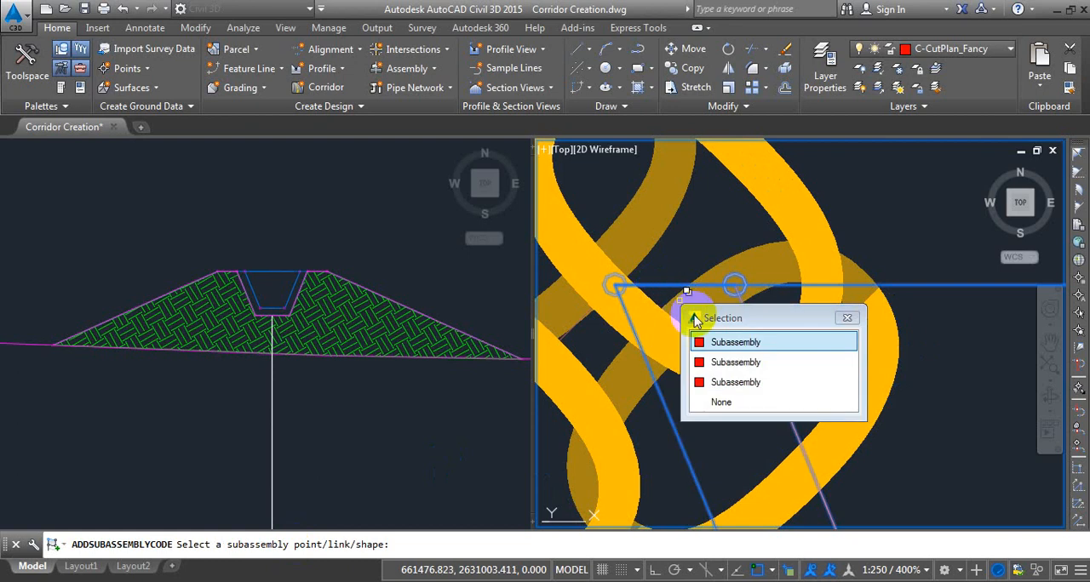
click(741, 343)
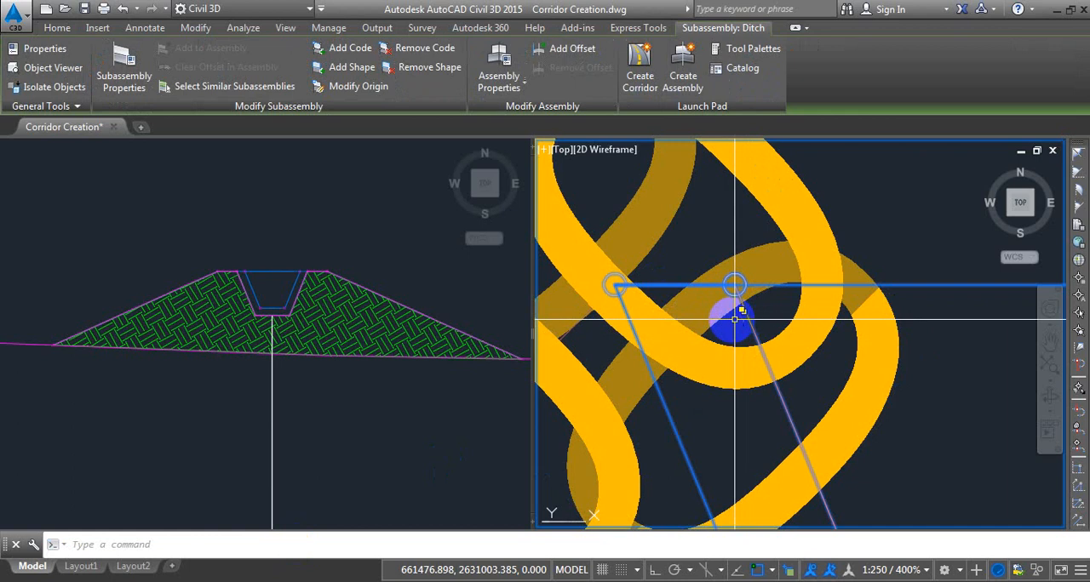
scroll(734, 319, down, 3)
key(Escape)
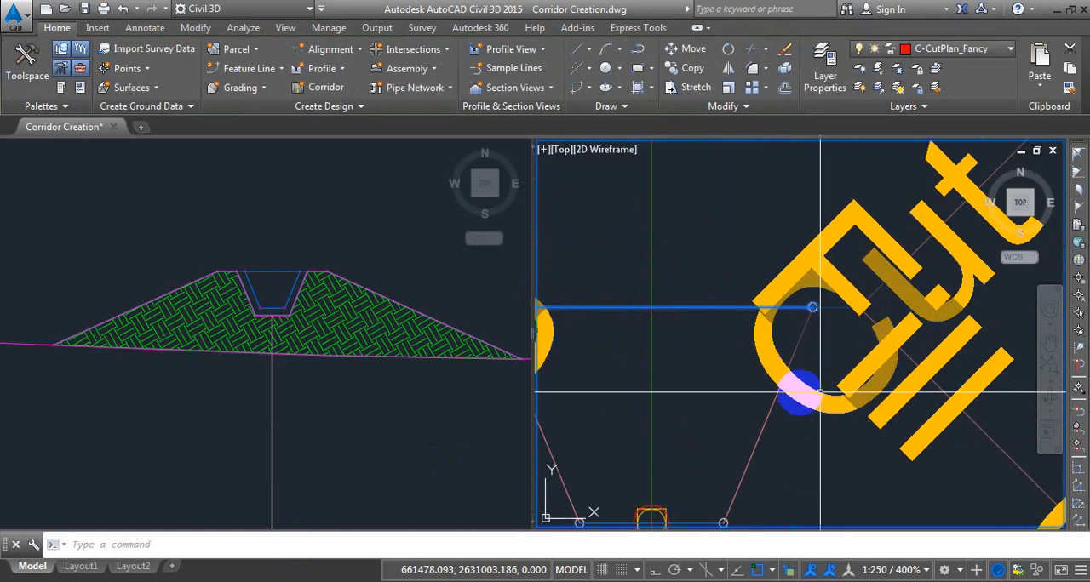
click(832, 311)
click(908, 367)
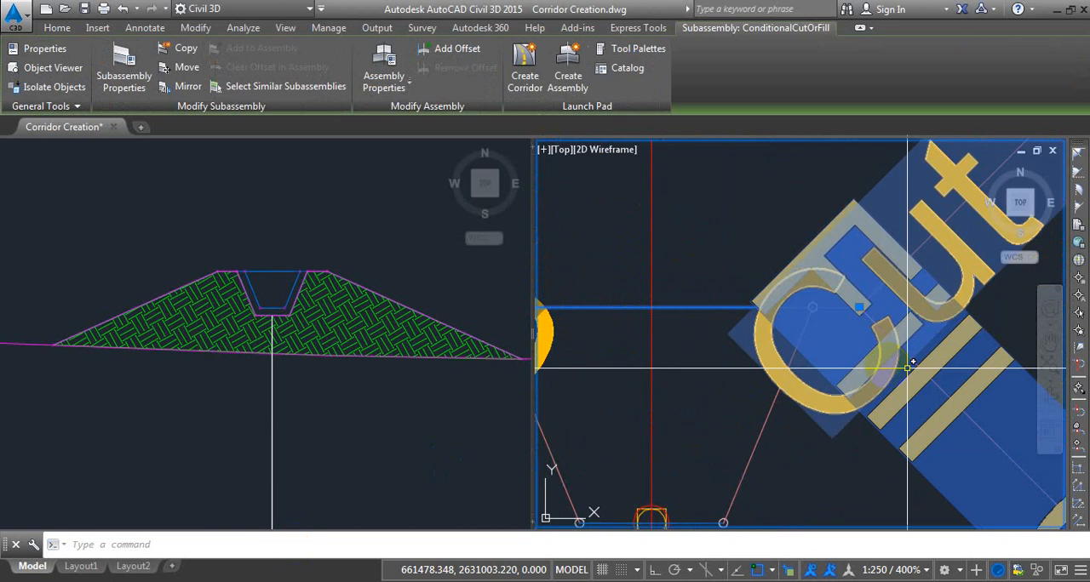
key(Escape)
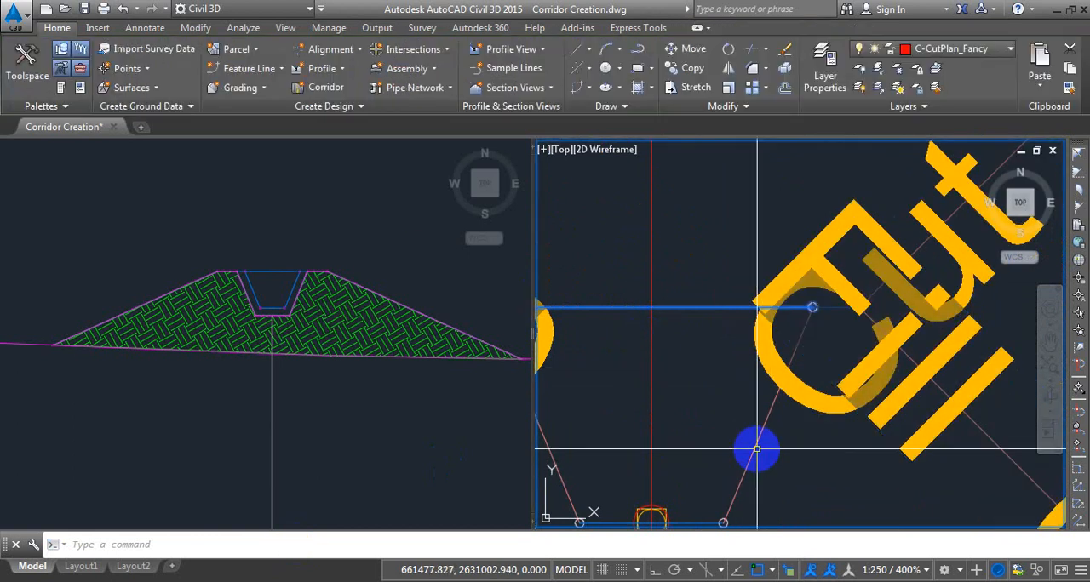
Regenerate the drawing to refresh the display of the assembly's links.
text(re)
key(Return)
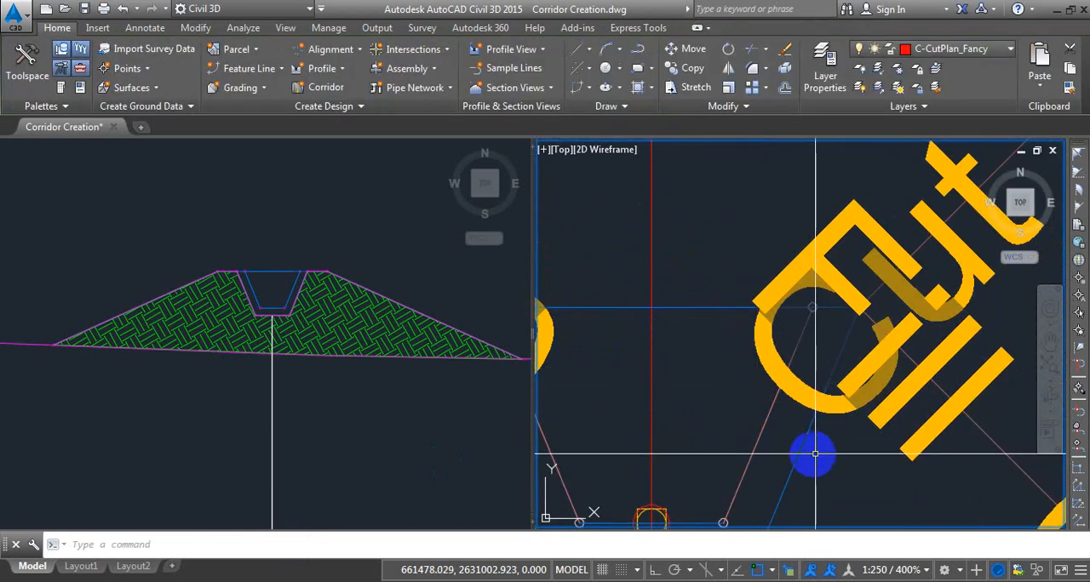
scroll(788, 269, down, 2)
scroll(792, 347, up, 2)
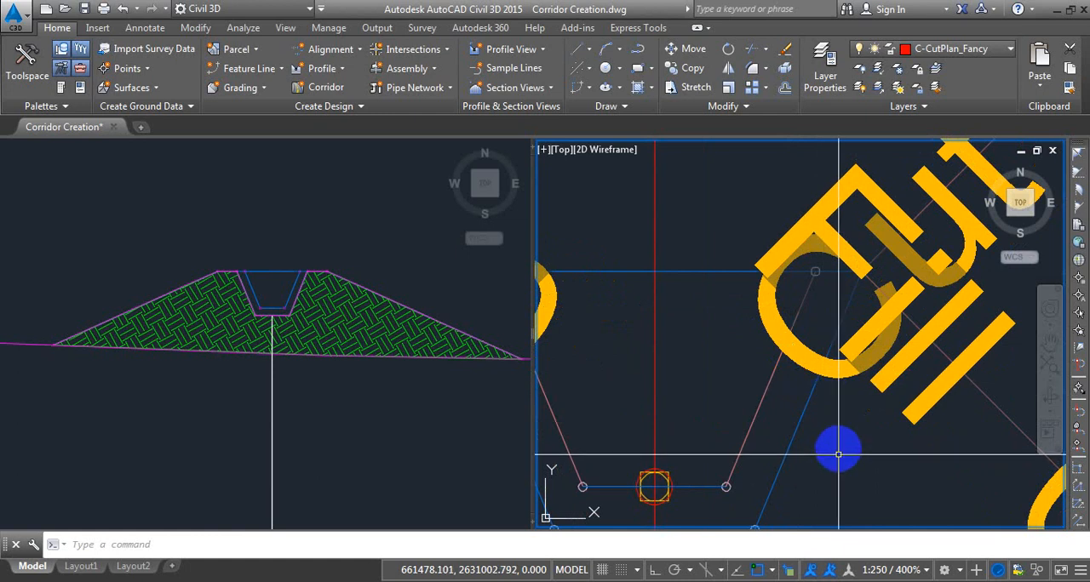
scroll(800, 278, down, 2)
scroll(773, 281, up, 2)
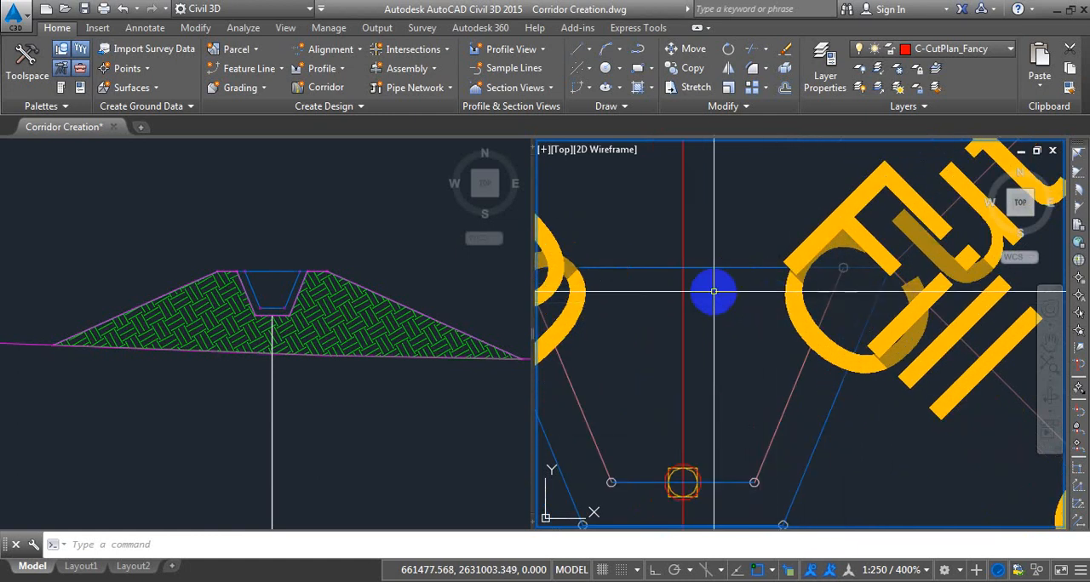
scroll(860, 286, up, 3)
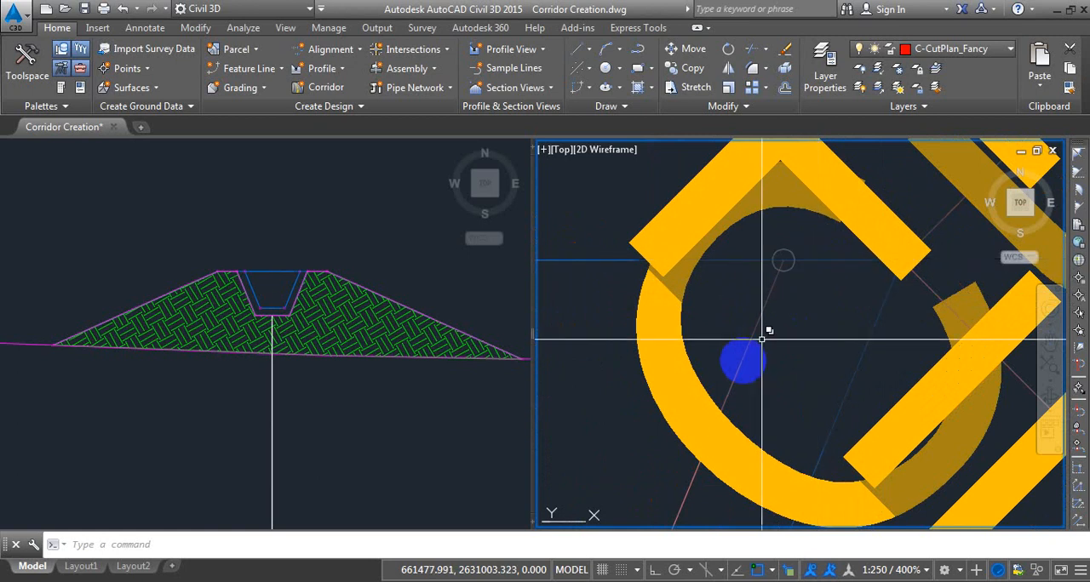
scroll(780, 143, down, 4)
Add the code CutPattern to the Ditch subassembly's short horizontal link on top of the right wall.
click(747, 372)
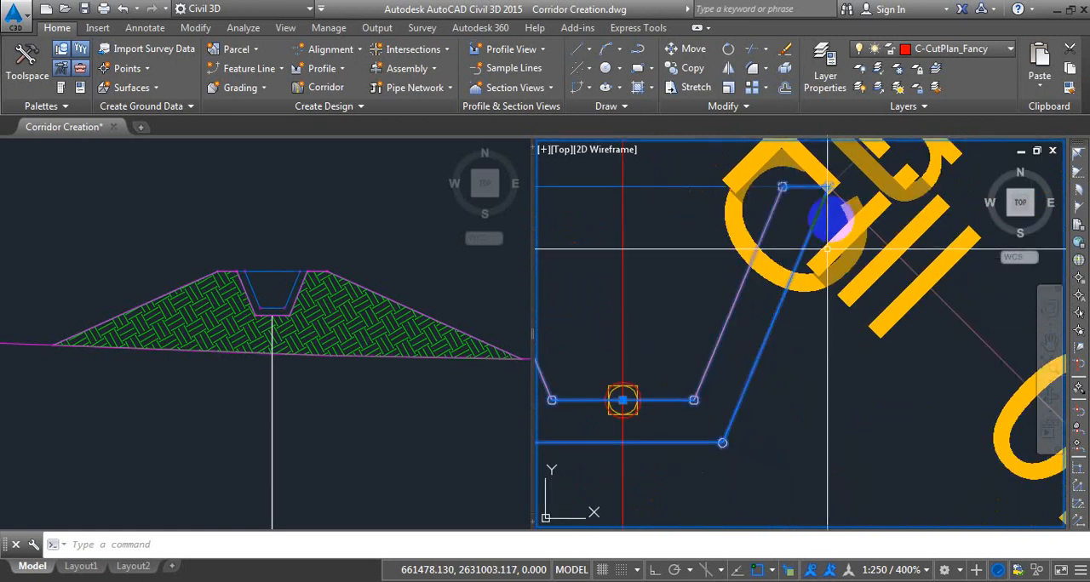
middle_drag(824, 230, 790, 323)
scroll(760, 279, up, 4)
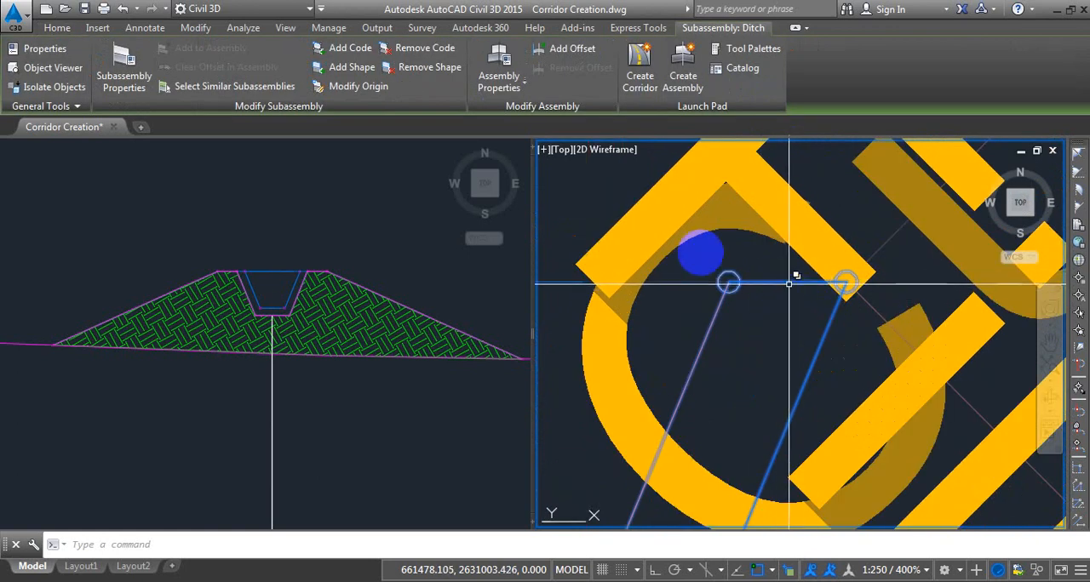
click(384, 74)
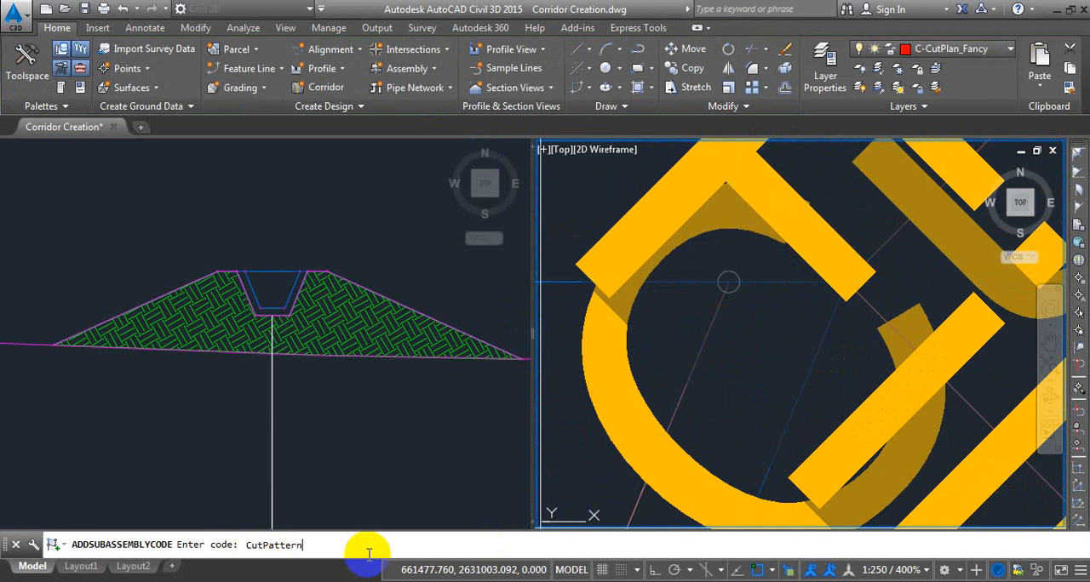
key(Return)
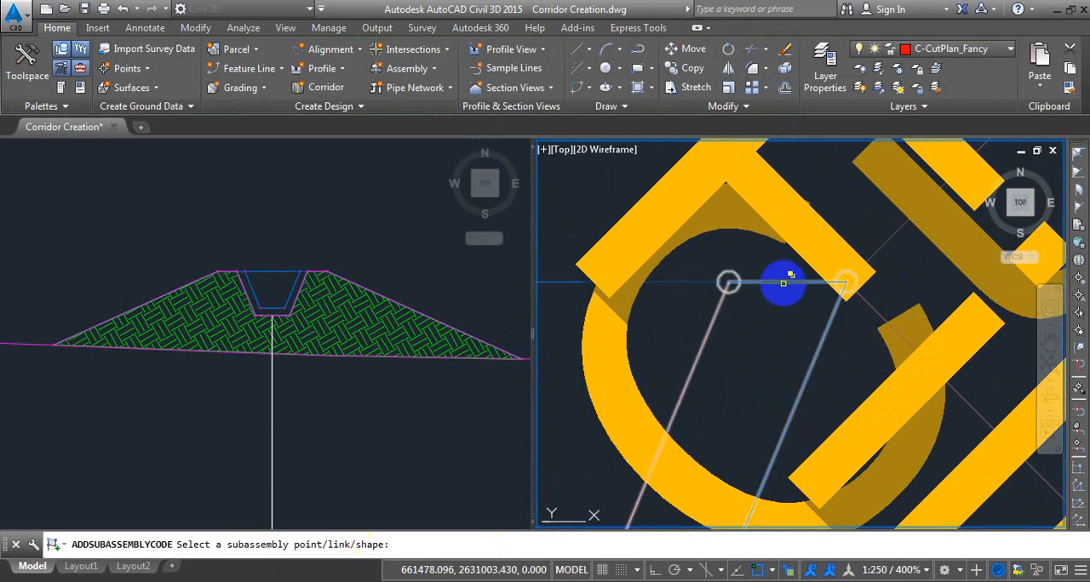
click(783, 281)
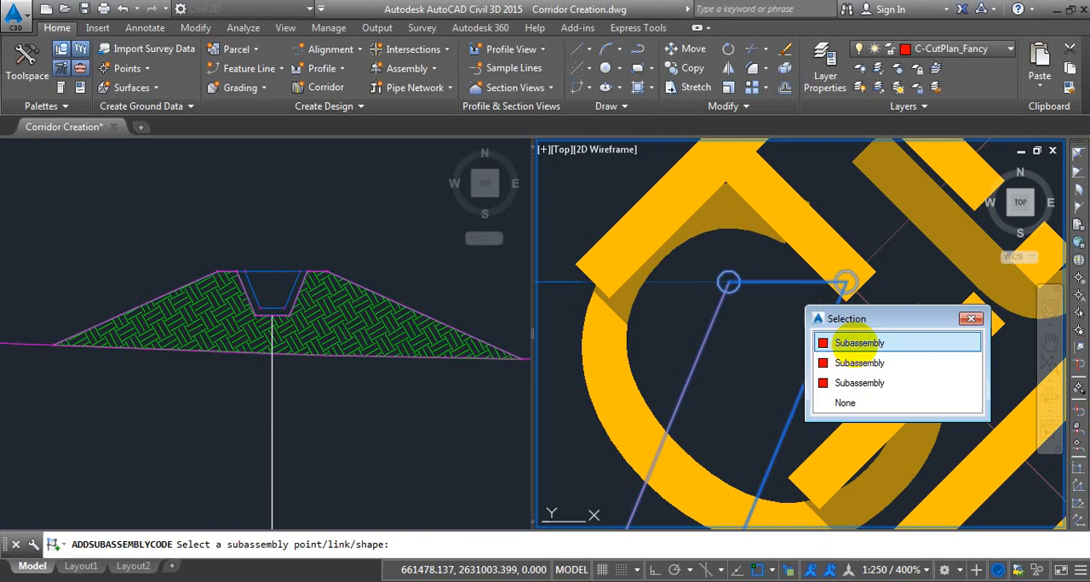
click(858, 342)
key(Escape)
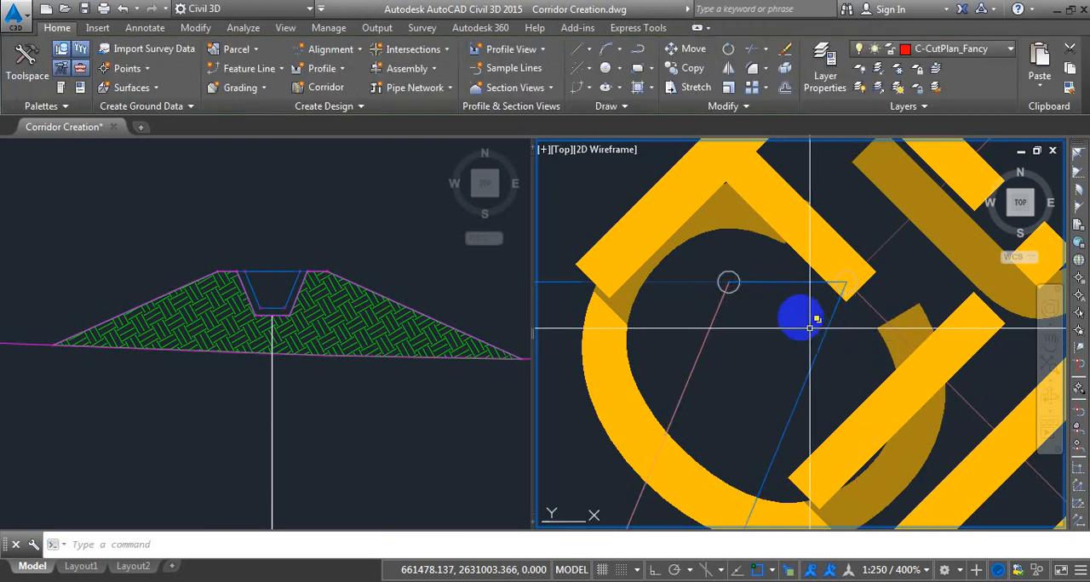
Check the Ditch subassembly's link codes for CutPattern in its properties.
scroll(809, 328, down, 5)
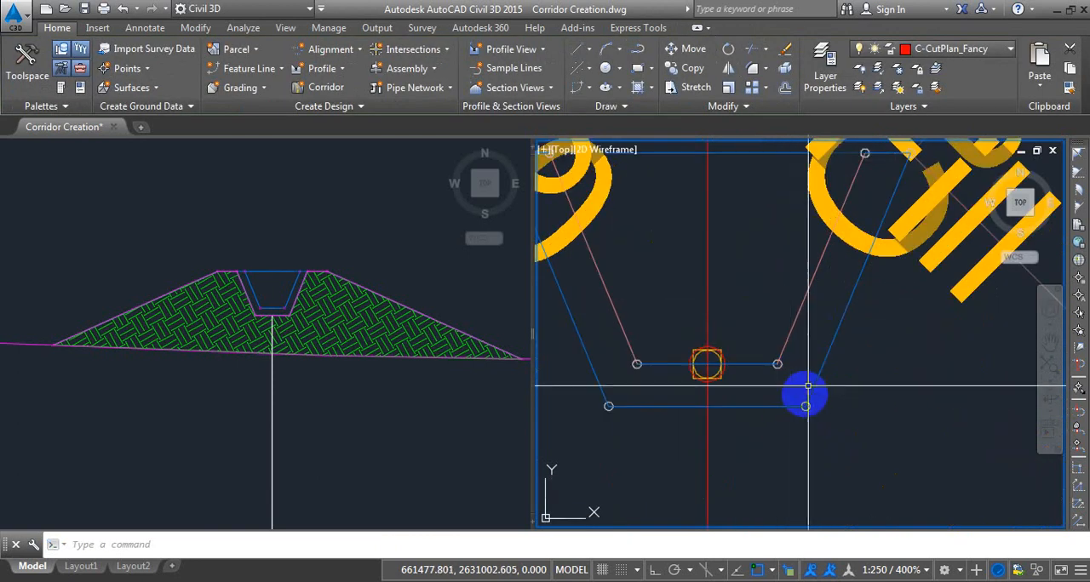
click(813, 379)
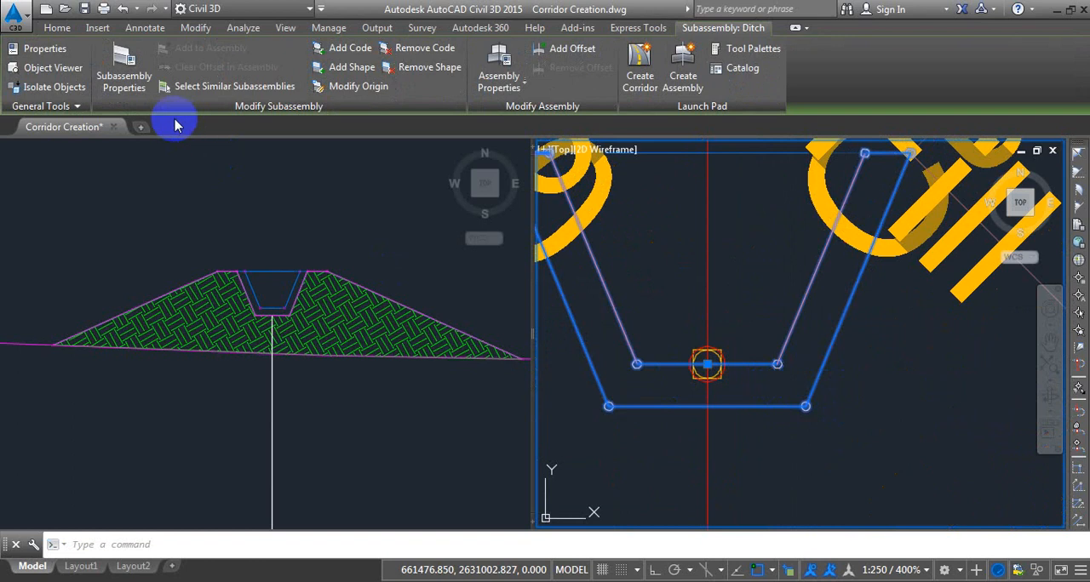
click(124, 68)
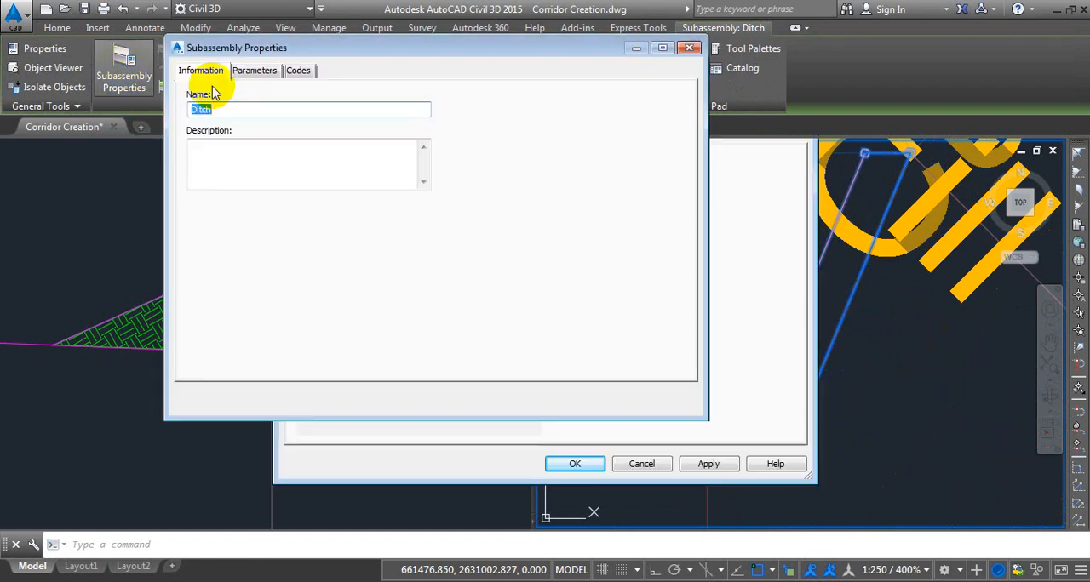
click(298, 70)
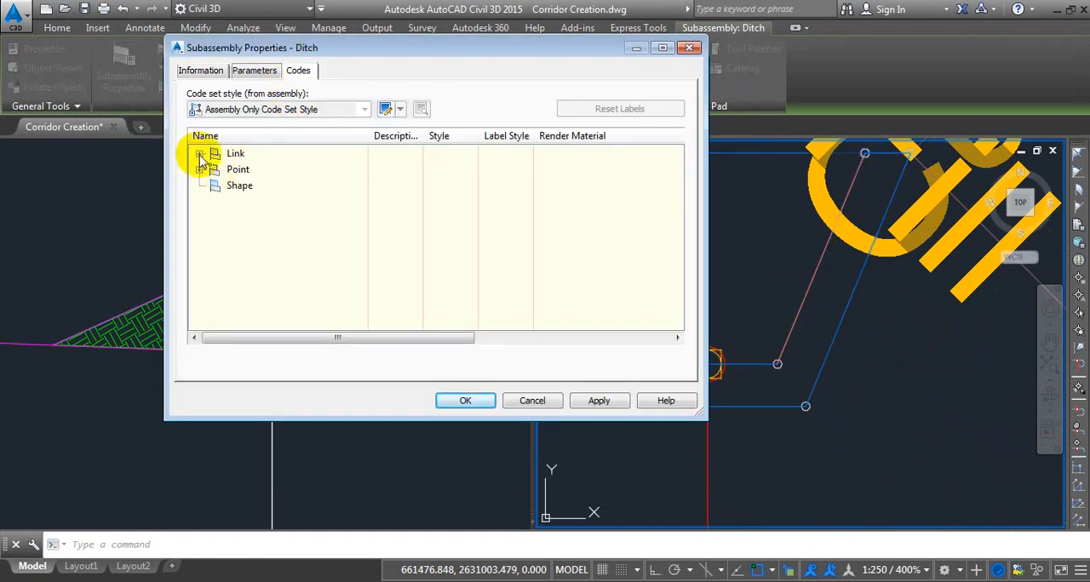
click(199, 154)
click(267, 236)
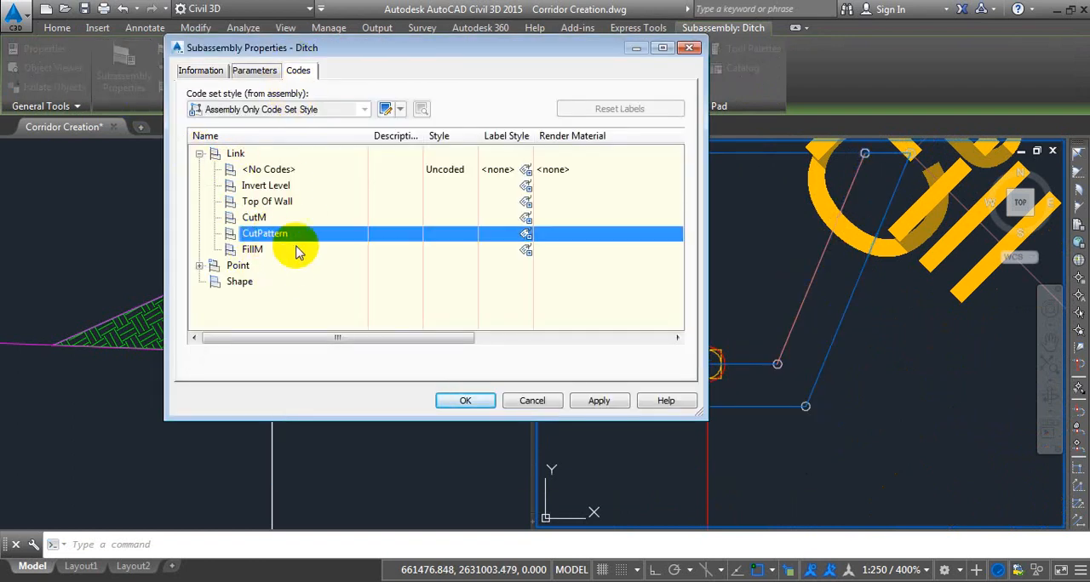
Leave the Ditch subassembly's properties without changes and examine the assembly's cut slopes and channel-top links.
click(531, 400)
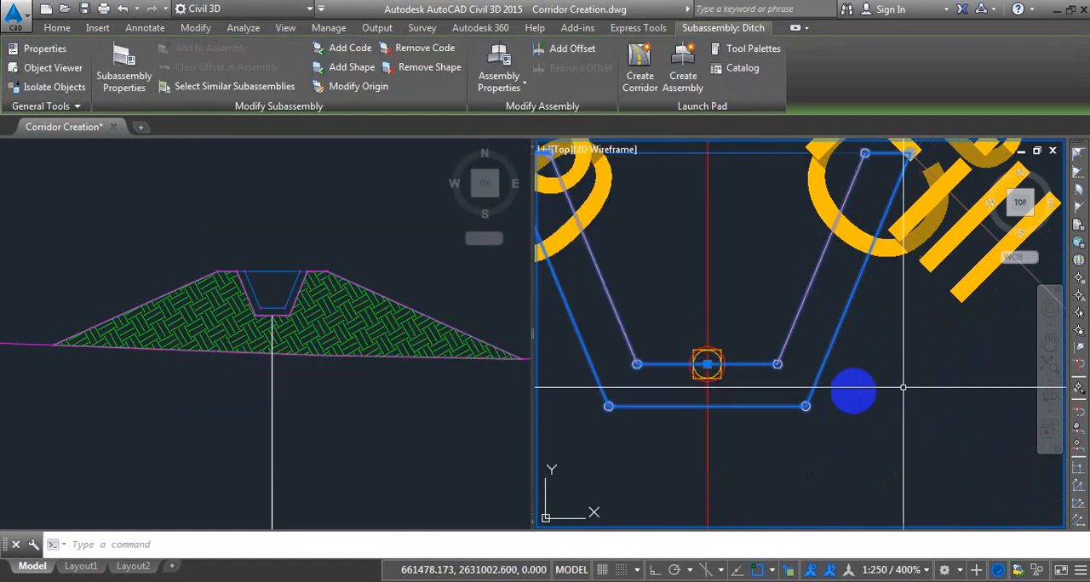
key(Escape)
scroll(787, 406, down, 4)
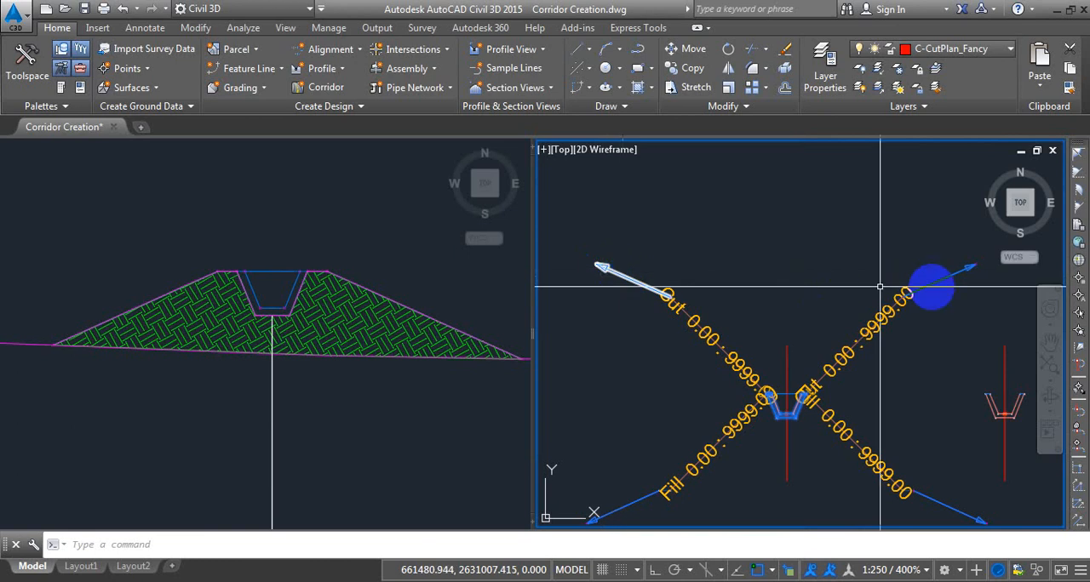
scroll(775, 407, up, 3)
scroll(794, 383, up, 5)
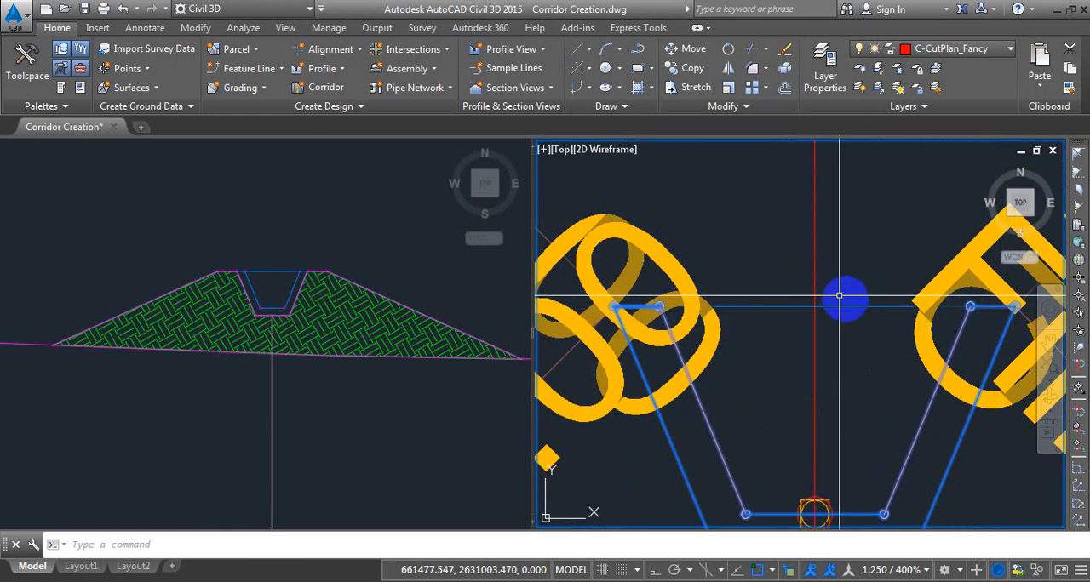
scroll(843, 297, down, 2)
scroll(875, 328, down, 8)
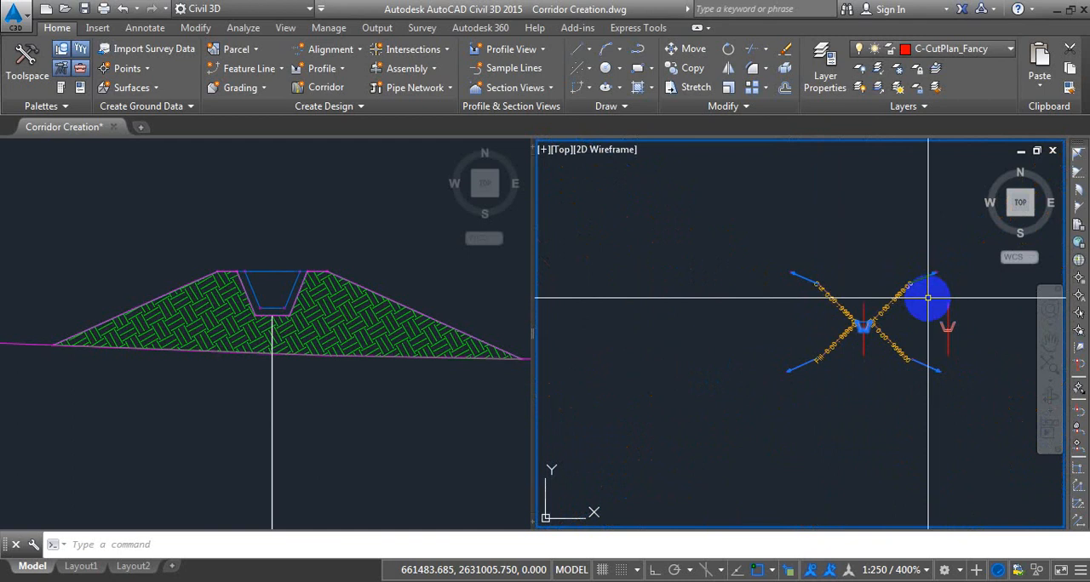
Add a corridor surface named Cut Comparison Surface in the Ditch corridor's properties.
click(380, 428)
scroll(304, 348, down, 6)
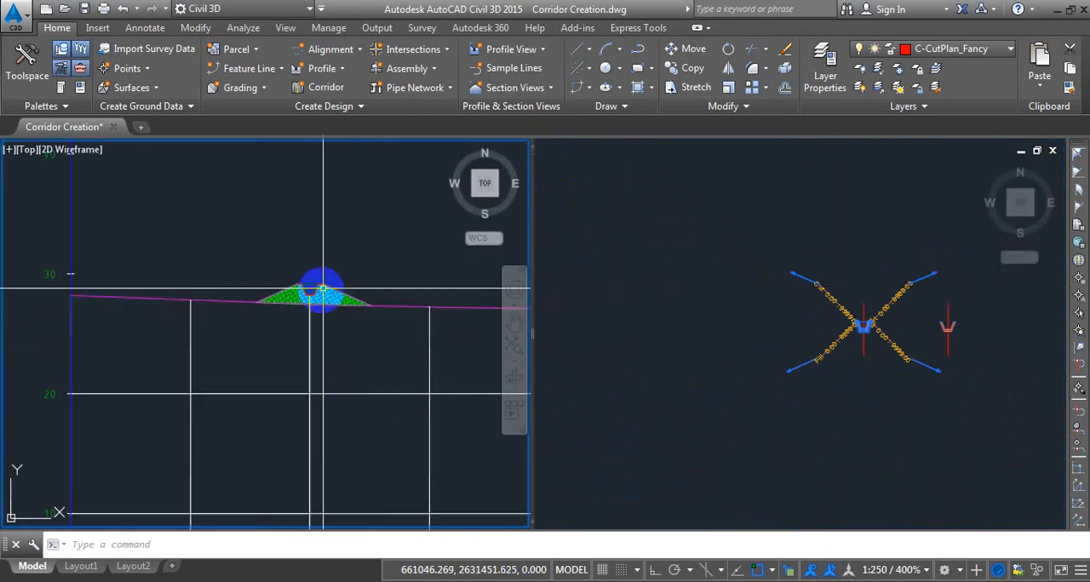
scroll(316, 300, down, 4)
middle_drag(153, 414, 229, 324)
scroll(162, 366, up, 2)
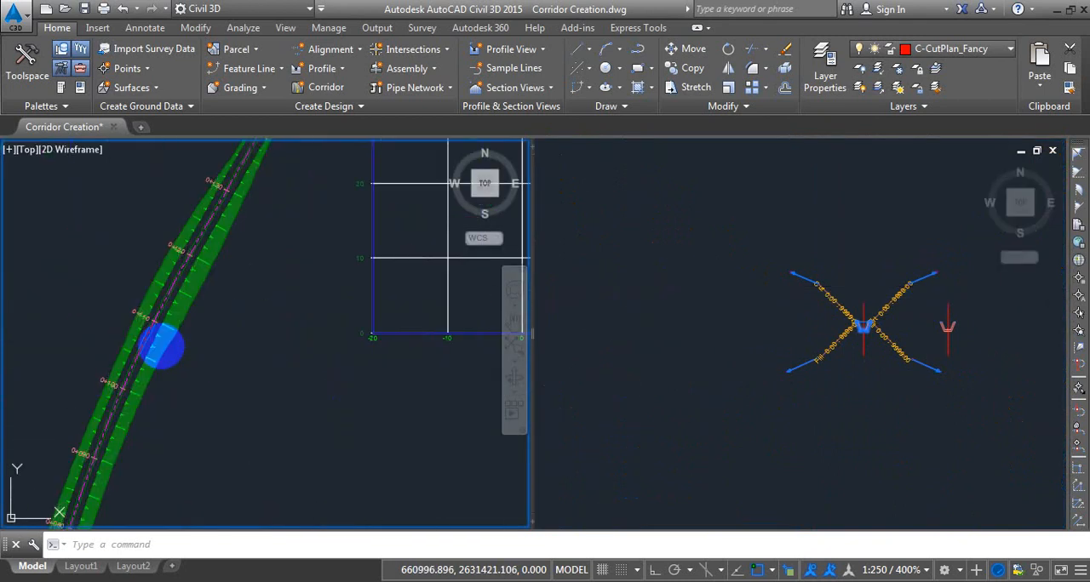
click(161, 344)
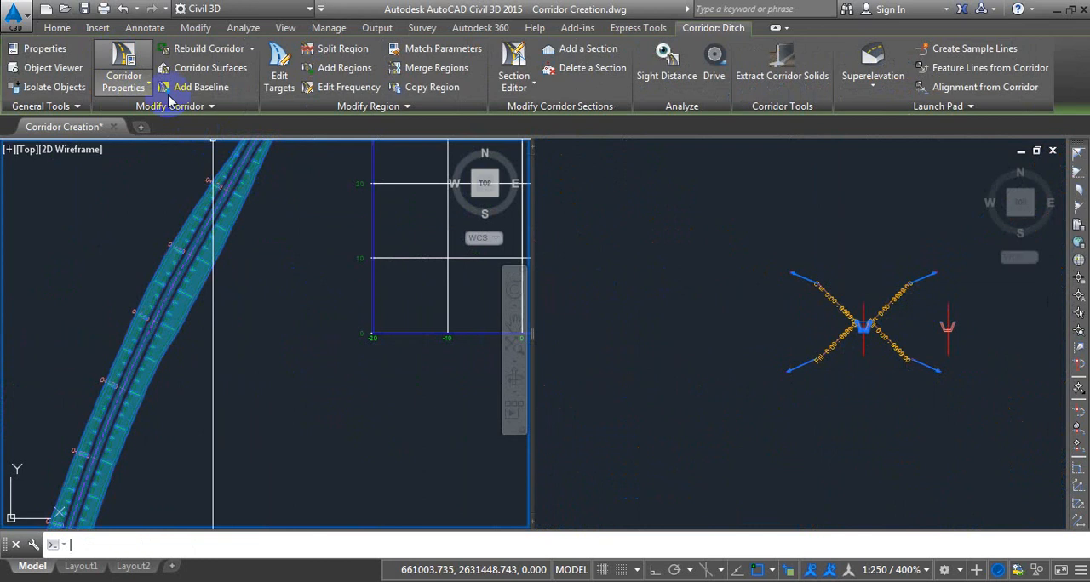
click(125, 59)
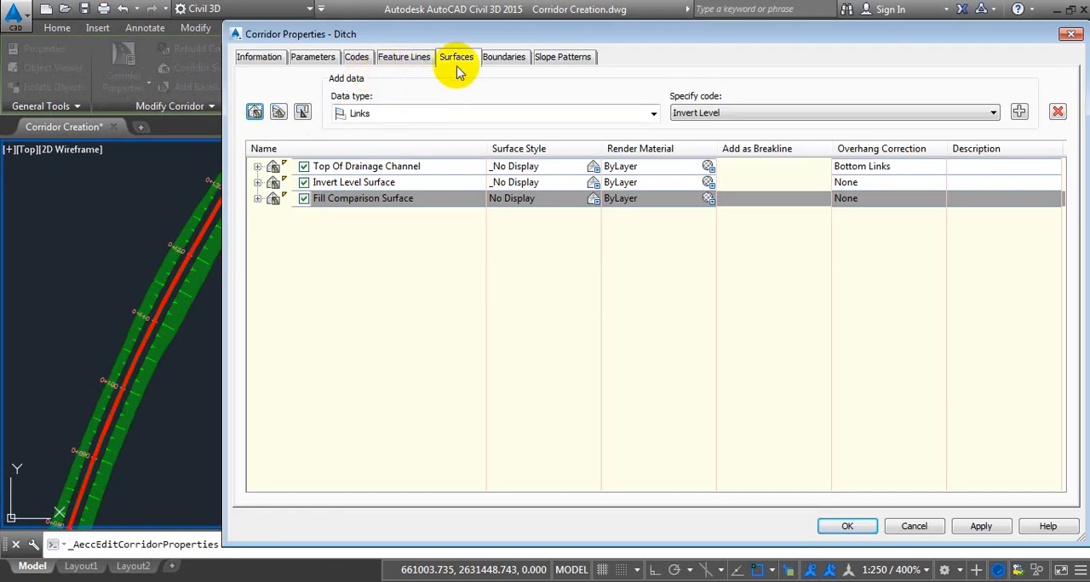
click(255, 113)
click(350, 214)
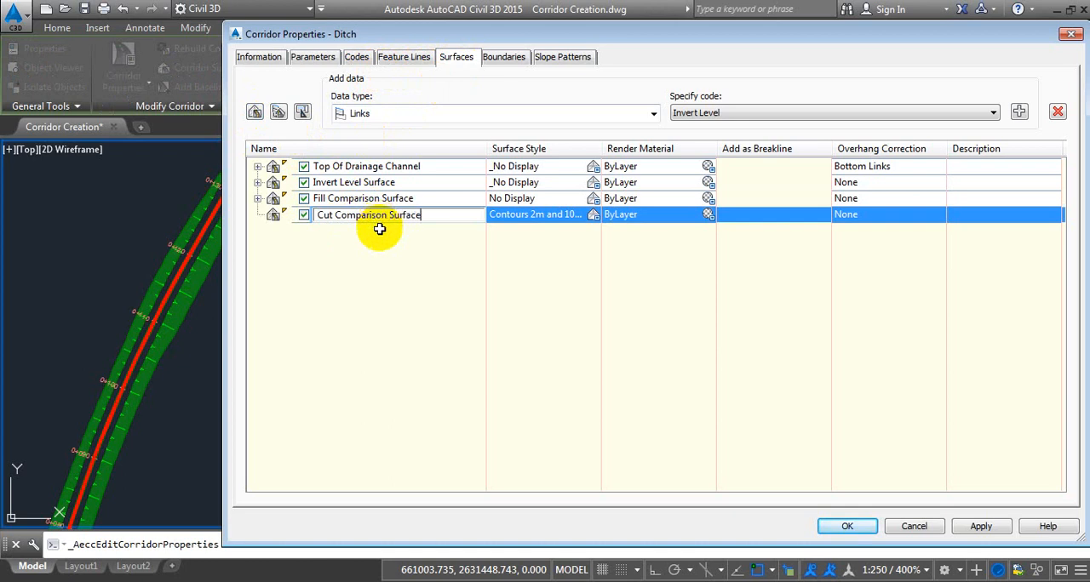
key(Return)
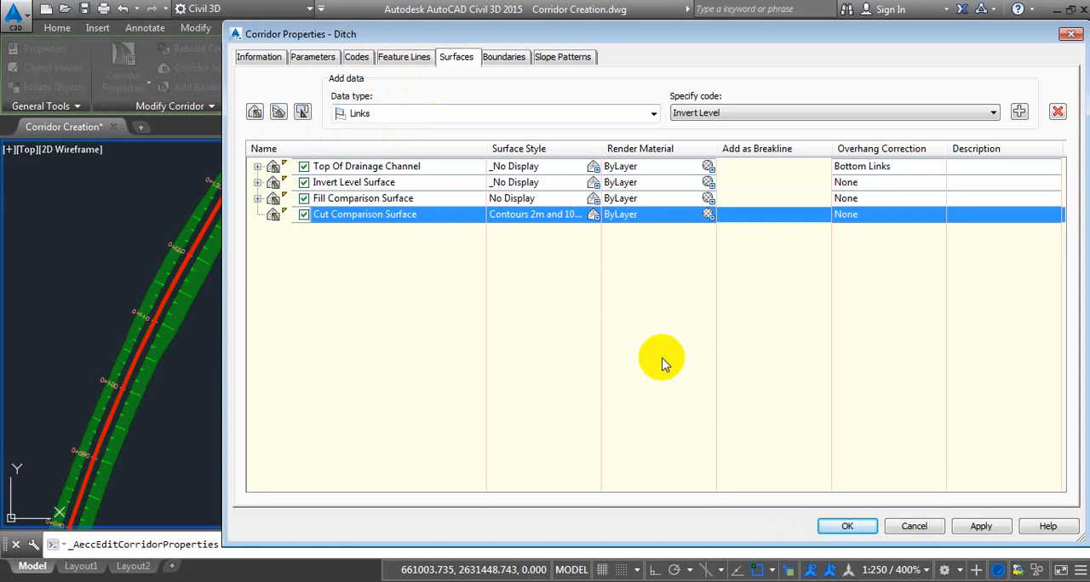
Accept the Ditch corridor's properties, rebuild the corridor to update its available link codes, and dismiss the event list.
mouse_move(796, 34)
mouse_down()
mouse_move(526, 38)
mouse_move(583, 47)
mouse_up()
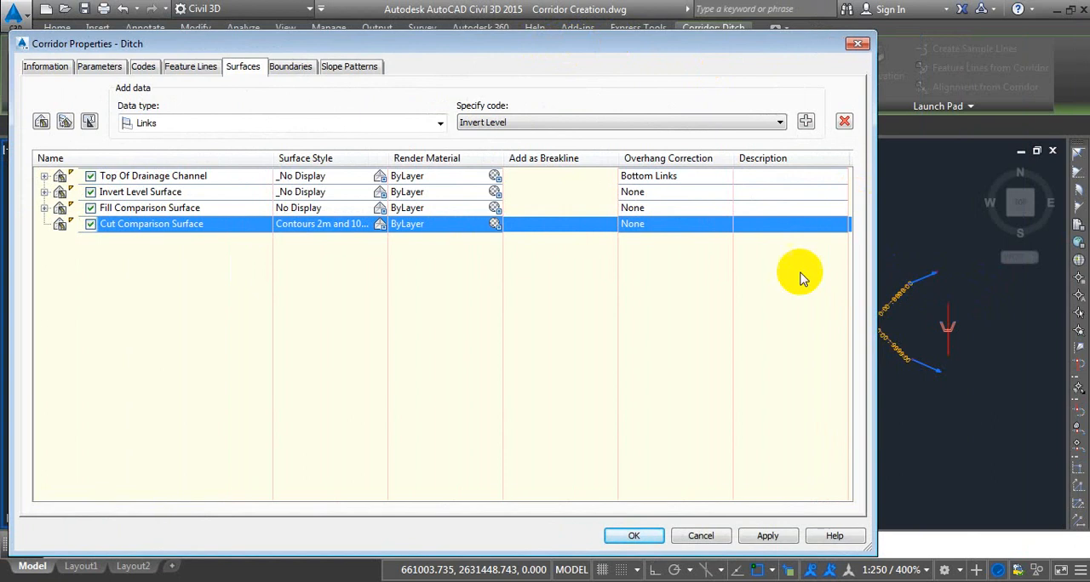
click(547, 125)
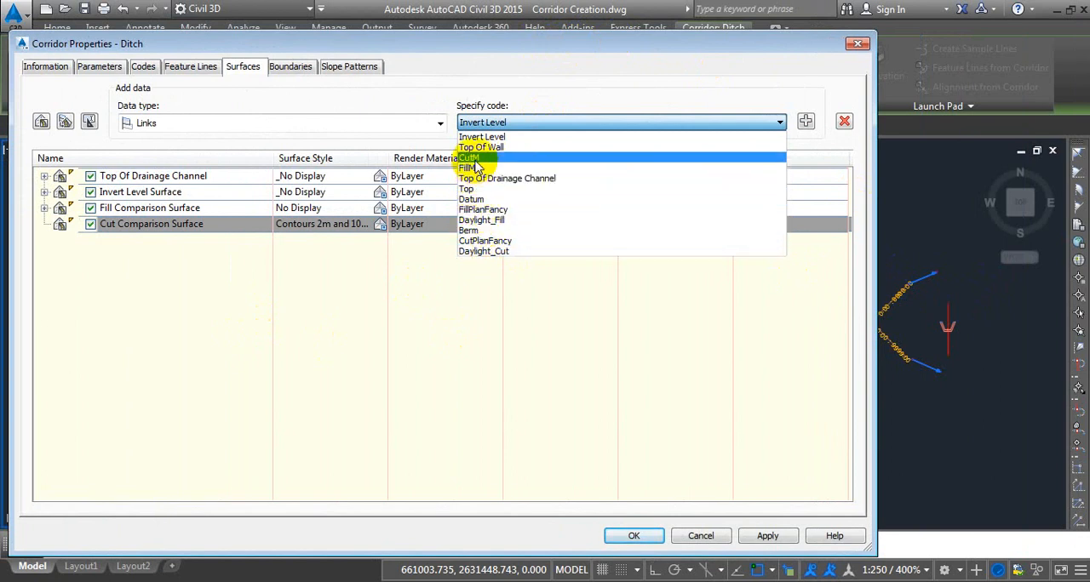
click(691, 467)
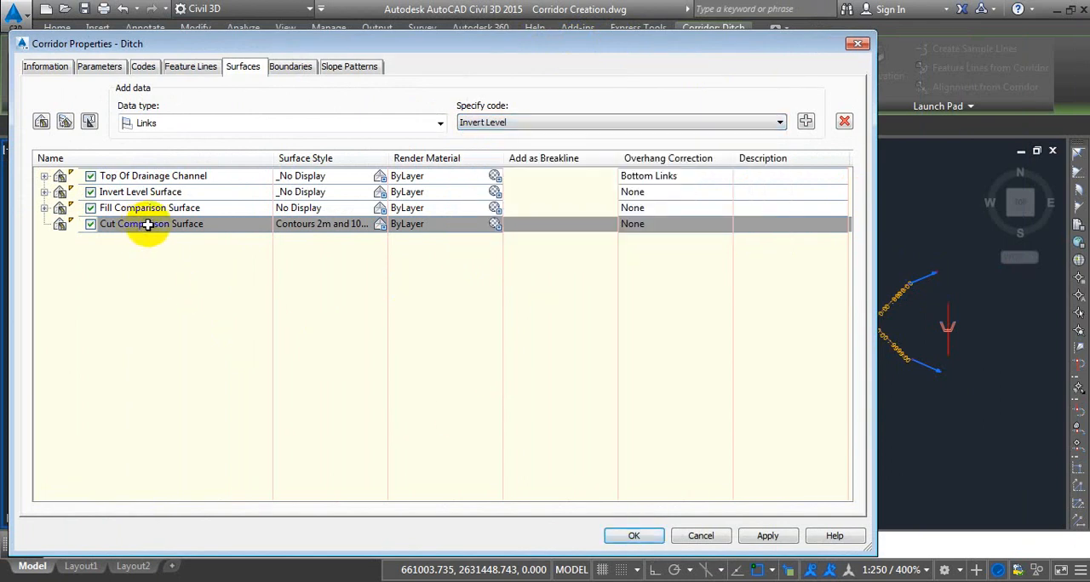
click(635, 535)
click(443, 254)
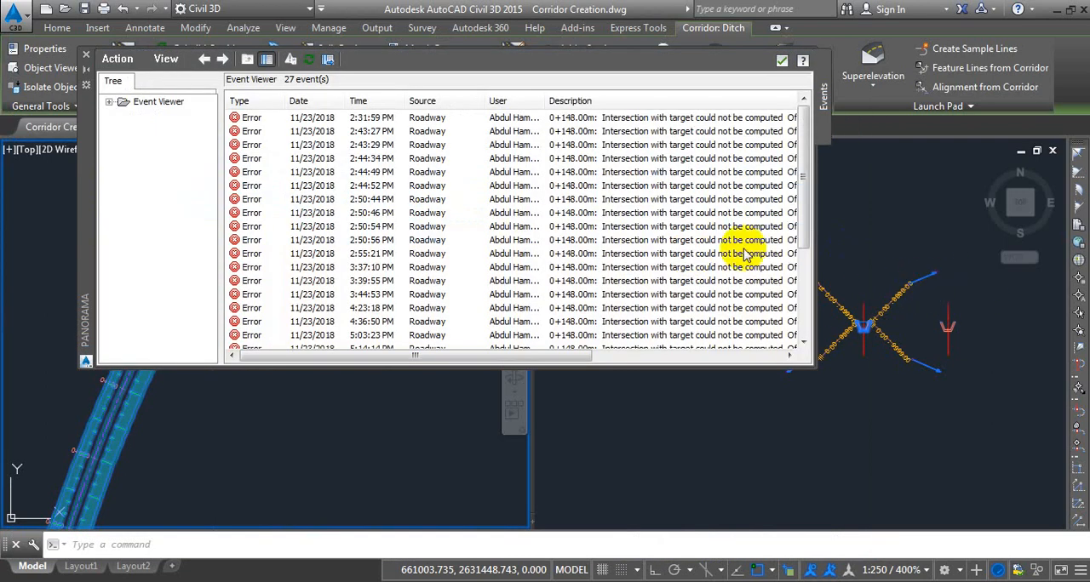
click(782, 60)
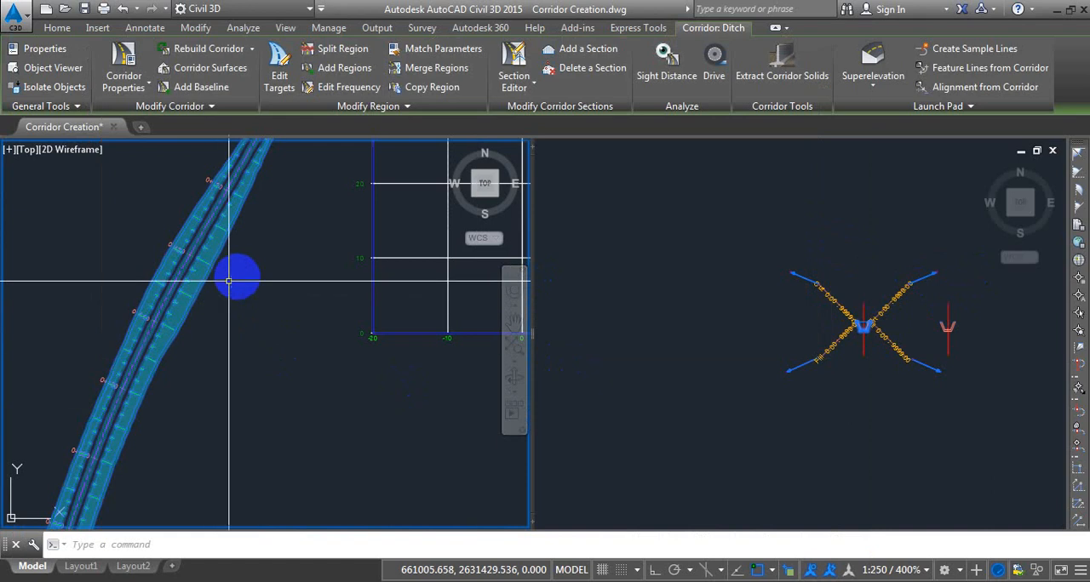
Add the link code CutPattern as data to the Ditch corridor's Cut Comparison Surface.
click(123, 63)
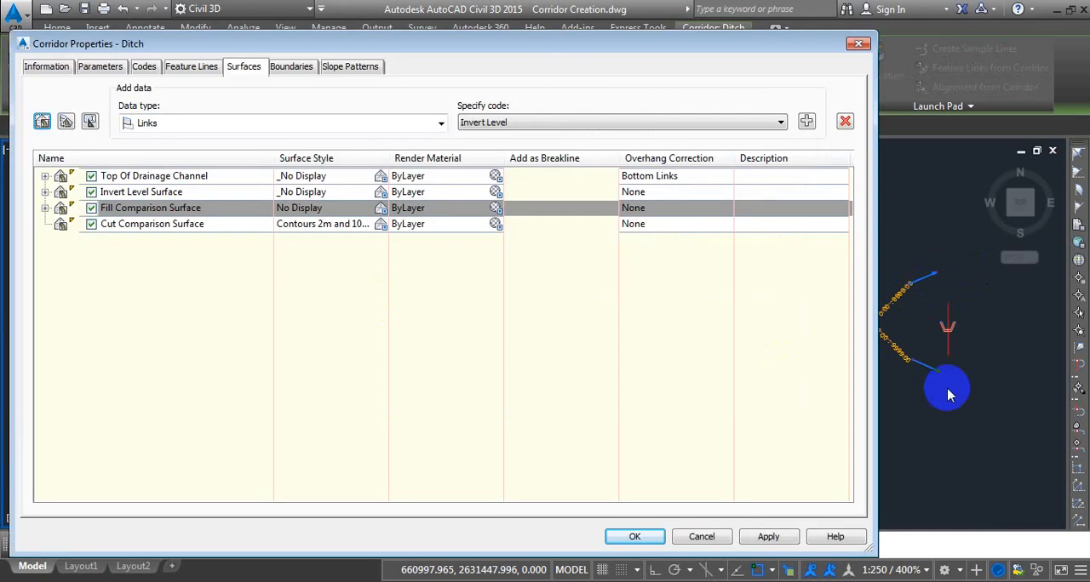
click(128, 224)
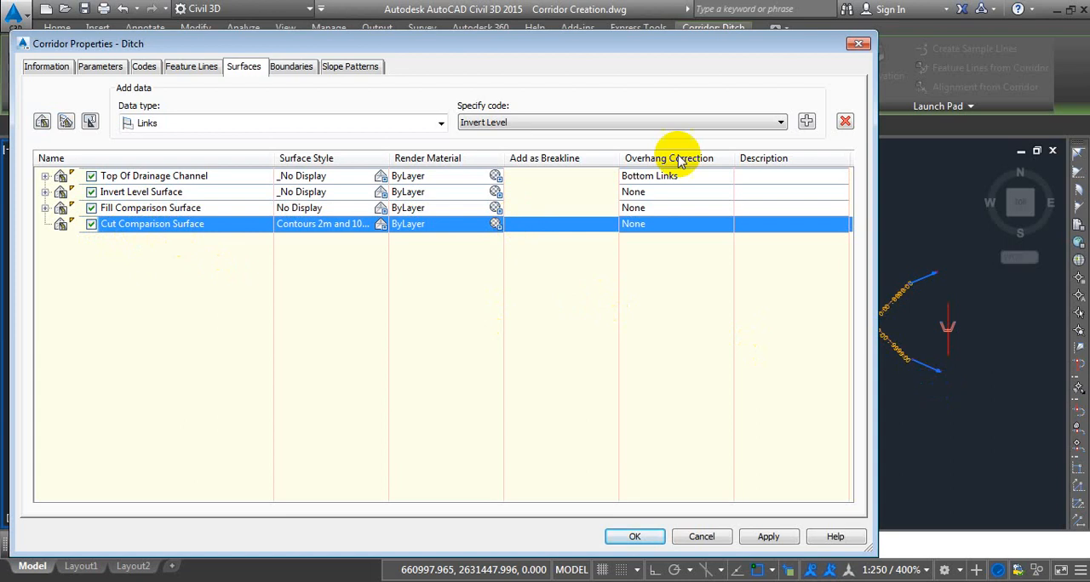
click(584, 124)
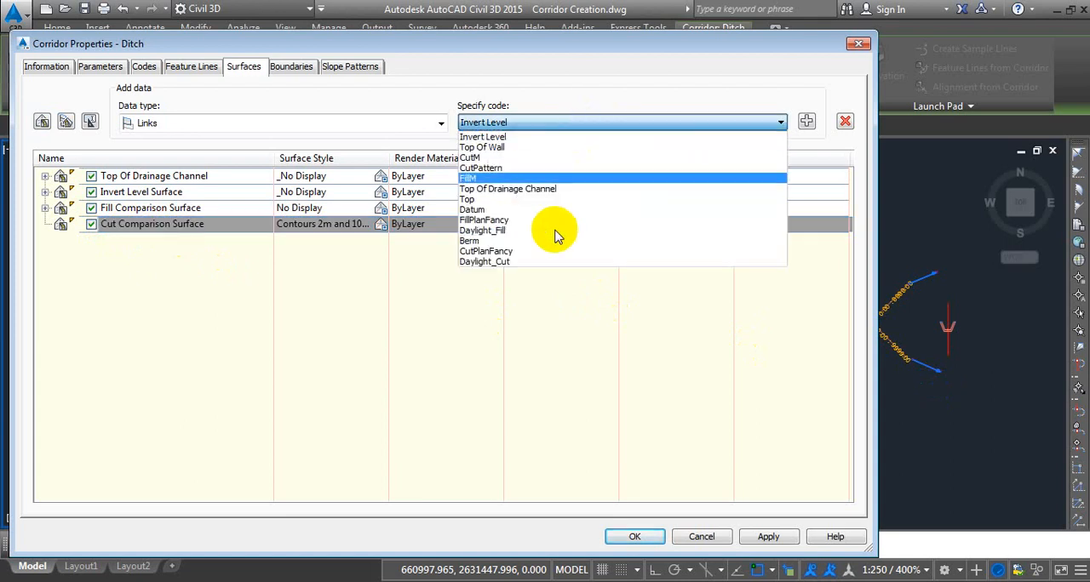
click(516, 168)
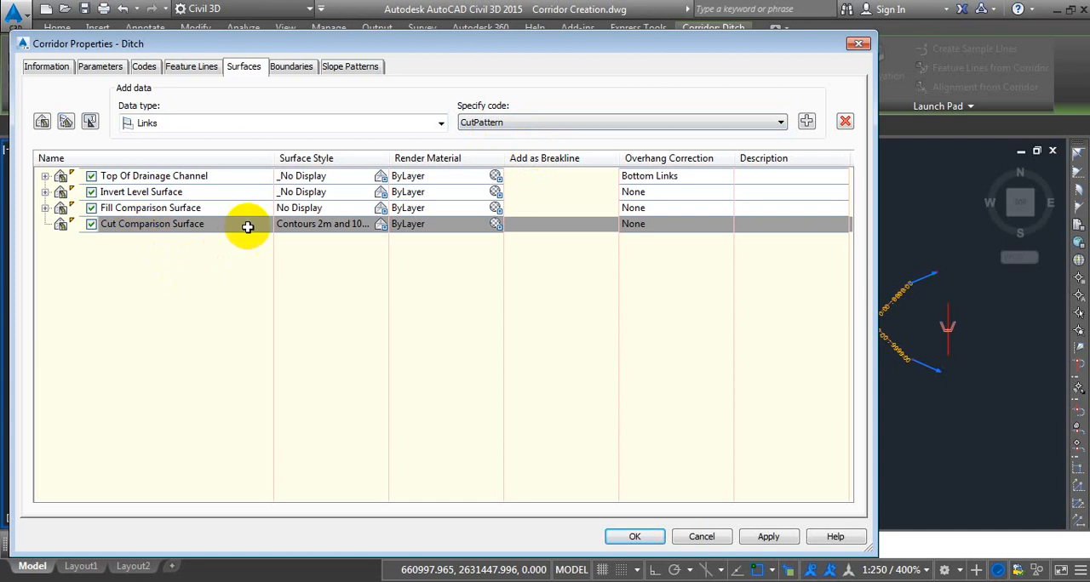
click(807, 122)
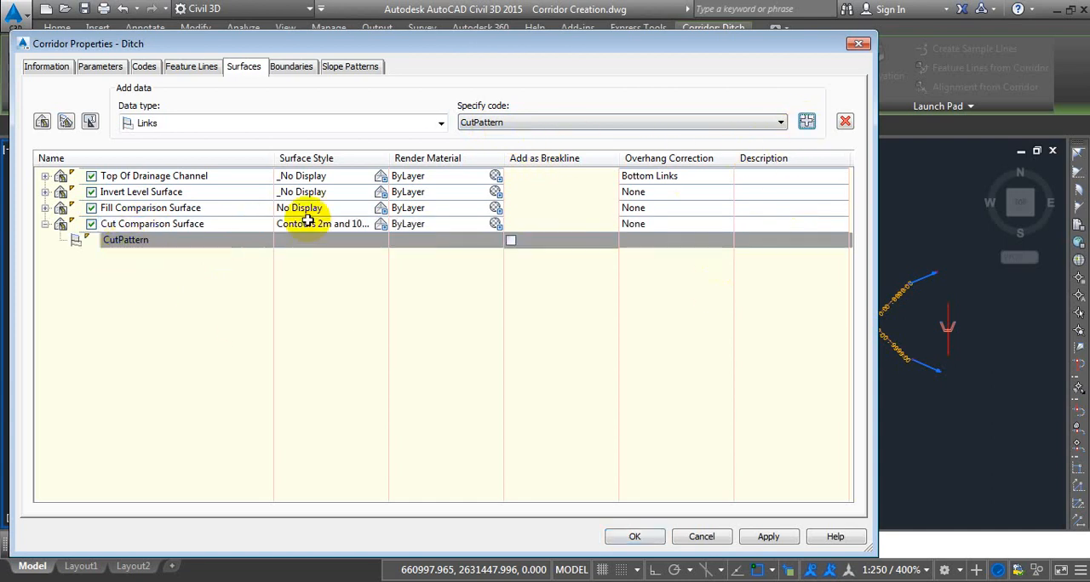
Set the Cut Comparison Surface's style to _No Display.
click(170, 223)
click(349, 224)
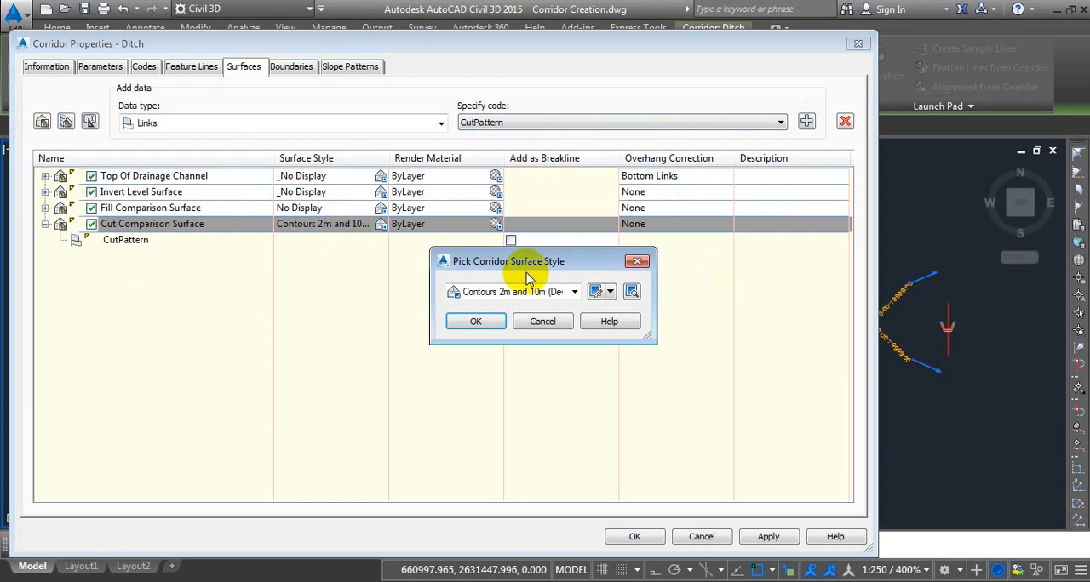
click(523, 292)
click(492, 307)
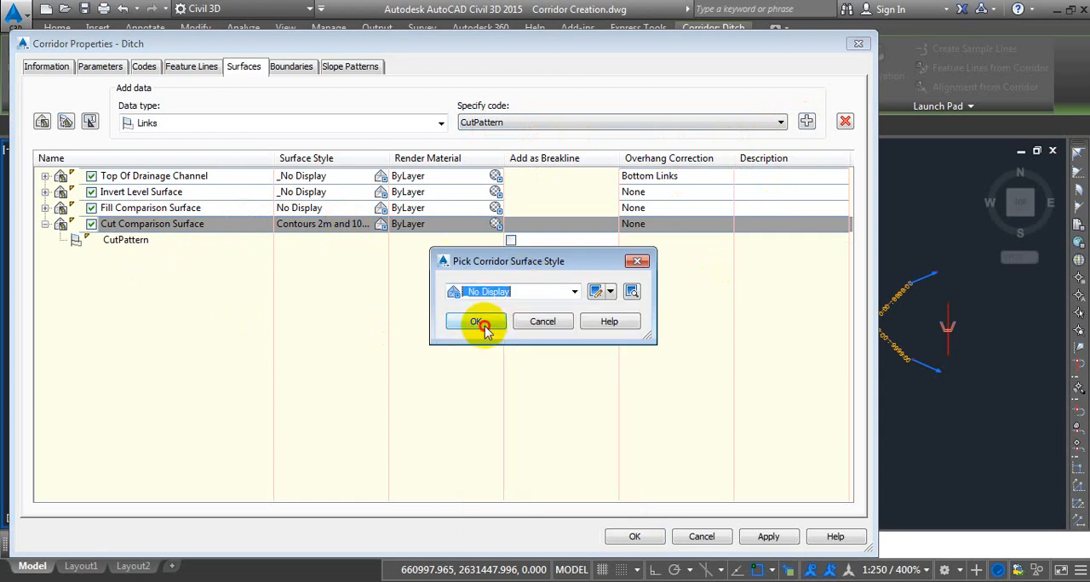
click(480, 324)
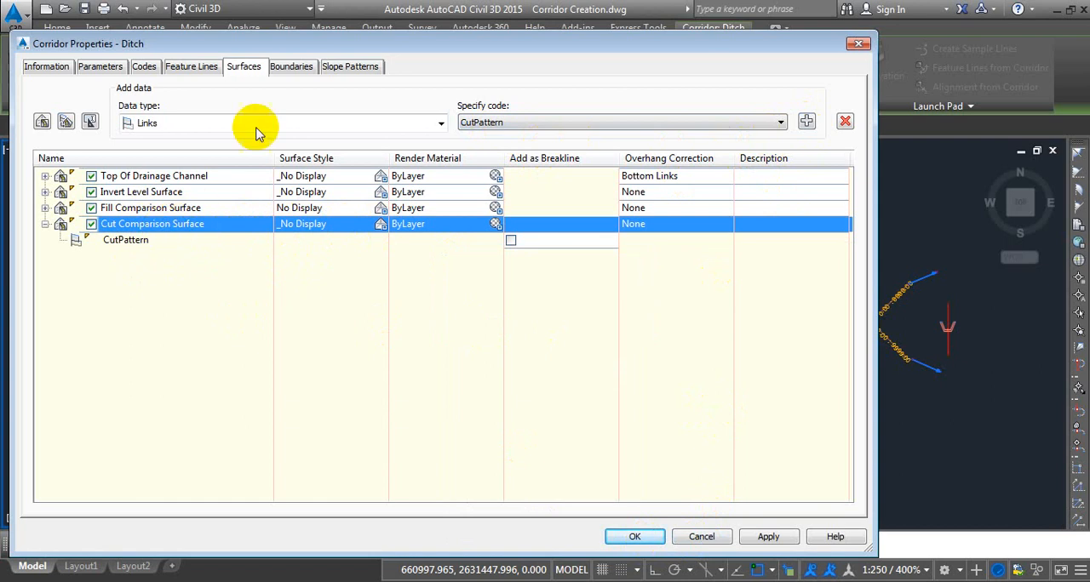
Give the Cut Comparison Surface the corridor extents as its outer boundary and rebuild the Ditch corridor.
click(291, 66)
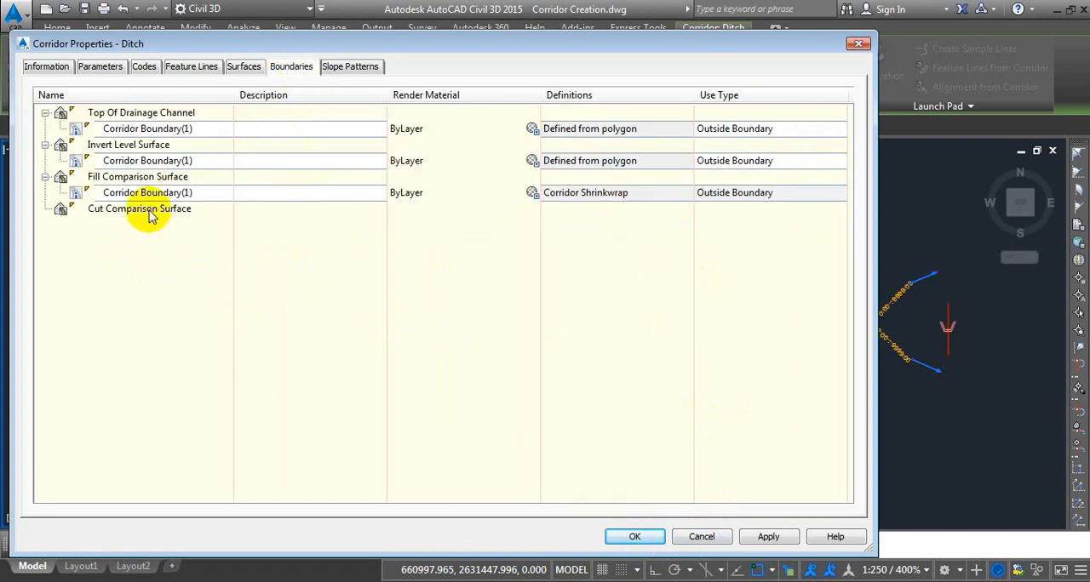
click(150, 216)
right_click(149, 216)
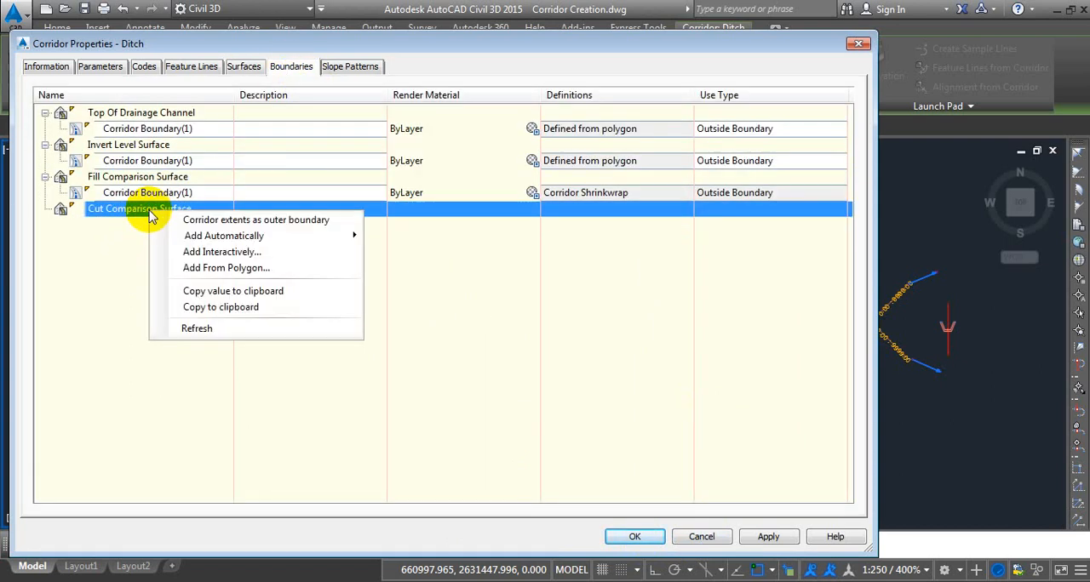
click(243, 220)
click(637, 537)
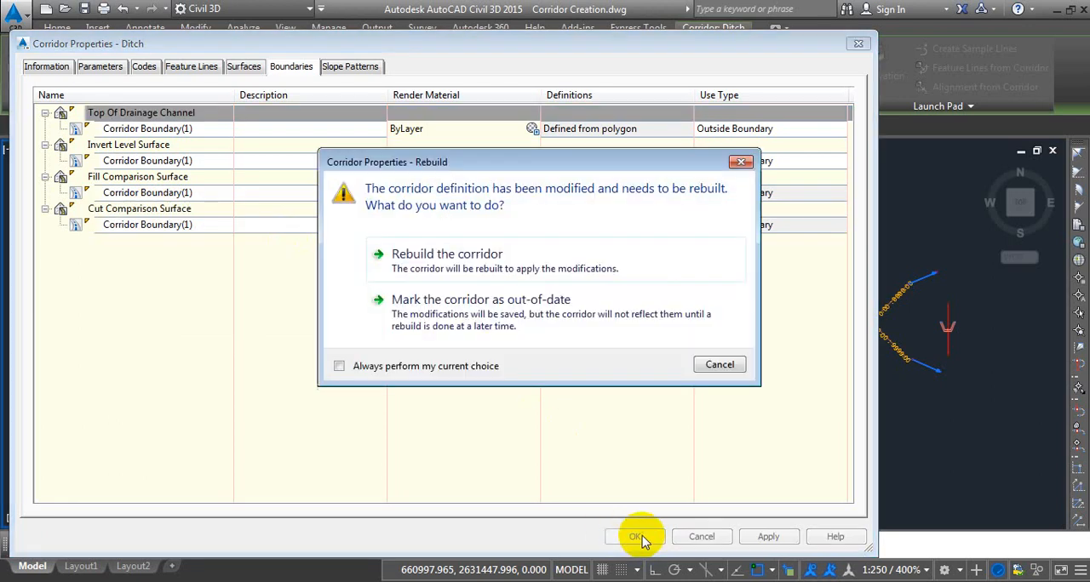
click(448, 260)
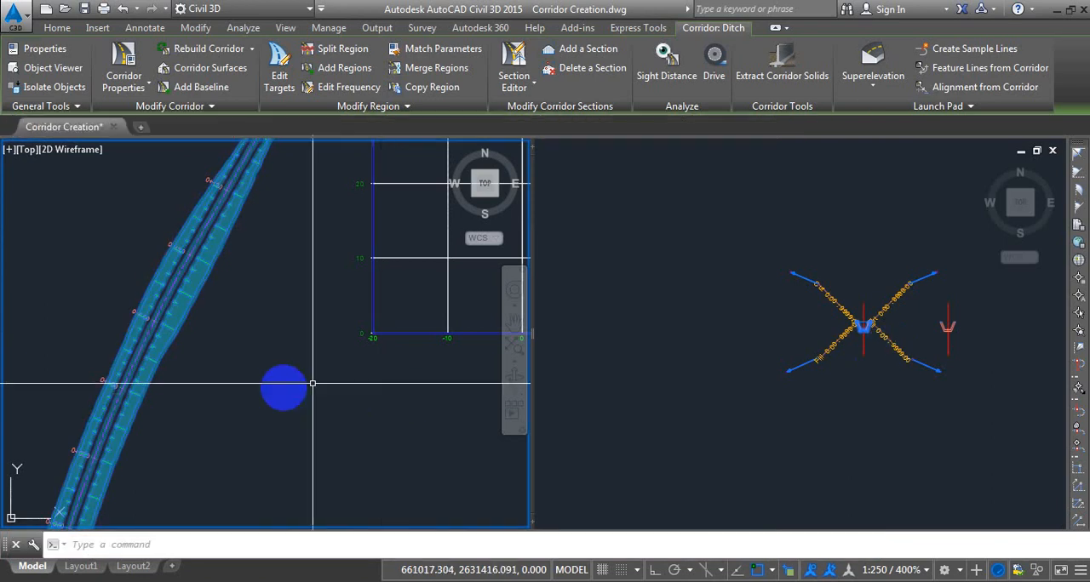
Remove Ex. Ground and Ditch Fill Comparison Surface from the sampled sources of section view 0+083.99's sample line group.
scroll(283, 388, down, 8)
scroll(318, 345, up, 9)
scroll(313, 410, up, 2)
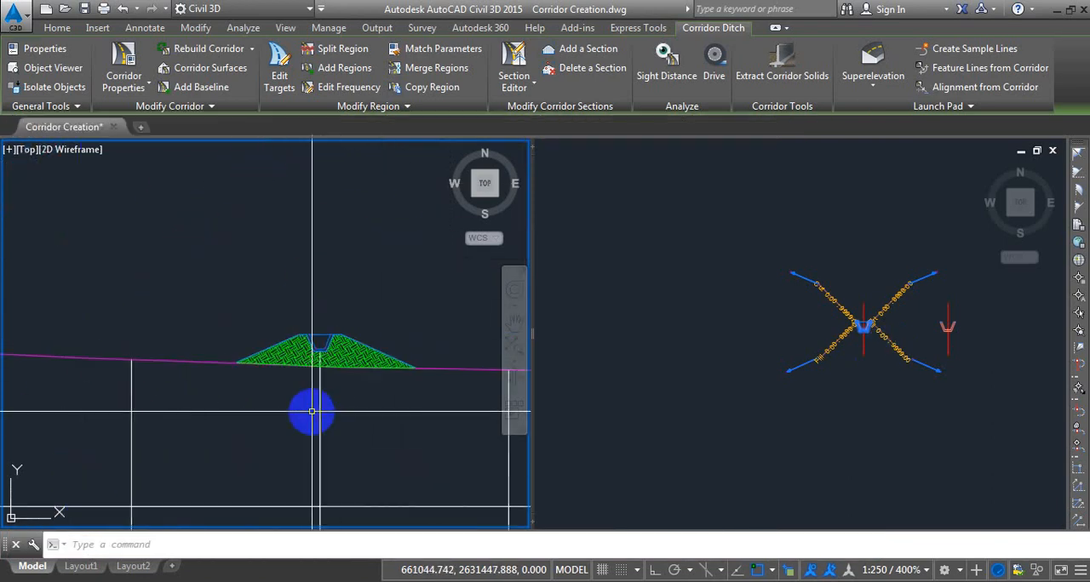
key(Escape)
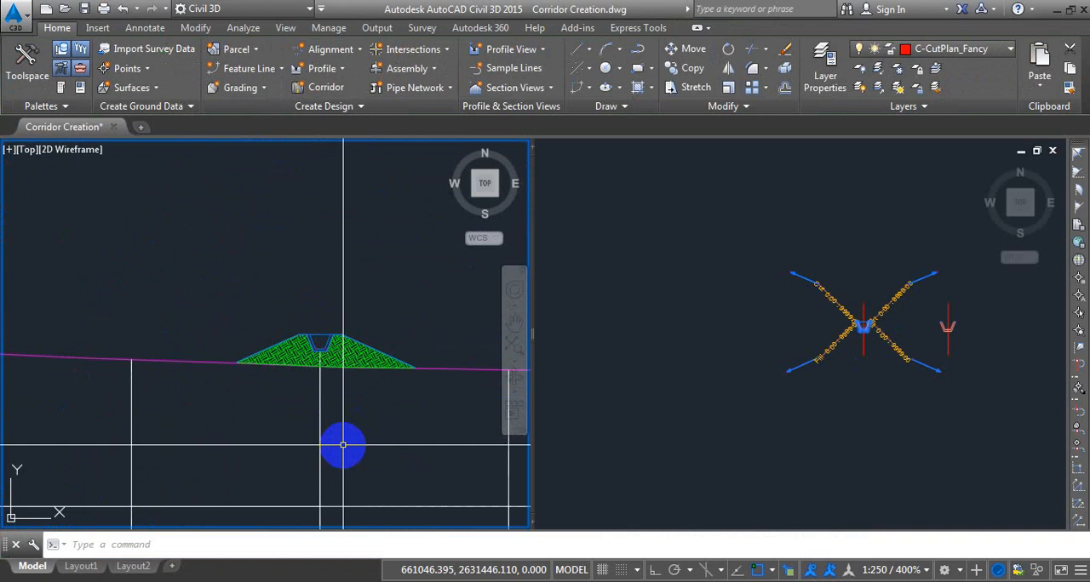
click(343, 444)
click(255, 418)
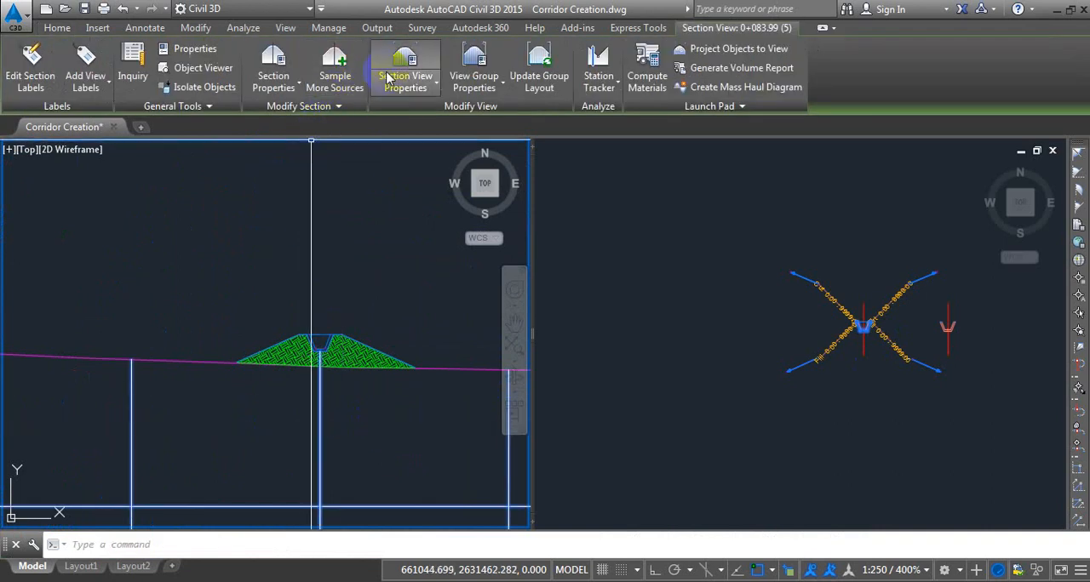
click(334, 61)
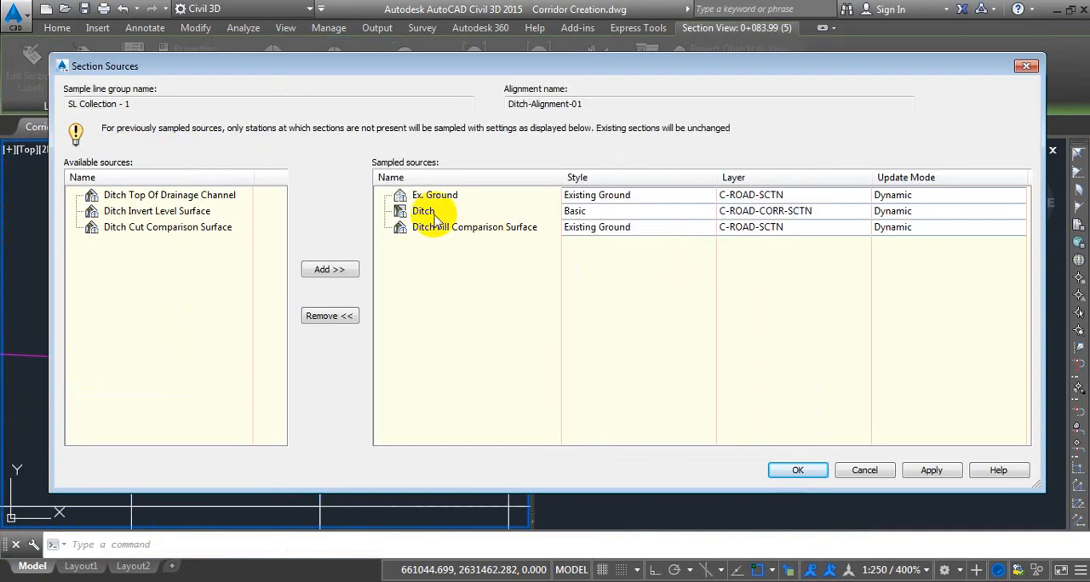
click(435, 197)
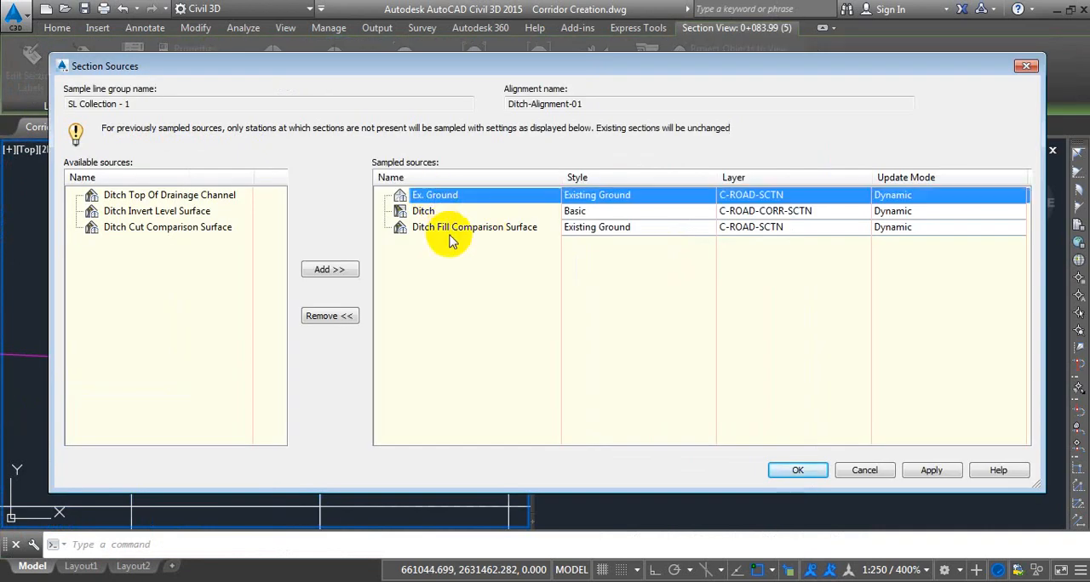
click(345, 317)
click(458, 214)
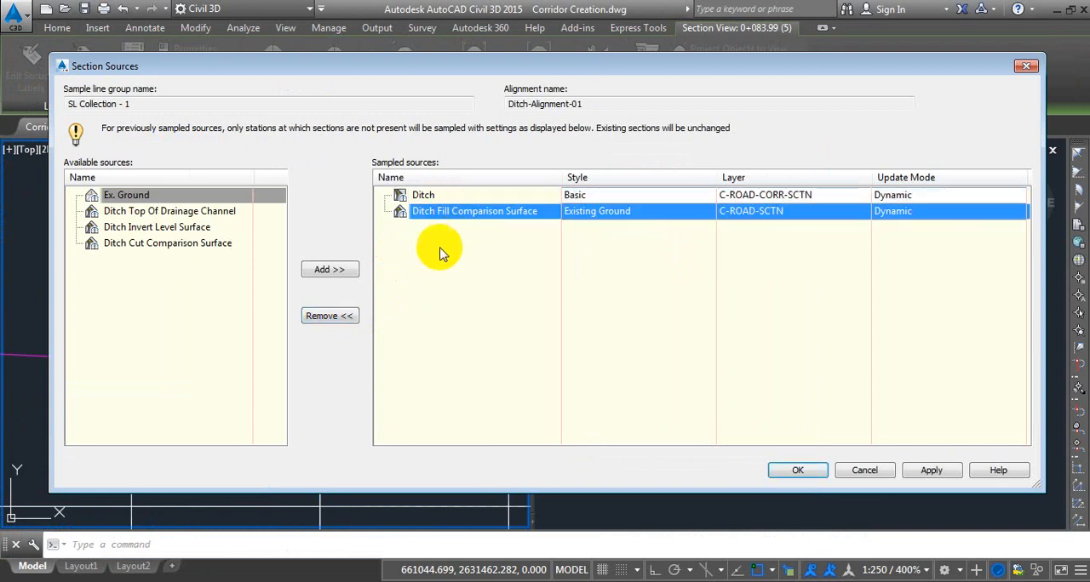
click(339, 318)
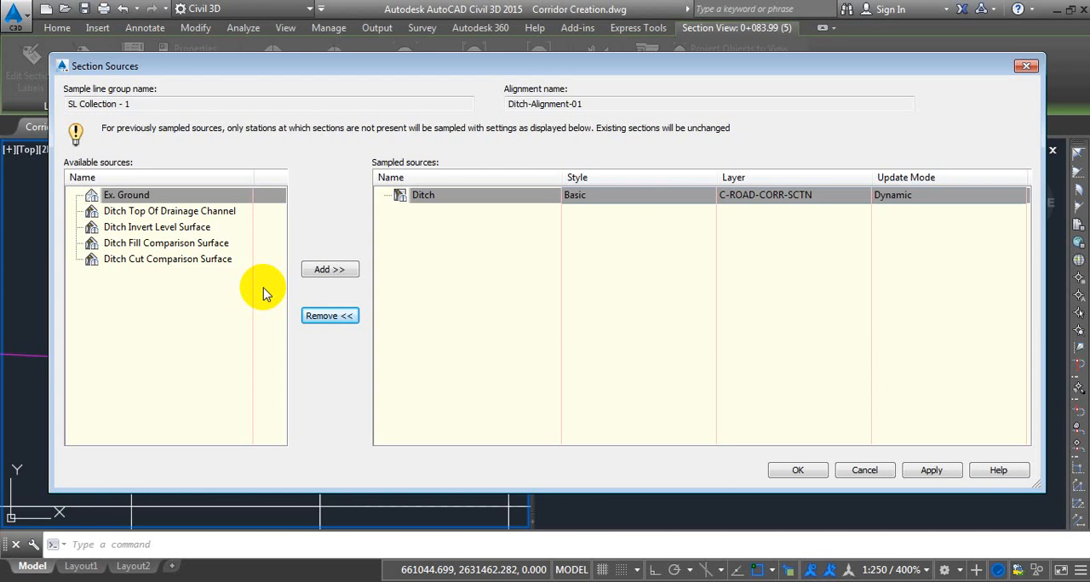
Add Ditch Cut Comparison Surface to the sampled sources of the section view's sample line group.
click(164, 262)
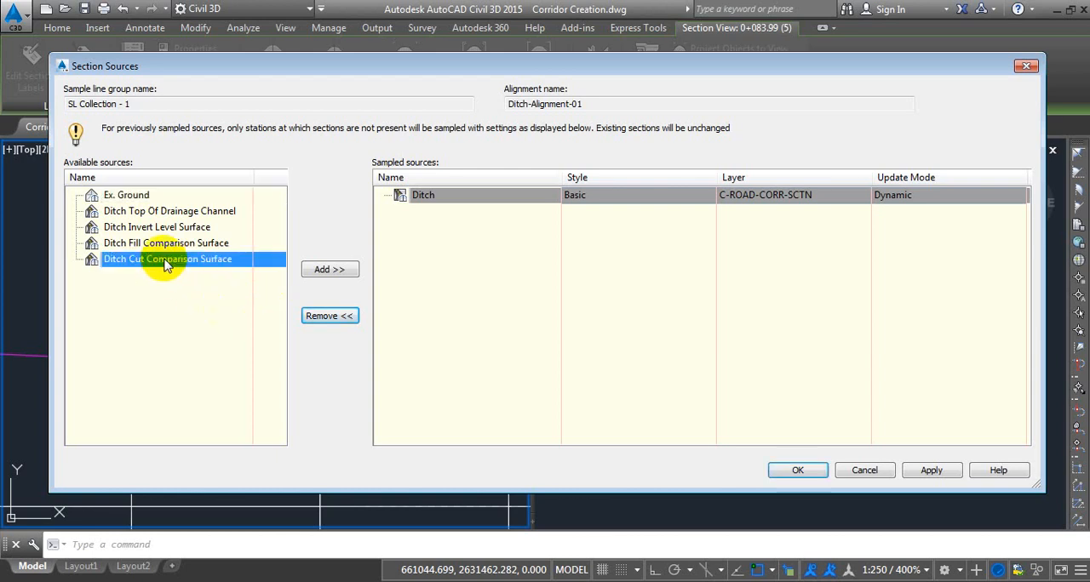
click(338, 271)
click(787, 469)
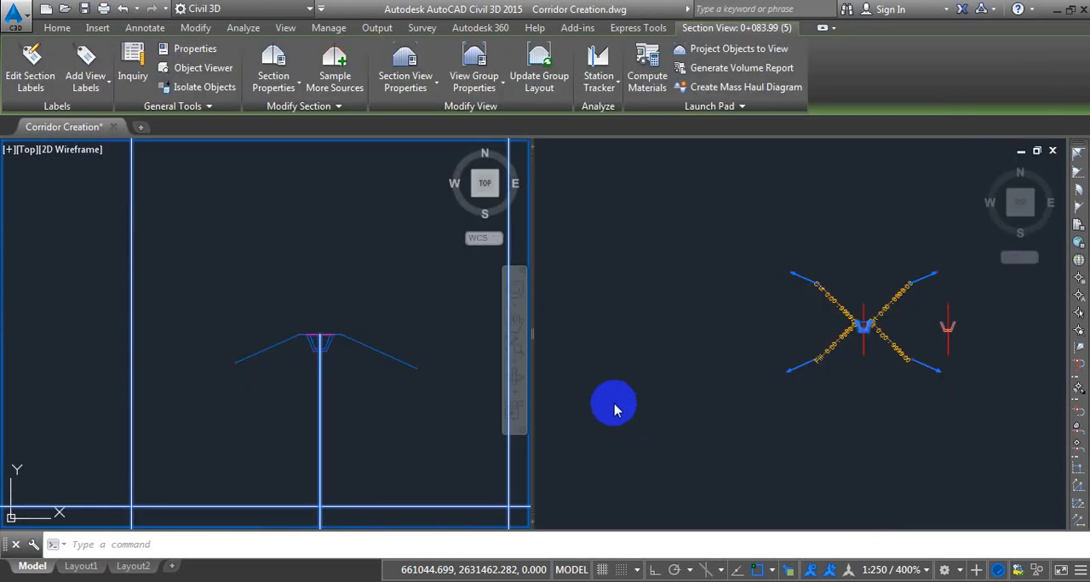
scroll(274, 346, up, 4)
key(Escape)
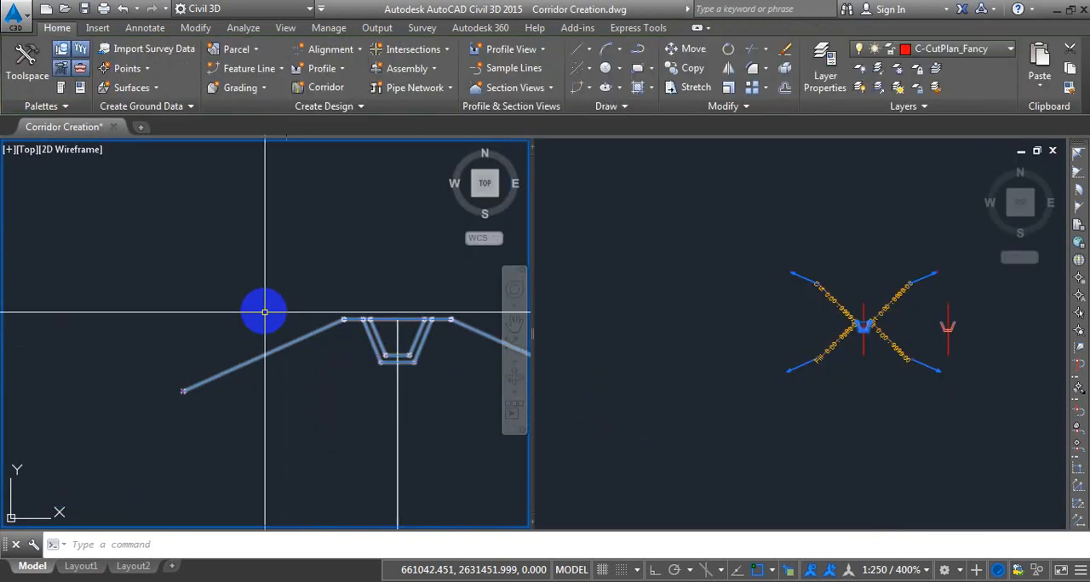
Move the ditch's sample line along the alignment to about station 0+216.07.
scroll(311, 319, down, 6)
scroll(367, 351, down, 8)
scroll(312, 335, down, 6)
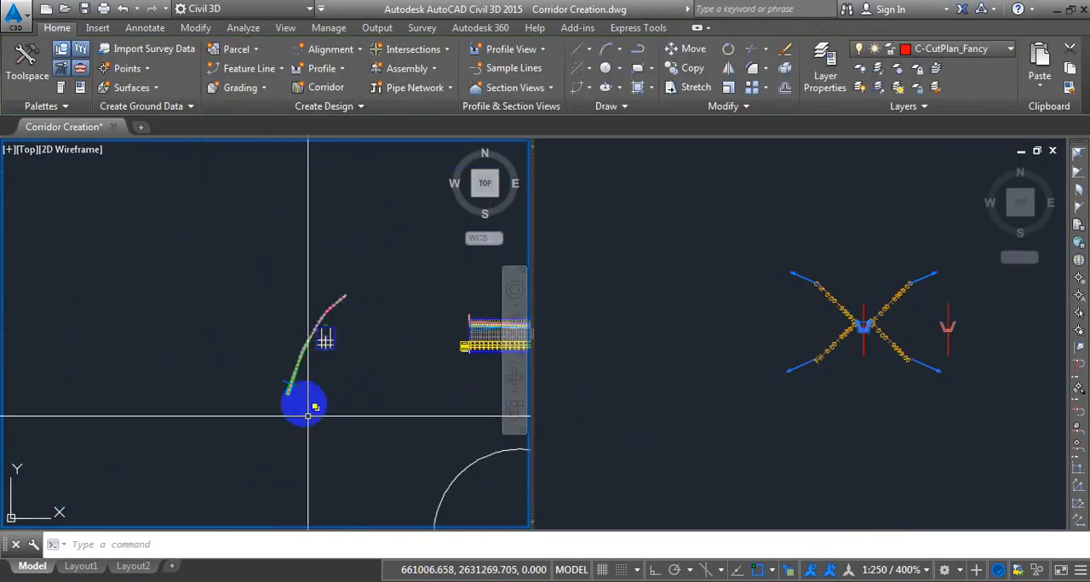
scroll(304, 391, up, 4)
click(287, 380)
click(273, 378)
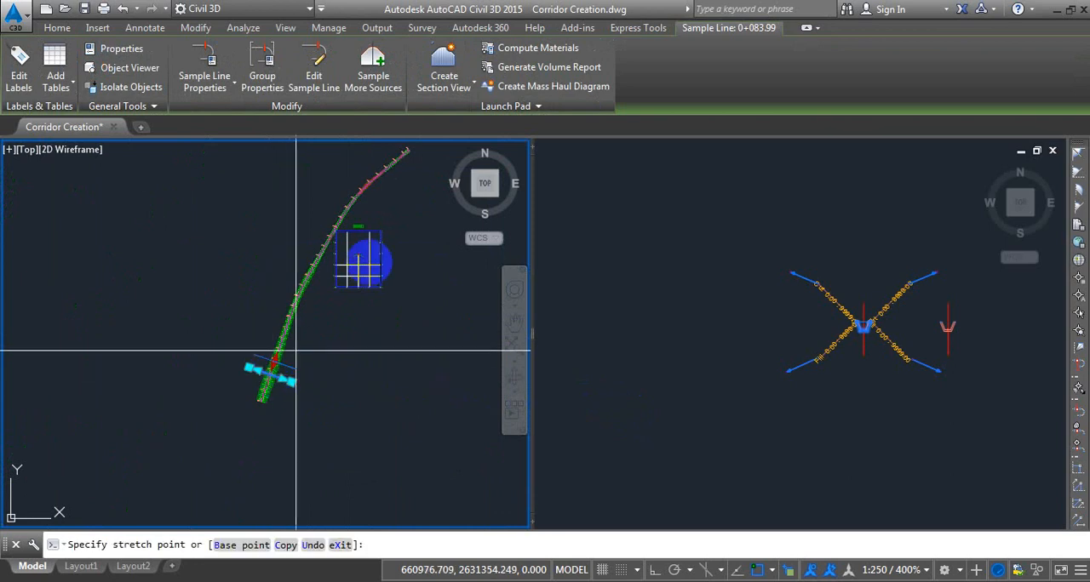
scroll(388, 211, up, 4)
scroll(361, 292, up, 5)
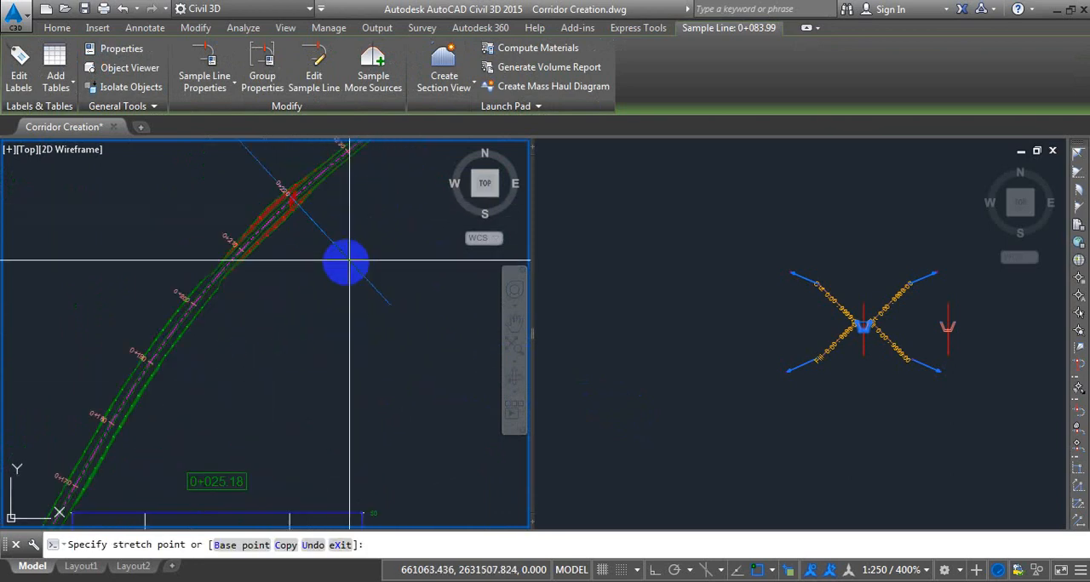
click(370, 319)
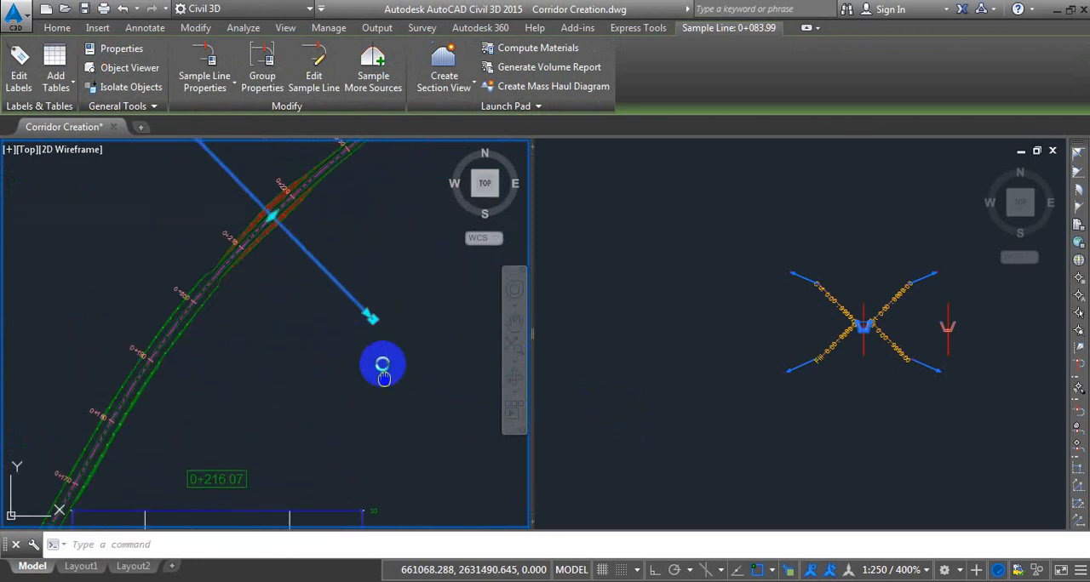
Add Ex. Ground to the sampled sources of the 0+216.07 section view's sample line group.
click(847, 443)
scroll(869, 365, down, 8)
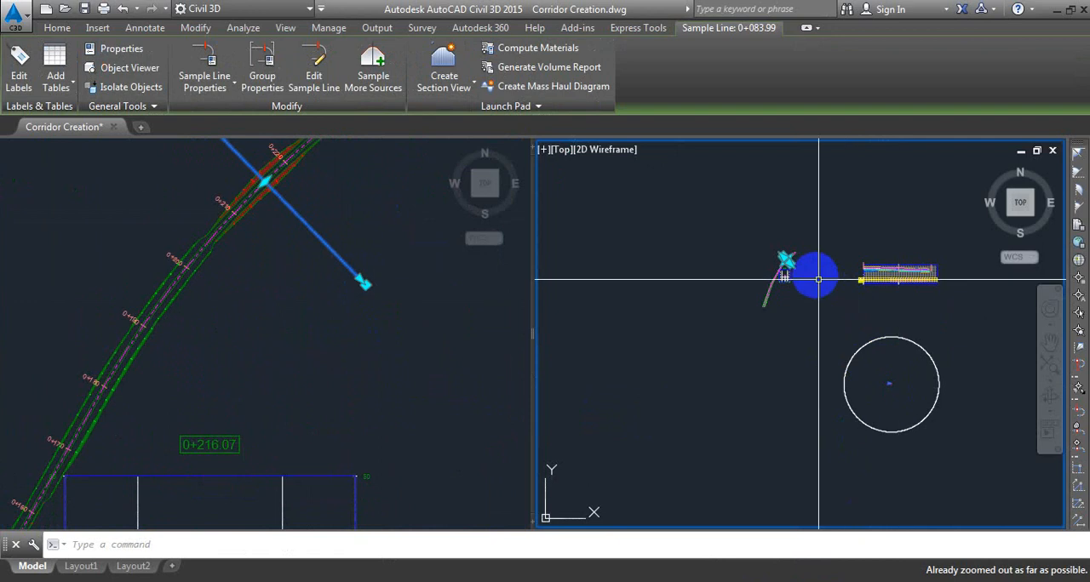
scroll(755, 278, up, 2)
scroll(755, 278, up, 8)
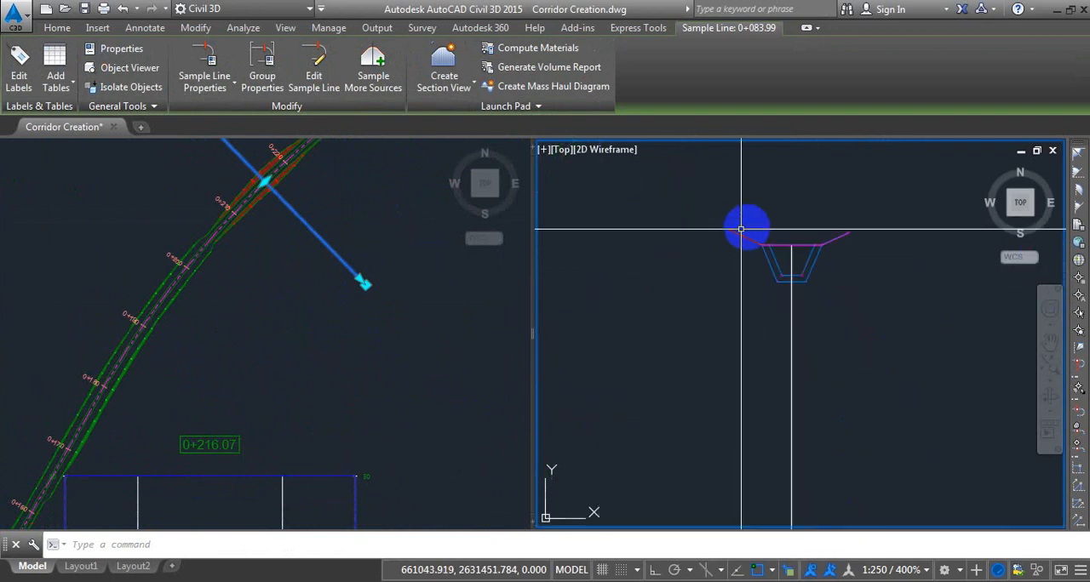
key(Escape)
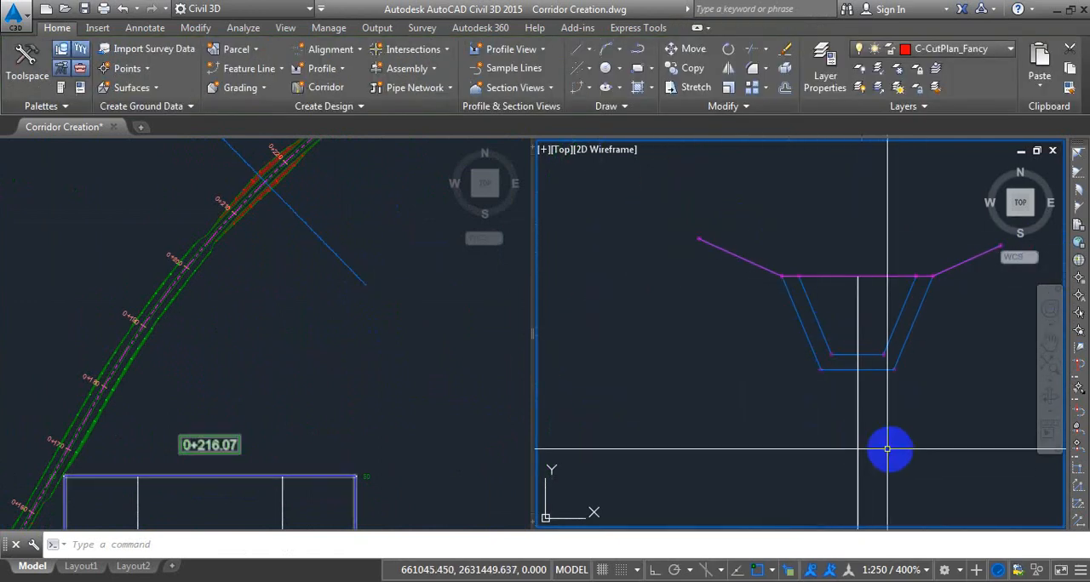
click(848, 446)
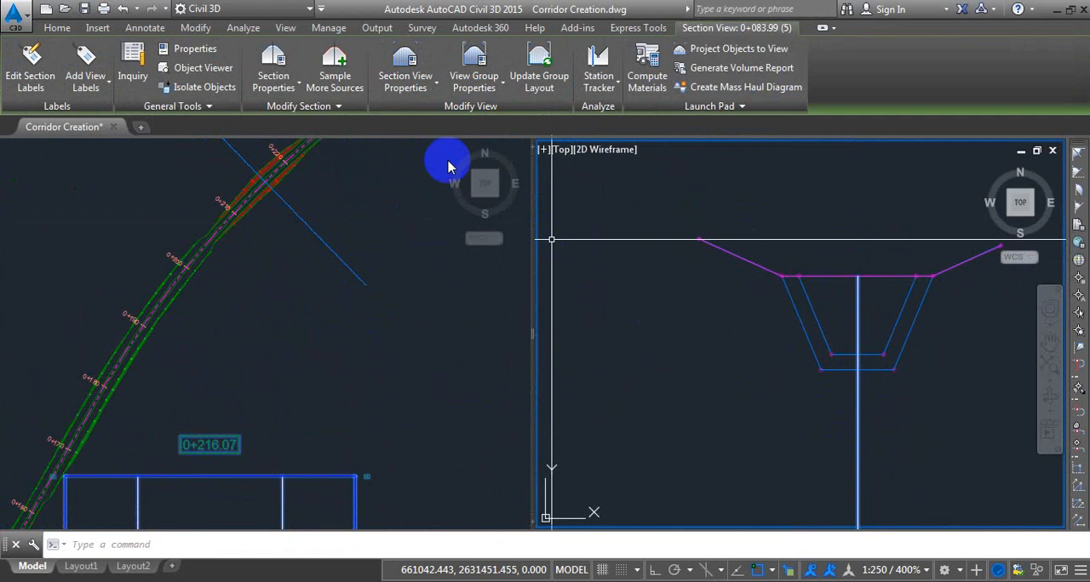
click(330, 82)
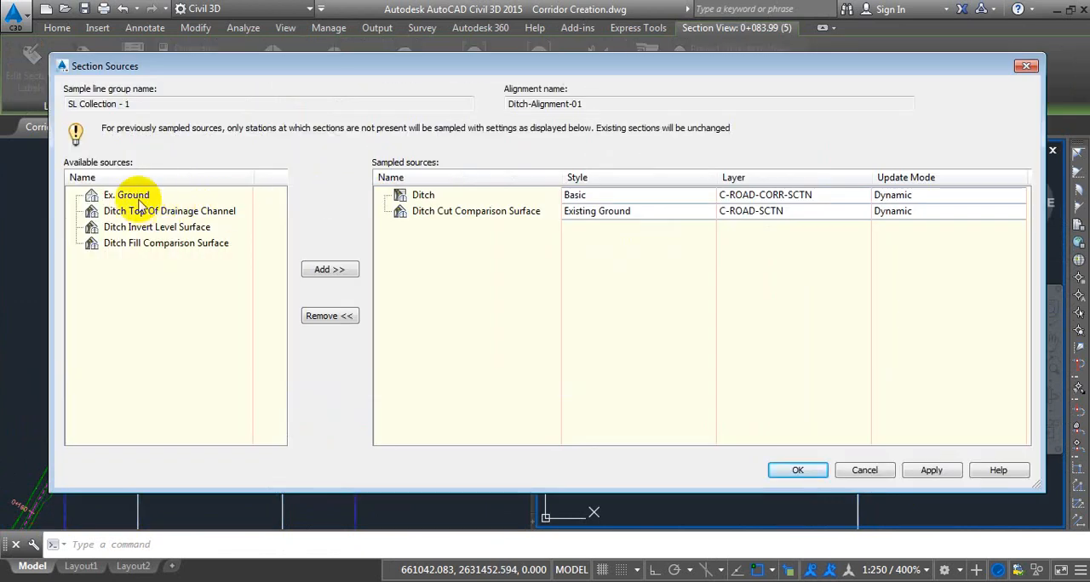
click(128, 196)
click(323, 270)
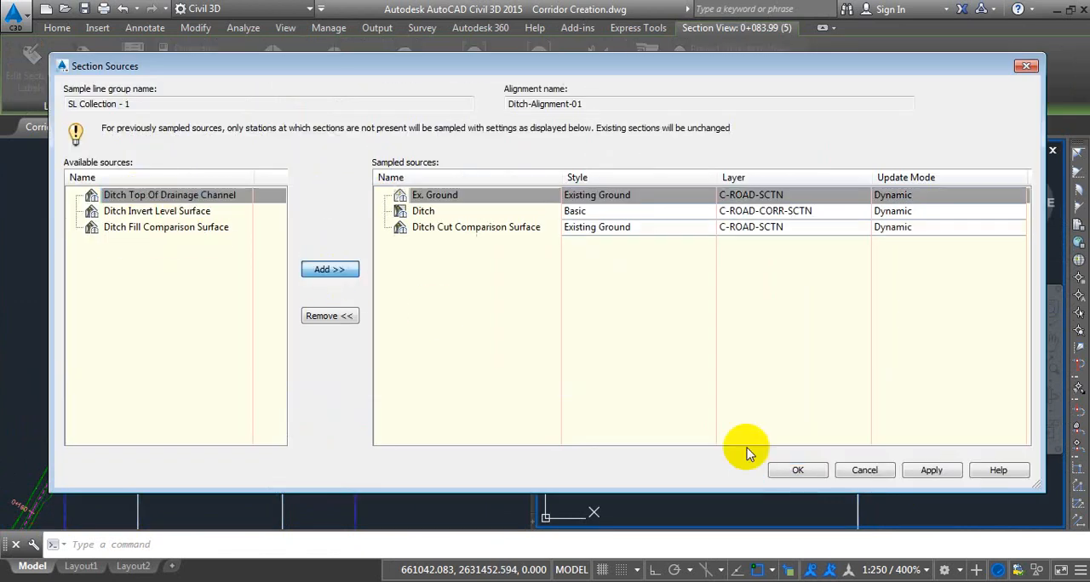
click(808, 470)
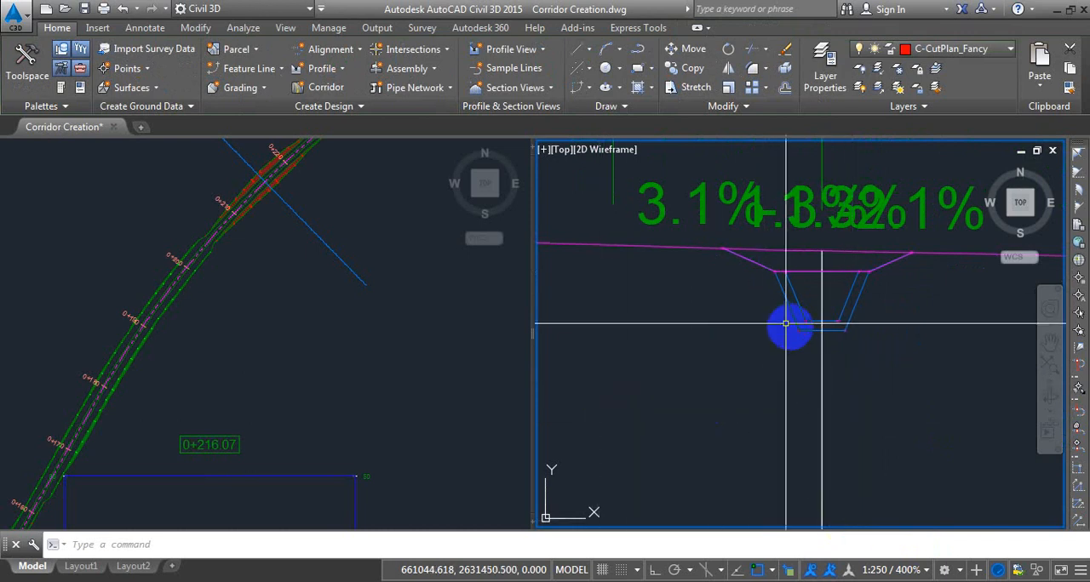
Run Compute Materials for SL Collection - 1 of Ditch-Alignment-01 and delete the existing material list.
click(861, 433)
click(810, 438)
scroll(832, 335, down, 12)
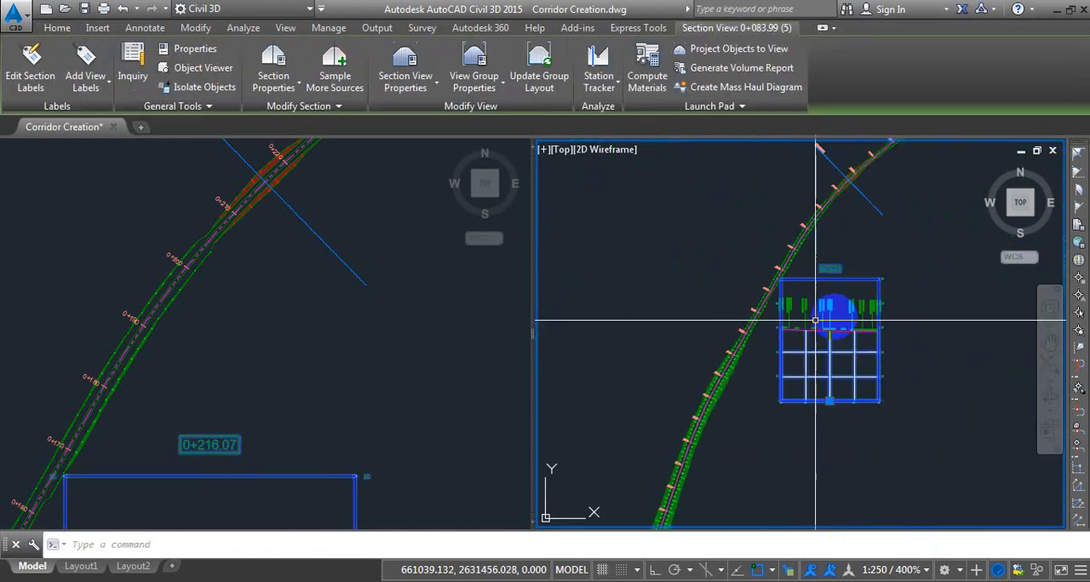
scroll(854, 341, up, 4)
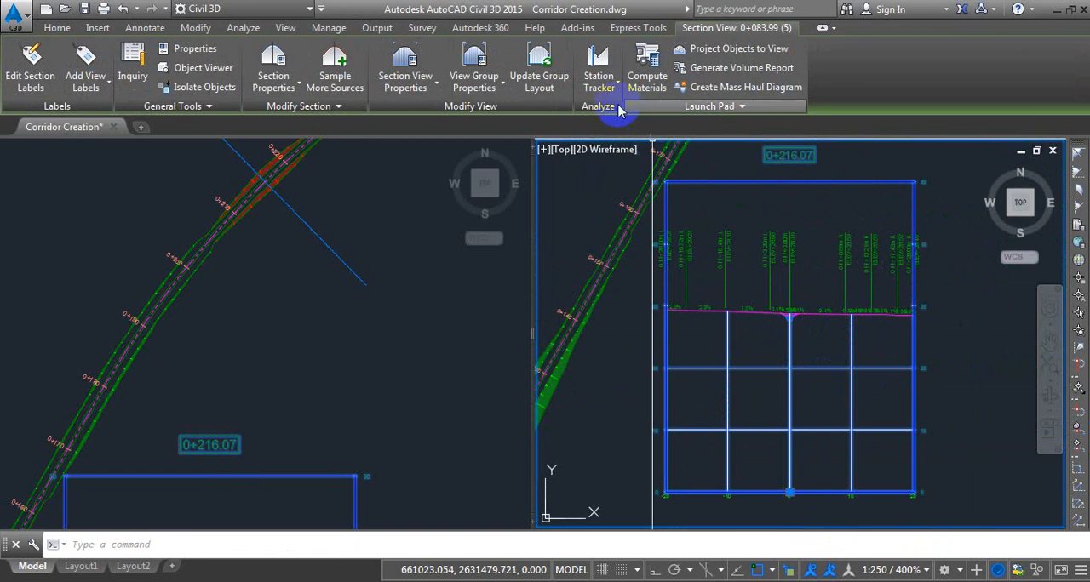
click(647, 64)
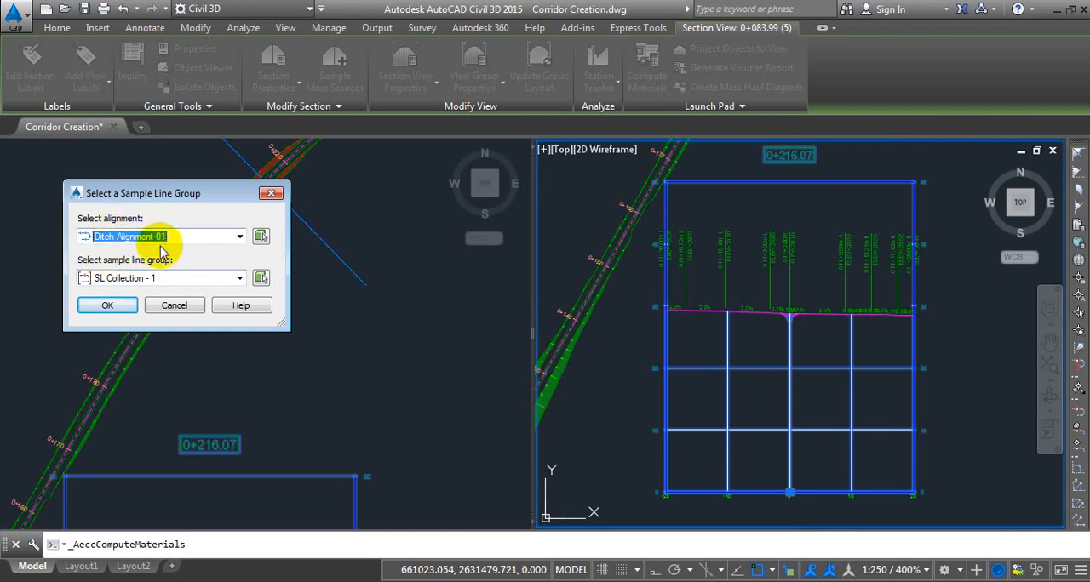
click(116, 307)
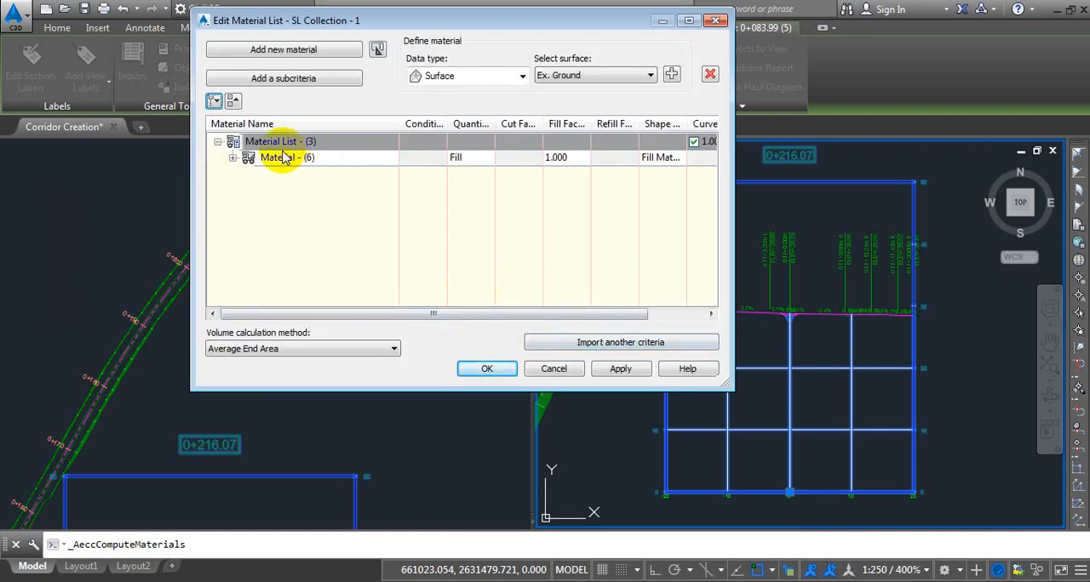
click(711, 76)
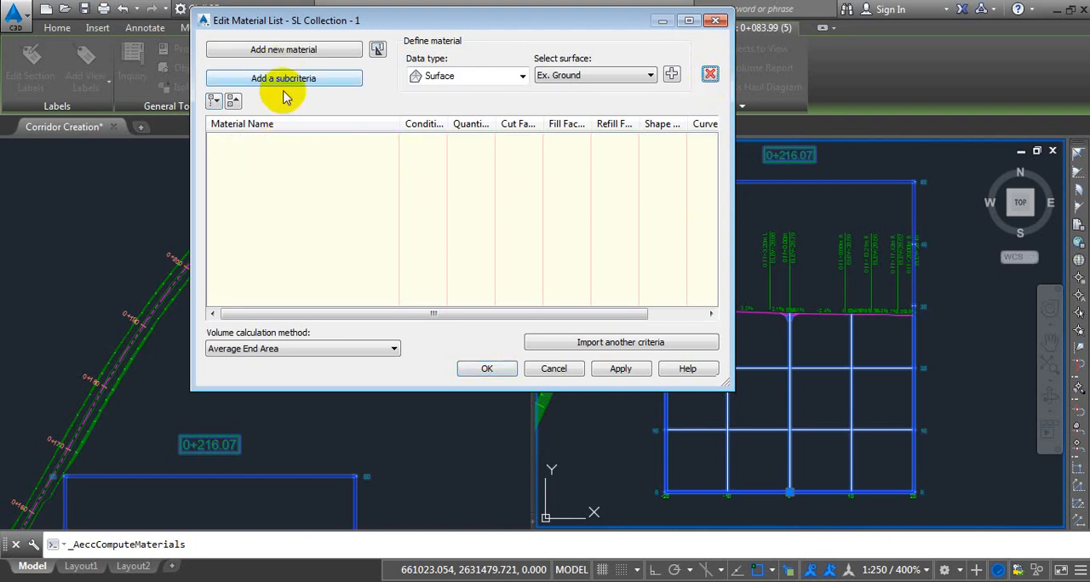
Add a new material and name its material list "Cut & Fill In Section".
click(258, 53)
double_click(293, 141)
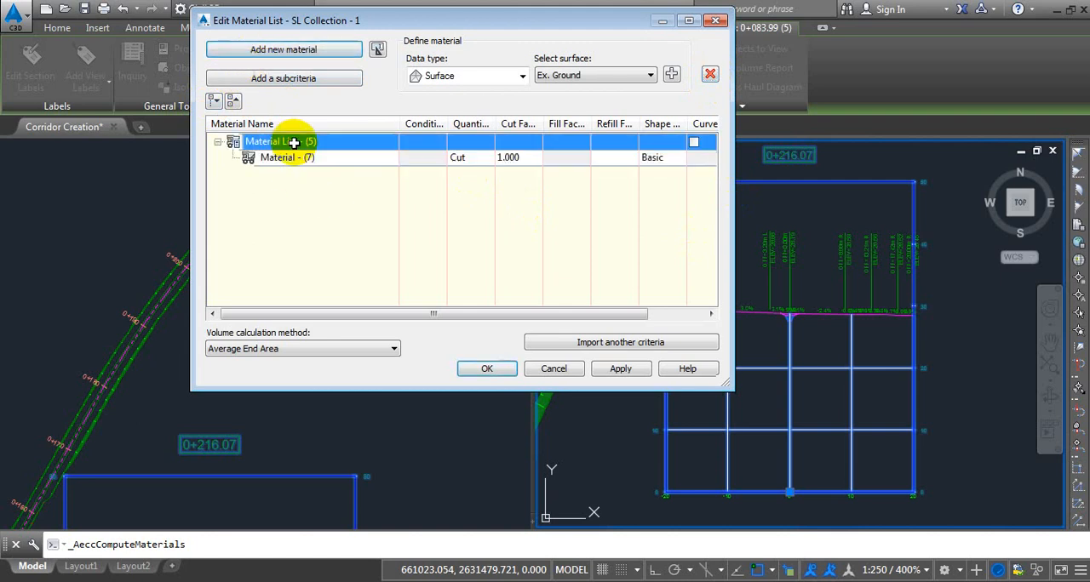
click(218, 143)
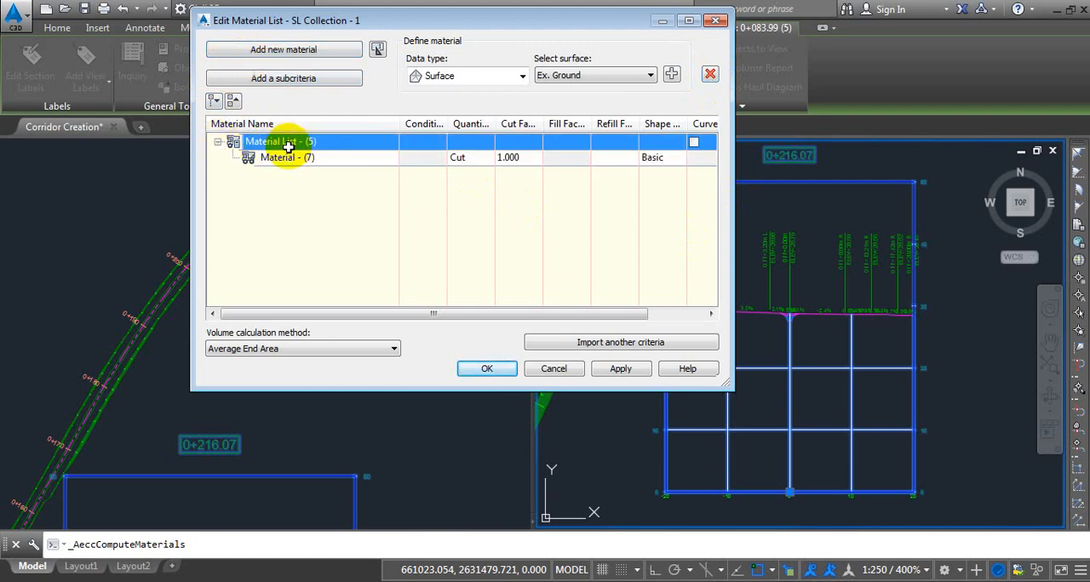
click(317, 141)
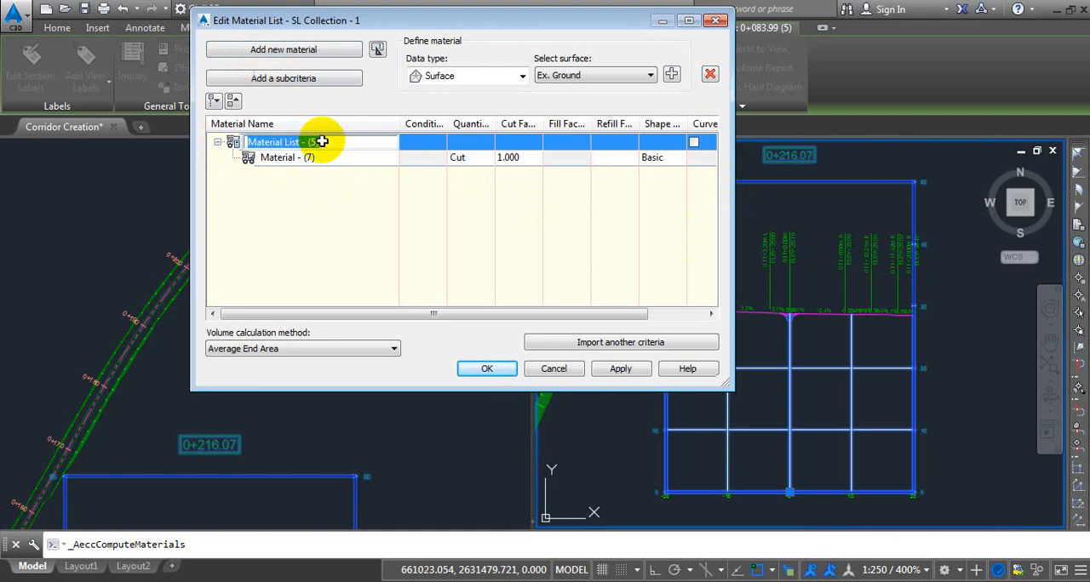
text(Cut & Fill In Section)
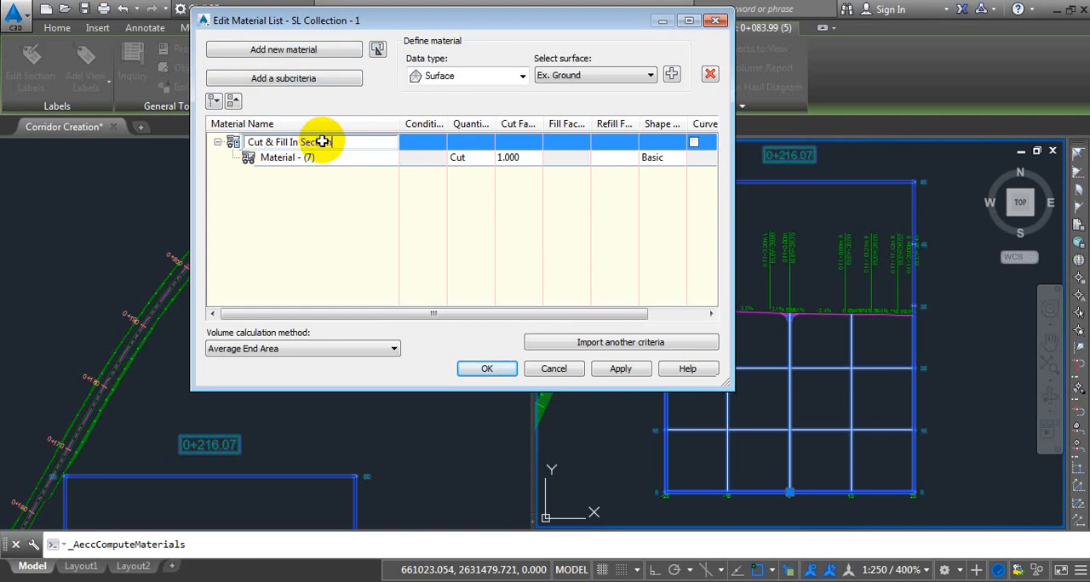
key(Return)
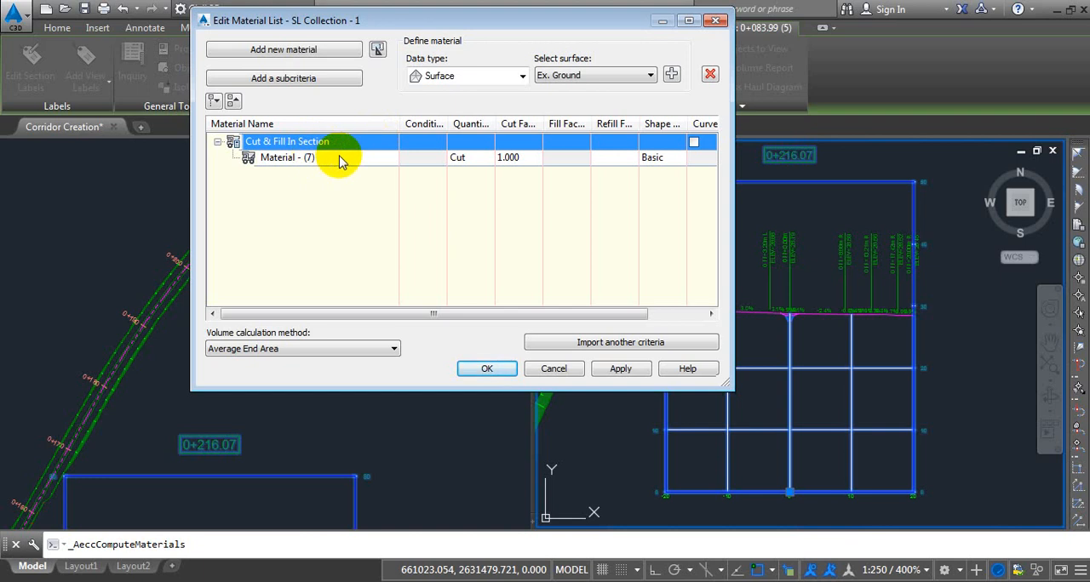
Rename the new material as Cut and set its quantity type to Cut.
click(332, 162)
click(326, 160)
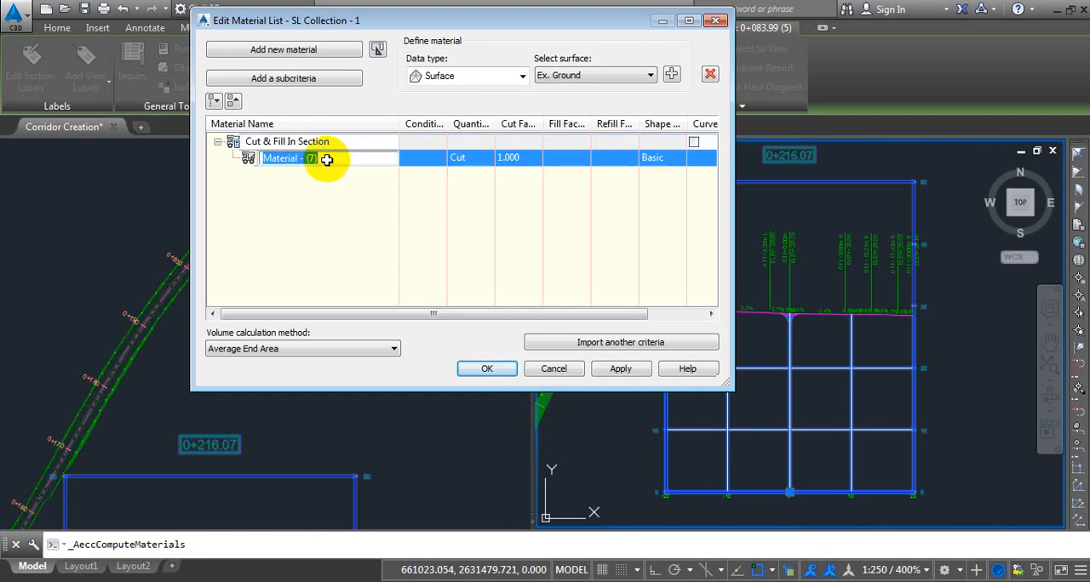
key(Return)
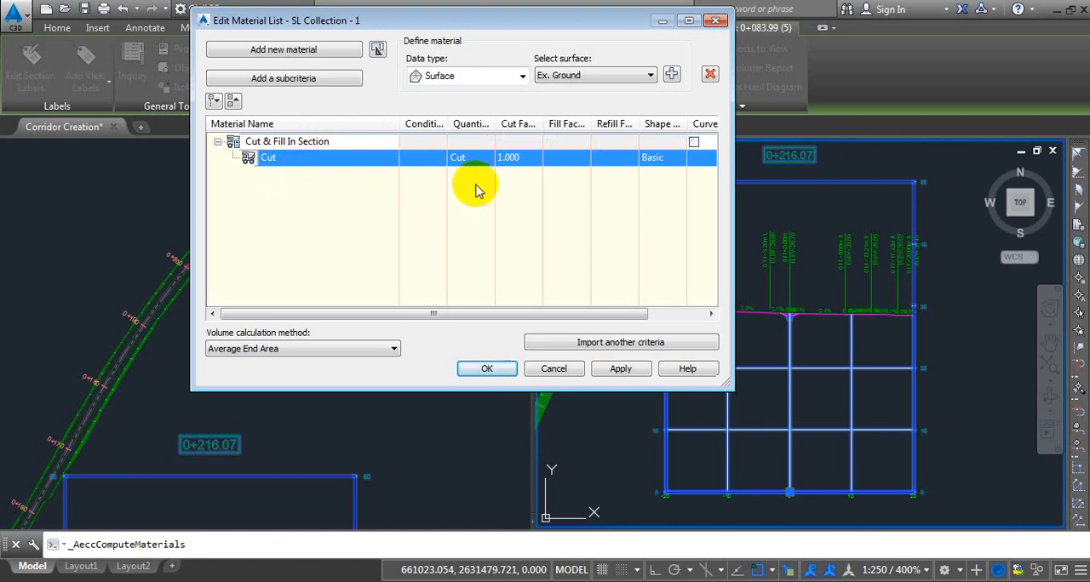
click(466, 158)
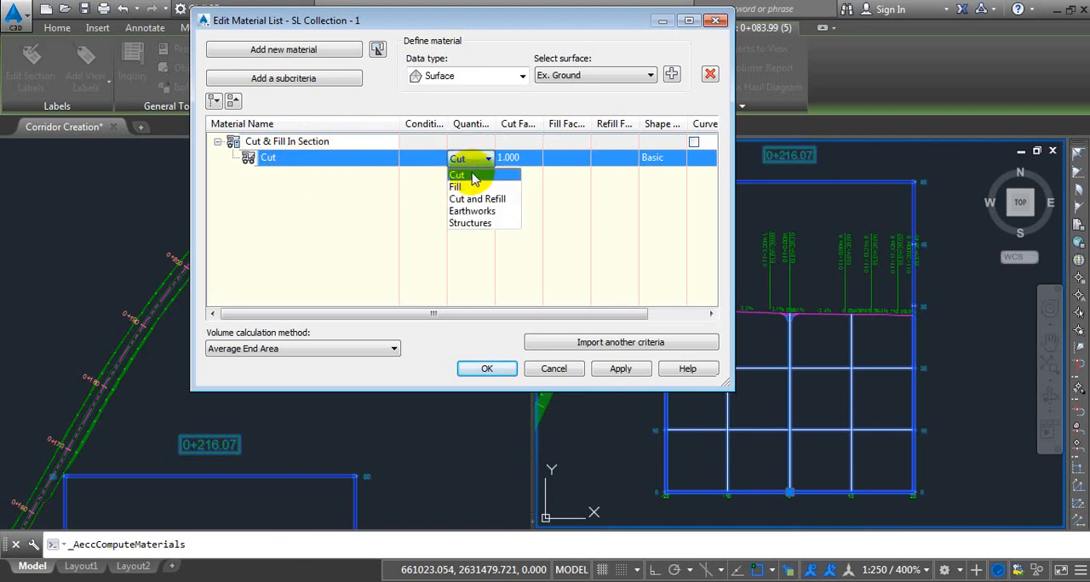
click(469, 176)
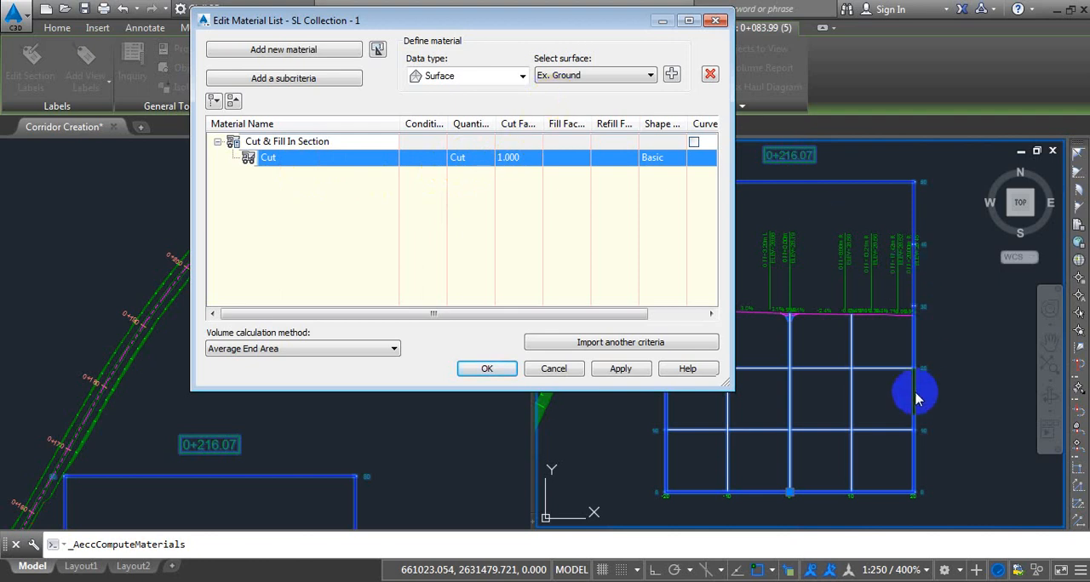
Add the surfaces Ex. Ground and Ditch Cut Comparison Surface to the Cut material's definition.
click(442, 76)
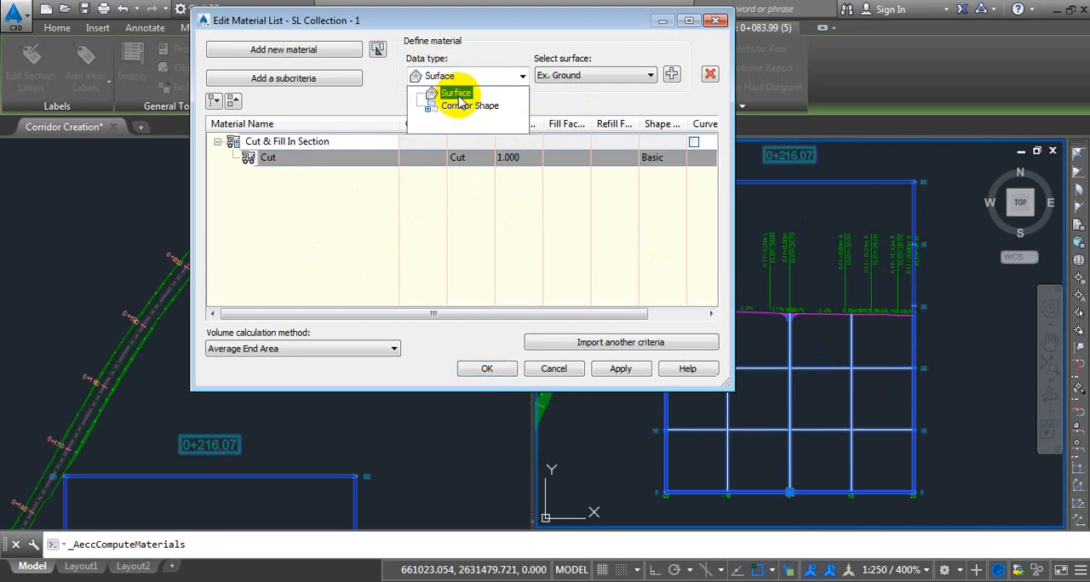
click(455, 94)
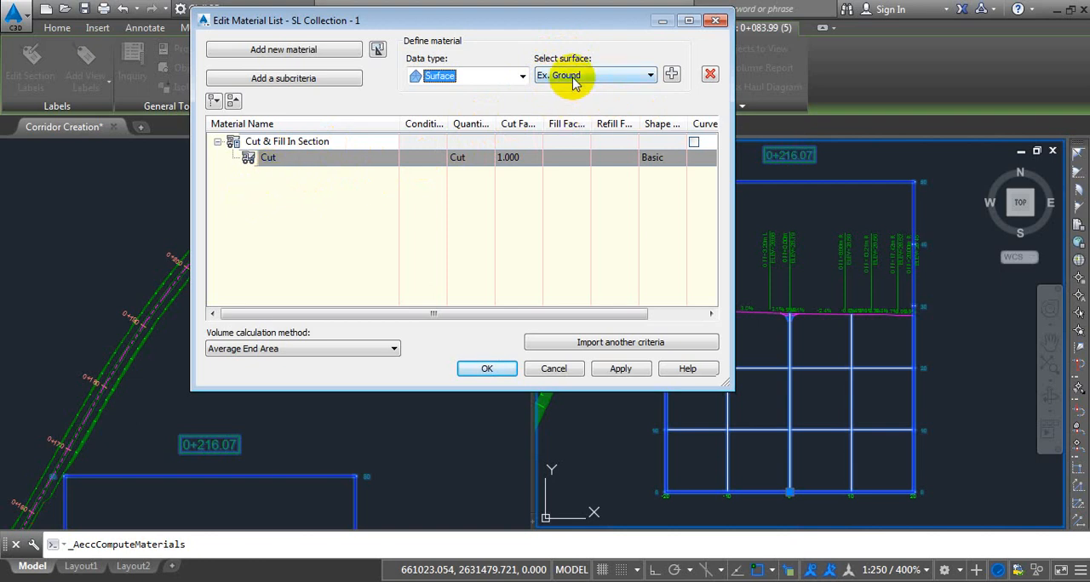
click(672, 74)
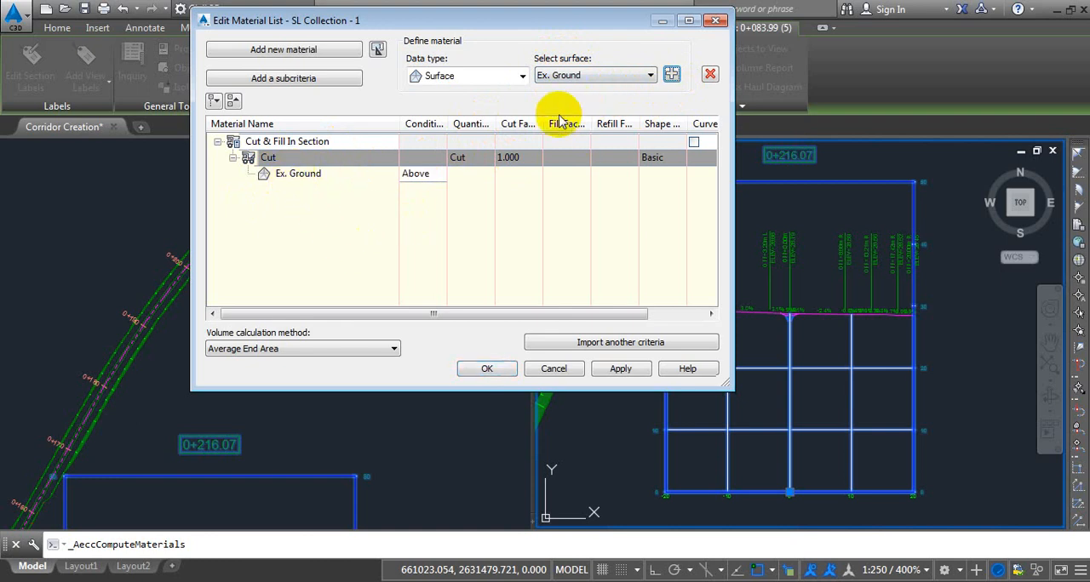
click(298, 177)
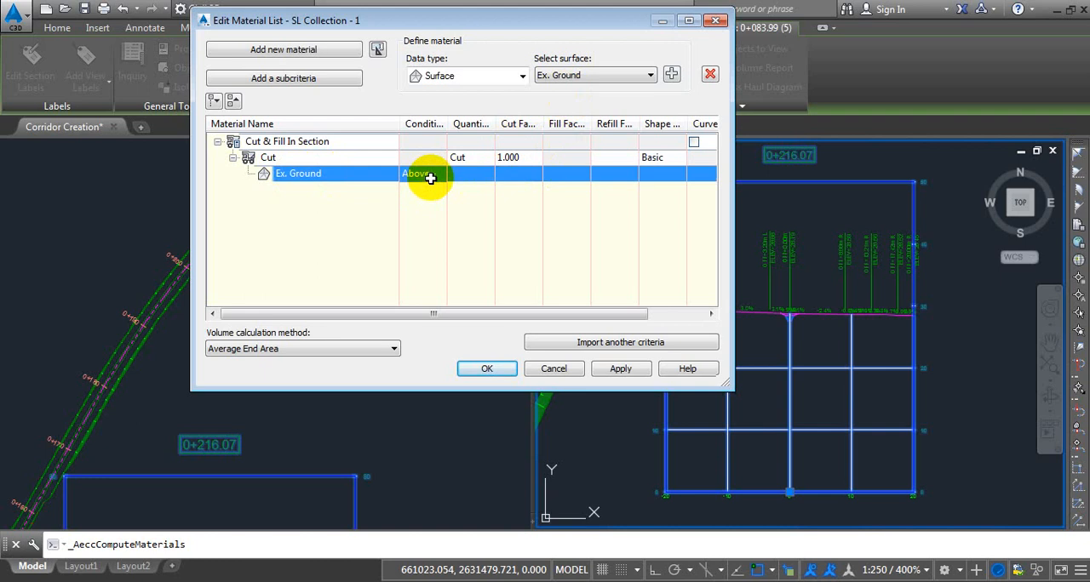
click(577, 77)
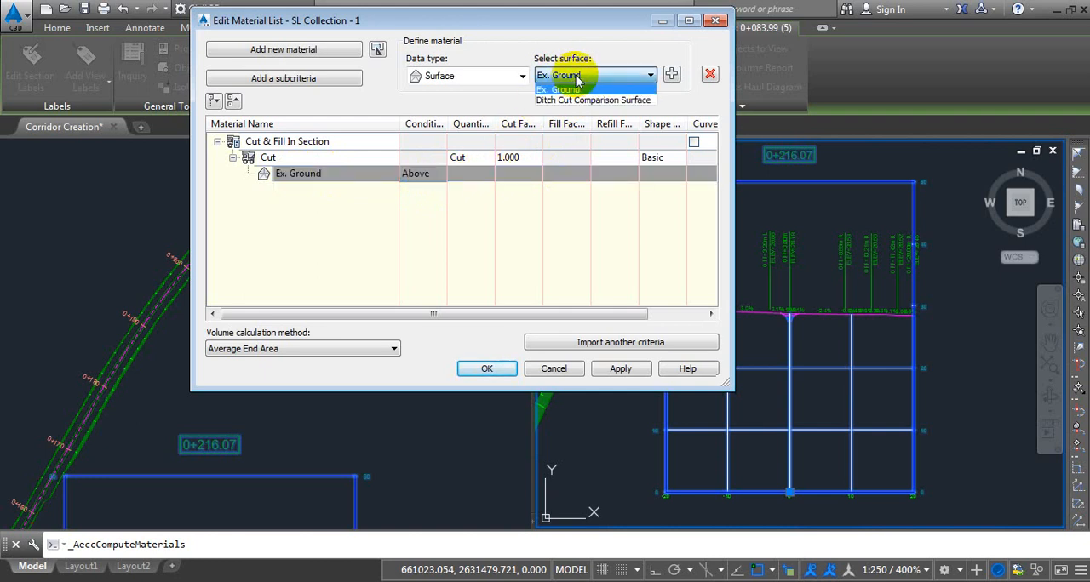
click(618, 101)
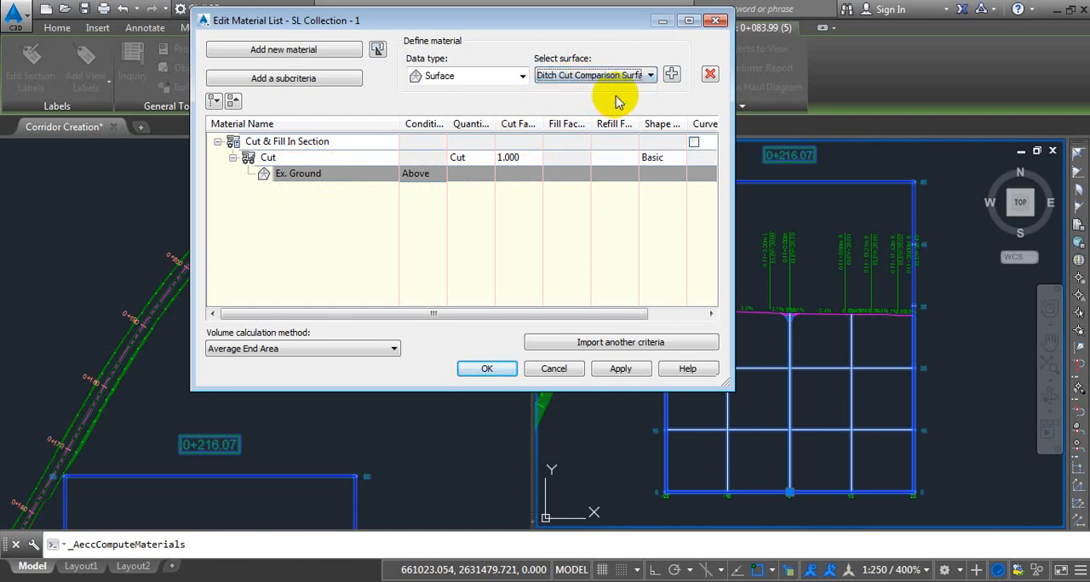
click(671, 75)
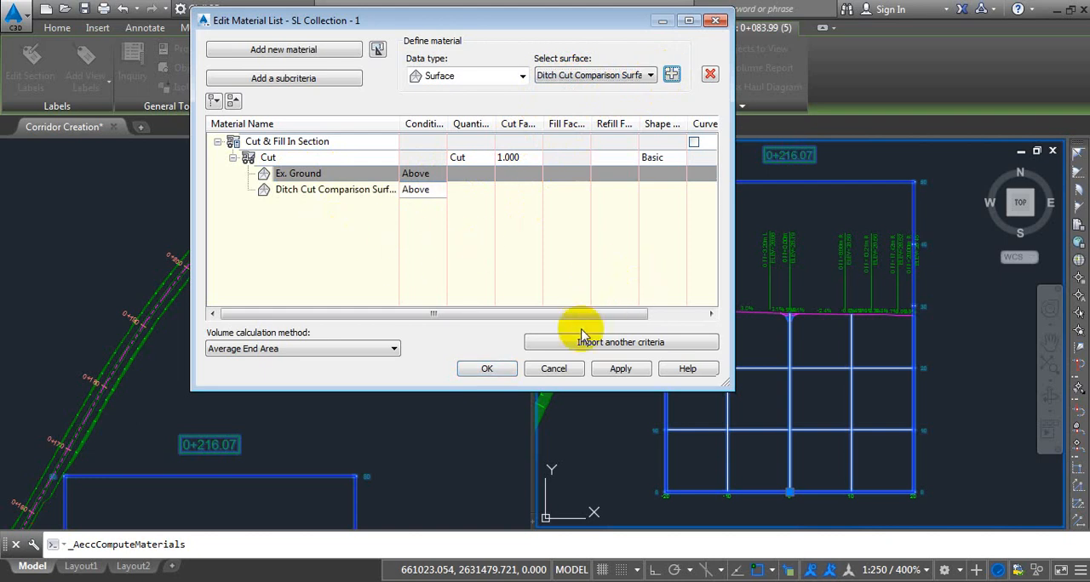
Accept the Cut material definition and check the ditch in the 0+216.07 section view.
click(488, 372)
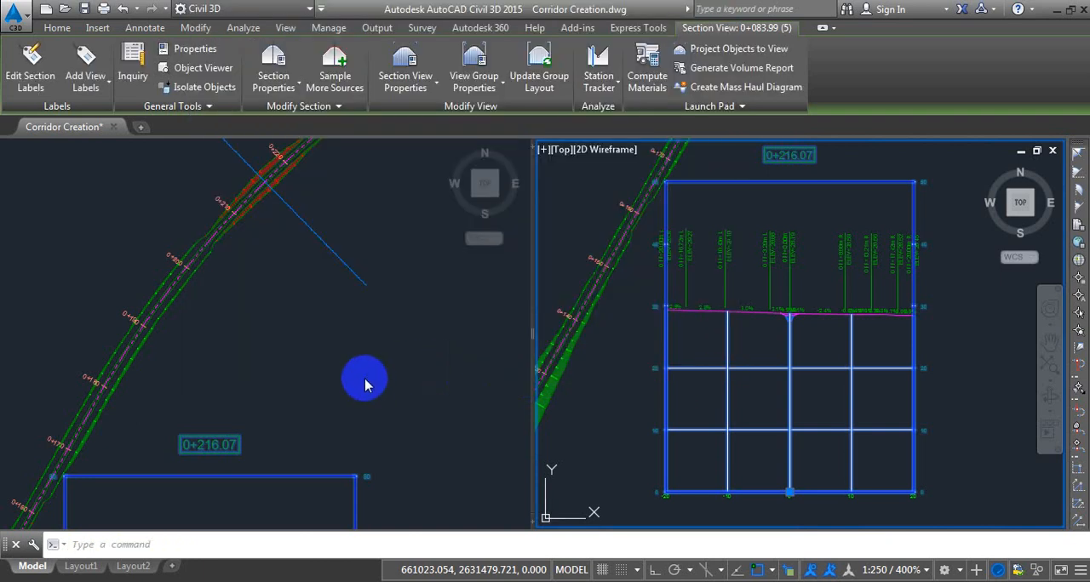
scroll(793, 332, up, 8)
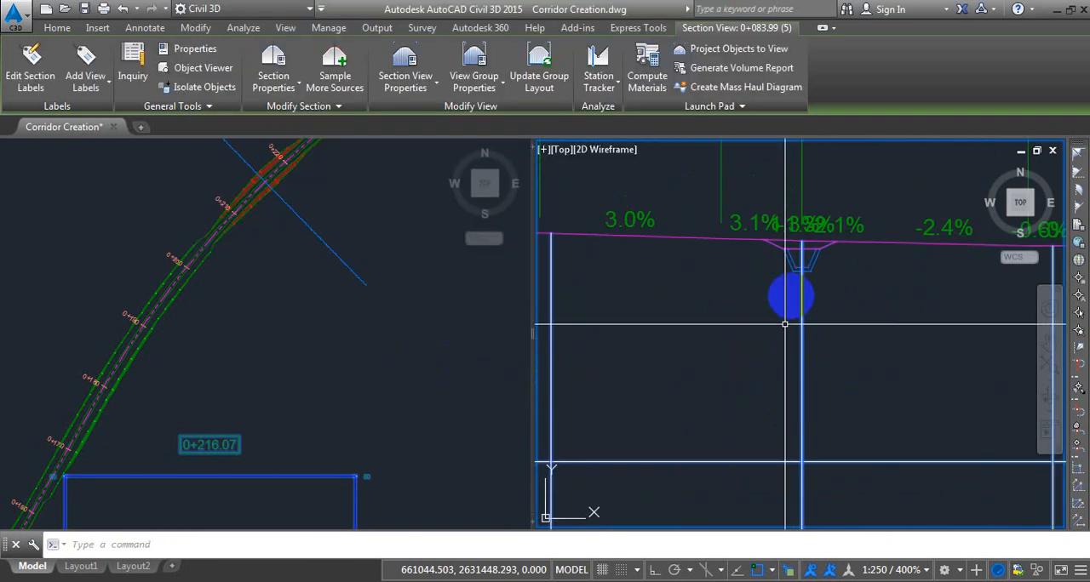
scroll(802, 254, up, 3)
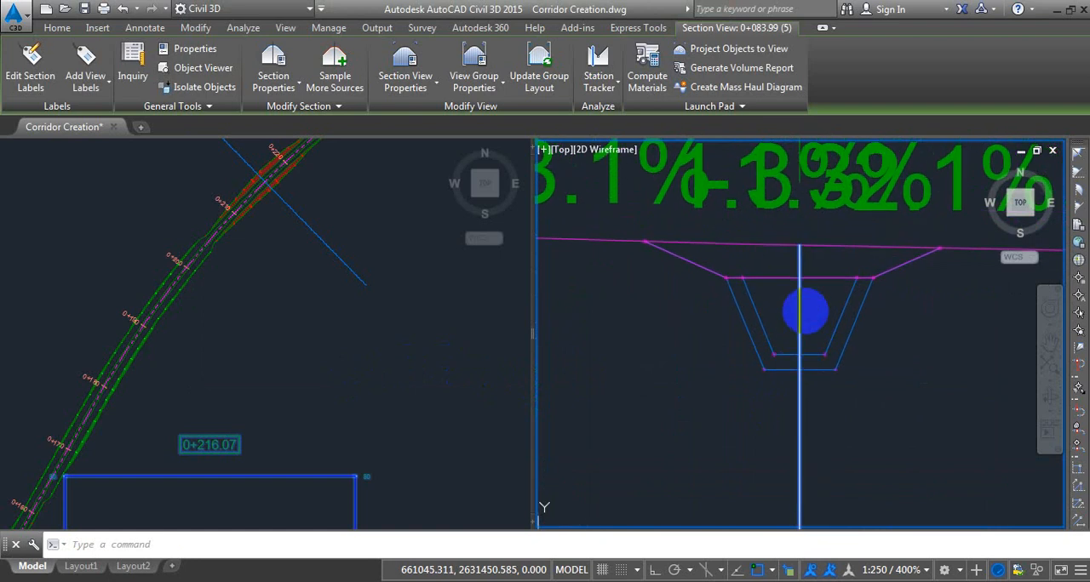
click(379, 315)
scroll(243, 272, down, 3)
scroll(248, 301, up, 5)
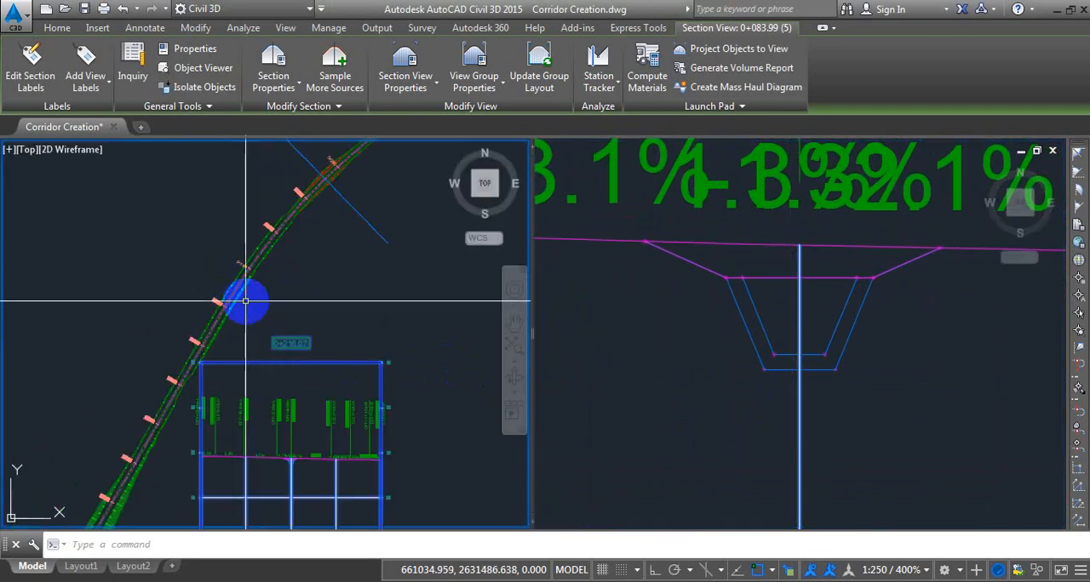
click(229, 292)
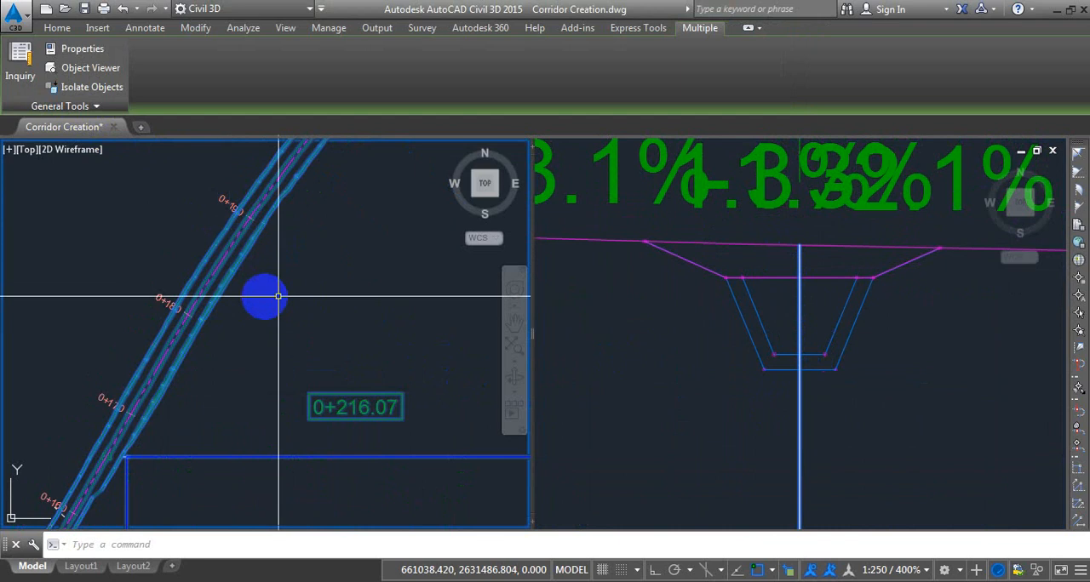
key(Escape)
click(219, 289)
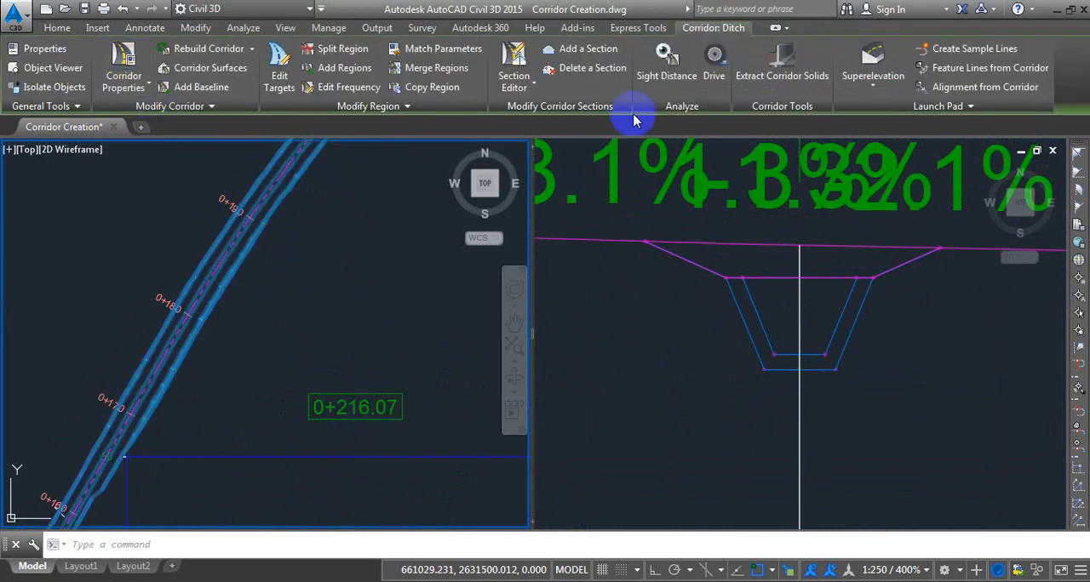
click(728, 422)
scroll(725, 277, down, 2)
scroll(766, 320, down, 3)
key(Escape)
Run Compute Materials on SL Collection - 1 of Ditch-Alignment-01 from the section view and expand the Cut material's surfaces.
click(769, 396)
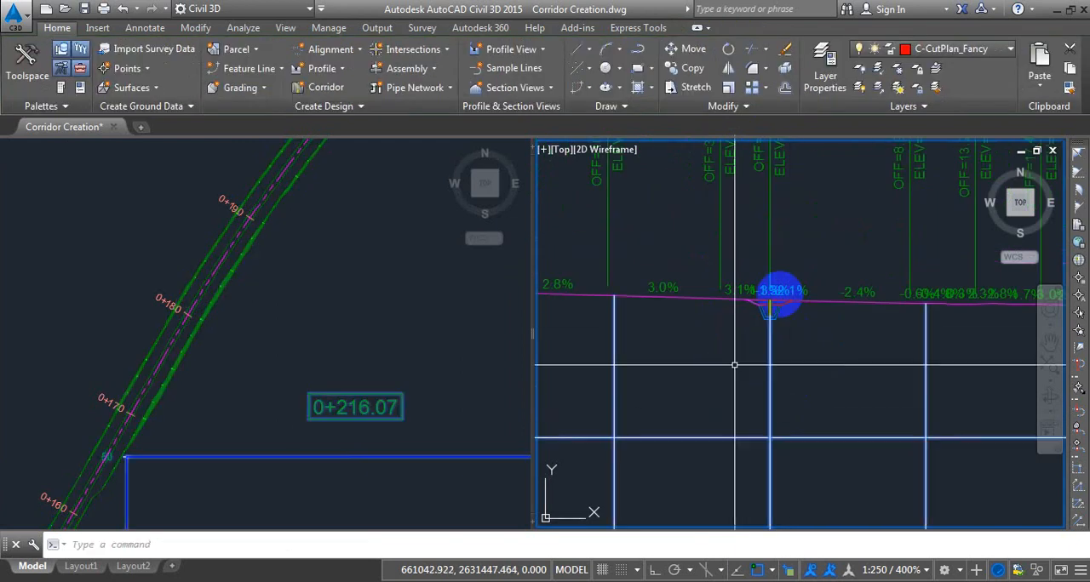
scroll(777, 296, up, 4)
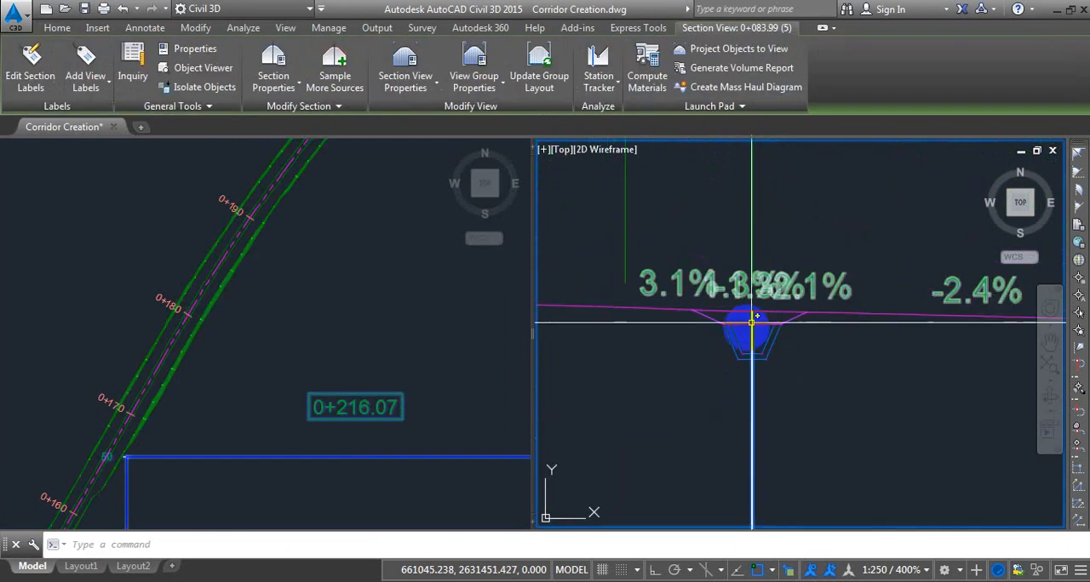
click(647, 70)
click(107, 305)
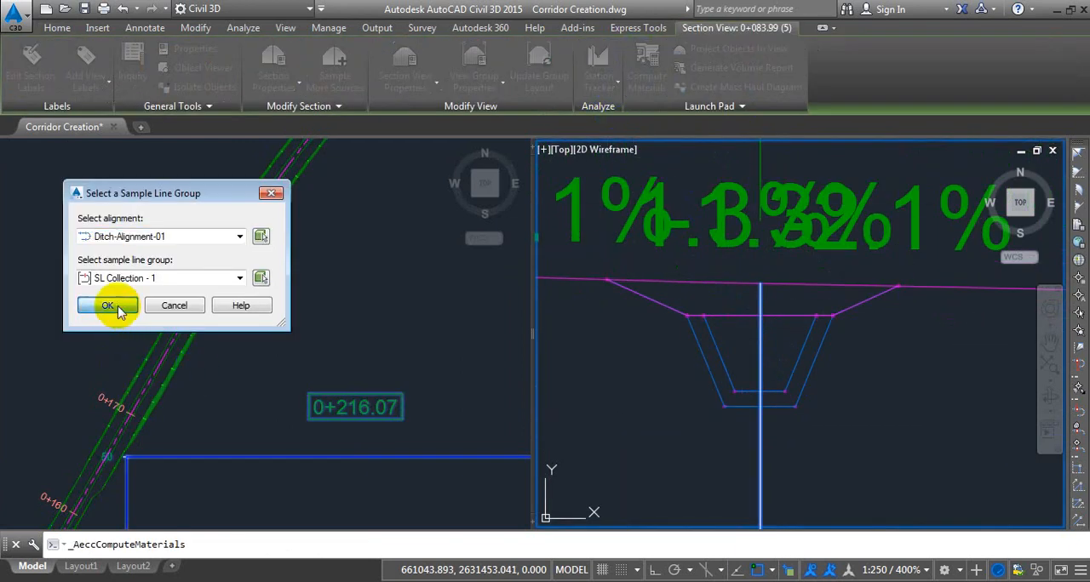
drag(434, 24, 239, 51)
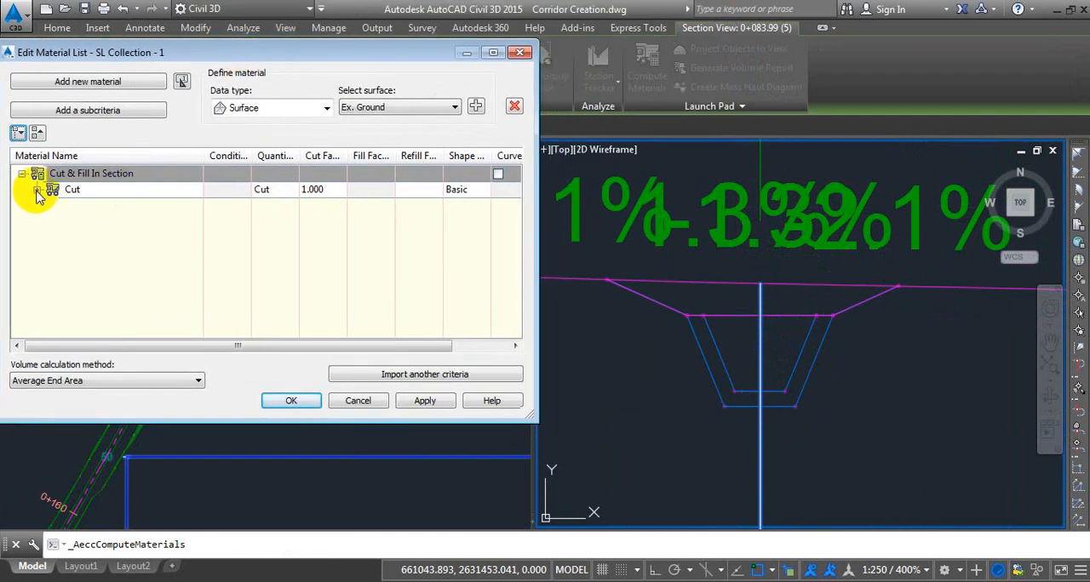
click(37, 191)
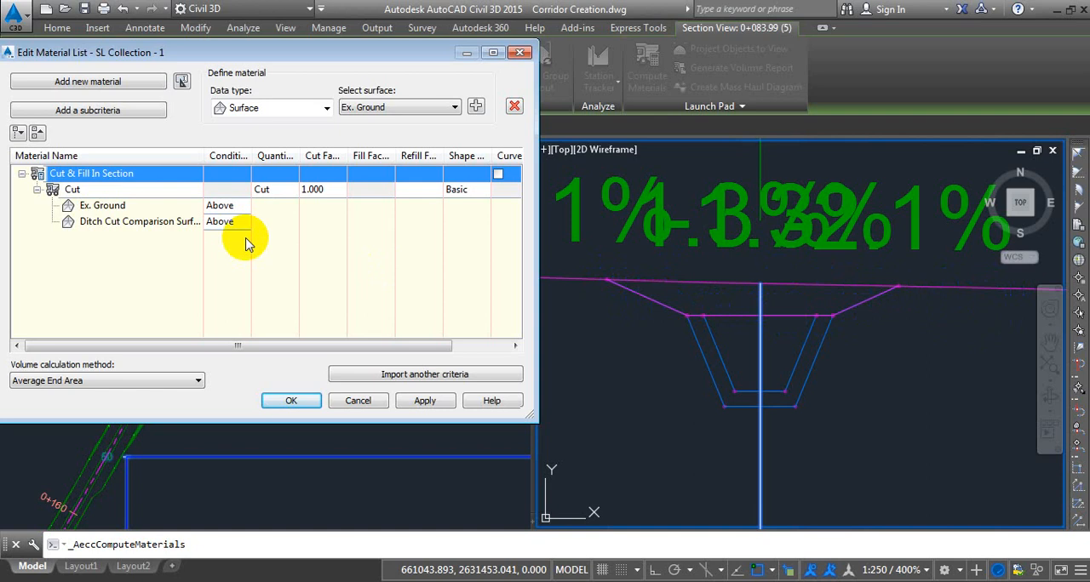
Set the condition of the Ditch Cut Comparison Surface in the Cut material to Below.
click(113, 213)
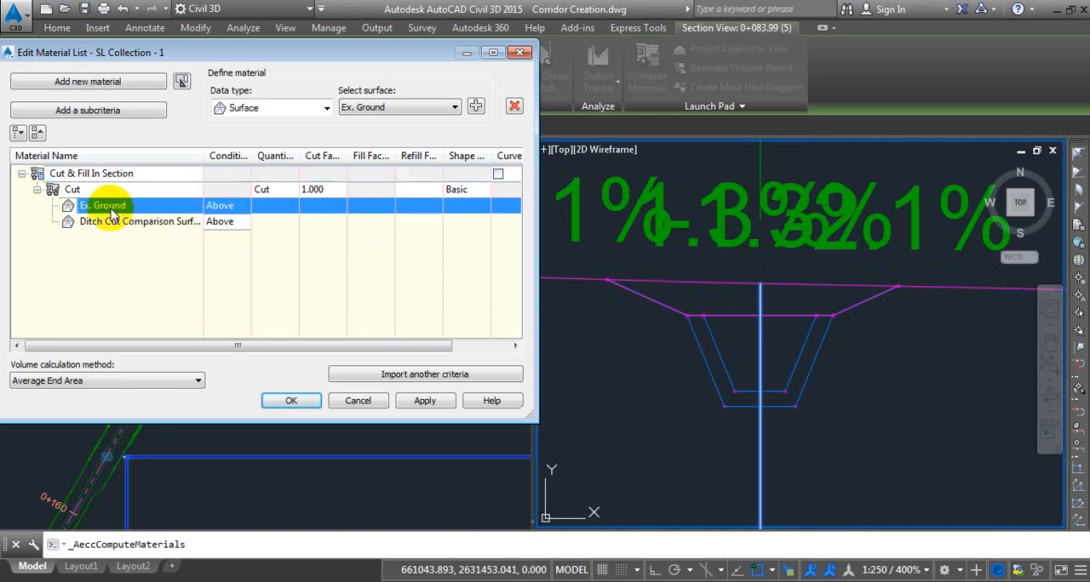
click(203, 222)
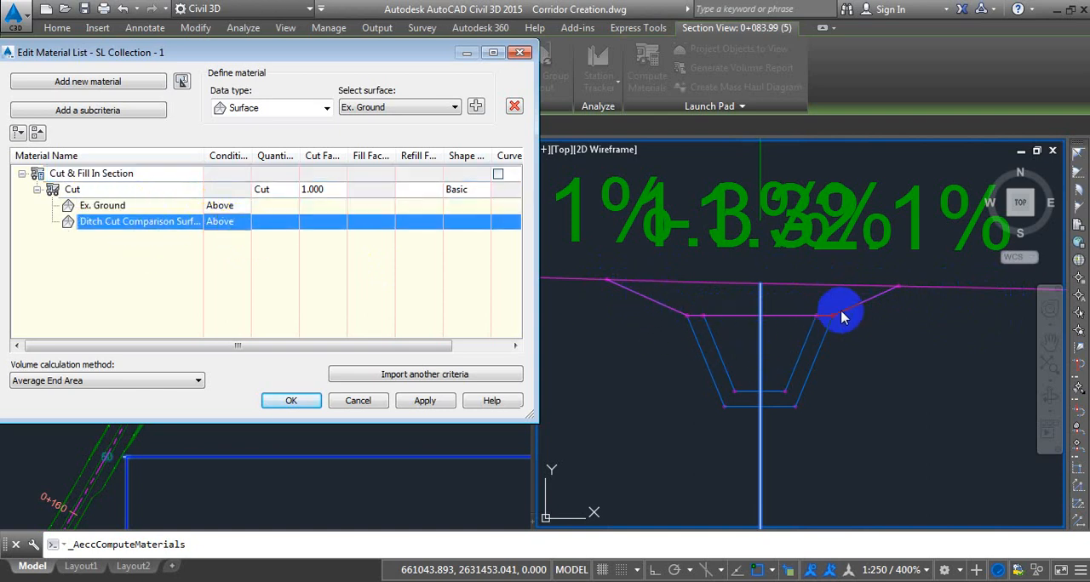
click(239, 224)
click(221, 252)
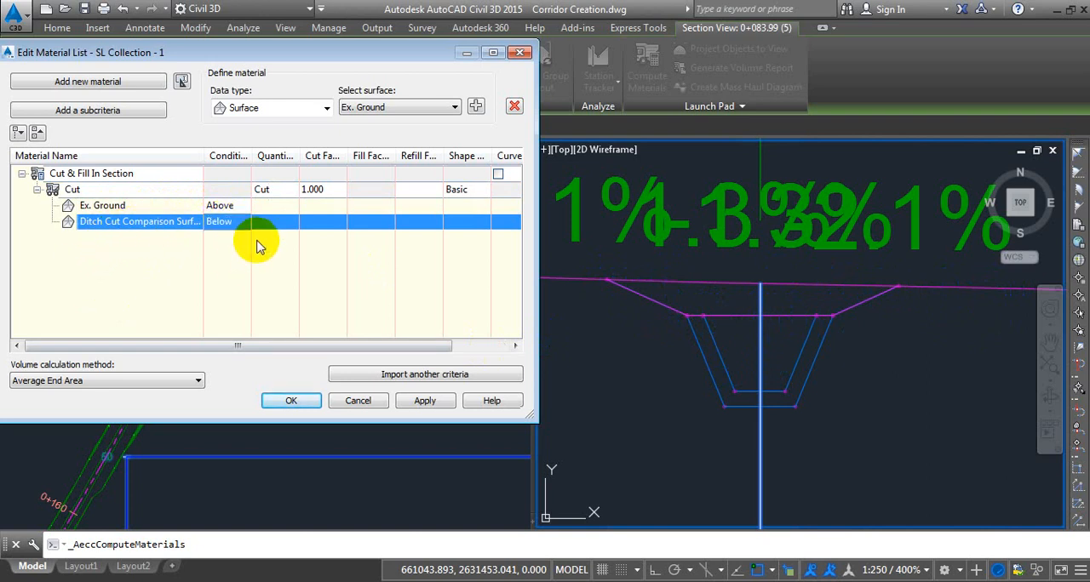
Copy the Cut material's Basic shape style and name the copy Cut Pattern Section.
click(75, 190)
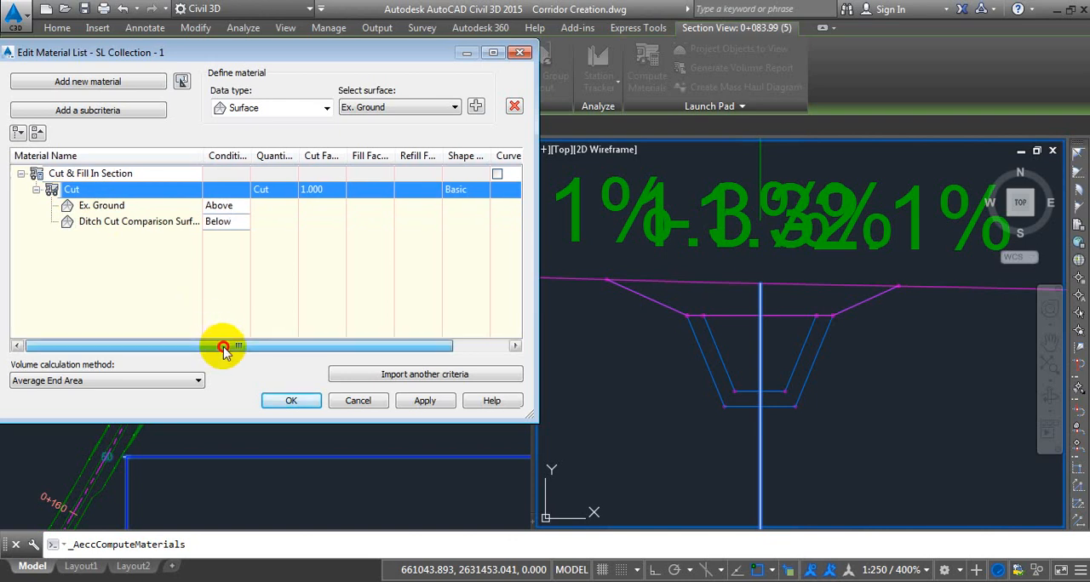
drag(221, 344, 324, 308)
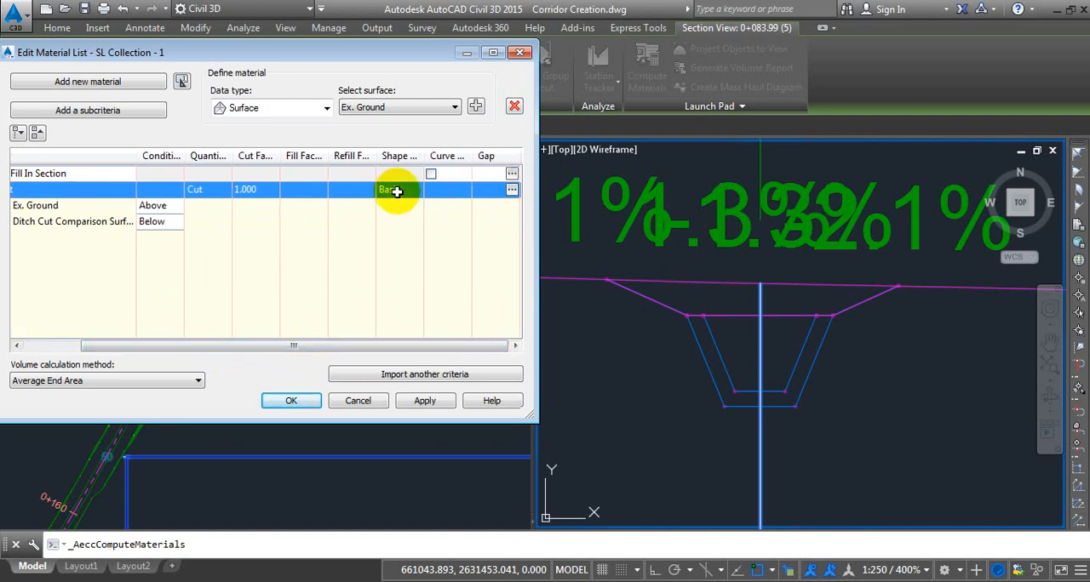
click(404, 189)
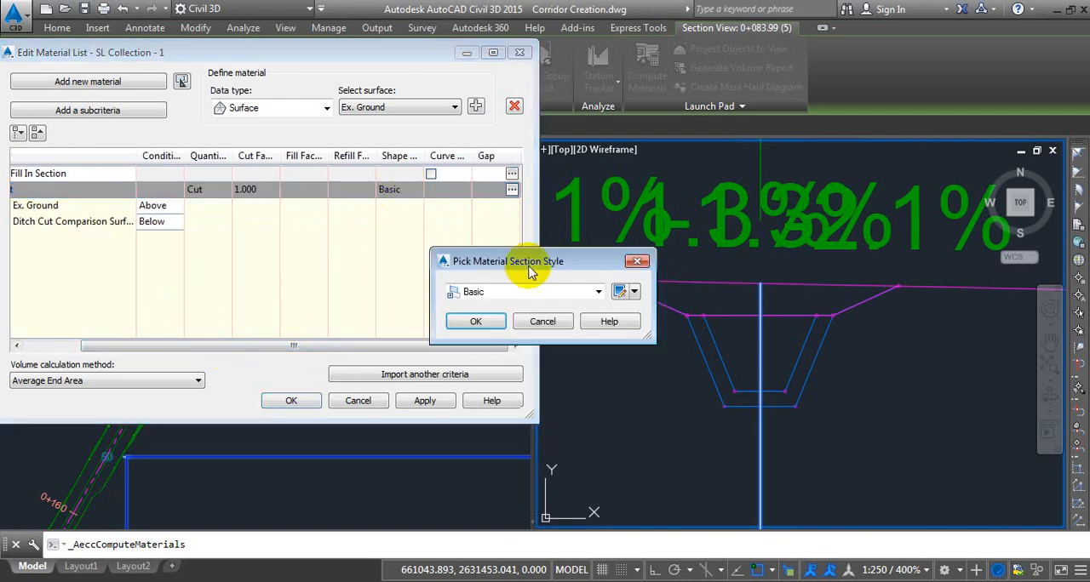
drag(554, 253, 281, 126)
click(307, 119)
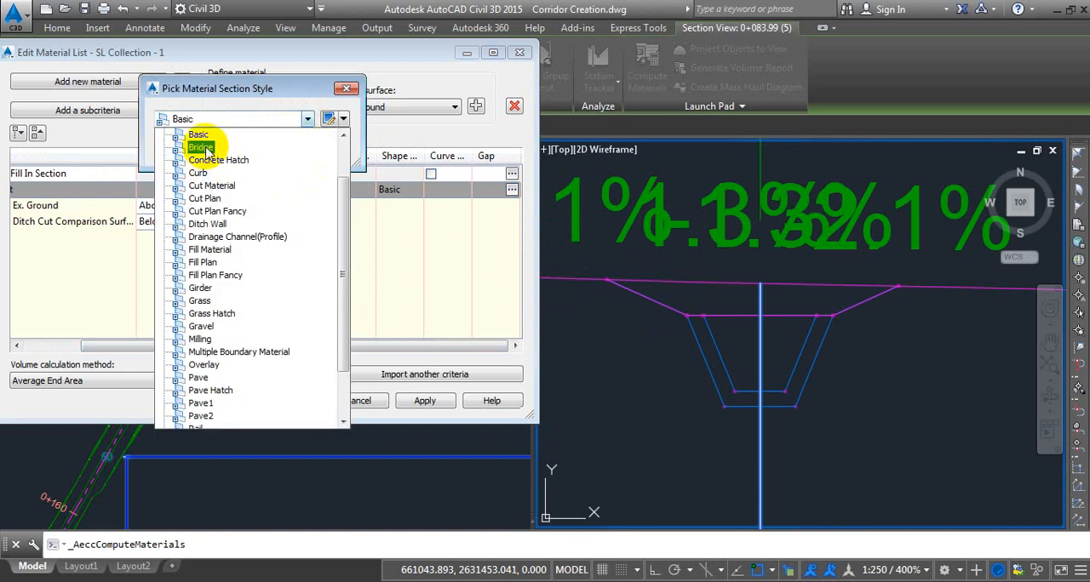
click(201, 136)
click(343, 119)
click(366, 151)
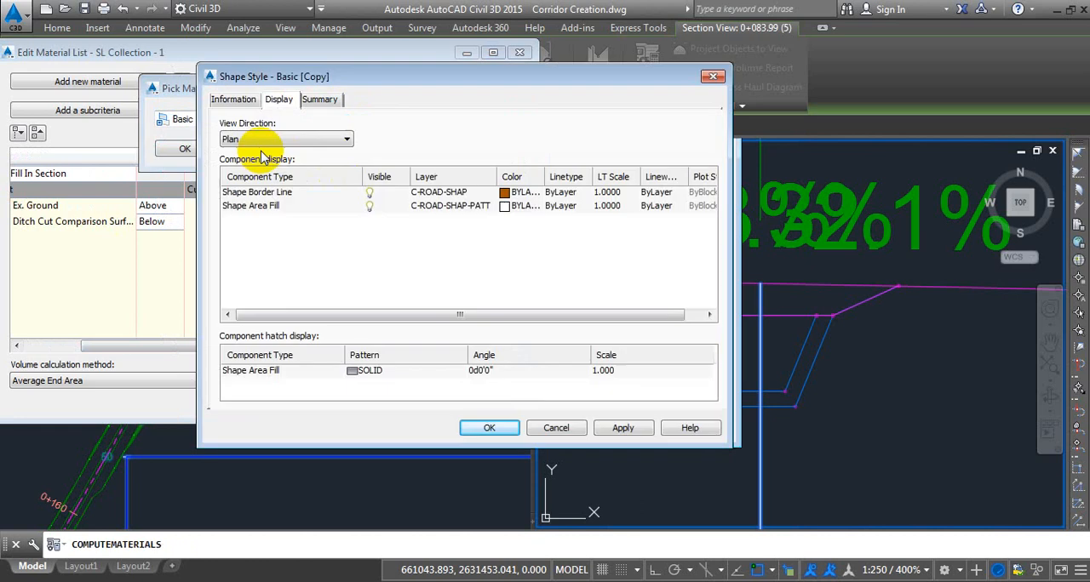
click(233, 99)
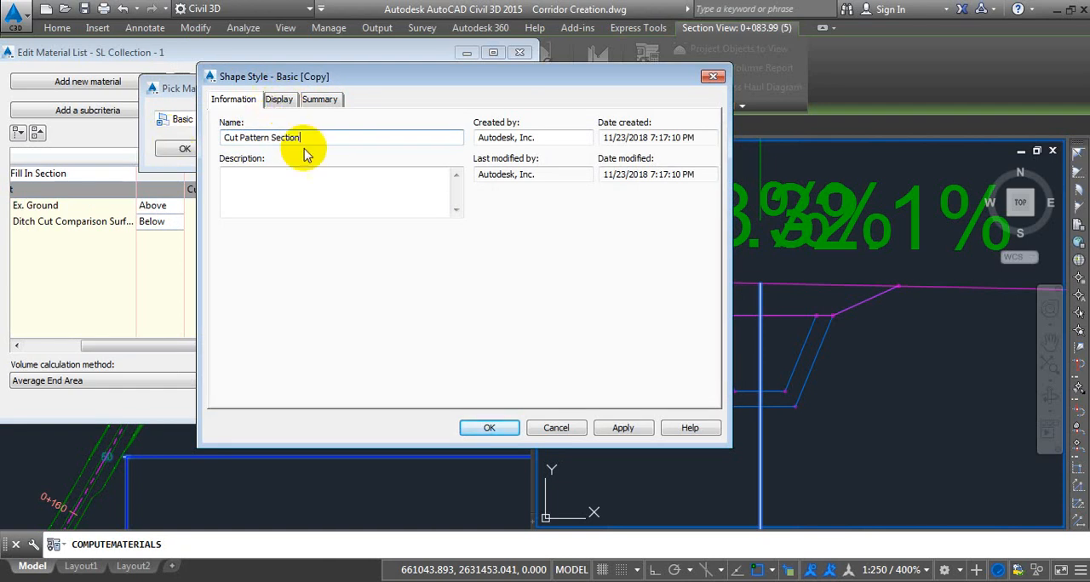
drag(308, 139, 70, 134)
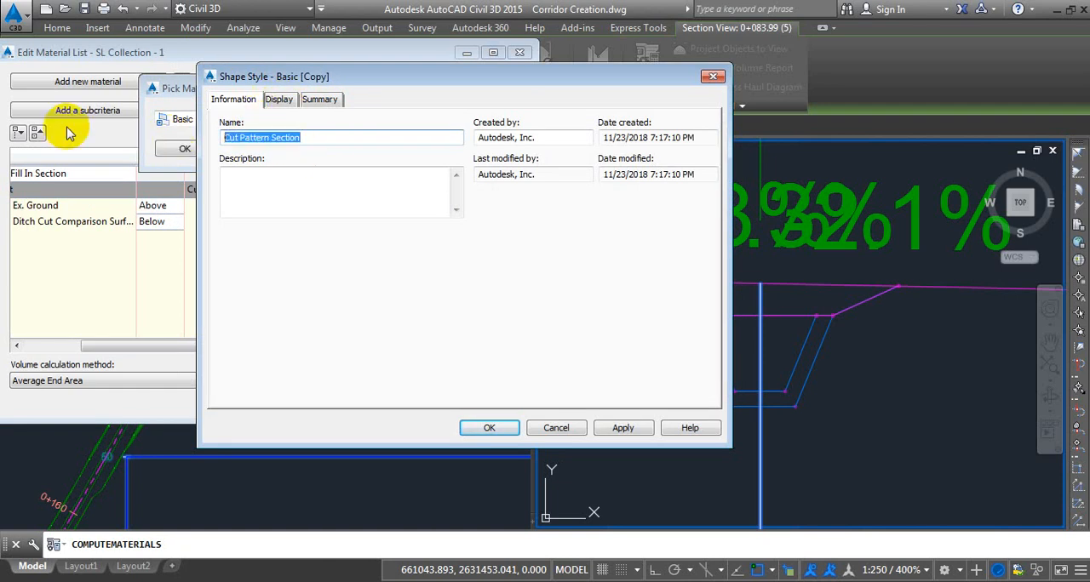
Hide the Shape Border Line and Shape Area Fill of Cut Pattern Section in the Plan, Model and Profile view directions.
click(278, 99)
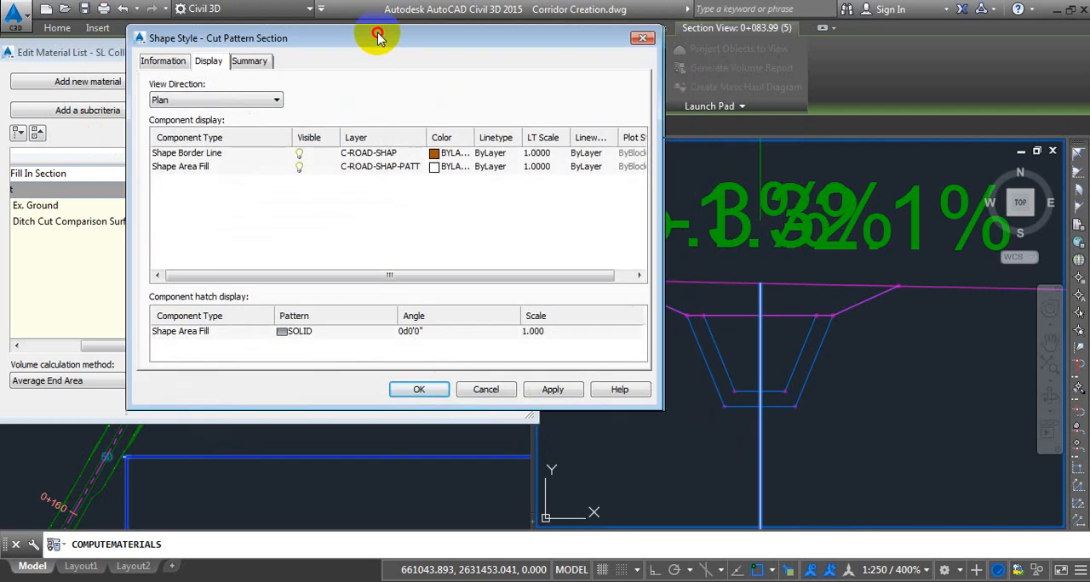
drag(377, 34, 280, 19)
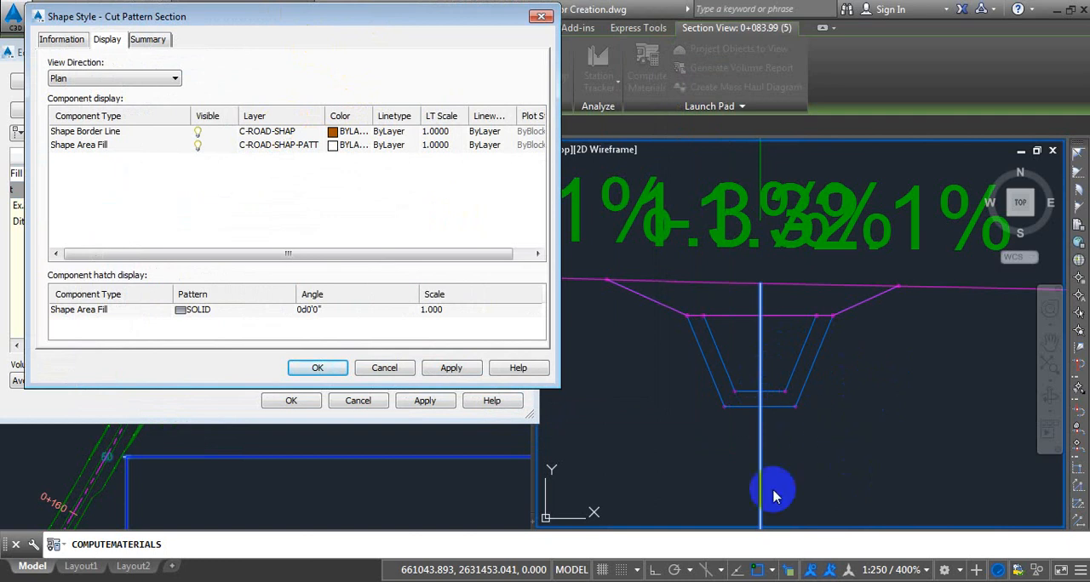
click(200, 133)
click(199, 144)
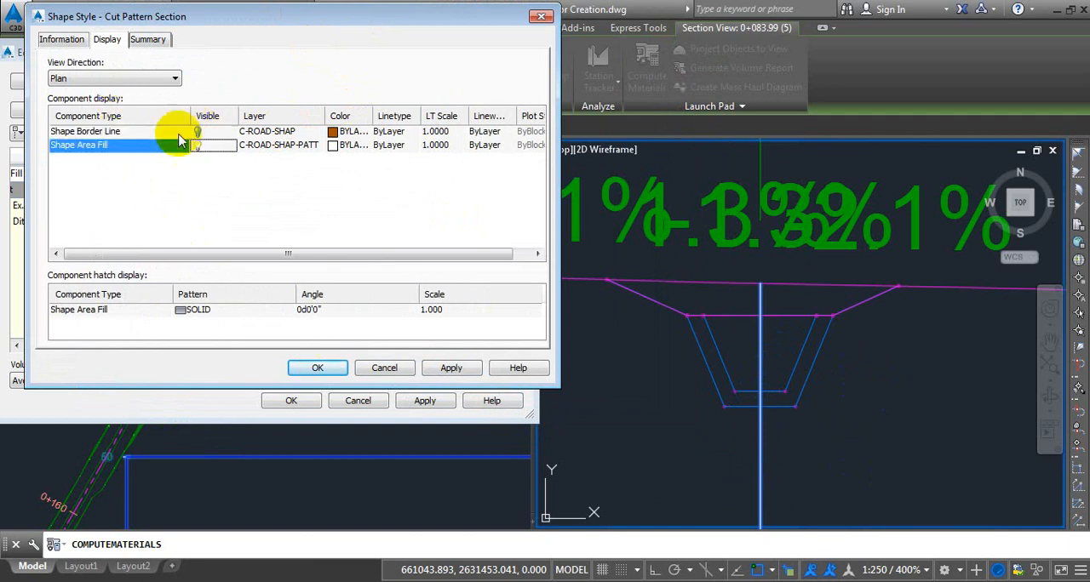
click(85, 78)
click(85, 100)
click(198, 133)
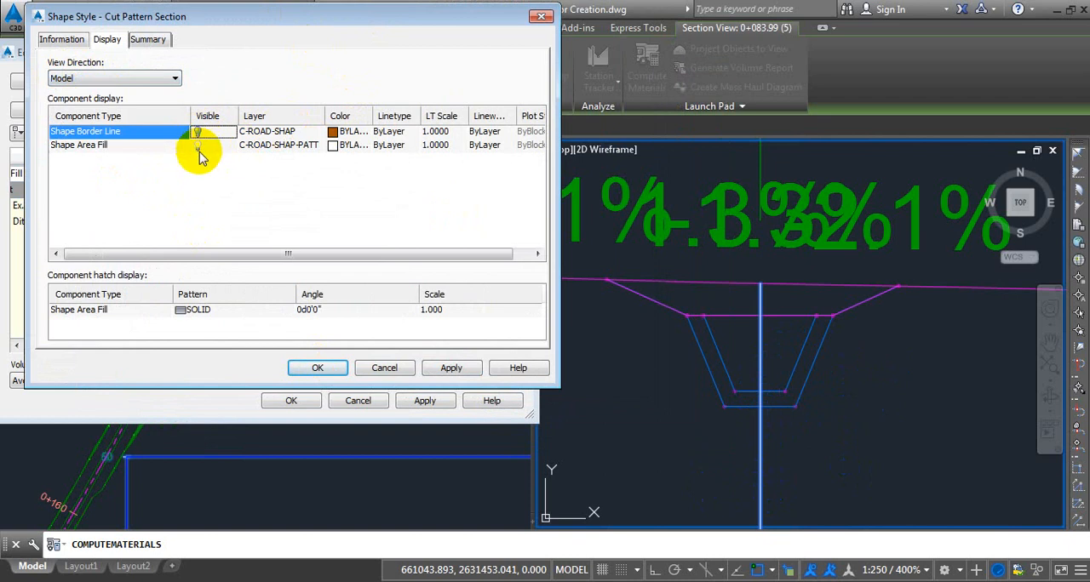
click(200, 146)
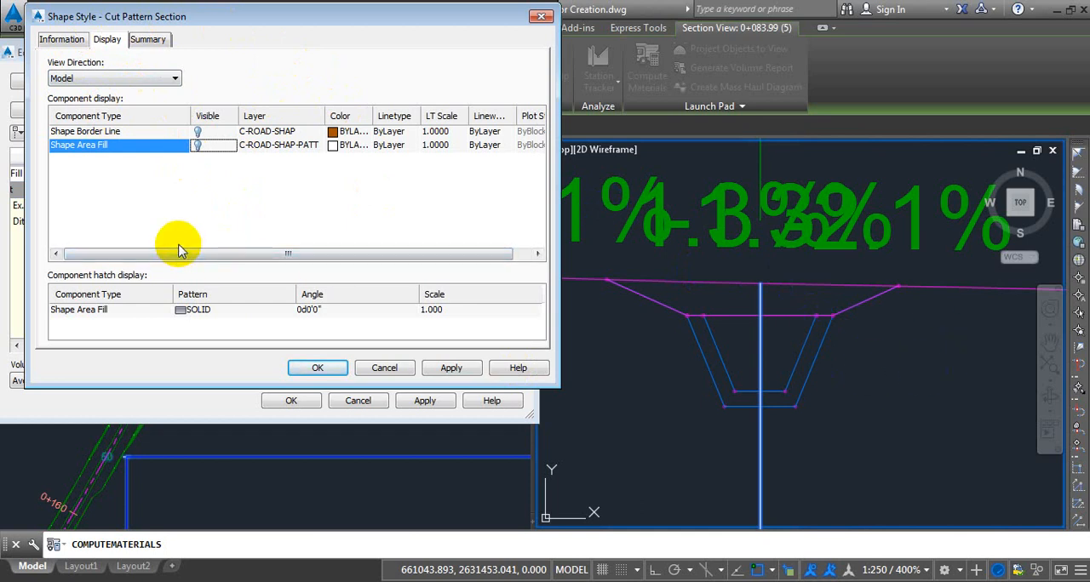
click(128, 77)
click(115, 109)
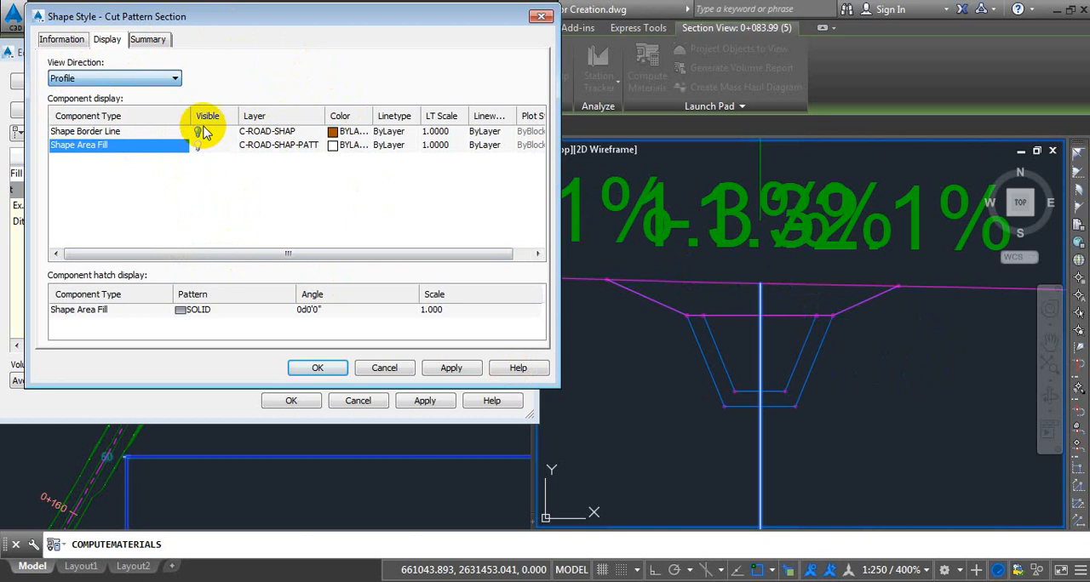
click(198, 145)
For the Section view direction, hide the Shape Border Line and set the Shape Area Fill color to red.
click(116, 79)
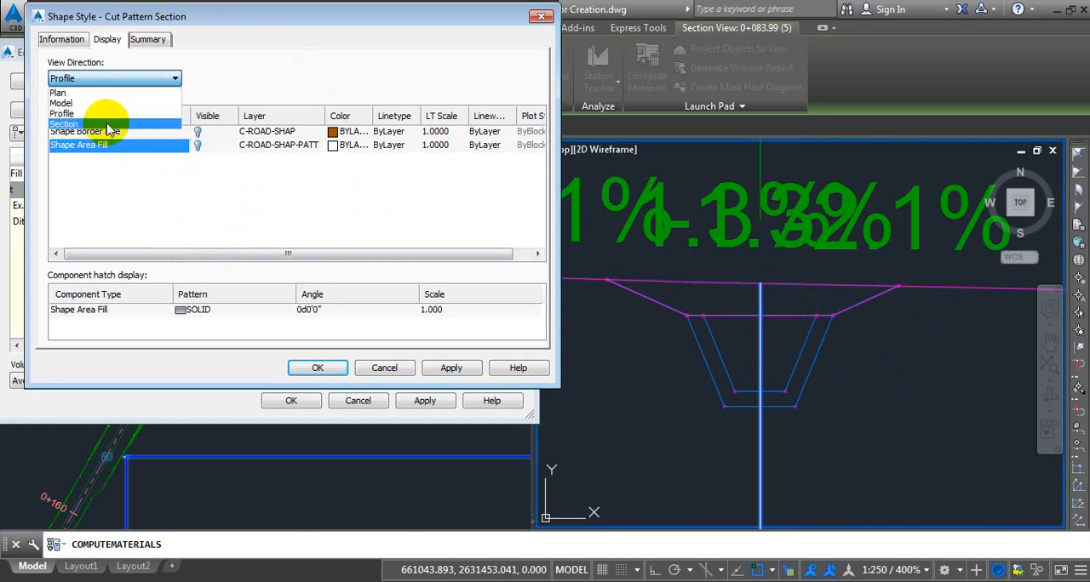
click(63, 124)
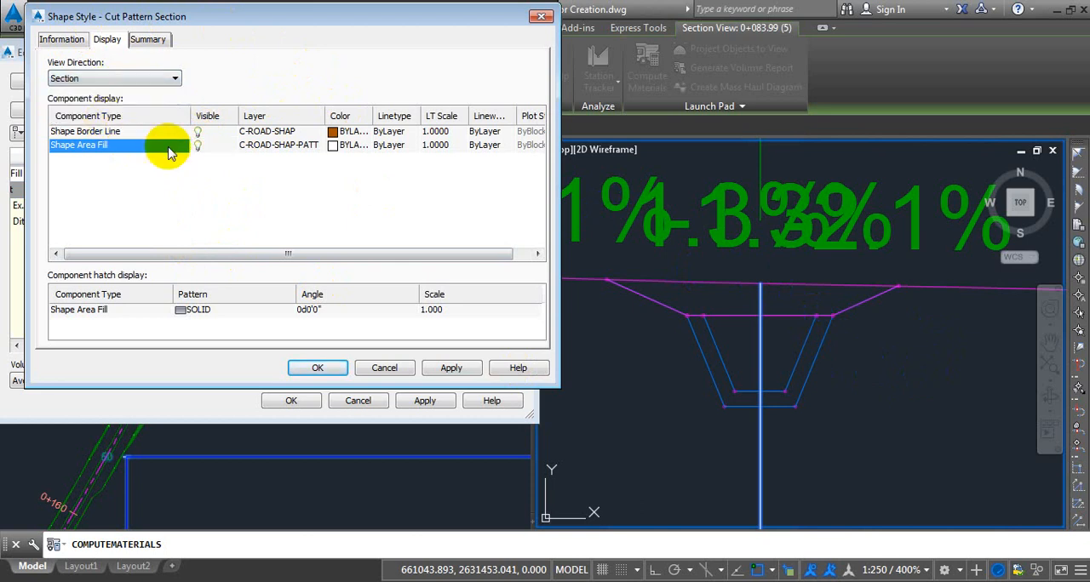
click(89, 131)
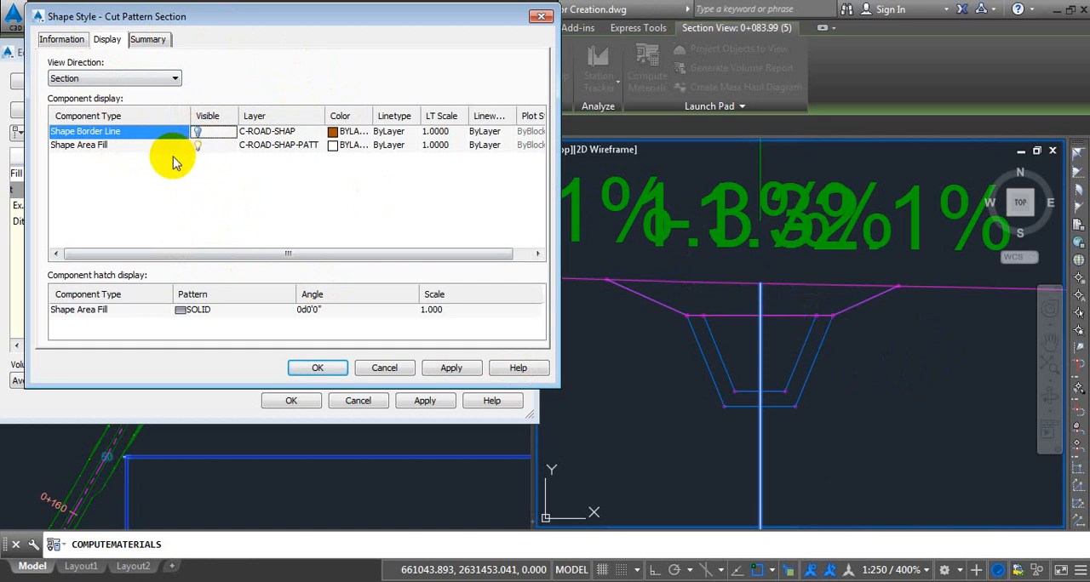
click(113, 147)
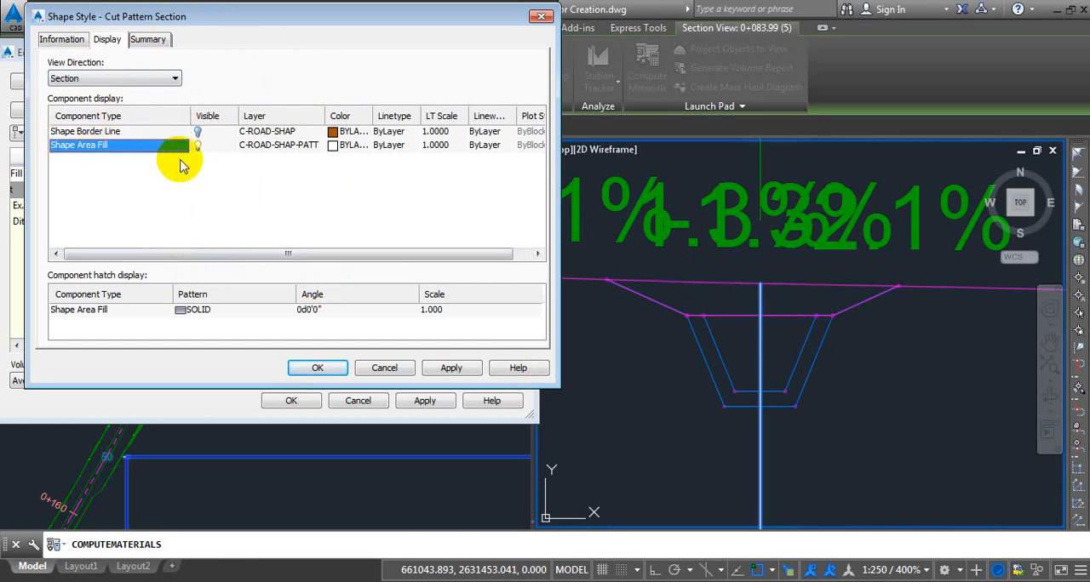
click(332, 147)
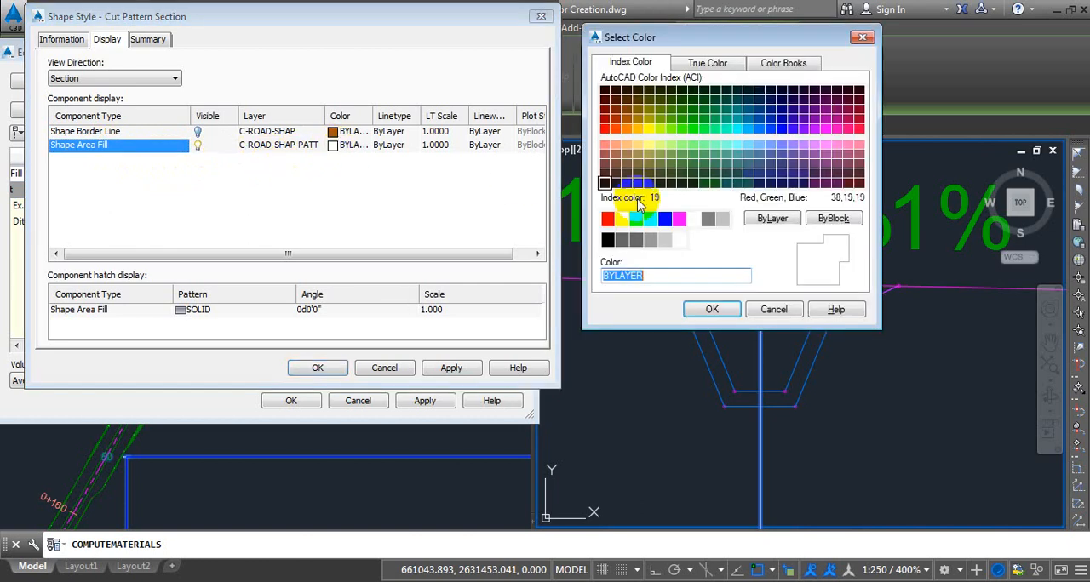
click(607, 219)
click(690, 310)
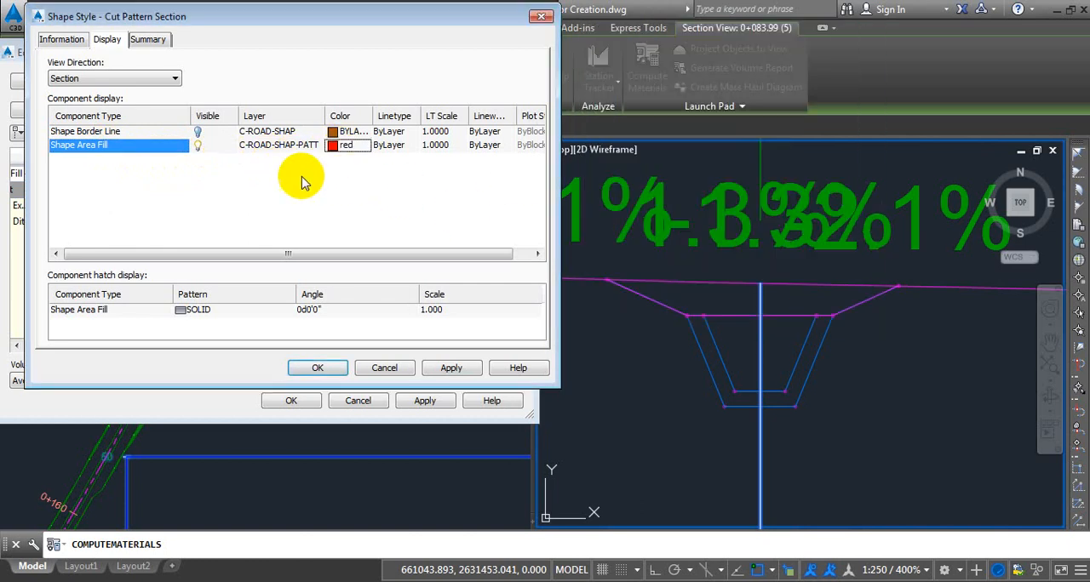
Change the section view hatch pattern of the Shape Area Fill in Cut Pattern Section to the predefined EARTH pattern.
click(194, 313)
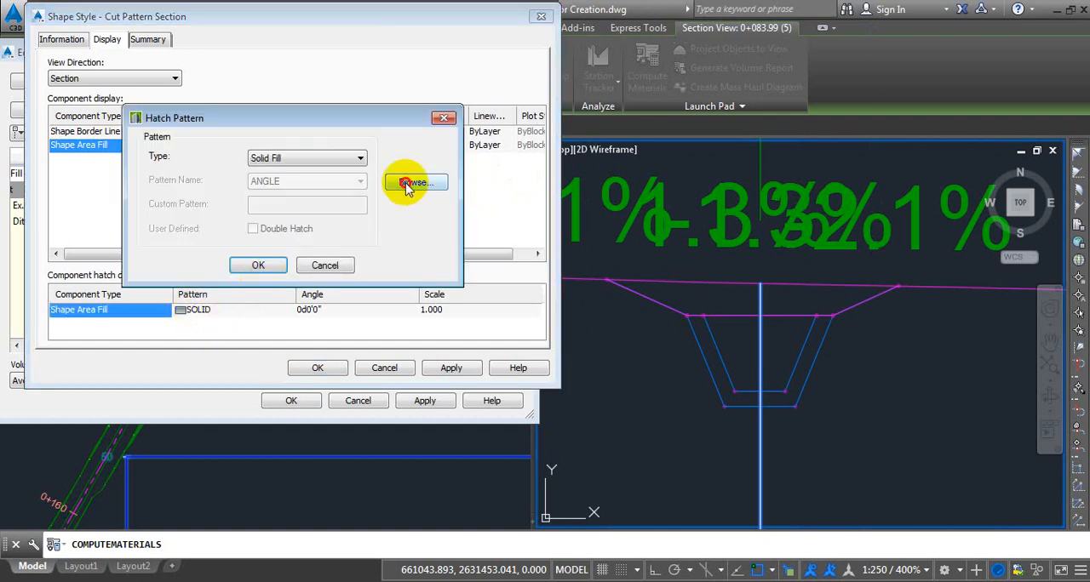
click(410, 184)
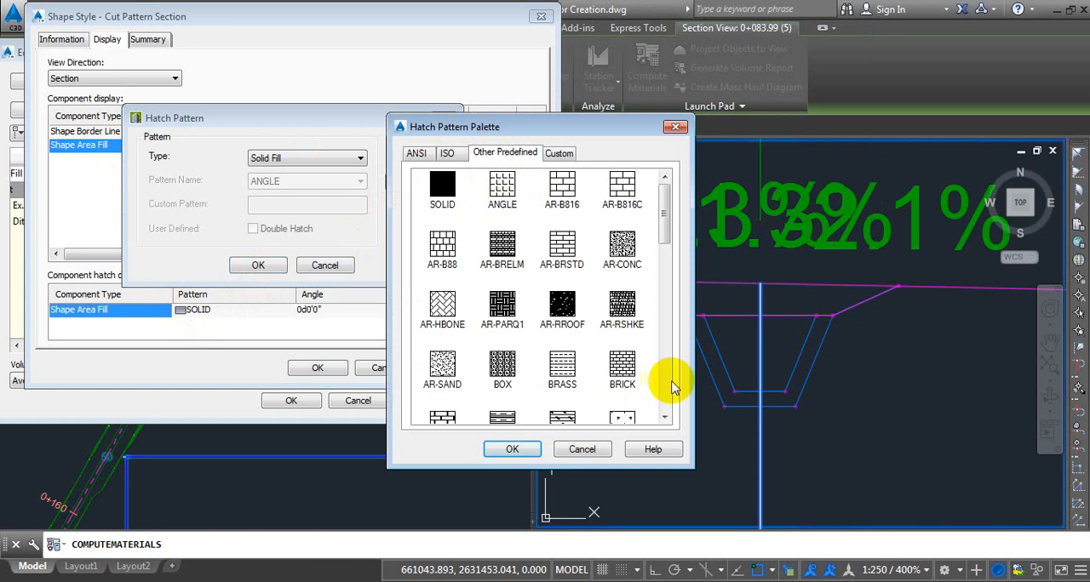
click(665, 418)
click(664, 418)
click(665, 418)
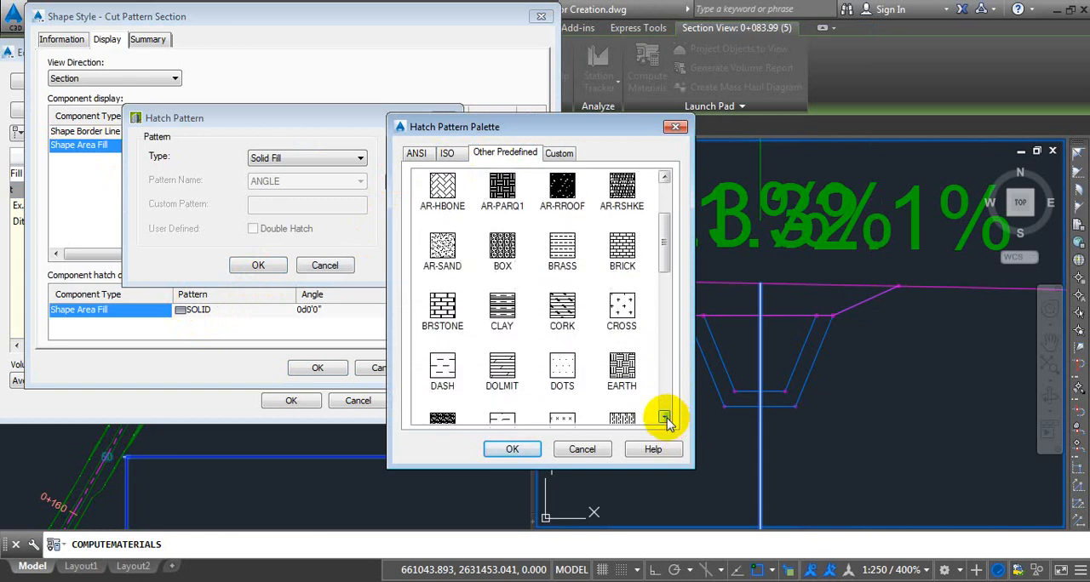
click(621, 345)
click(512, 449)
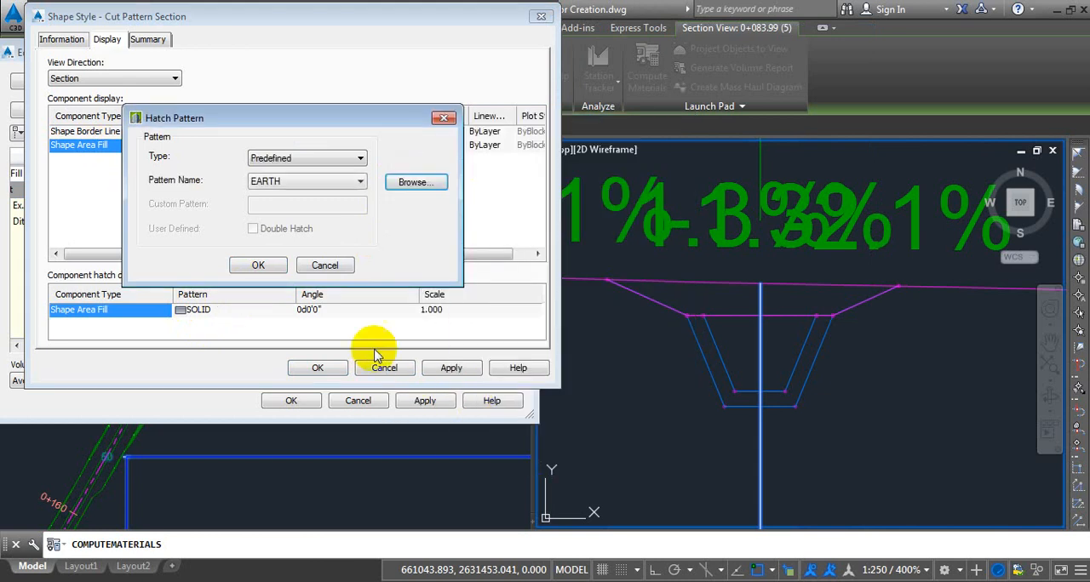
click(258, 265)
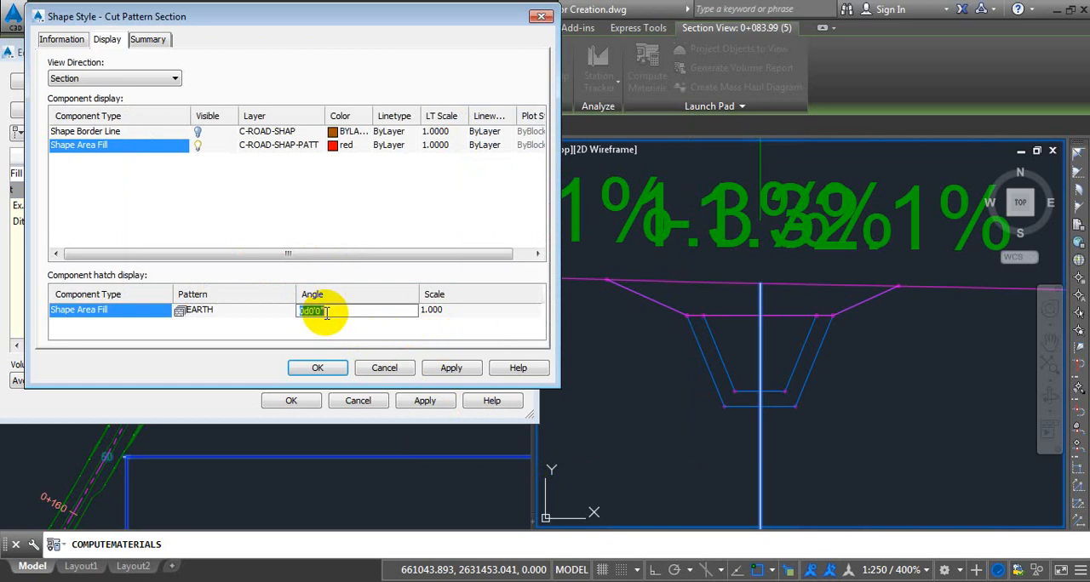
Set the EARTH hatch angle to 30 degrees and scale to 0.05, and apply Cut Pattern Section to the Cut material.
click(324, 311)
text(30)
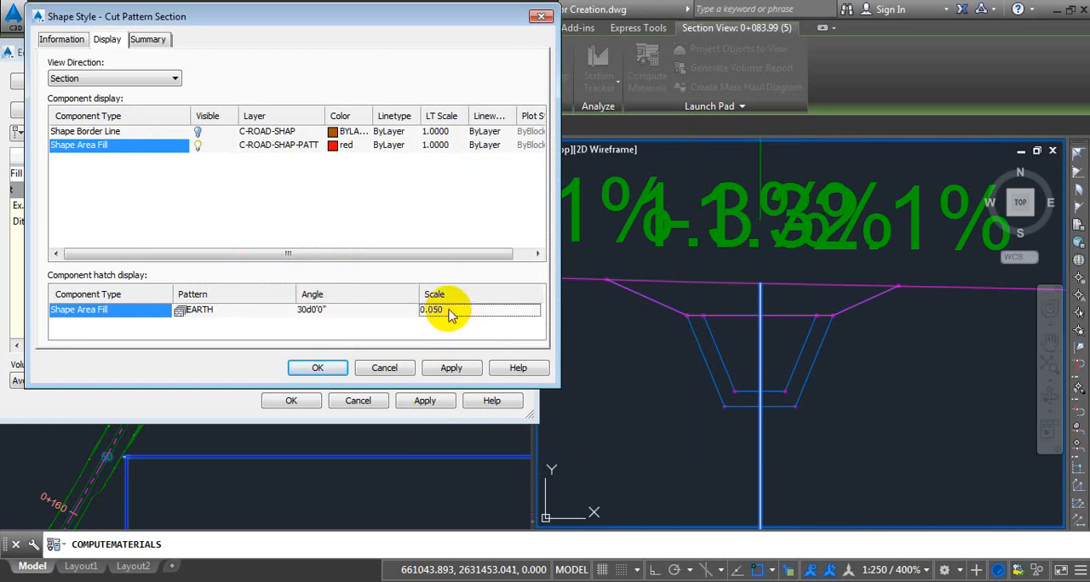
click(316, 368)
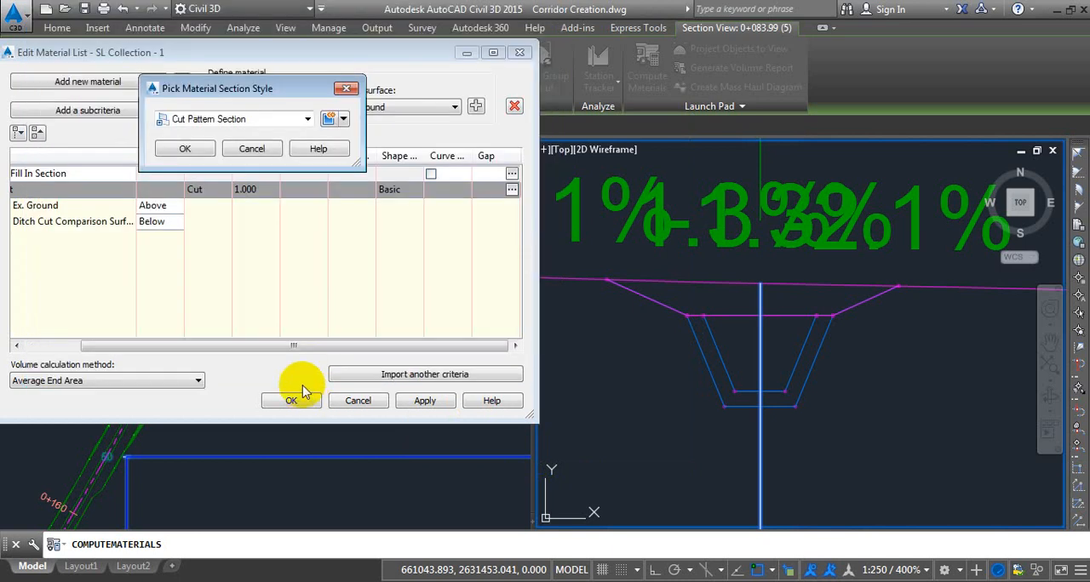
click(185, 149)
click(291, 400)
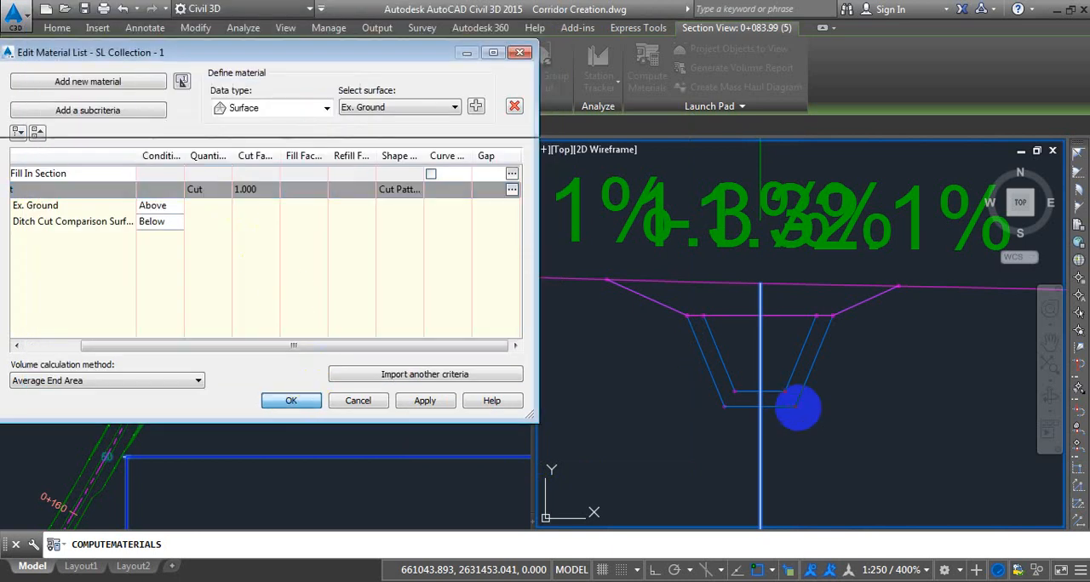
Rebuild the Ditch corridor.
scroll(871, 284, down, 2)
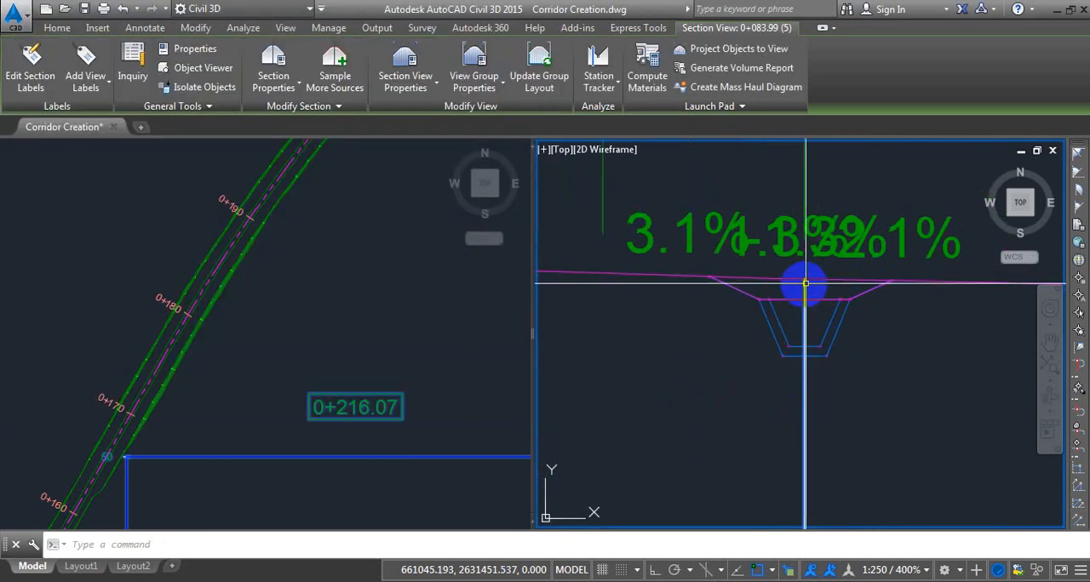
click(57, 27)
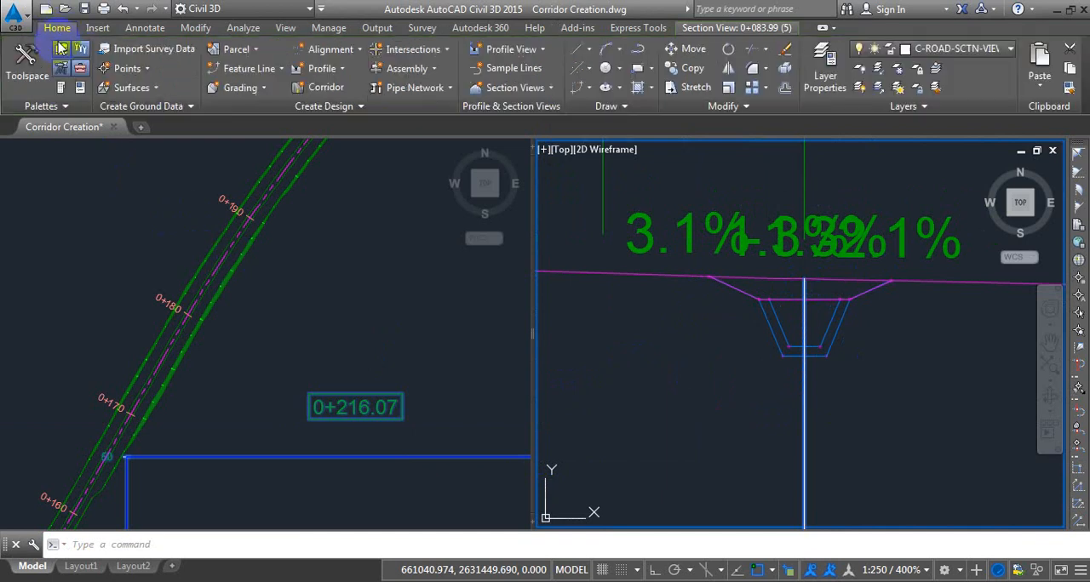
click(26, 77)
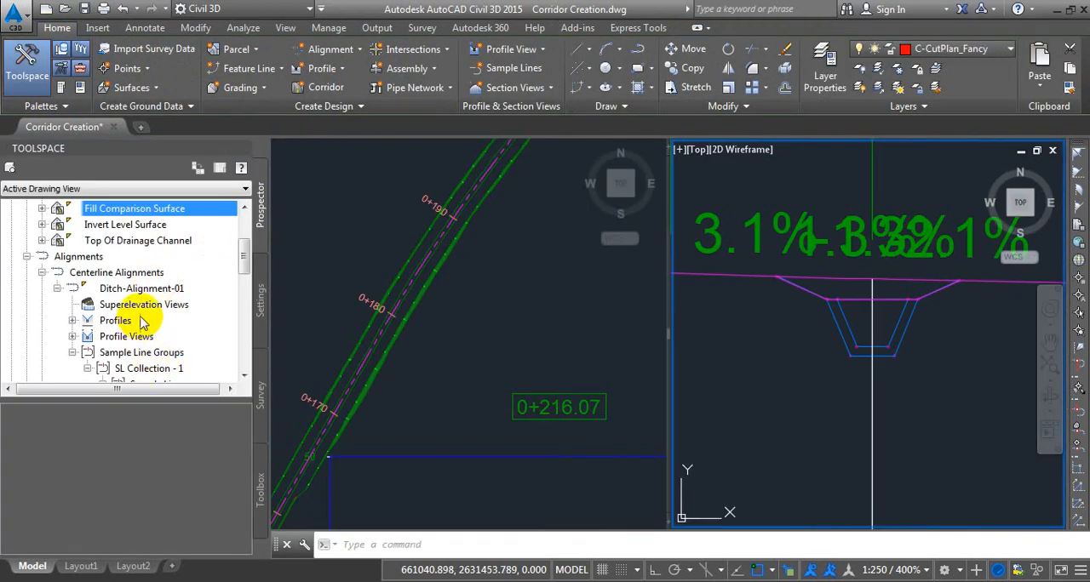
click(140, 353)
scroll(141, 345, down, 6)
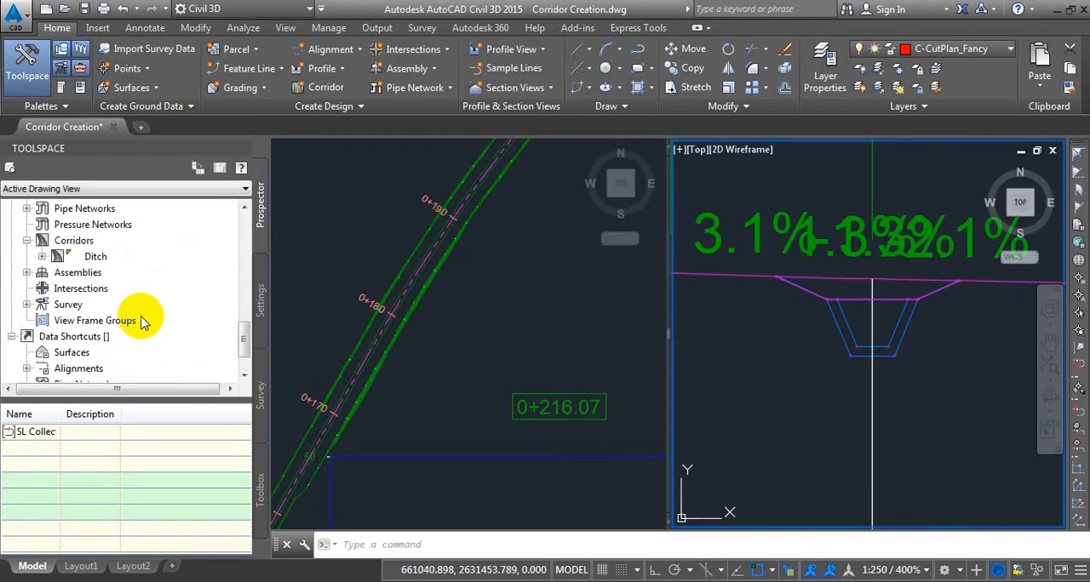
right_click(100, 257)
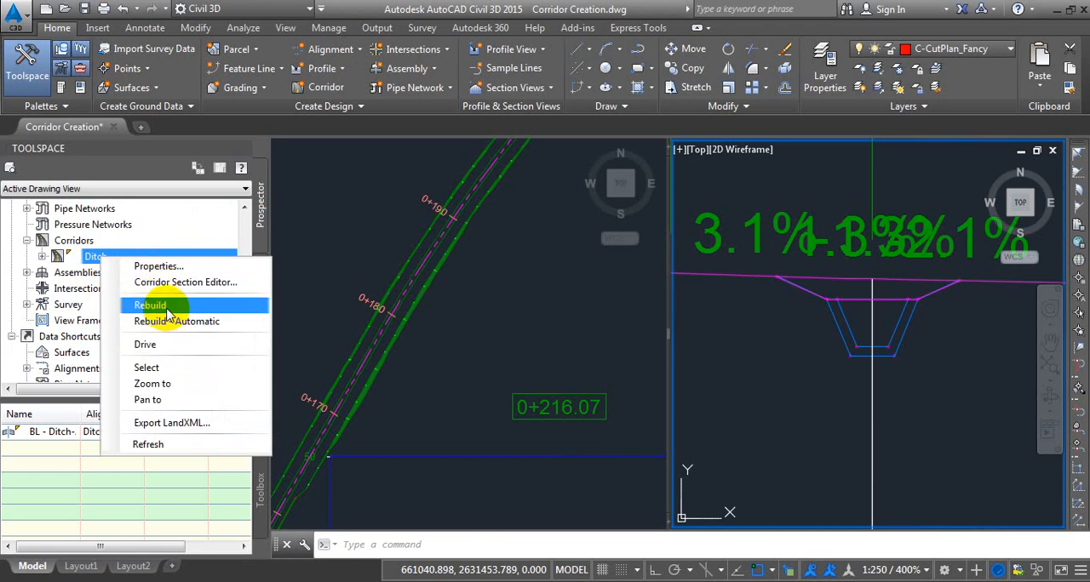
click(170, 304)
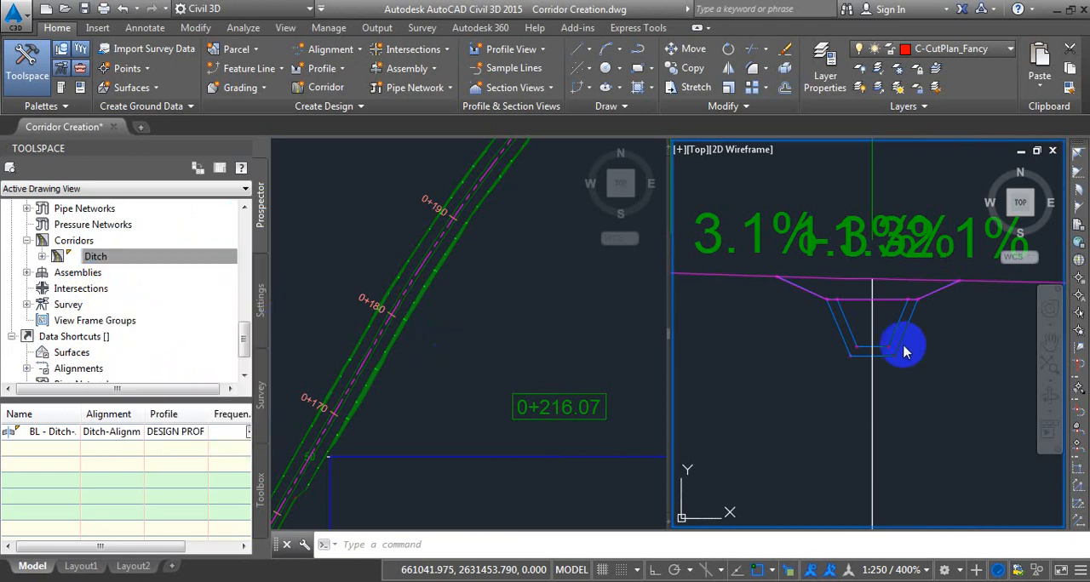
In the SL Collection - 1 material list, set the Cut material's conditions to Below for Ex. Ground and Above for Ditch Cut Comparison Surface.
scroll(886, 315, up, 5)
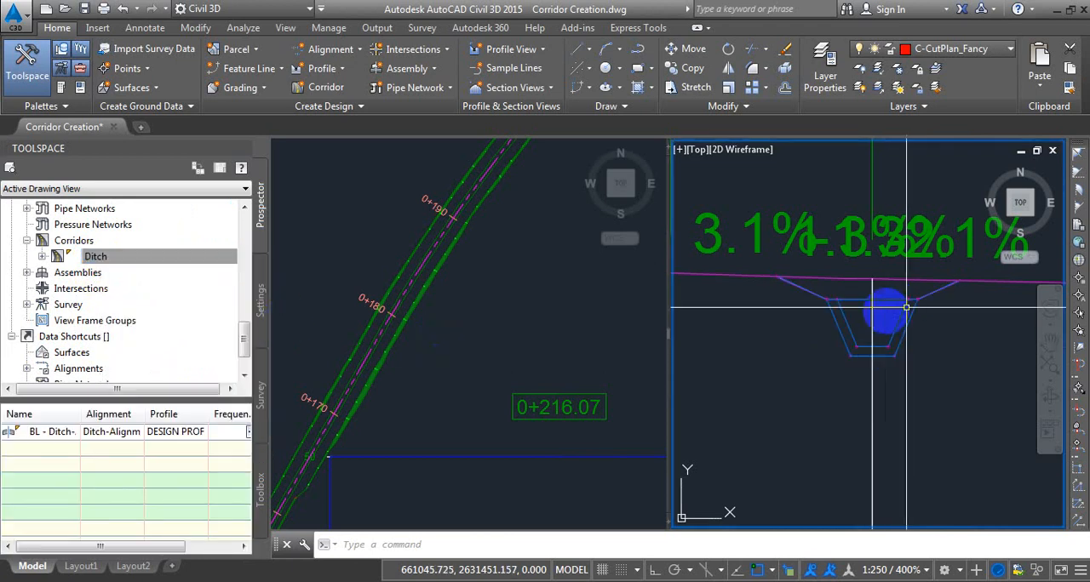
scroll(915, 315, down, 5)
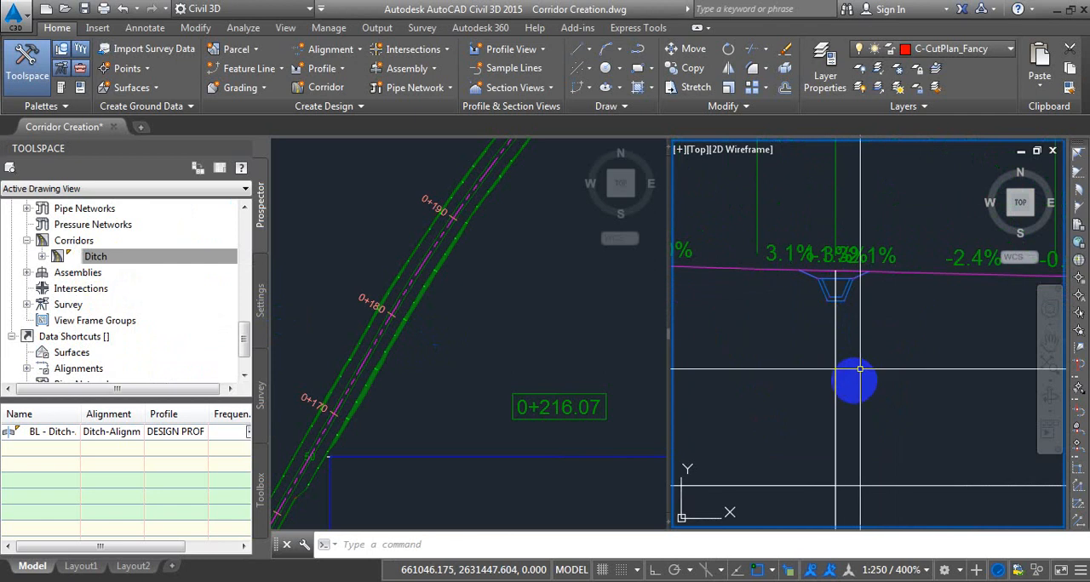
click(817, 394)
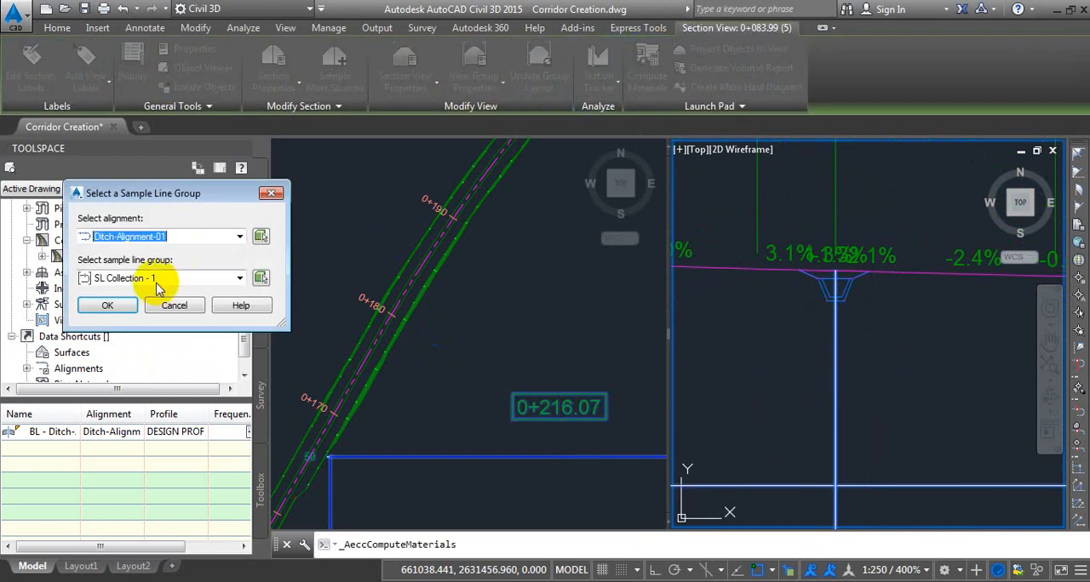
click(116, 303)
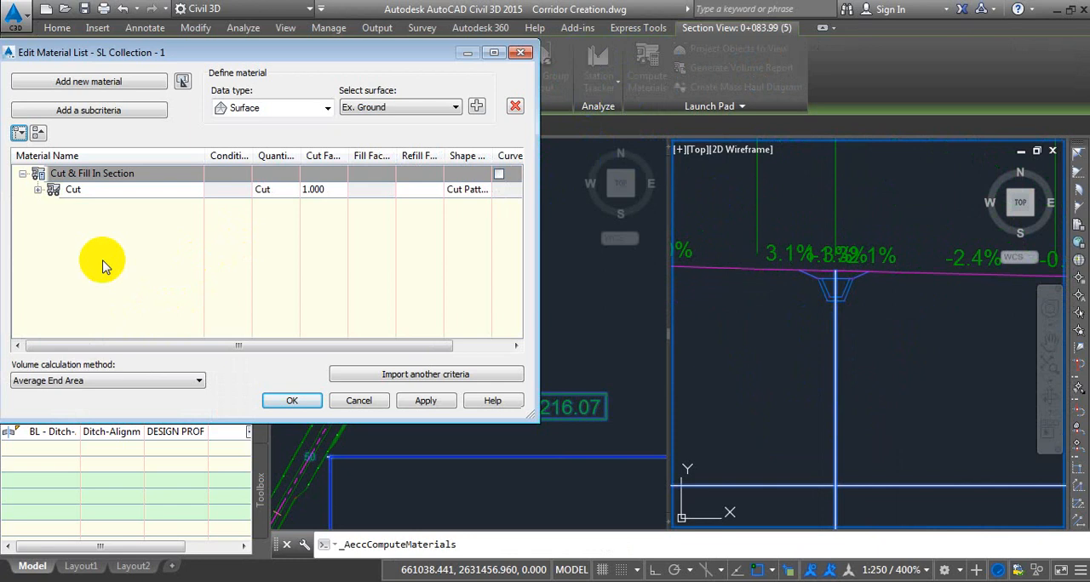
click(37, 189)
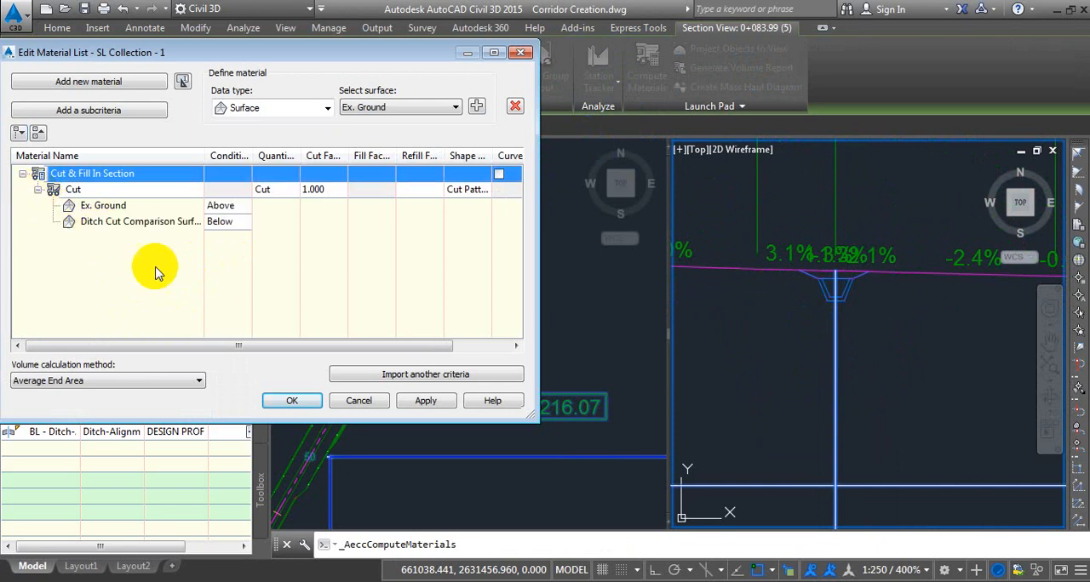
click(95, 189)
drag(189, 350, 267, 316)
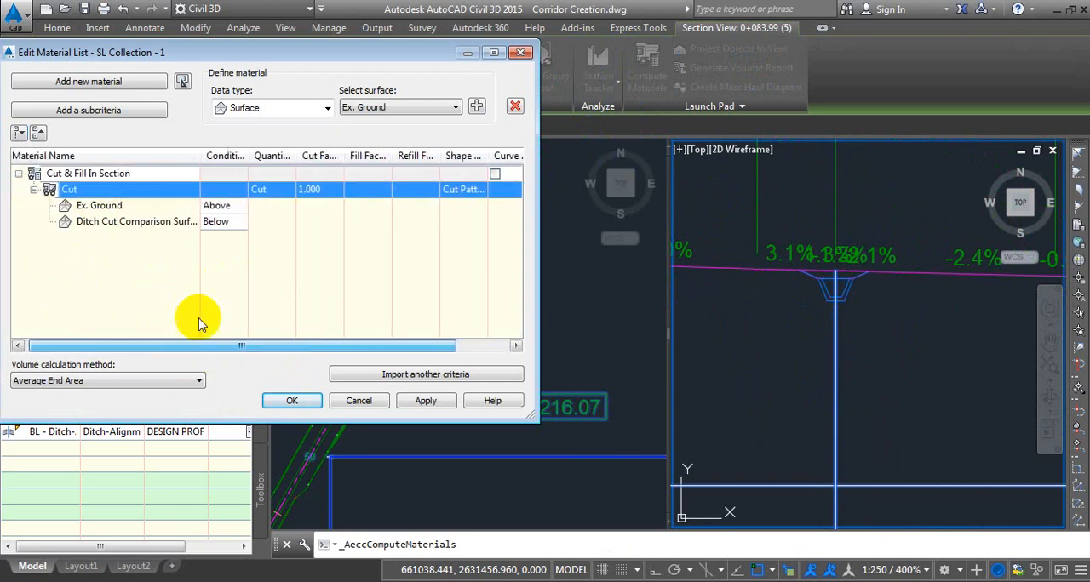
click(220, 205)
click(226, 236)
click(226, 223)
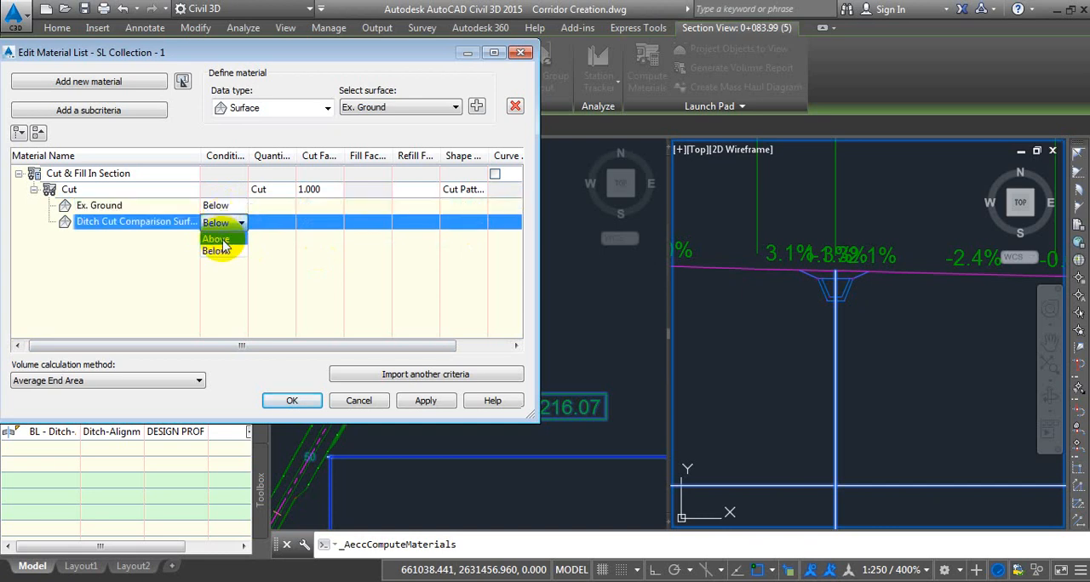
click(217, 239)
click(292, 401)
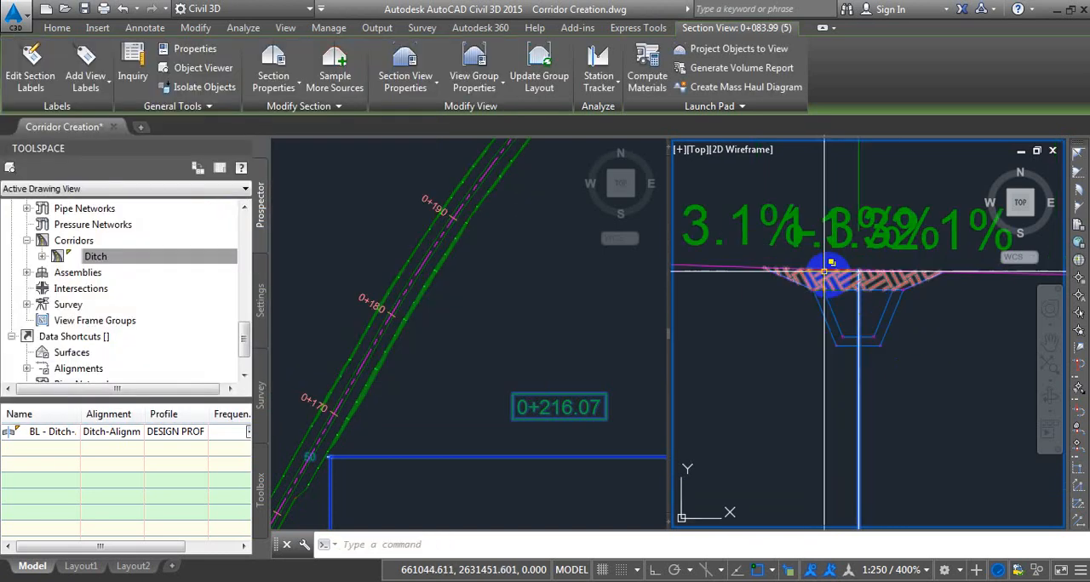
Inspect the cut hatch in the section view and review the Cut material's surface conditions in the SL Collection - 1 material list.
scroll(830, 277, up, 4)
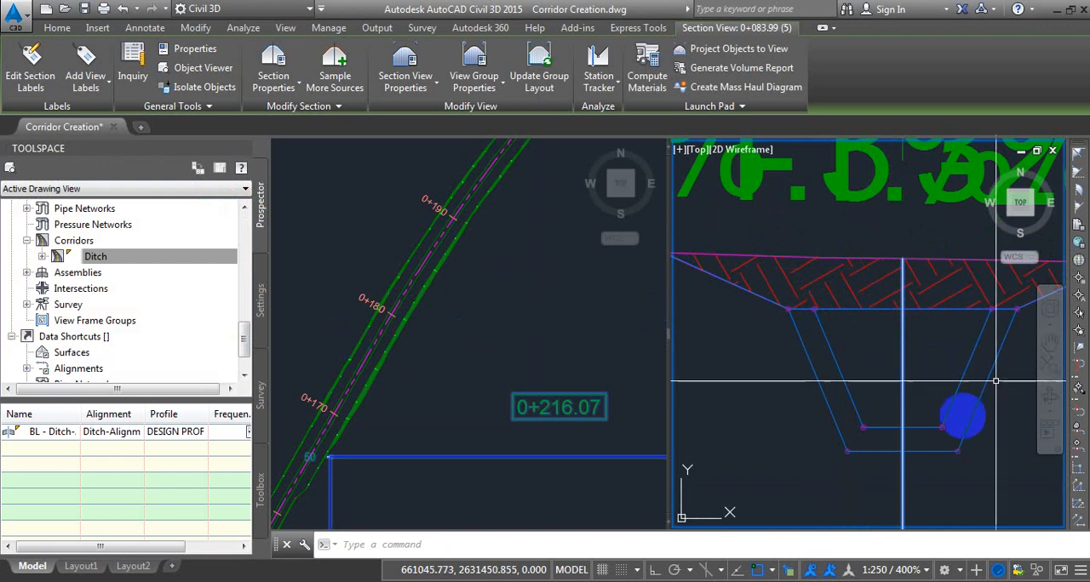
scroll(851, 264, down, 4)
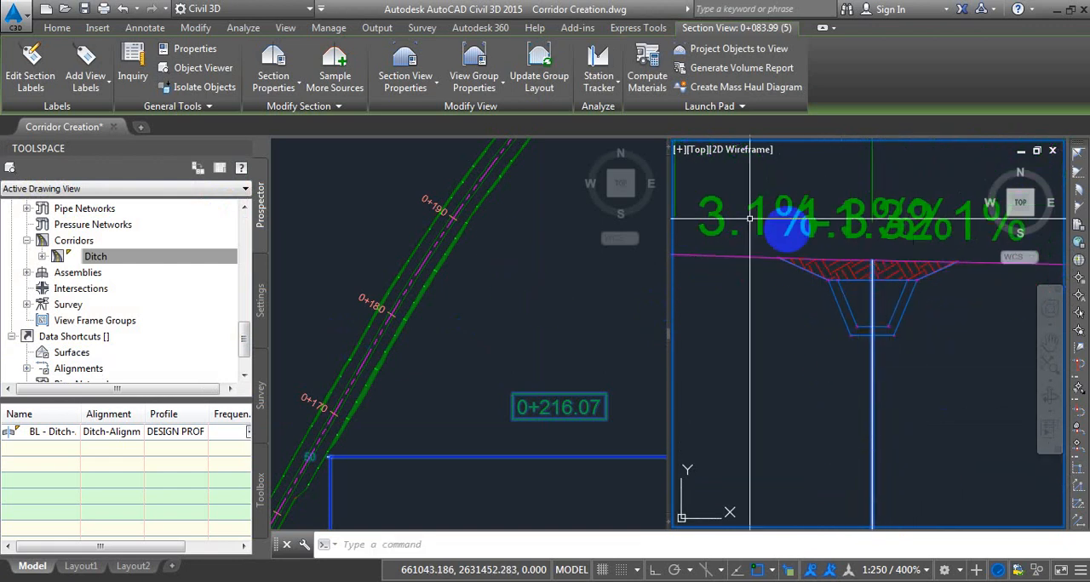
scroll(783, 222, down, 3)
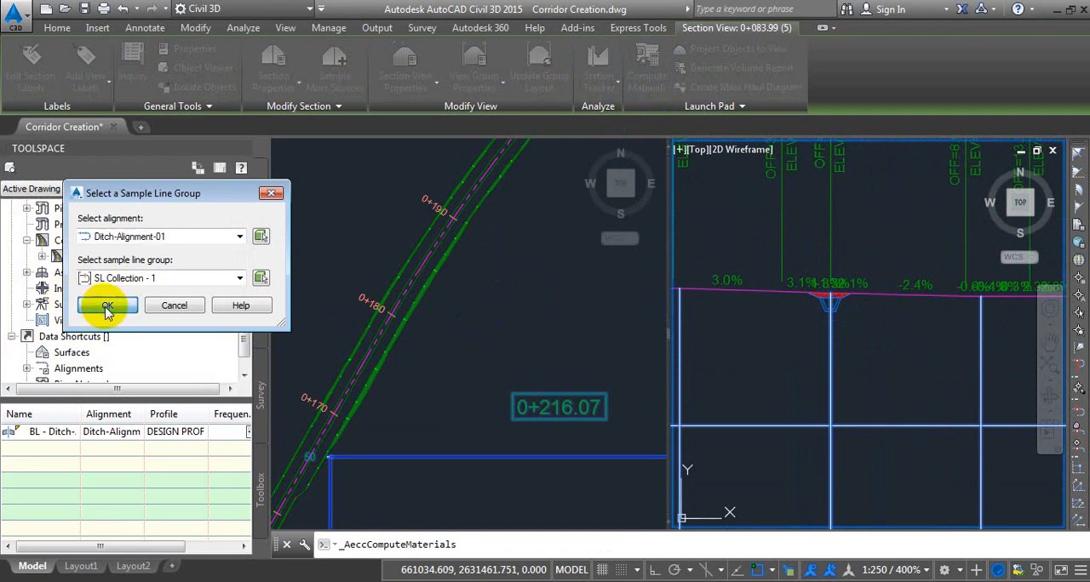
click(107, 310)
click(39, 190)
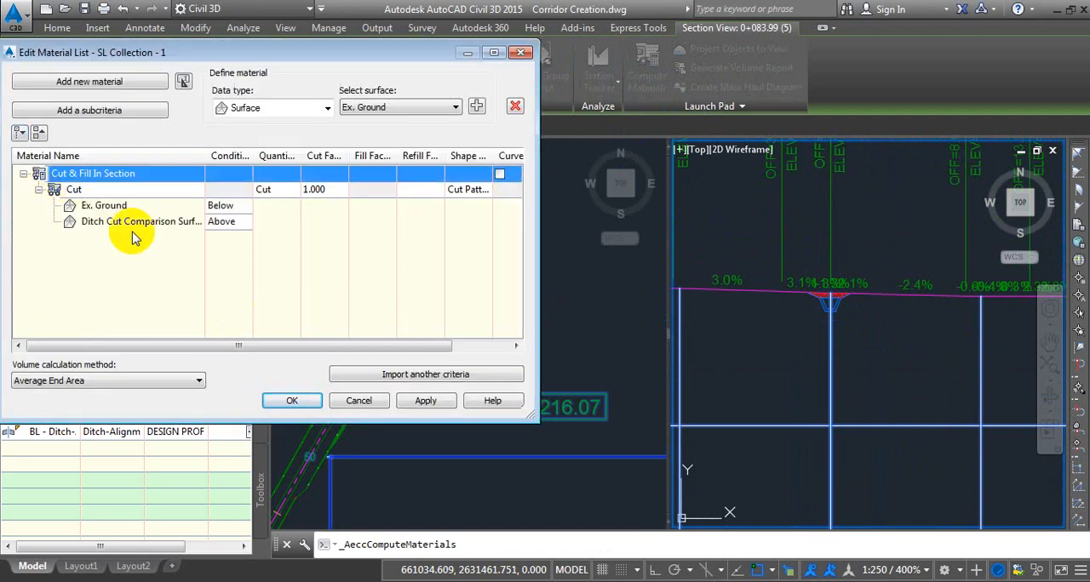
click(106, 209)
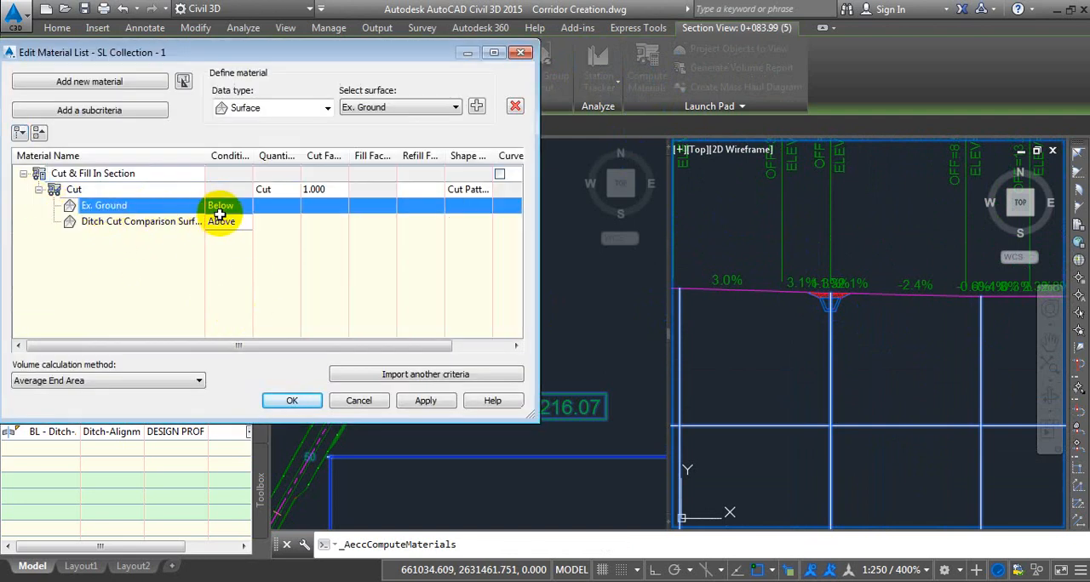
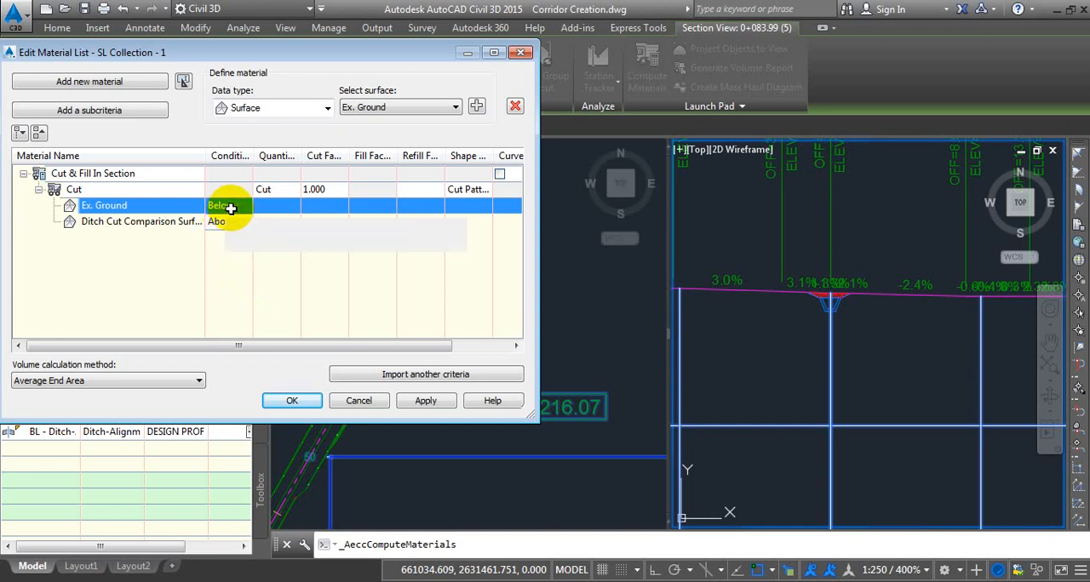
Accept the Cut material's surface conditions and examine the cut hatch between the existing ground and the ditch in the section view.
click(120, 225)
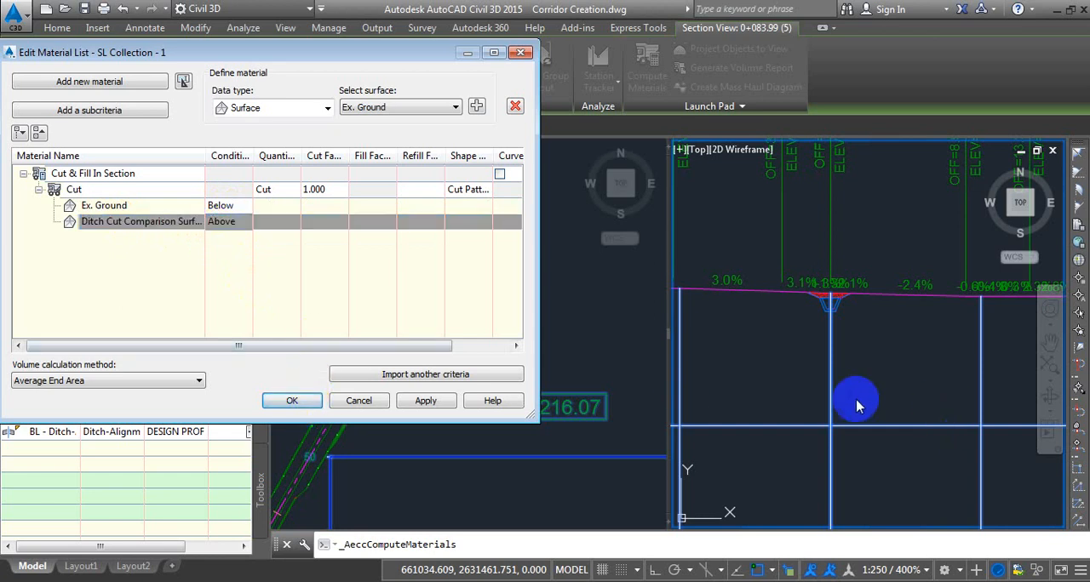
click(289, 400)
scroll(842, 302, up, 4)
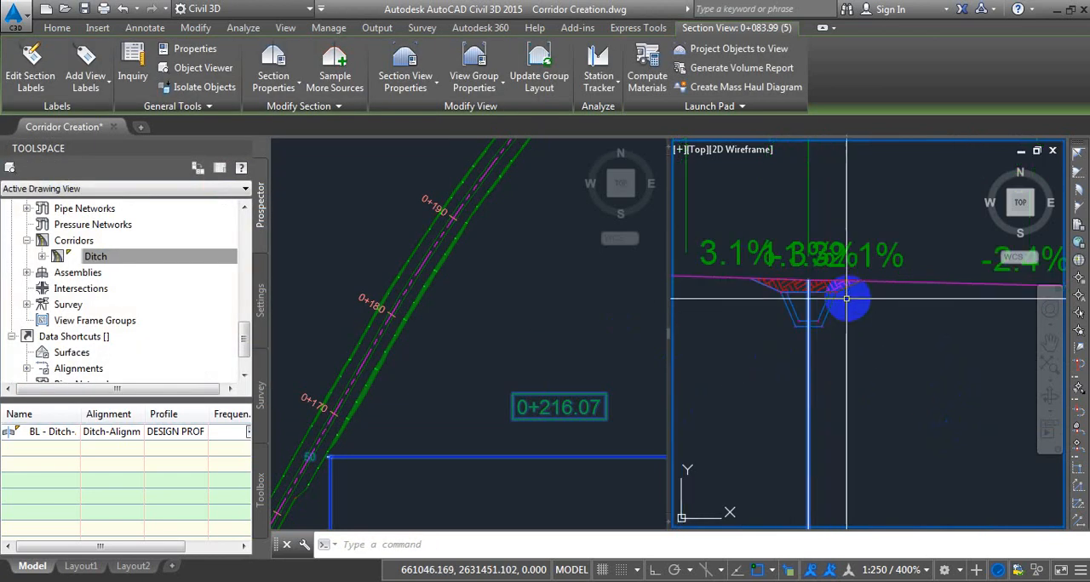
scroll(847, 297, up, 5)
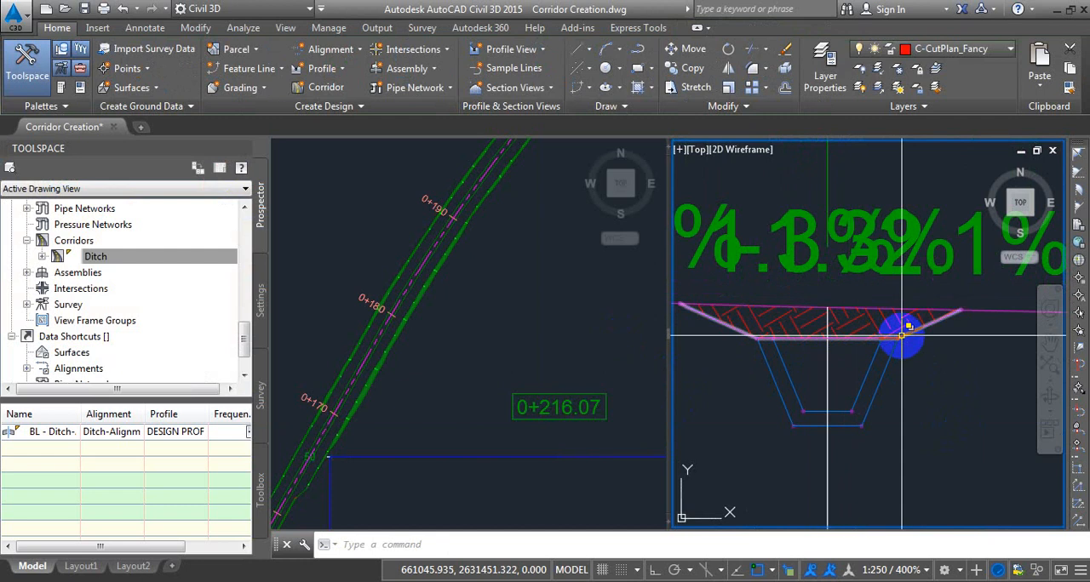
scroll(898, 339, down, 4)
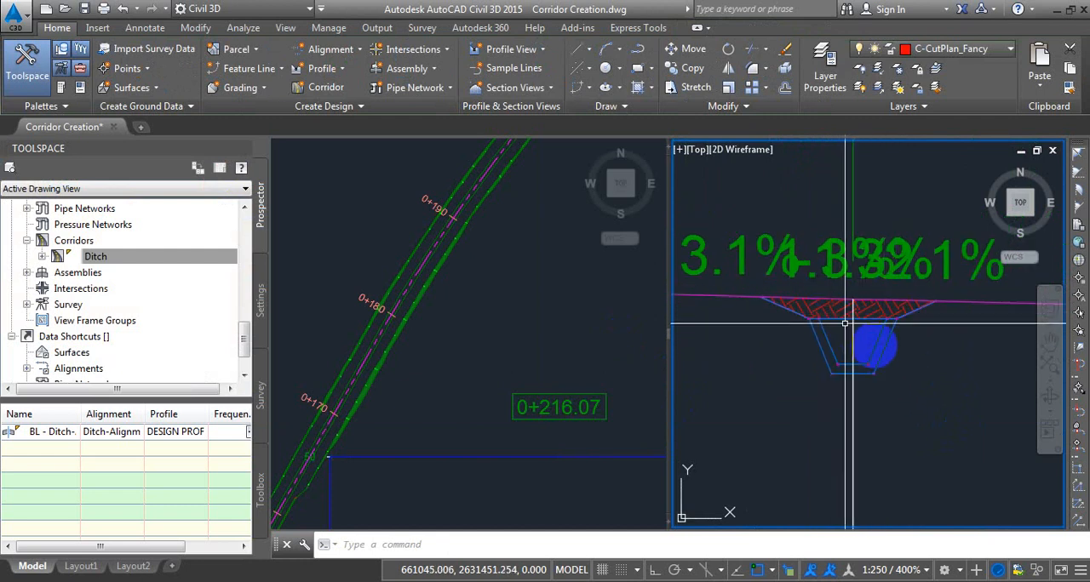
scroll(845, 324, up, 2)
scroll(885, 302, down, 6)
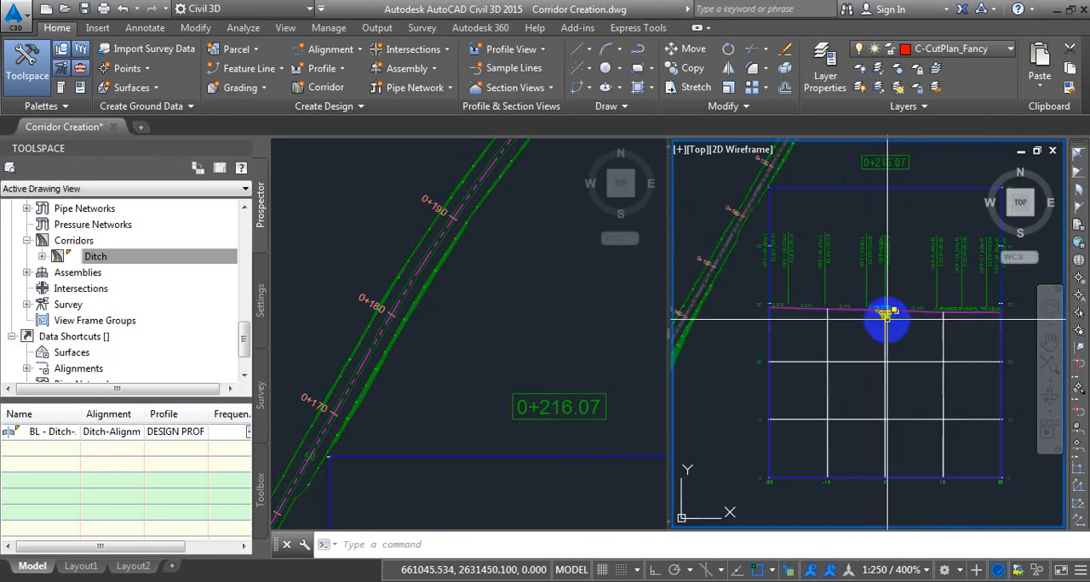
click(560, 362)
scroll(902, 357, up, 5)
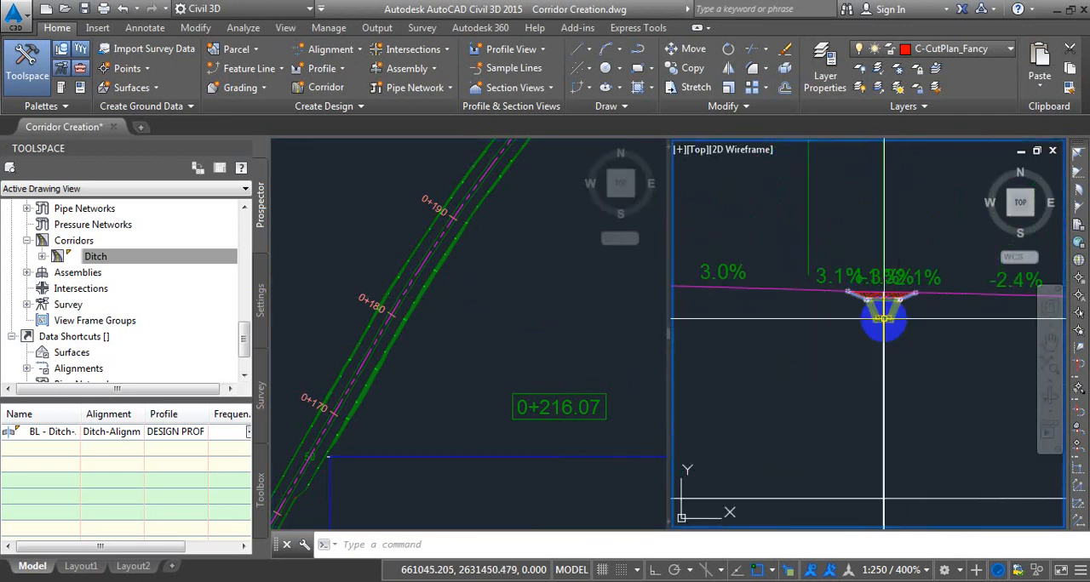
Move the sample line along the alignment to about station 0+038, near the corridor's wide end, and examine its section.
click(481, 335)
scroll(486, 281, down, 4)
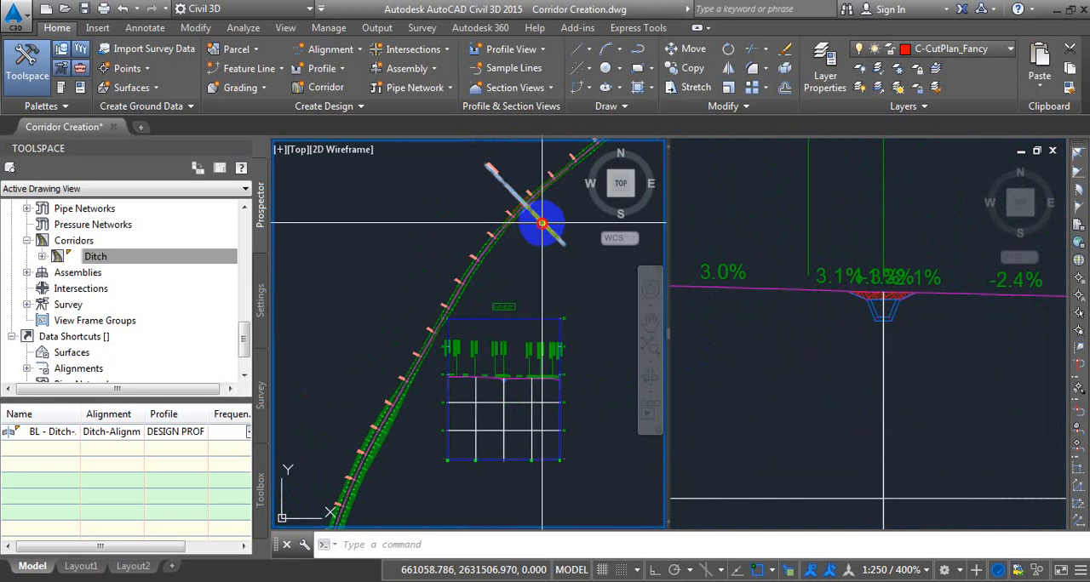
click(526, 204)
click(526, 204)
middle_drag(451, 415, 532, 212)
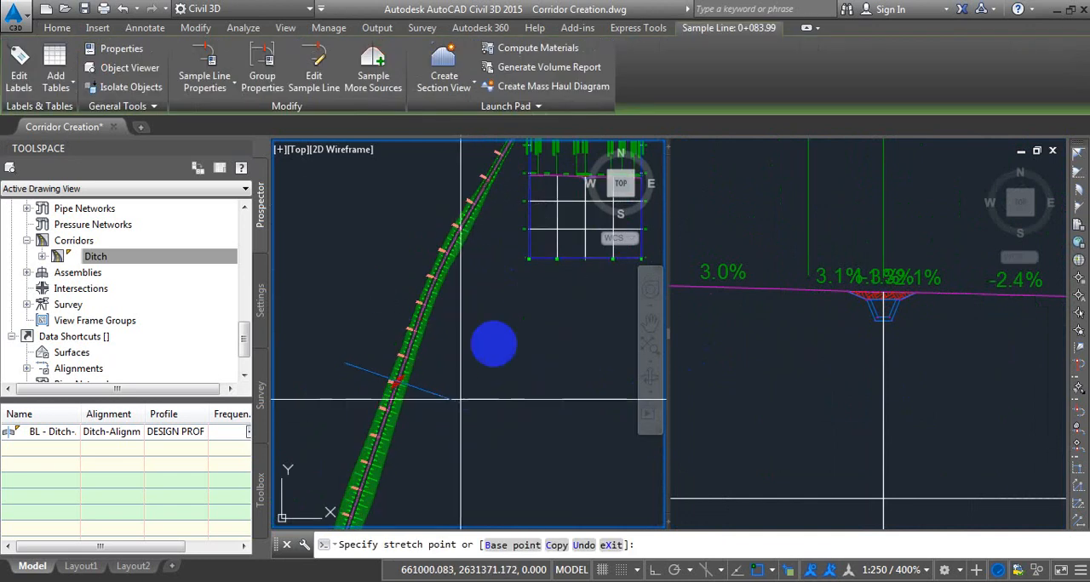
middle_drag(494, 343, 545, 239)
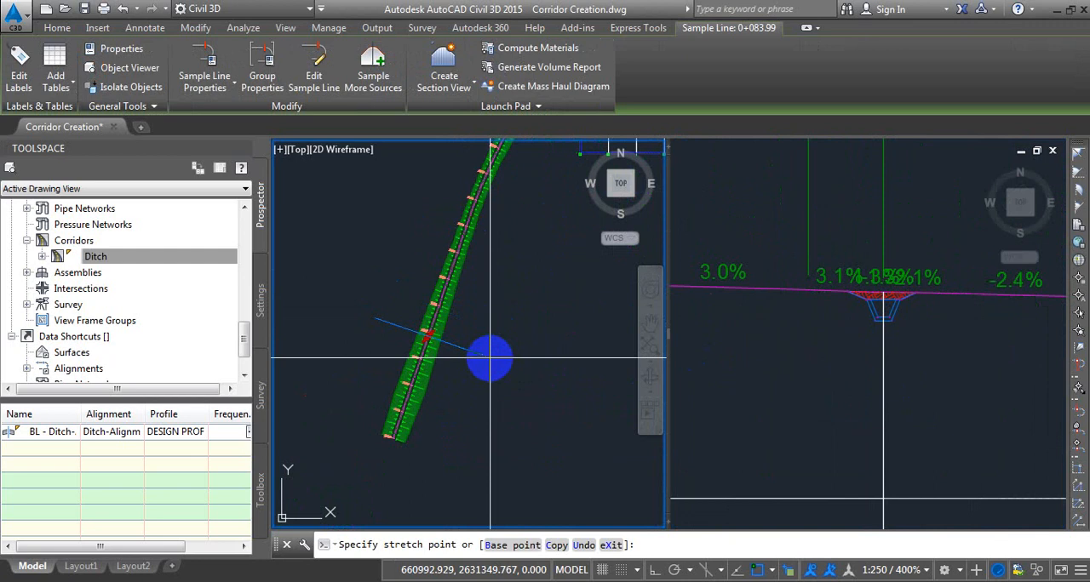
click(490, 357)
click(905, 333)
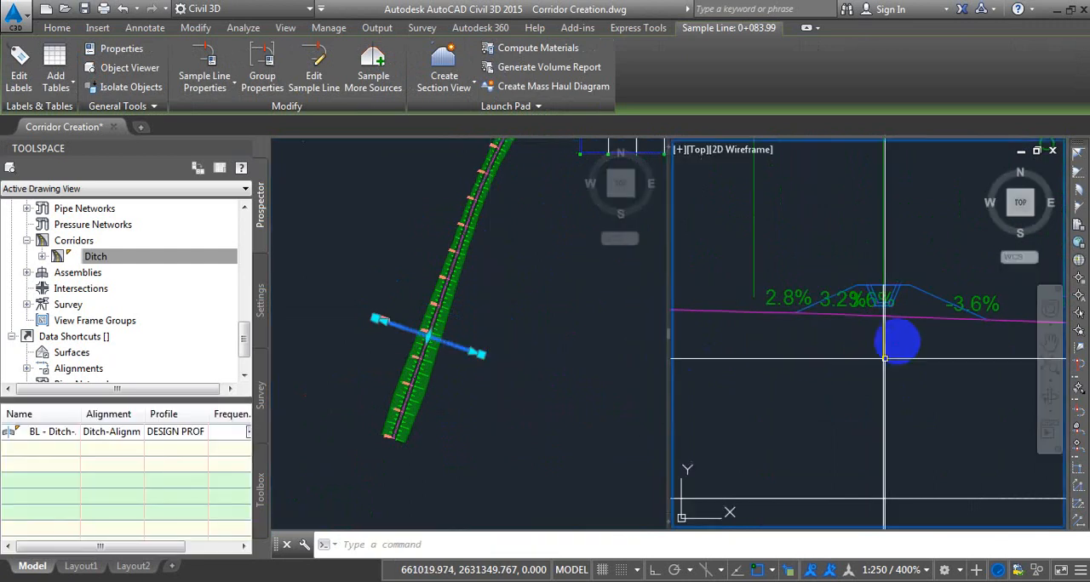
scroll(886, 310, up, 3)
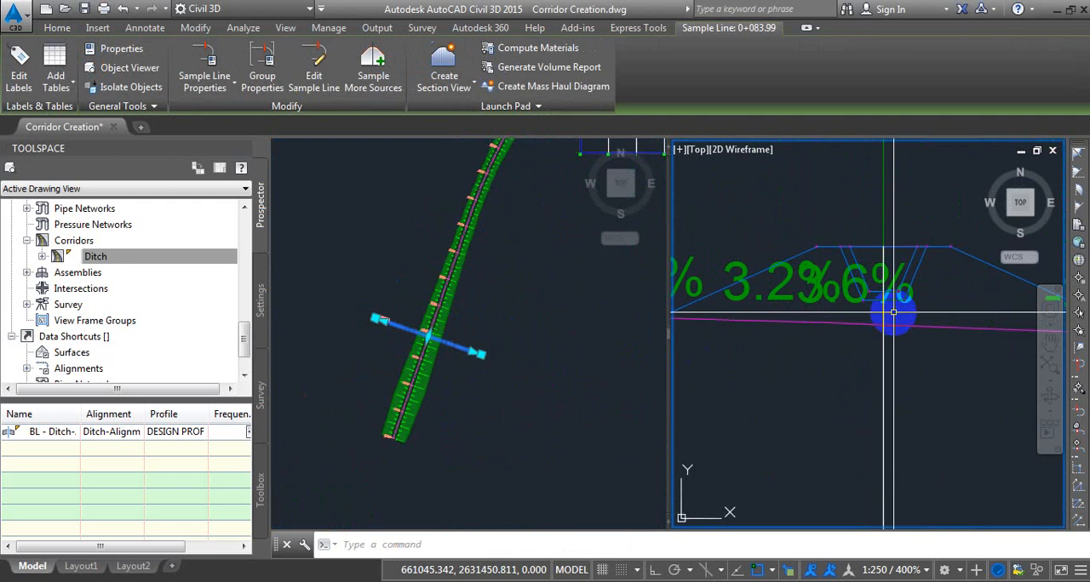
Open the SL Collection - 1 material list from the section view and add a material named Fill under Cut & Fill In Section.
key(Escape)
click(918, 470)
click(841, 433)
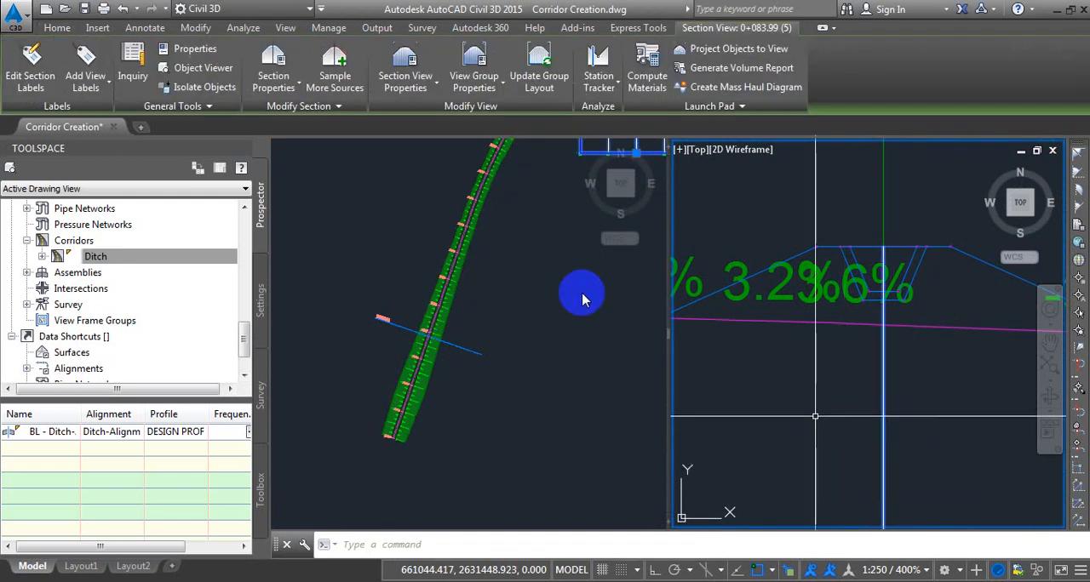
click(647, 77)
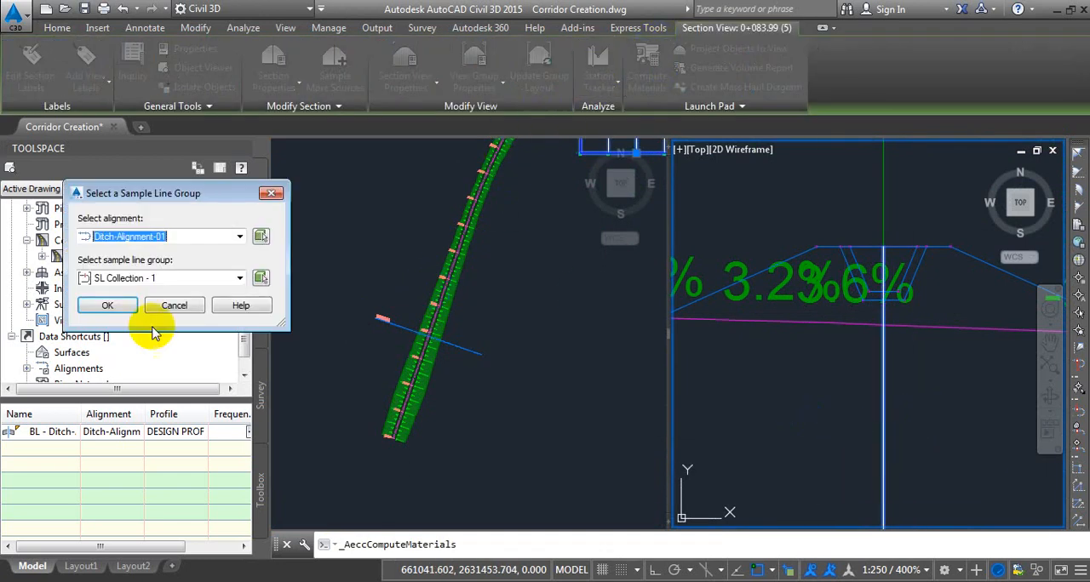
click(108, 305)
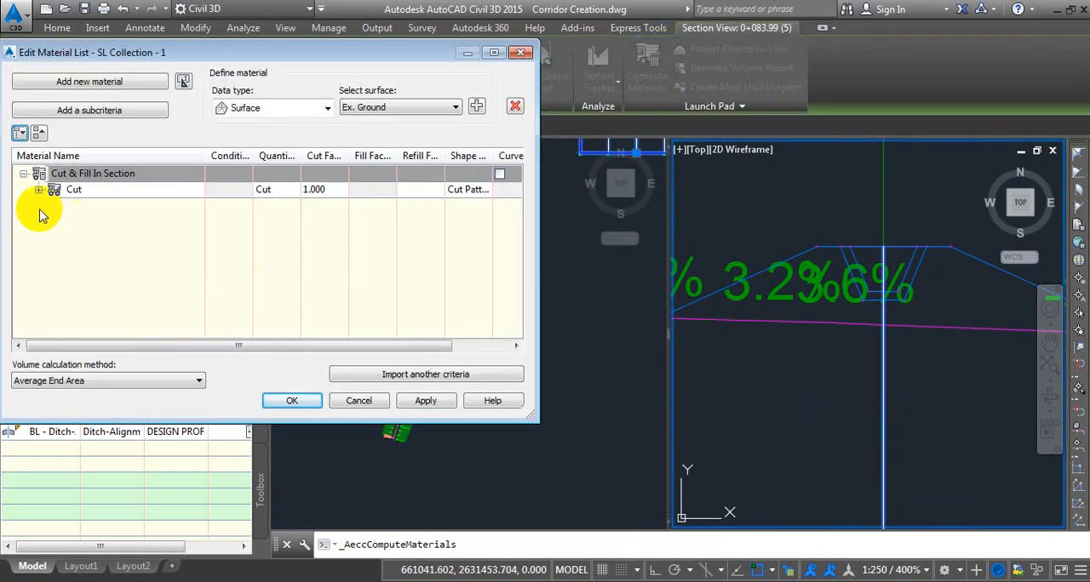
right_click(89, 174)
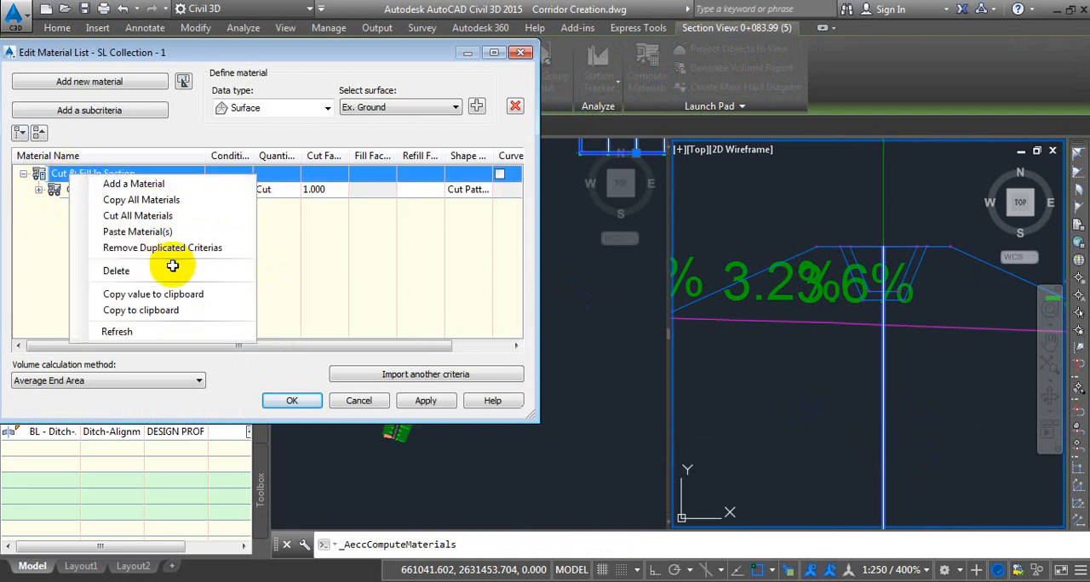
click(136, 183)
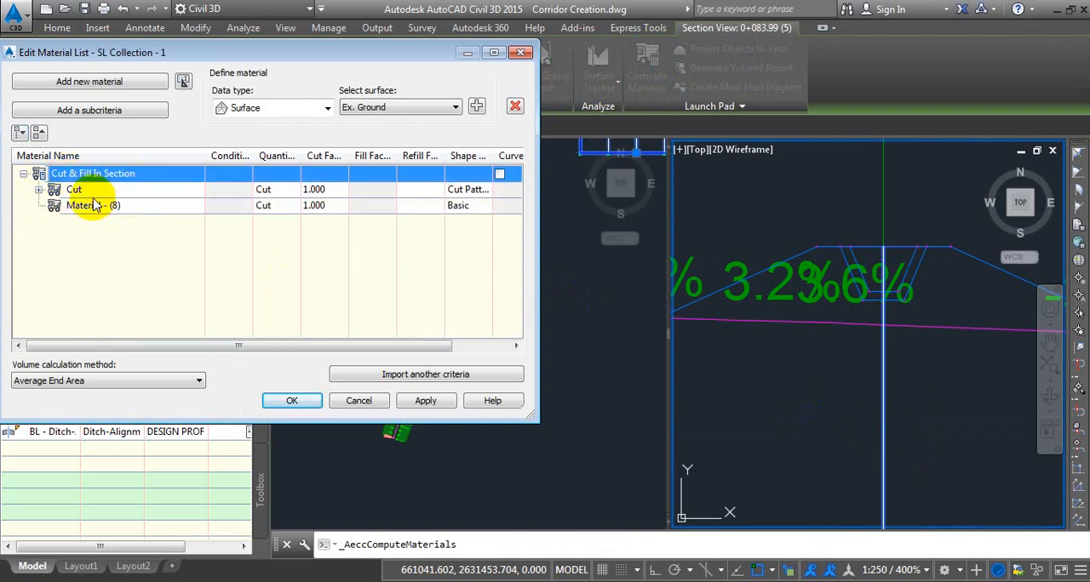
click(137, 206)
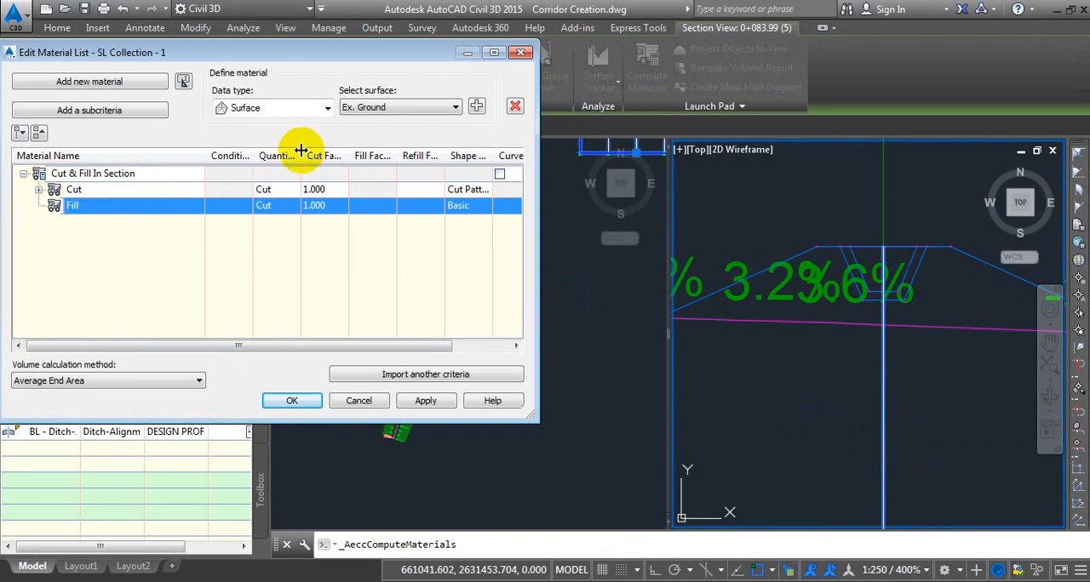
Set the Fill material's quantity type to Fill and accept the material list.
drag(301, 151, 341, 153)
click(303, 206)
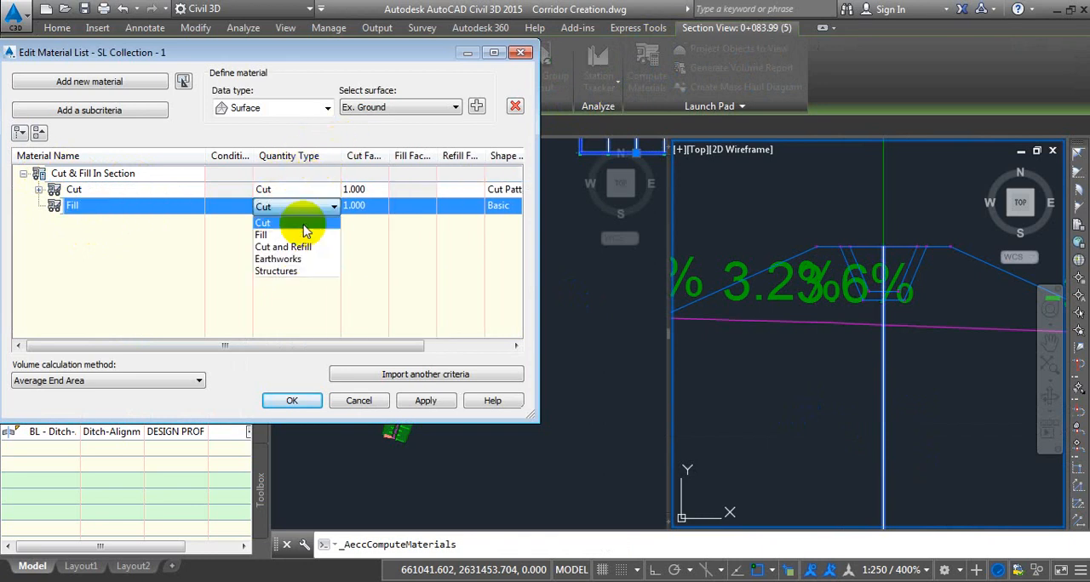
click(295, 236)
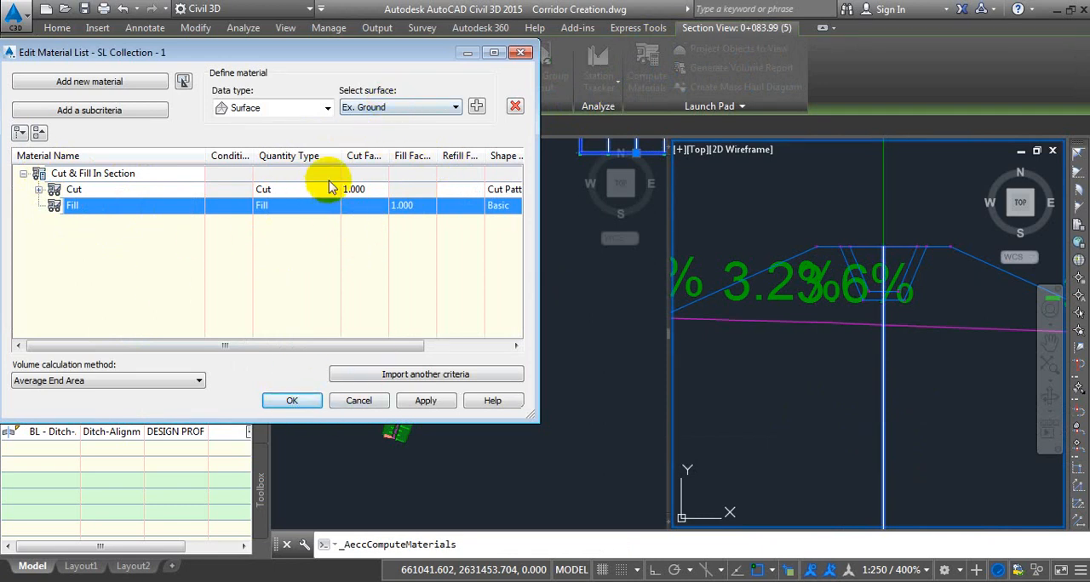
click(387, 108)
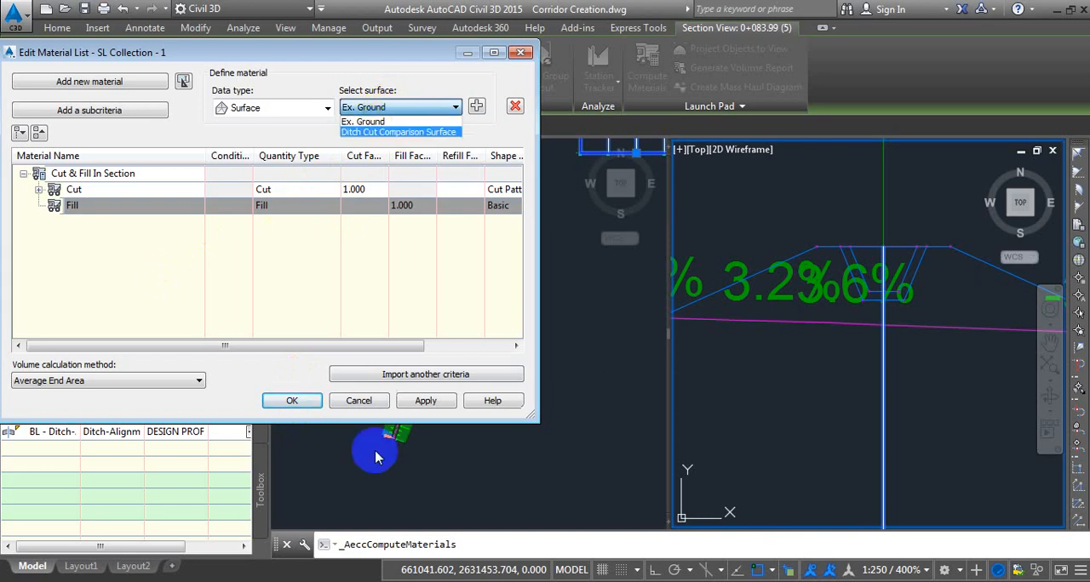
click(323, 311)
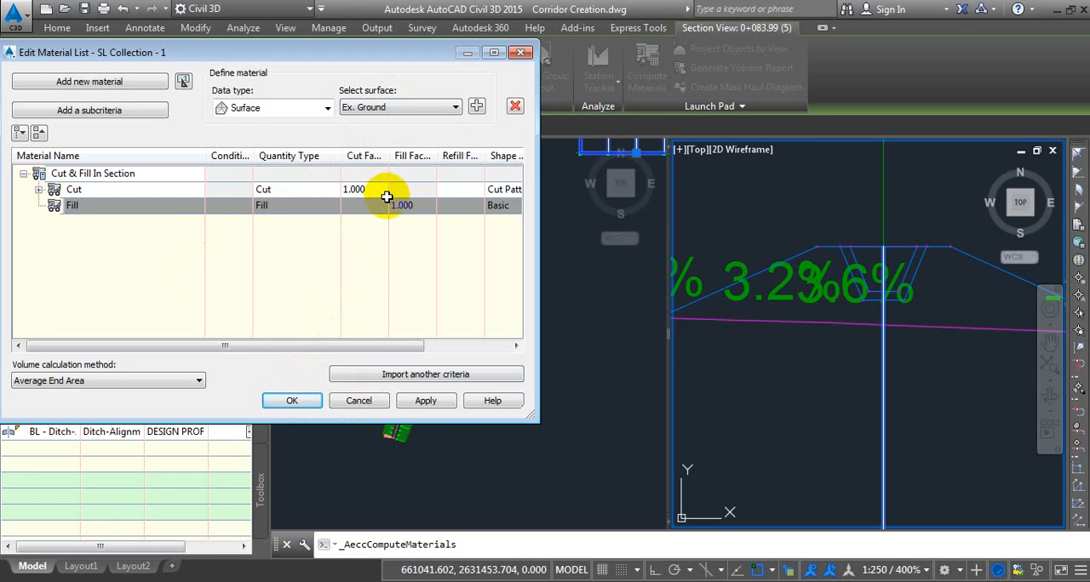
click(304, 405)
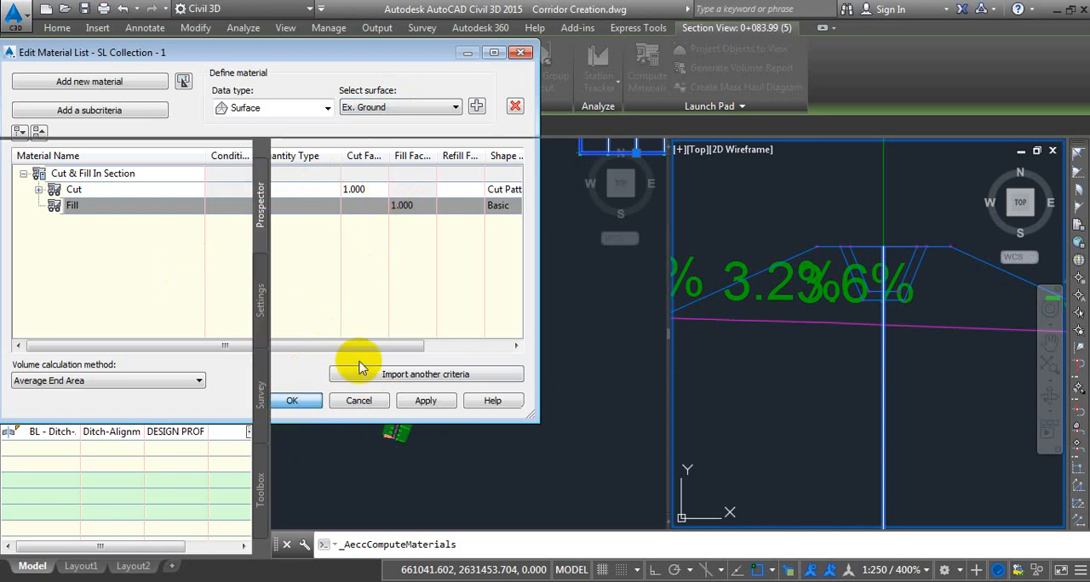
Add the Ditch Fill Comparison Surface to the sampled section sources of SL Collection - 1.
click(518, 299)
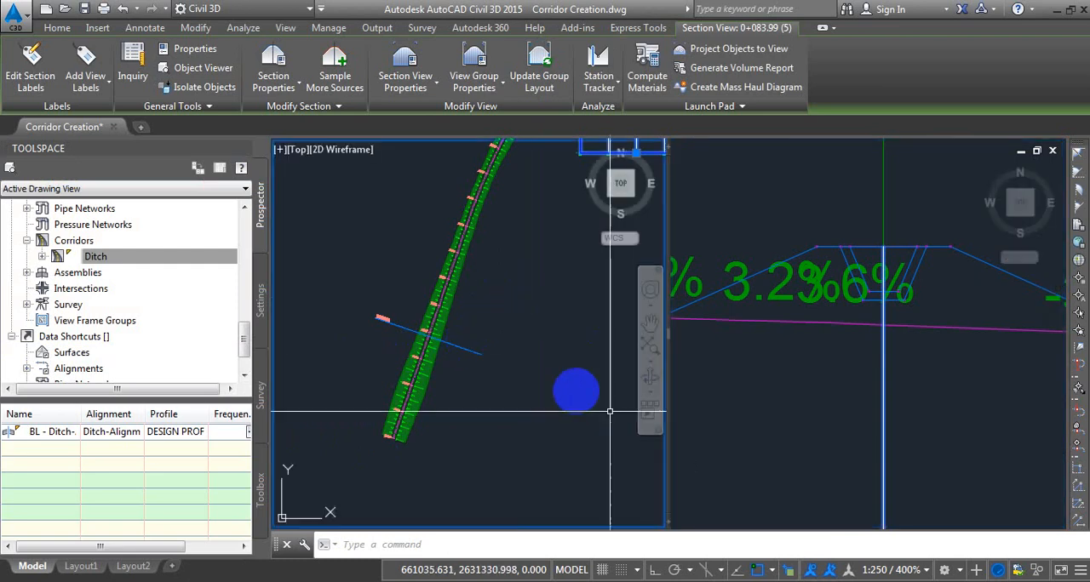
click(945, 453)
click(933, 453)
click(866, 419)
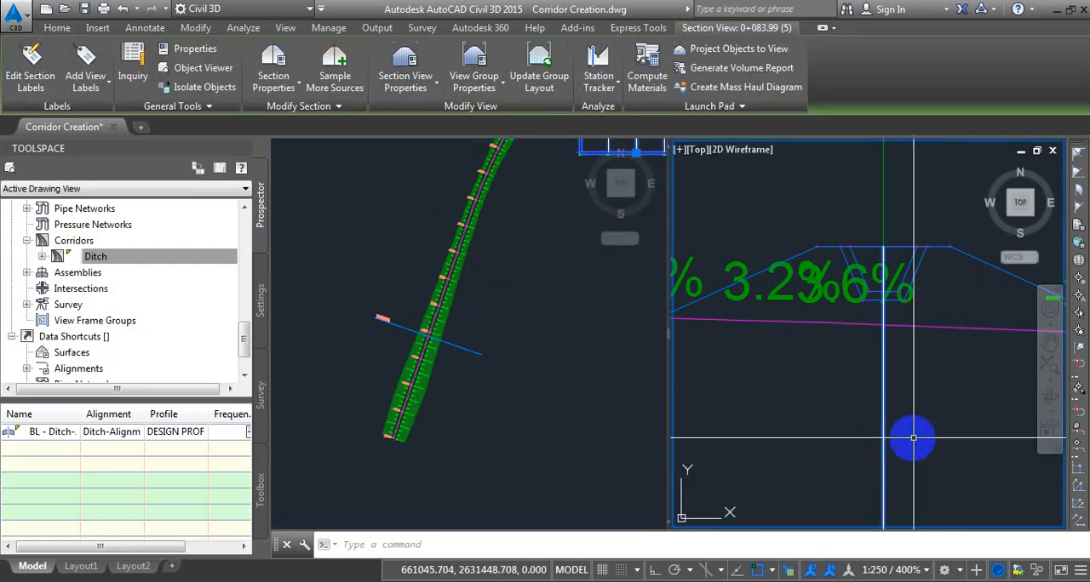
scroll(912, 437, down, 3)
click(572, 326)
middle_drag(580, 211, 440, 389)
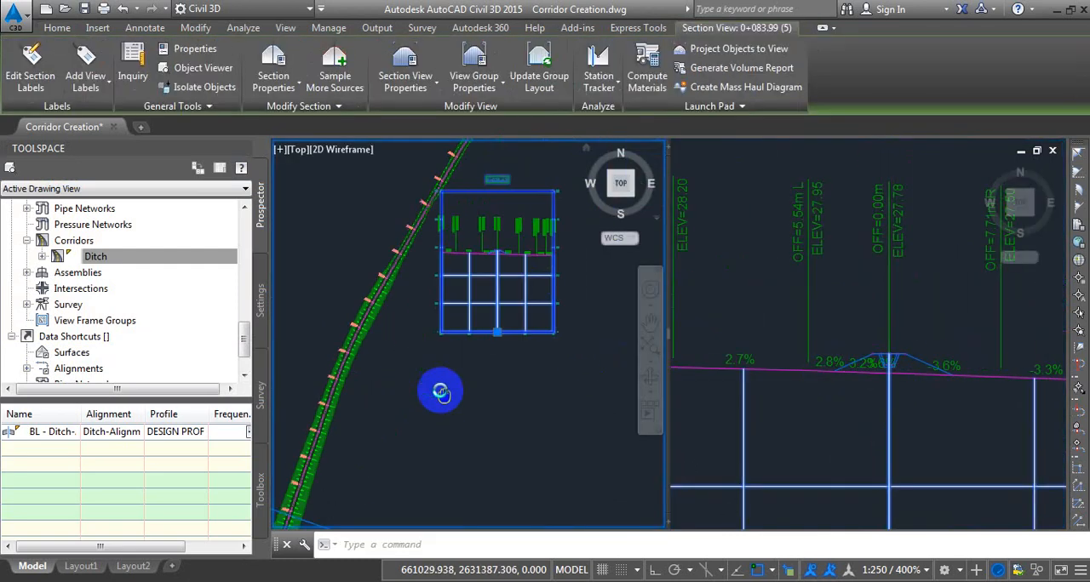
scroll(515, 241, up, 2)
middle_drag(516, 253, 503, 252)
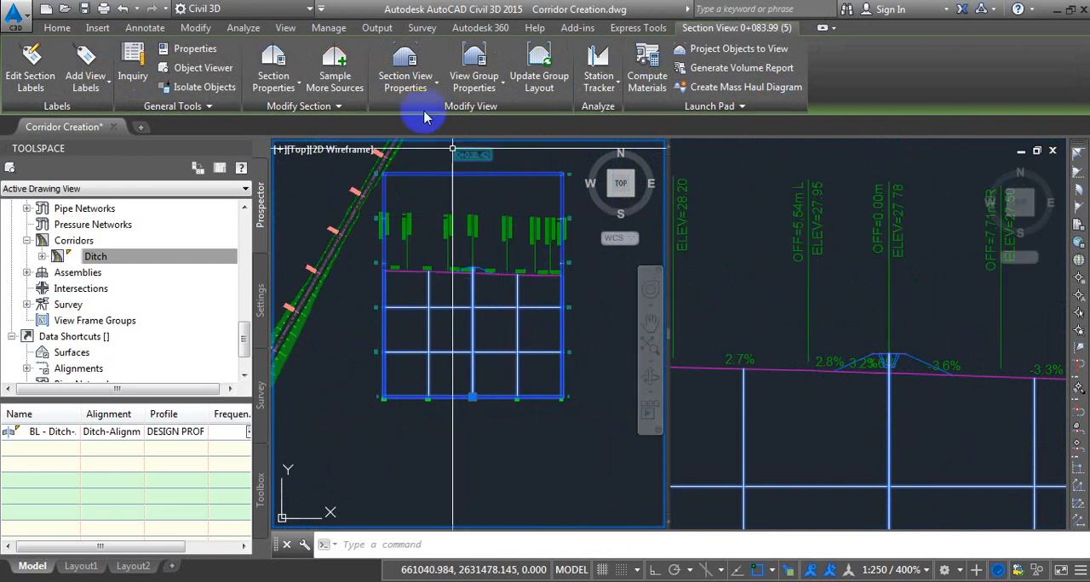
click(335, 77)
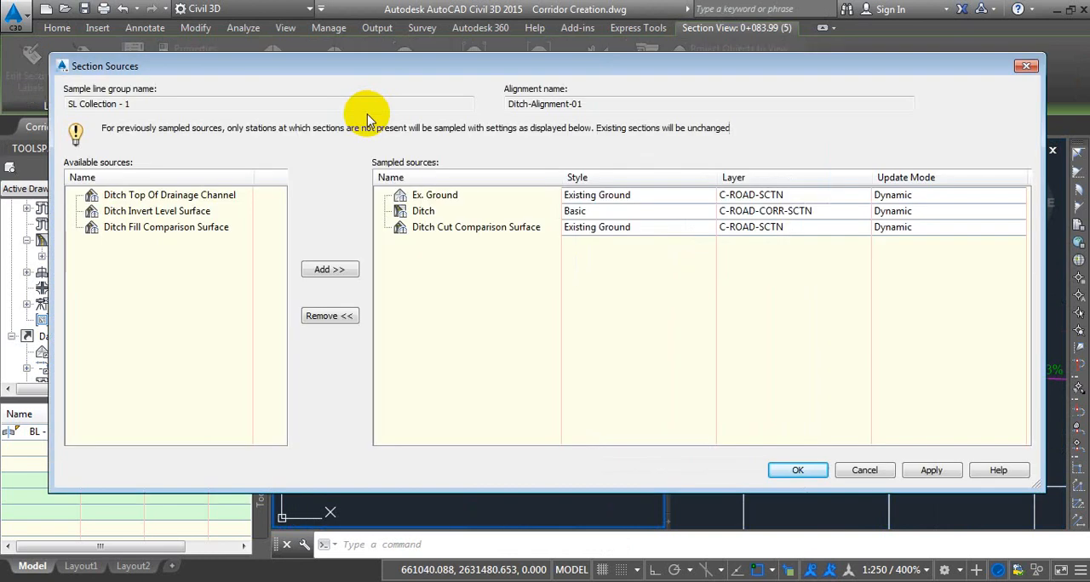
click(159, 230)
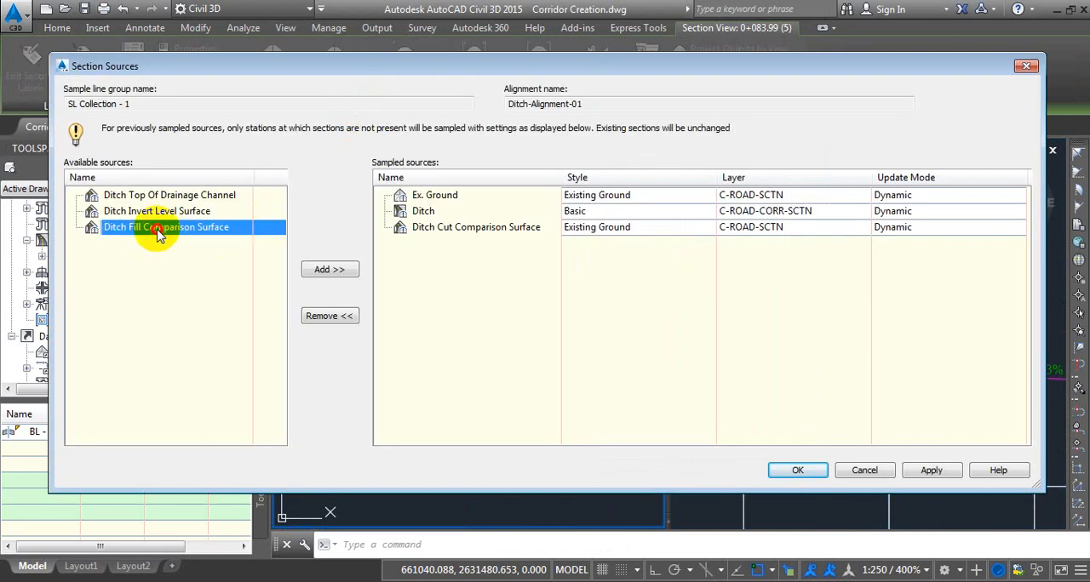
click(330, 270)
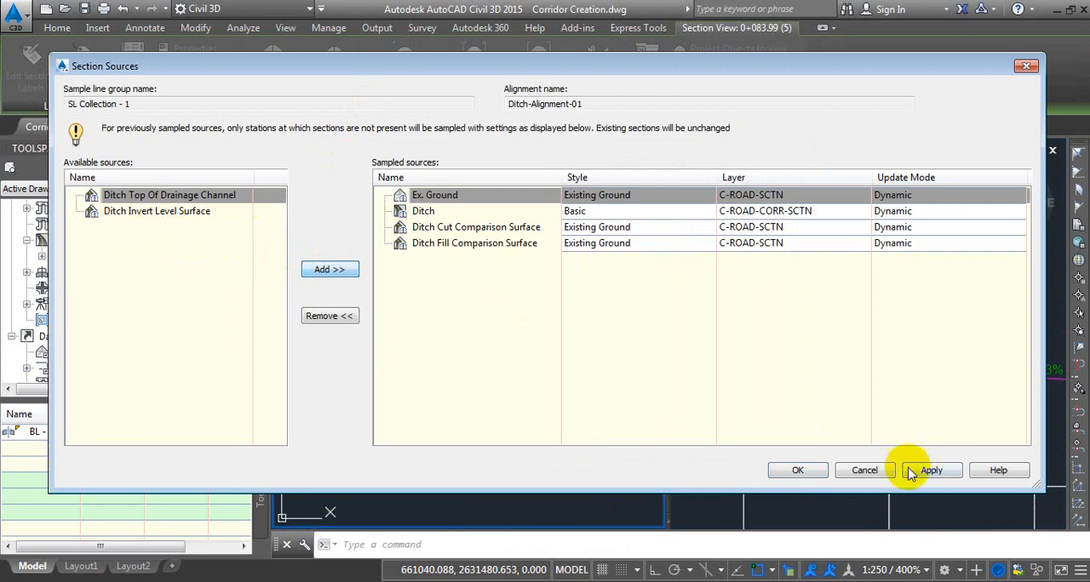
click(800, 470)
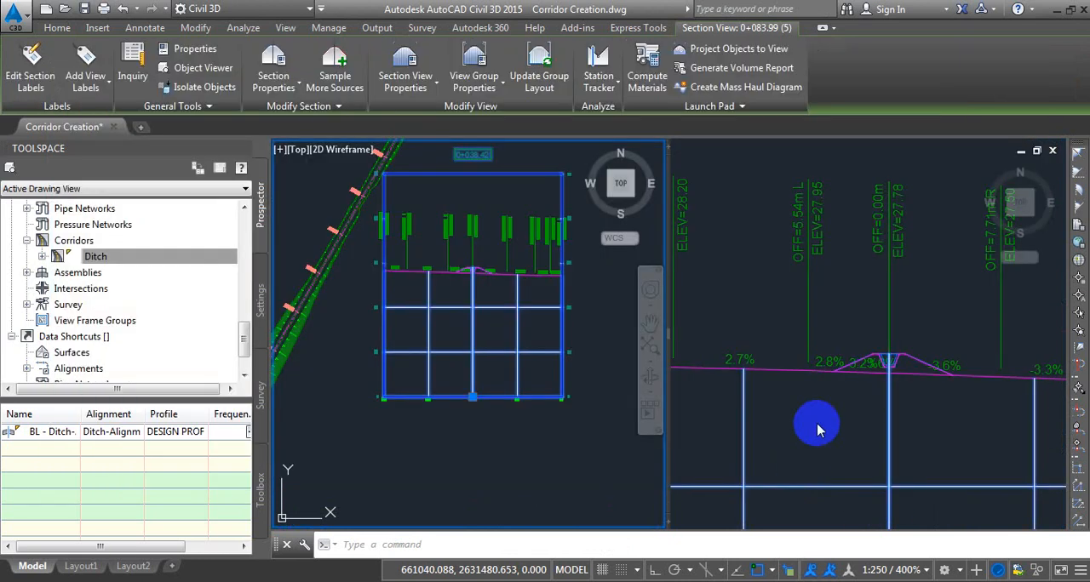
Reopen the SL Collection - 1 material list from the section view at station 0+038.42.
click(864, 453)
click(817, 451)
click(889, 432)
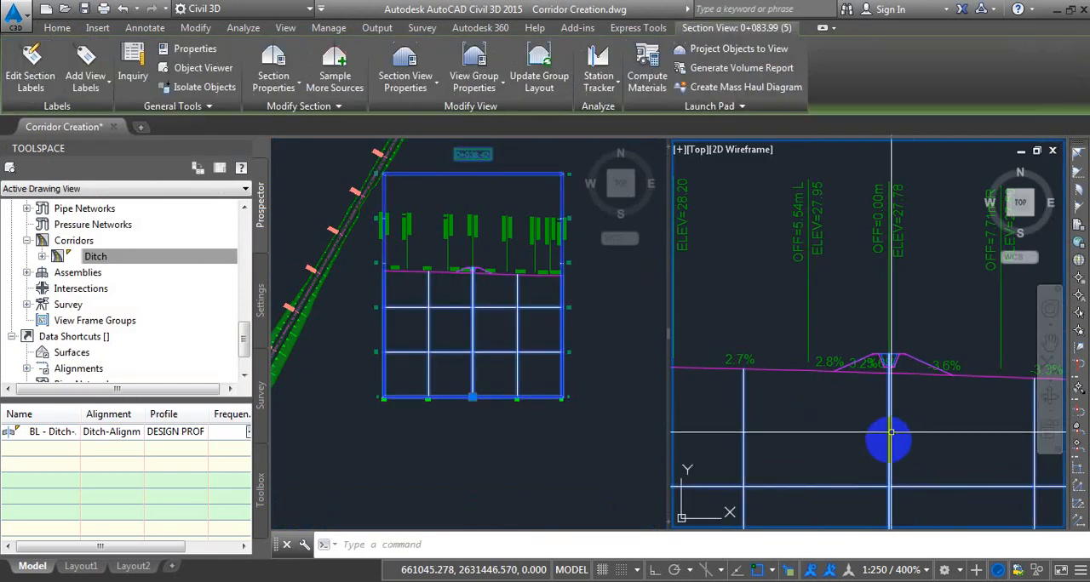
click(907, 443)
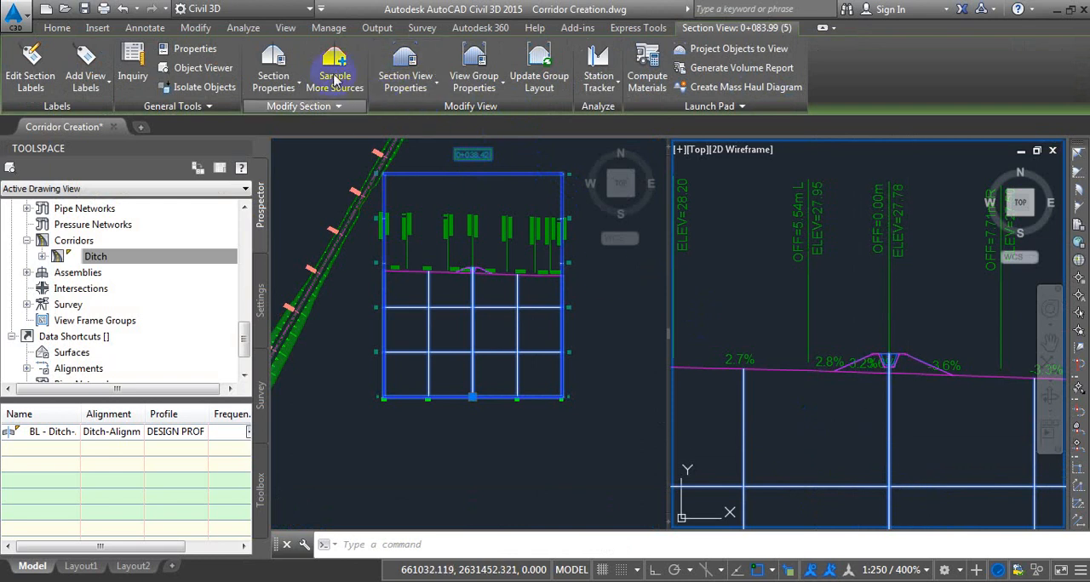
click(648, 68)
click(111, 303)
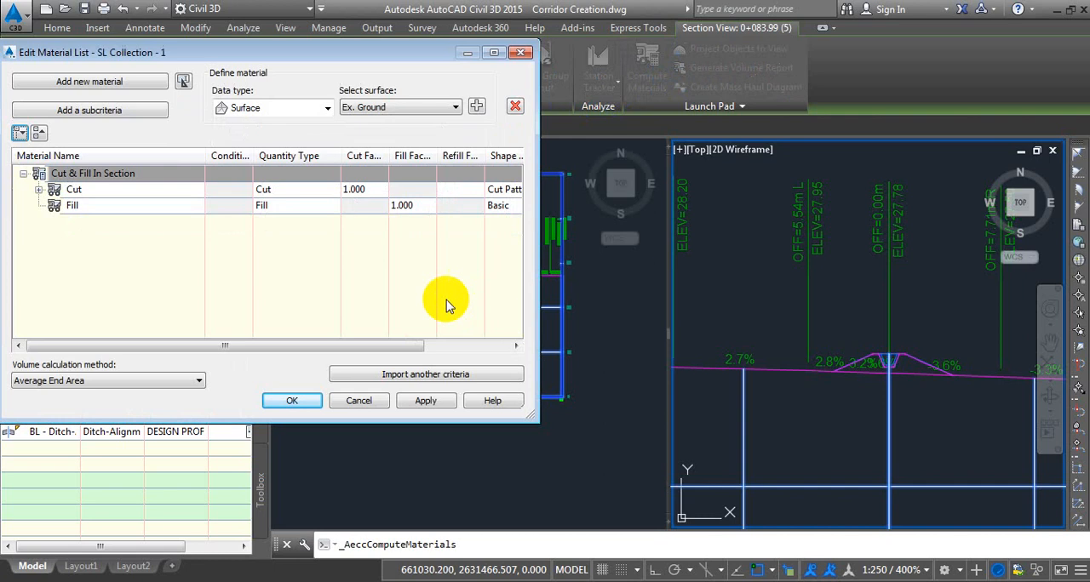
drag(262, 61, 375, 27)
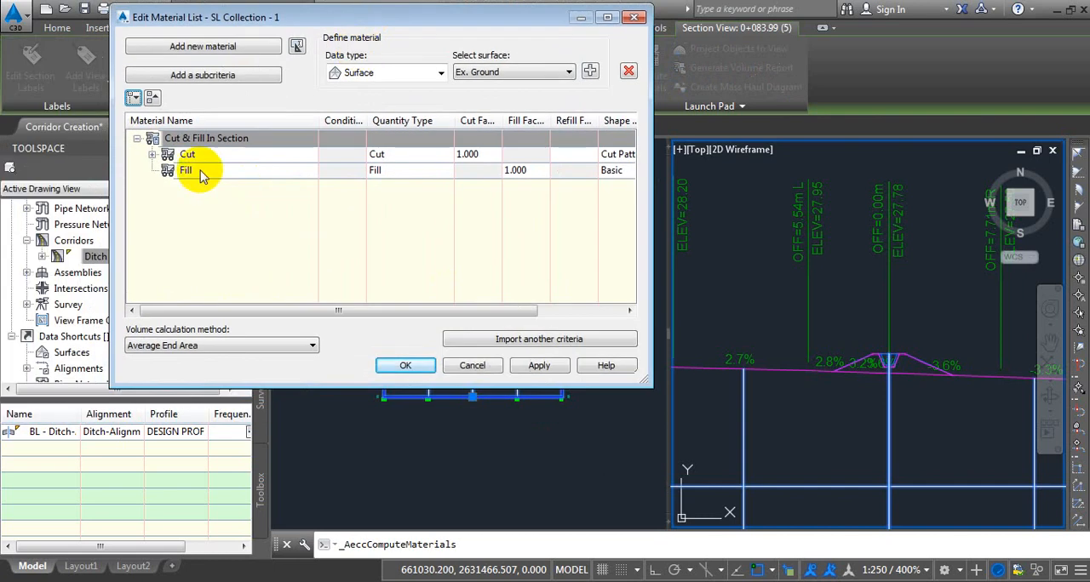
Add Ex. Ground and Ditch Fill Comparison Surface to the Fill material, keeping both surface conditions at Above.
click(217, 173)
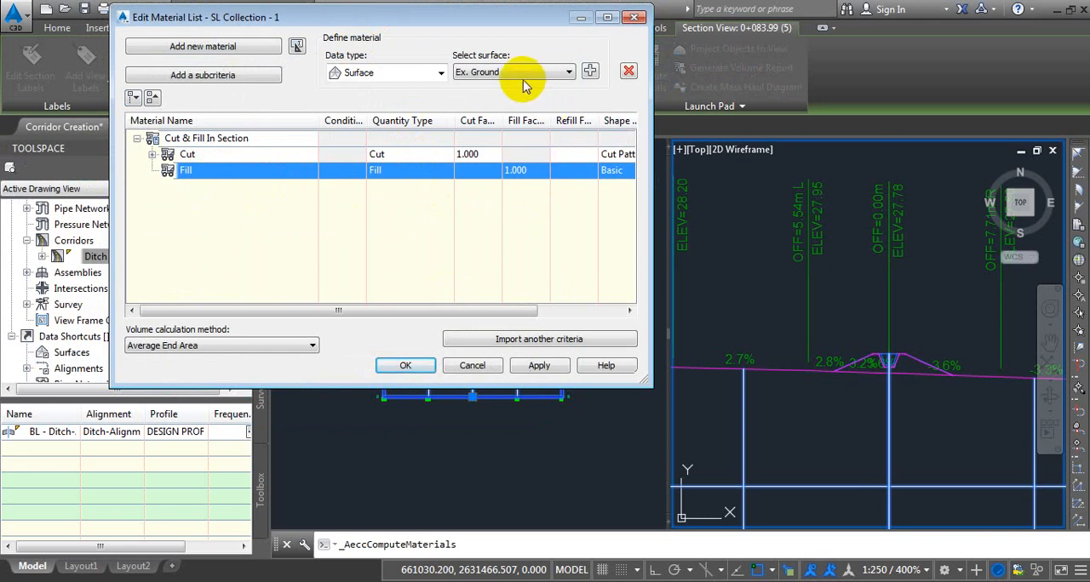
click(591, 72)
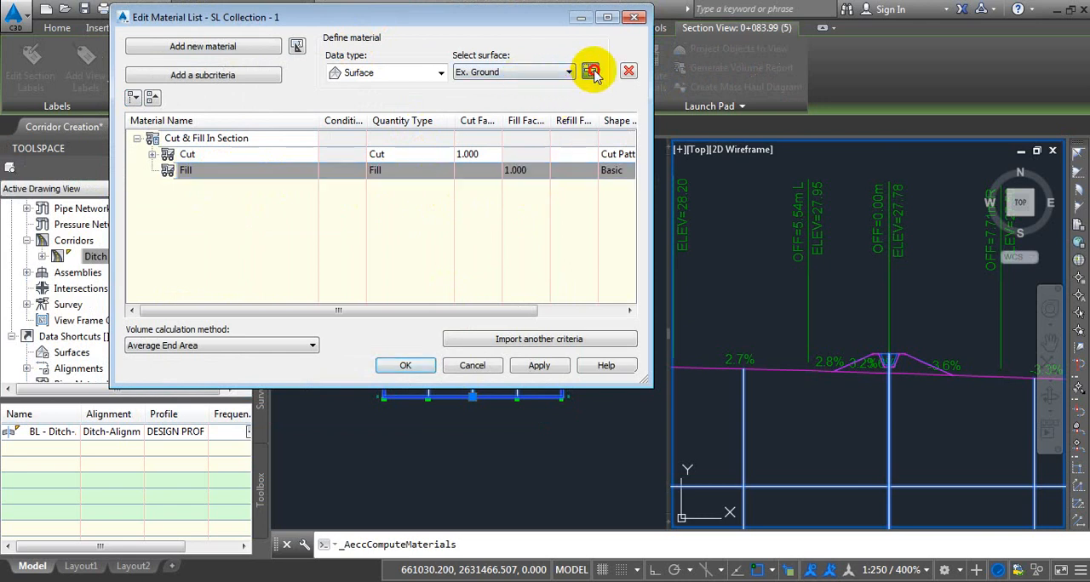
click(490, 75)
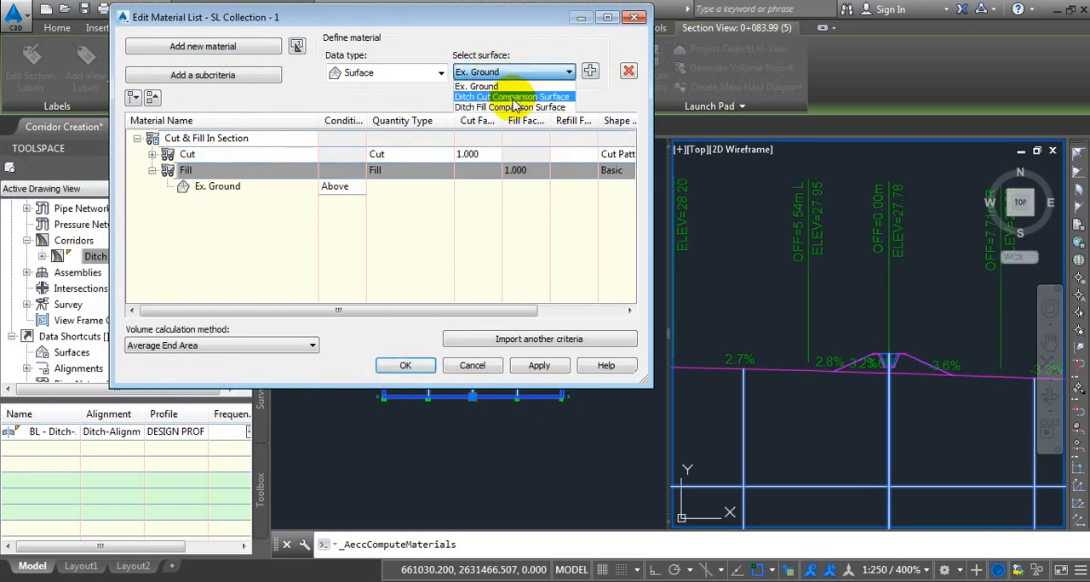
click(519, 107)
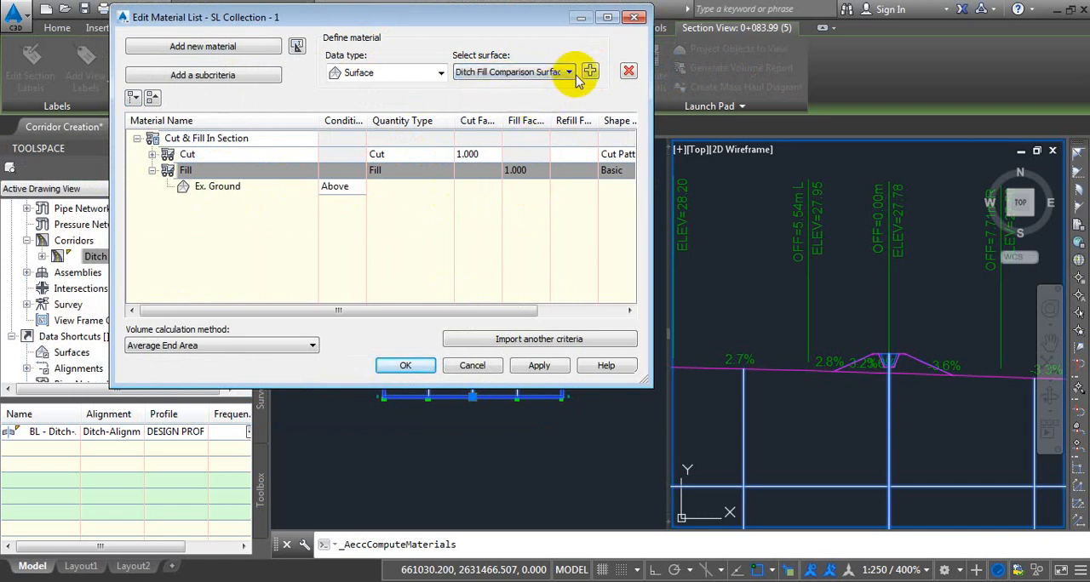
click(591, 71)
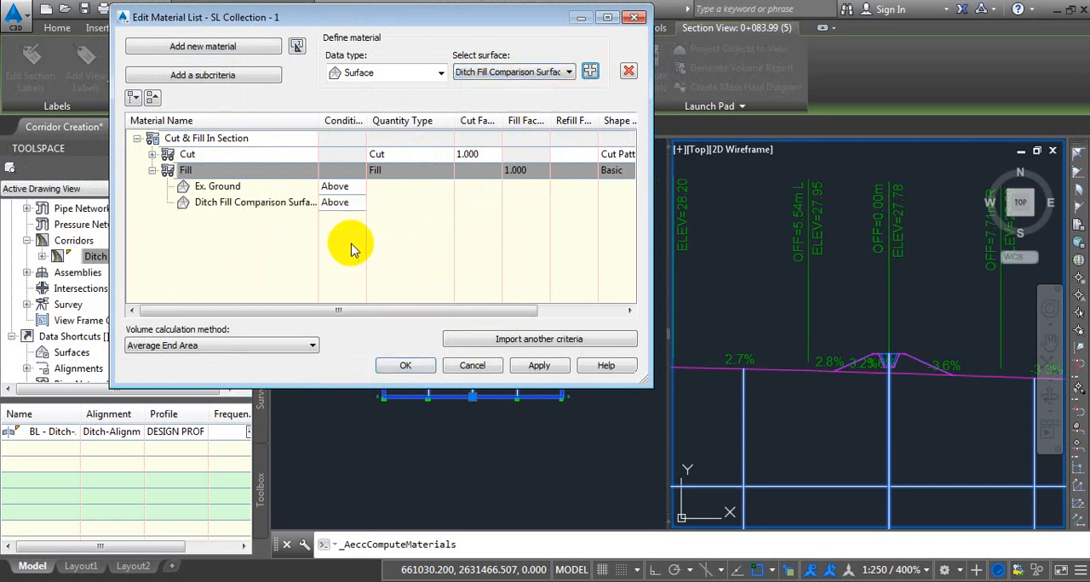
click(242, 189)
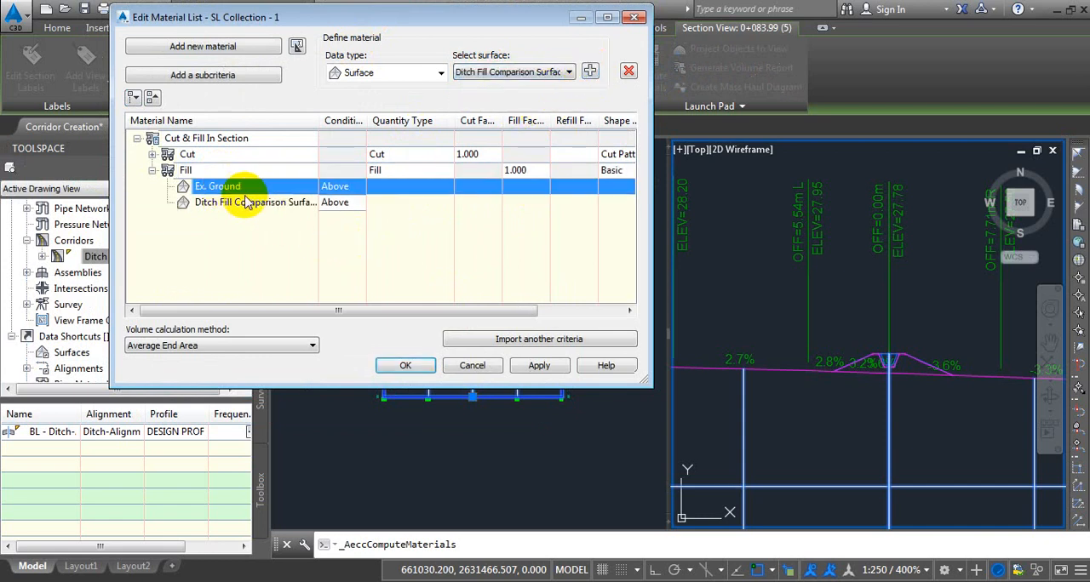
click(343, 201)
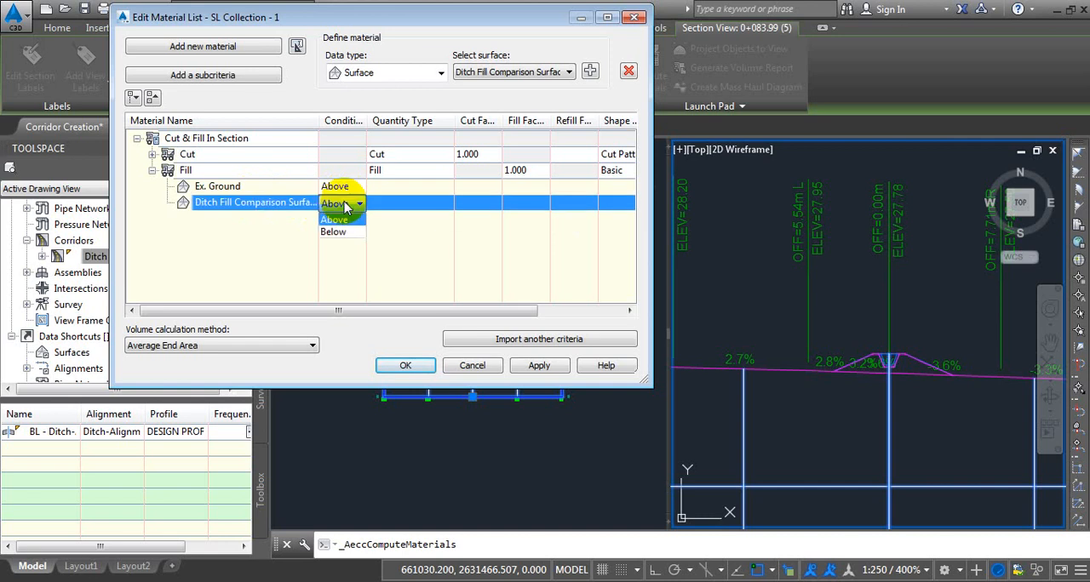
click(261, 244)
Copy the Cut Pattern Section shape style for the Fill material and name the copy Fill Pattern Section.
drag(362, 310, 474, 312)
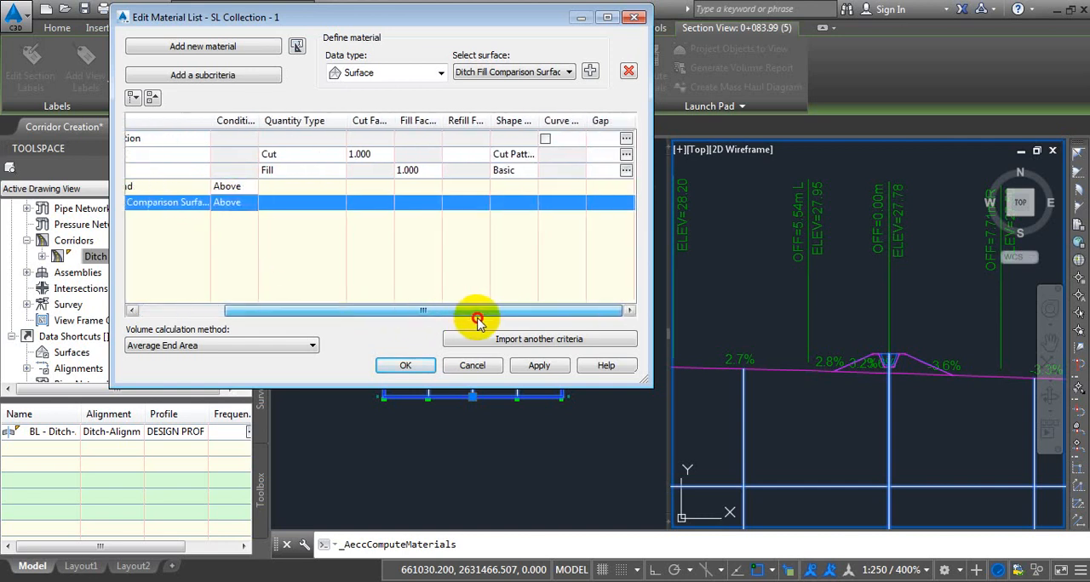
click(509, 171)
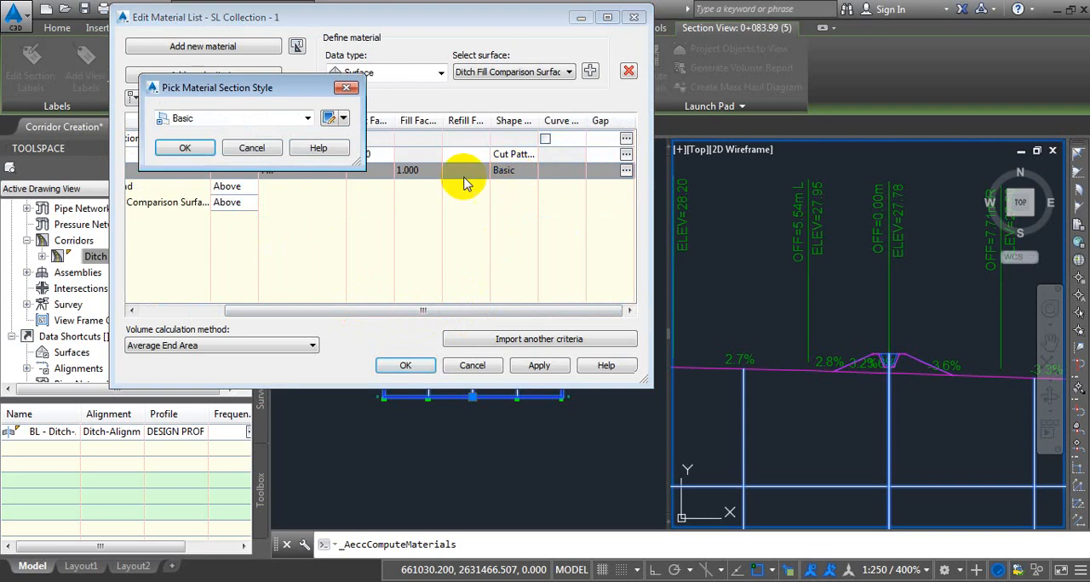
click(254, 120)
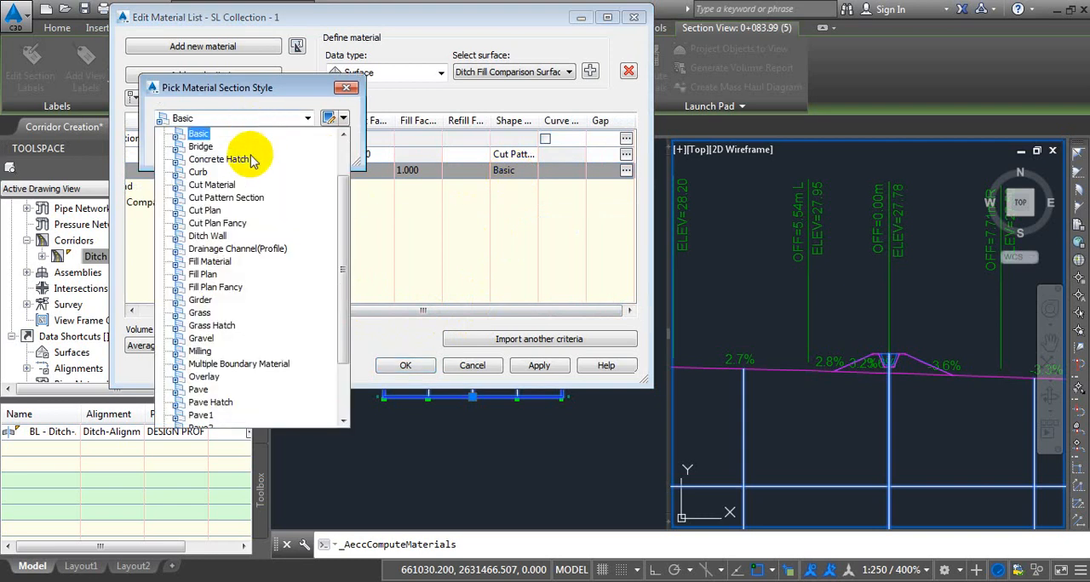
click(252, 200)
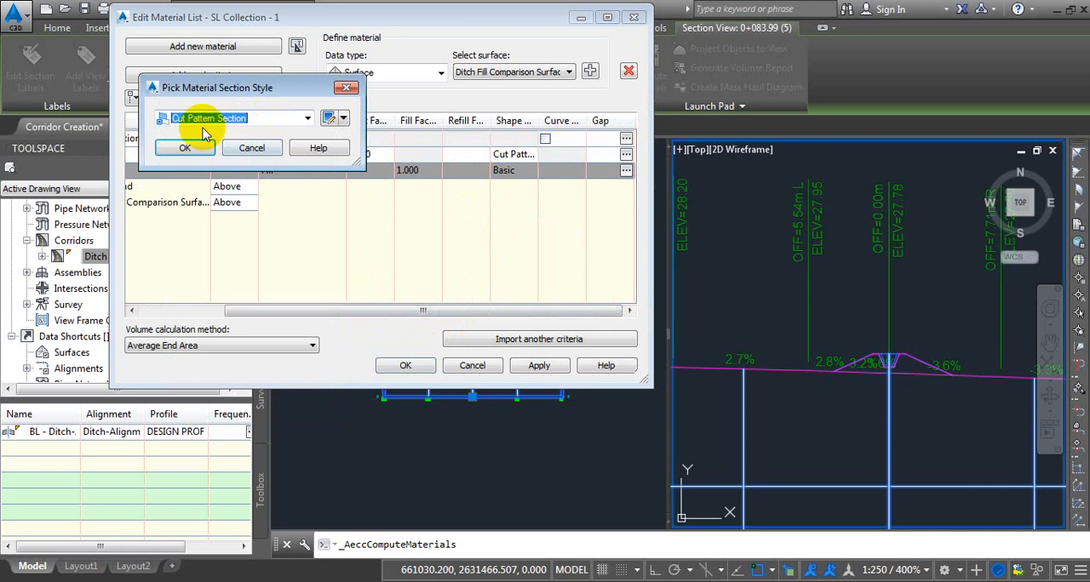
click(343, 121)
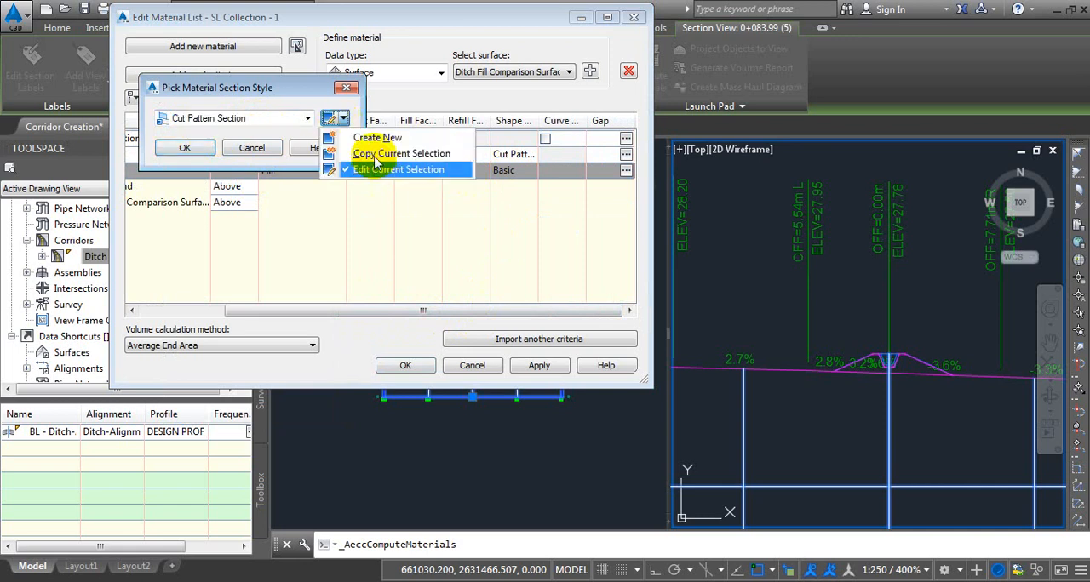
click(375, 154)
click(60, 40)
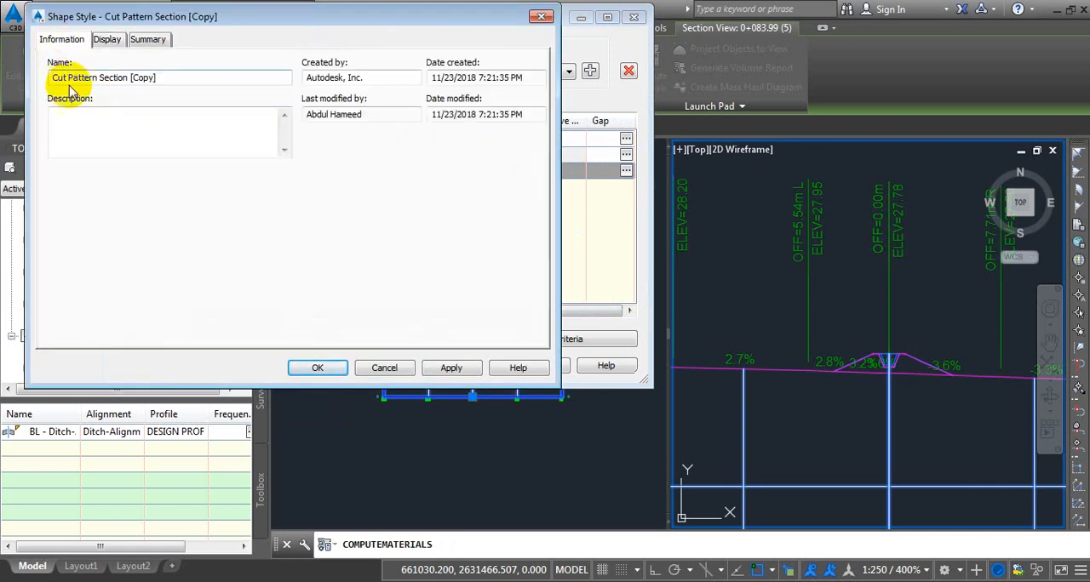
drag(69, 76, 19, 73)
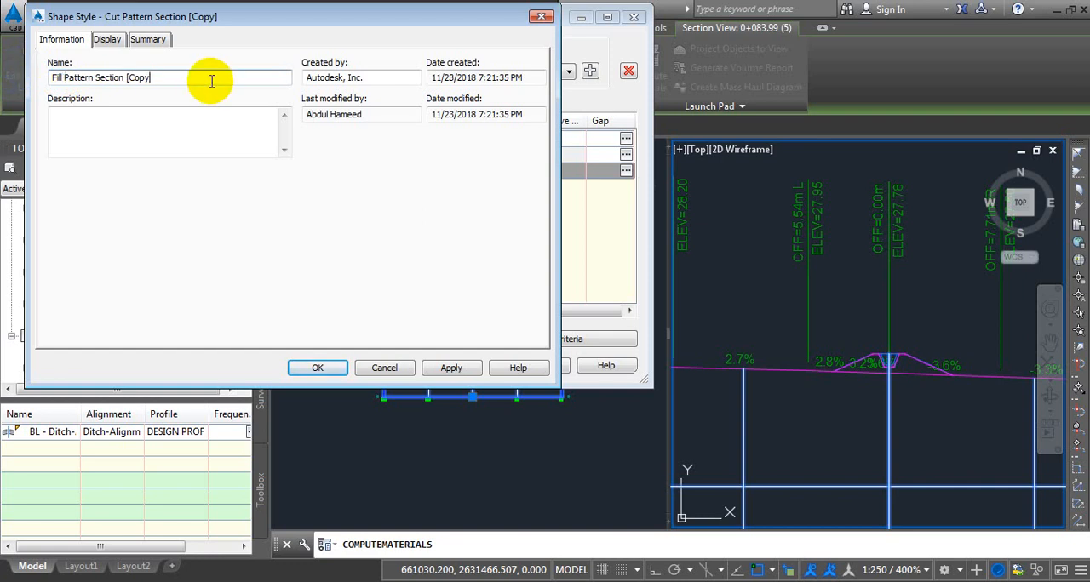
Make the style's Shape Area Fill green in the Section view direction, assign it to Fill and accept the material list.
click(106, 39)
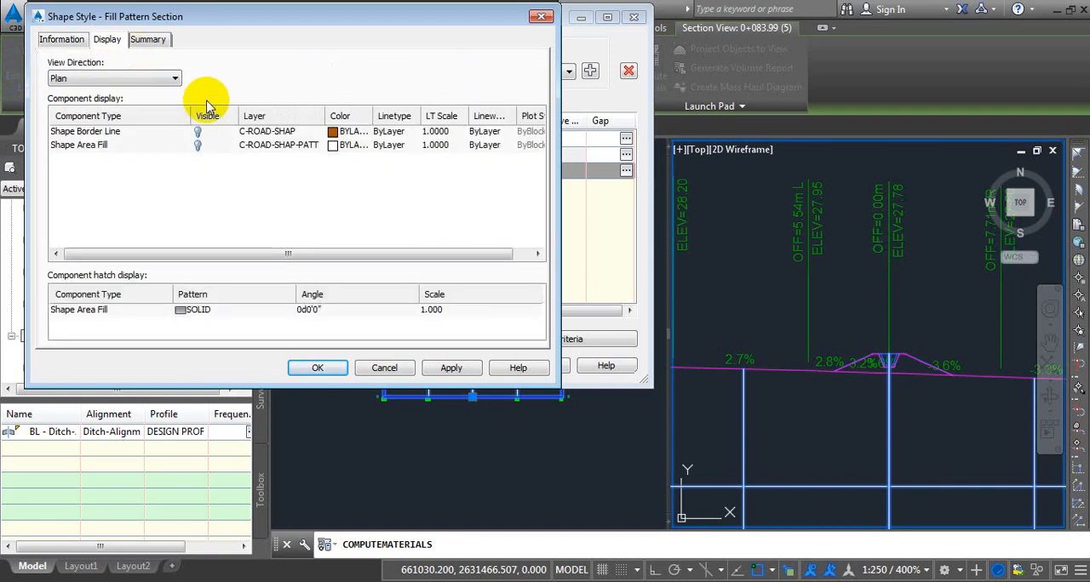
click(98, 78)
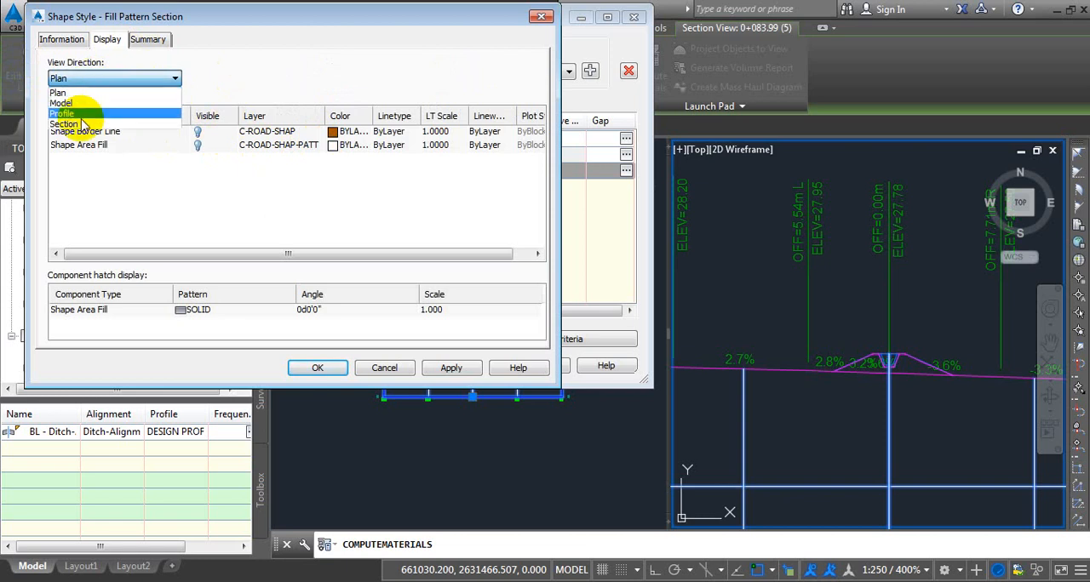
click(73, 109)
click(334, 149)
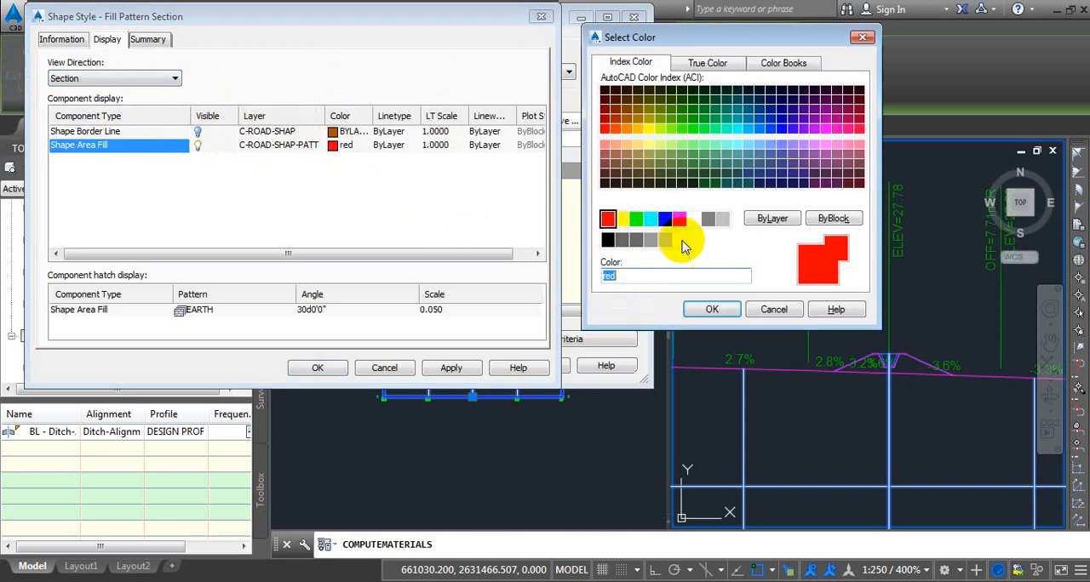
click(652, 220)
click(708, 309)
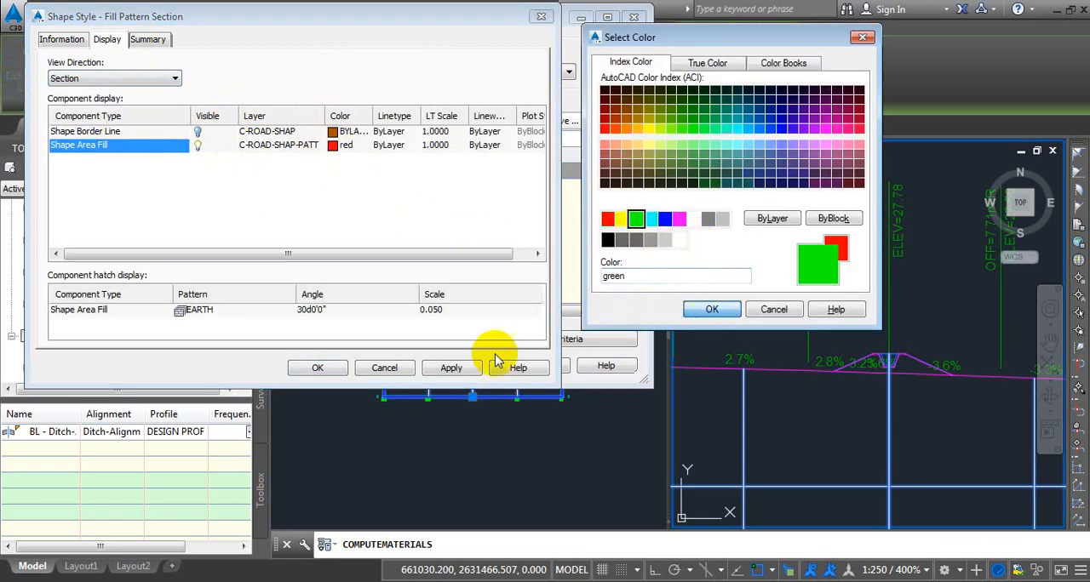
click(345, 367)
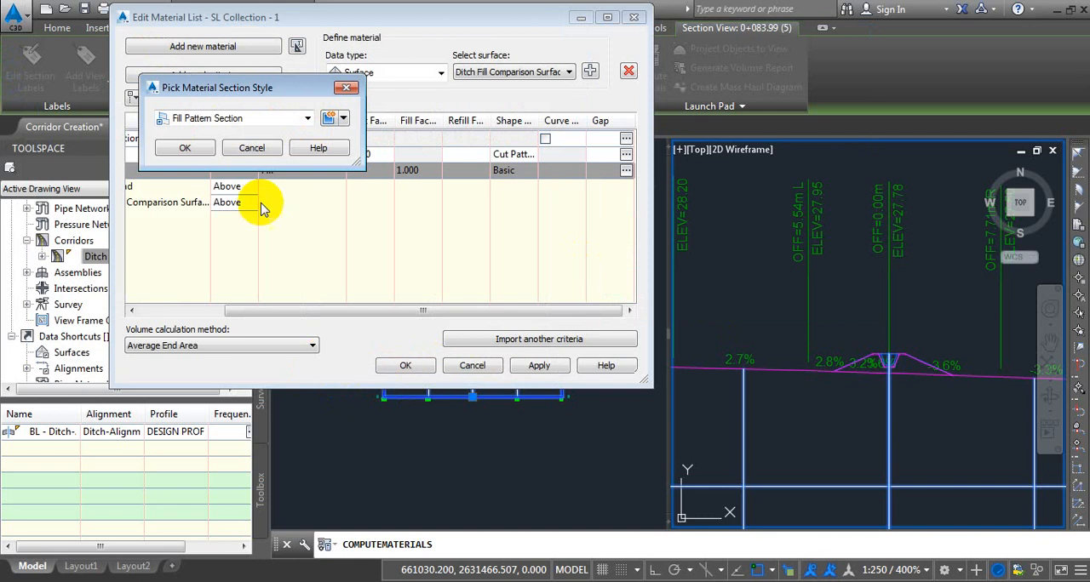
click(167, 147)
click(405, 364)
Examine the hatched area between the ditch outline and the ground line in the 0+038.42 section view.
scroll(889, 379, up, 4)
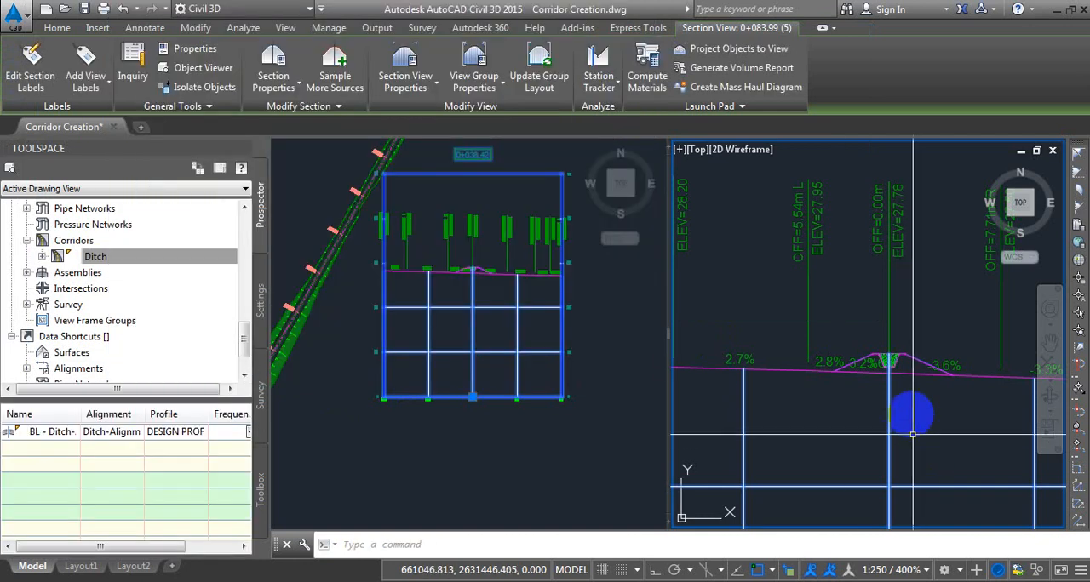
scroll(894, 385, up, 2)
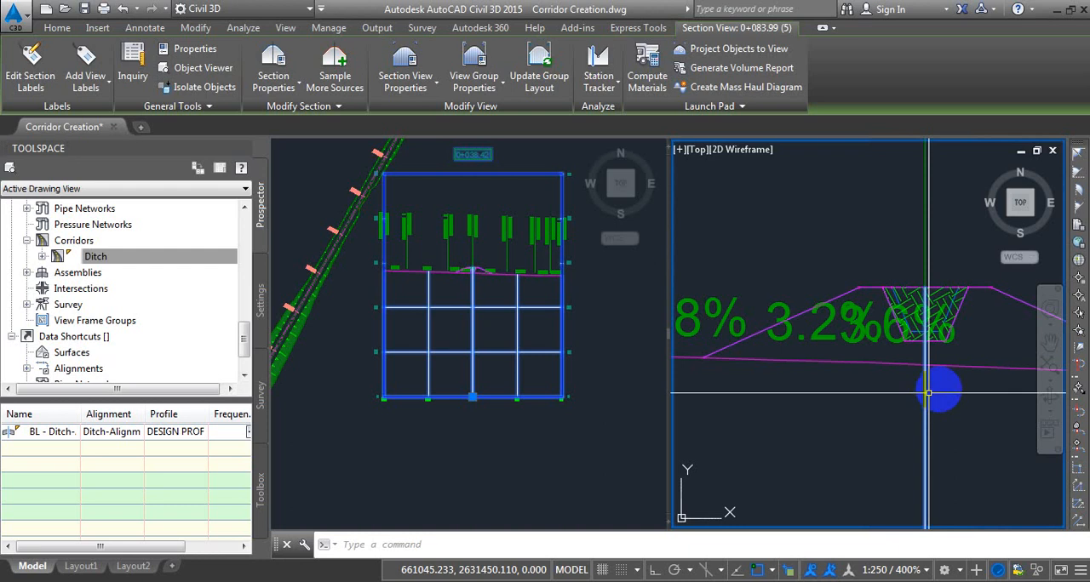
scroll(897, 344, down, 2)
scroll(914, 340, up, 2)
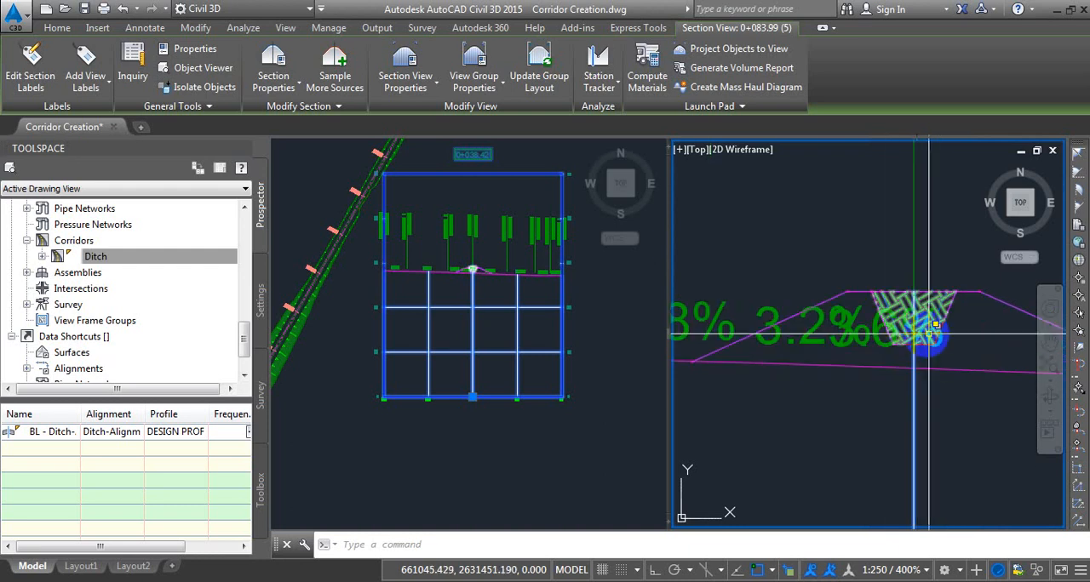
scroll(924, 329, down, 3)
scroll(898, 325, up, 4)
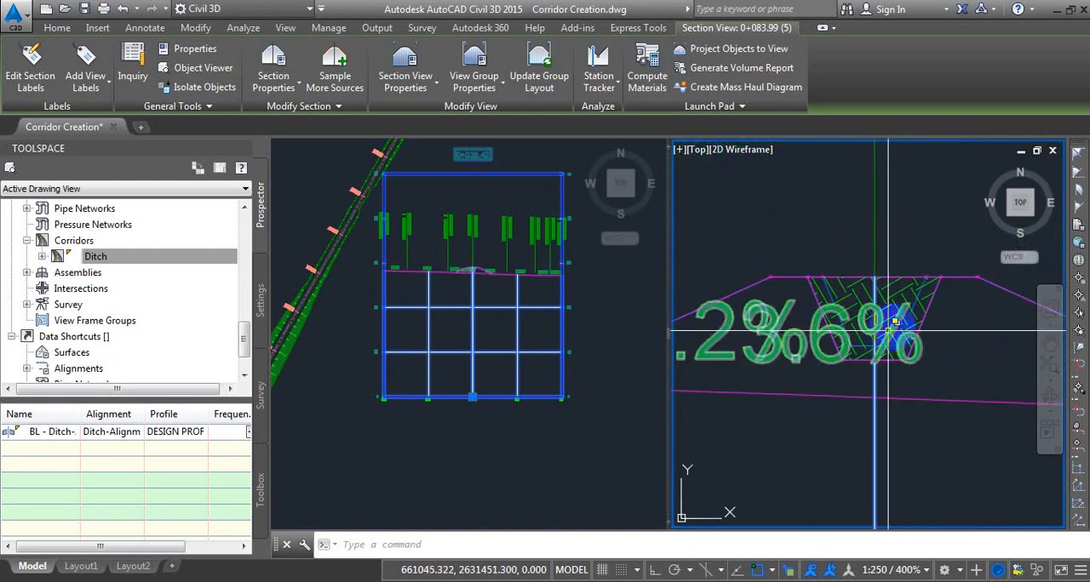
scroll(892, 327, down, 3)
scroll(902, 317, up, 2)
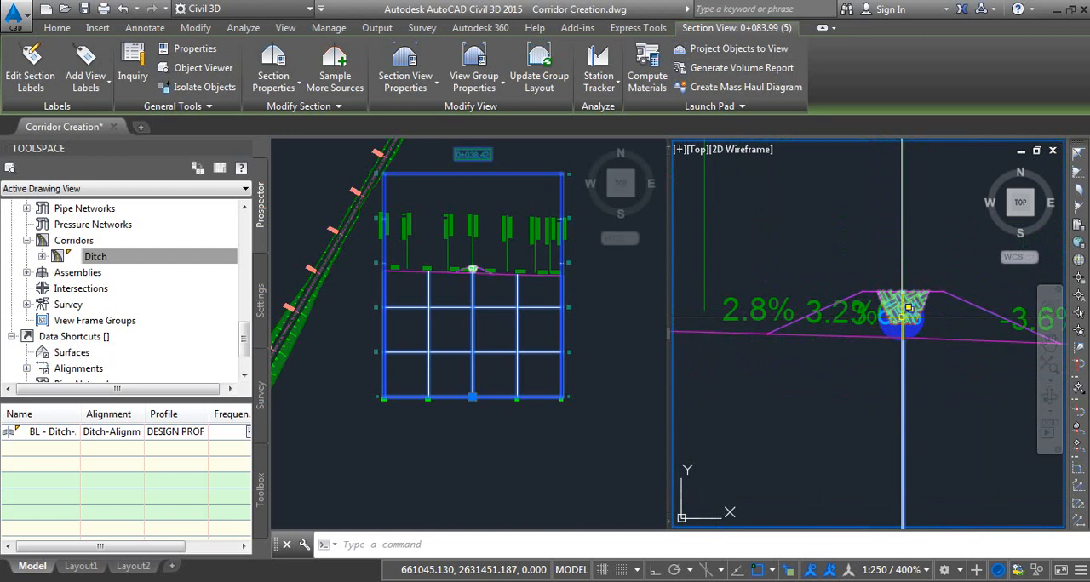
scroll(902, 318, down, 5)
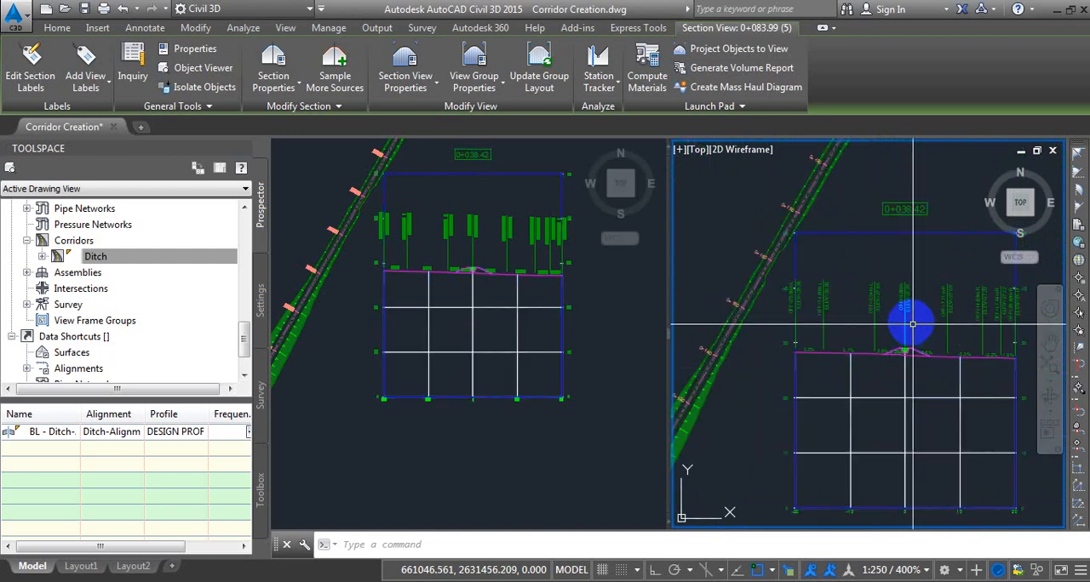
key(Escape)
scroll(913, 366, up, 4)
scroll(907, 356, down, 4)
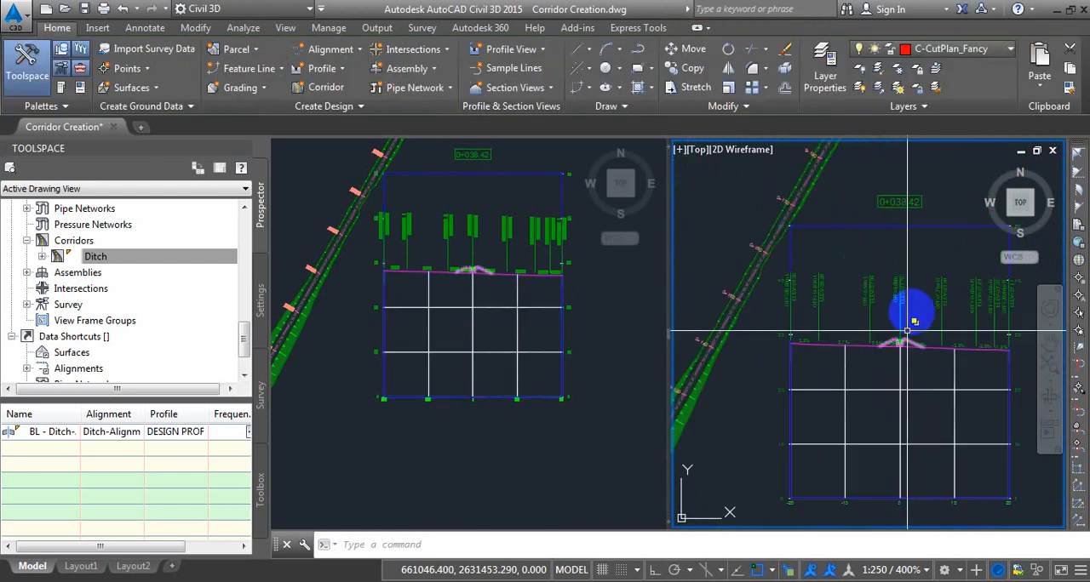
scroll(910, 305, up, 2)
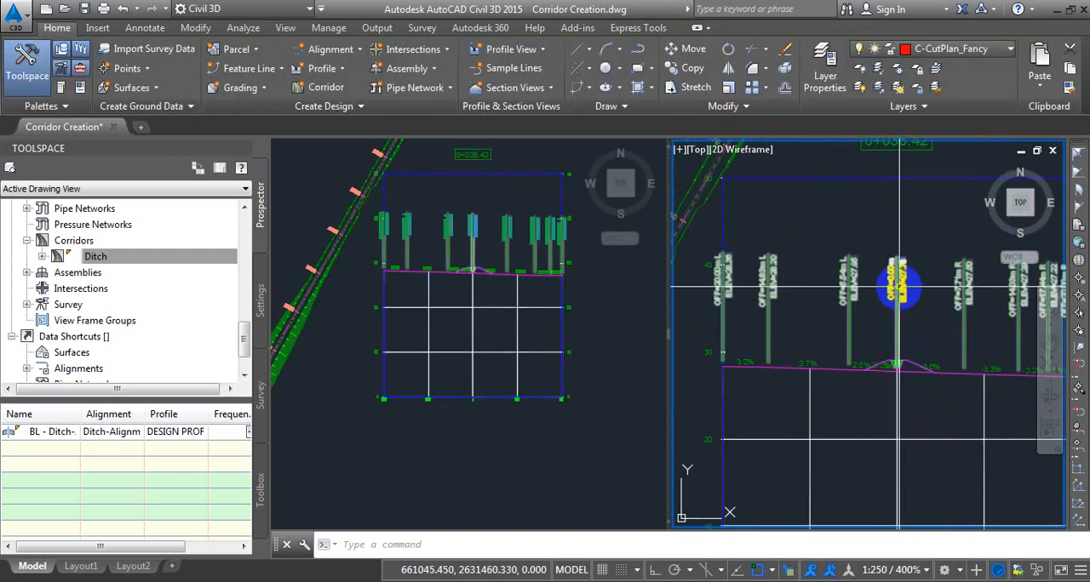
Delete the Percent Grade segment labels and the FG Section Offset grade break labels from the Ex. Ground section.
click(898, 290)
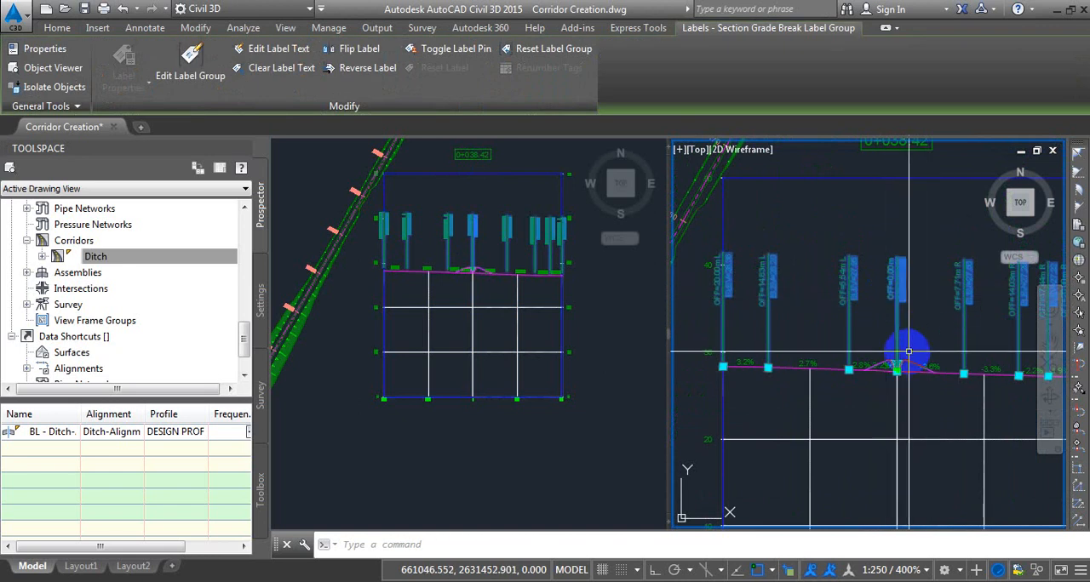
click(197, 63)
click(537, 211)
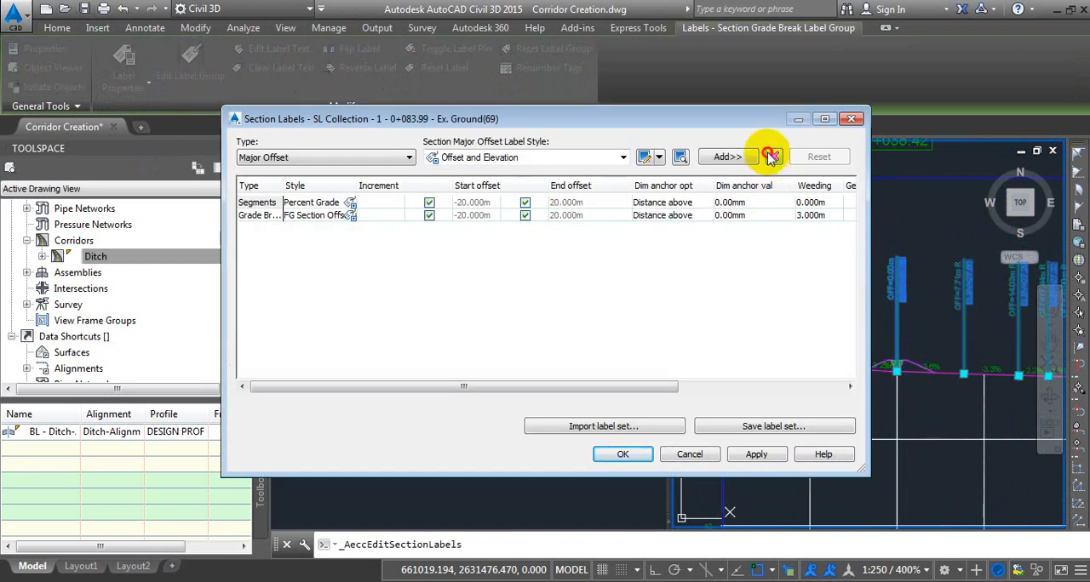
click(770, 157)
click(771, 157)
click(625, 453)
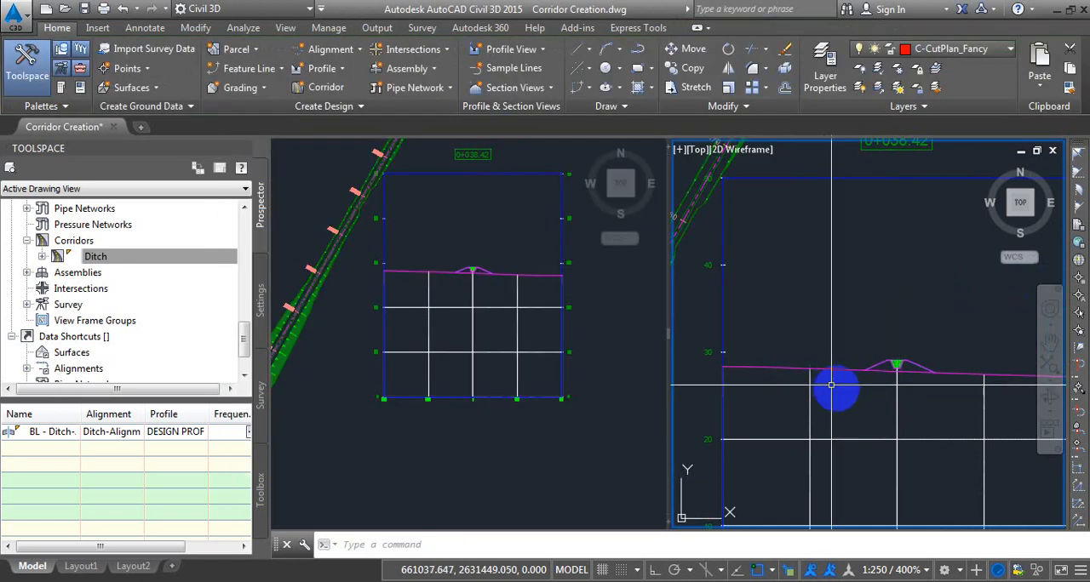
scroll(831, 386, up, 5)
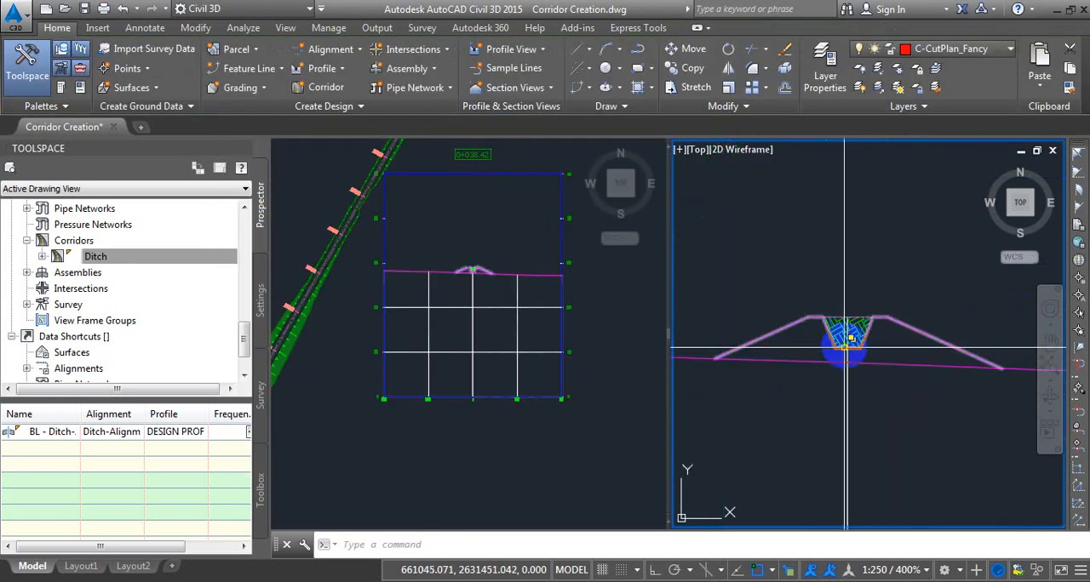
In the material list of SL Collection - 1, set the Fill material's Ditch Fill Comparison Surface condition to Below and accept the list.
scroll(844, 343, down, 4)
scroll(834, 341, up, 4)
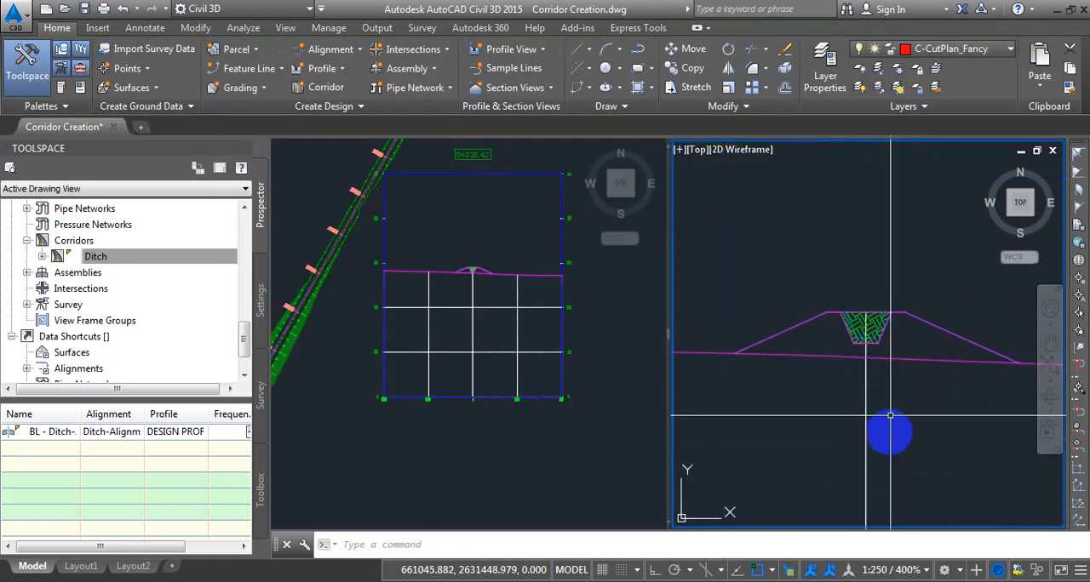
click(890, 415)
click(824, 441)
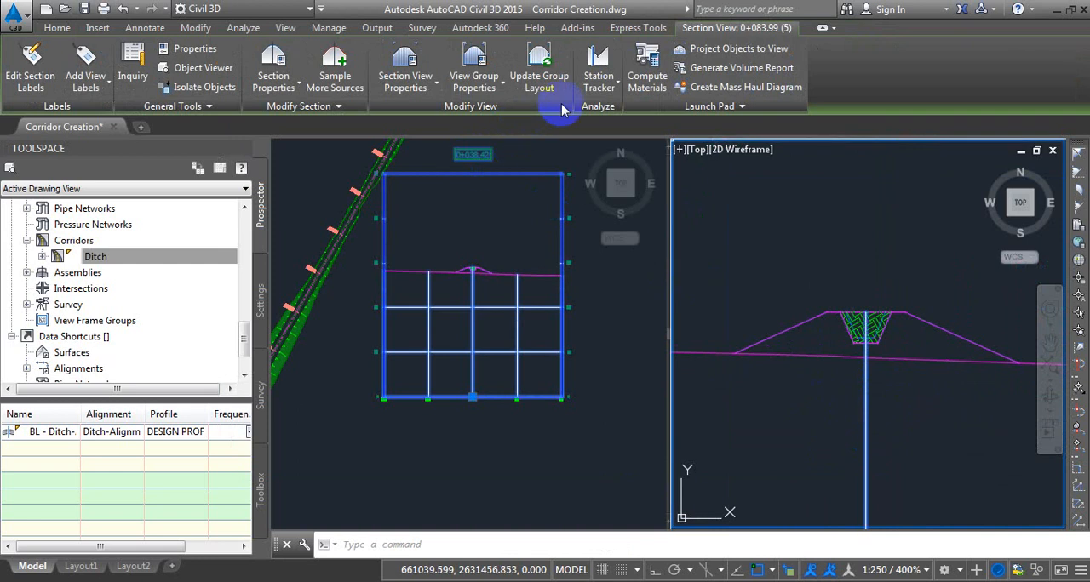
click(647, 68)
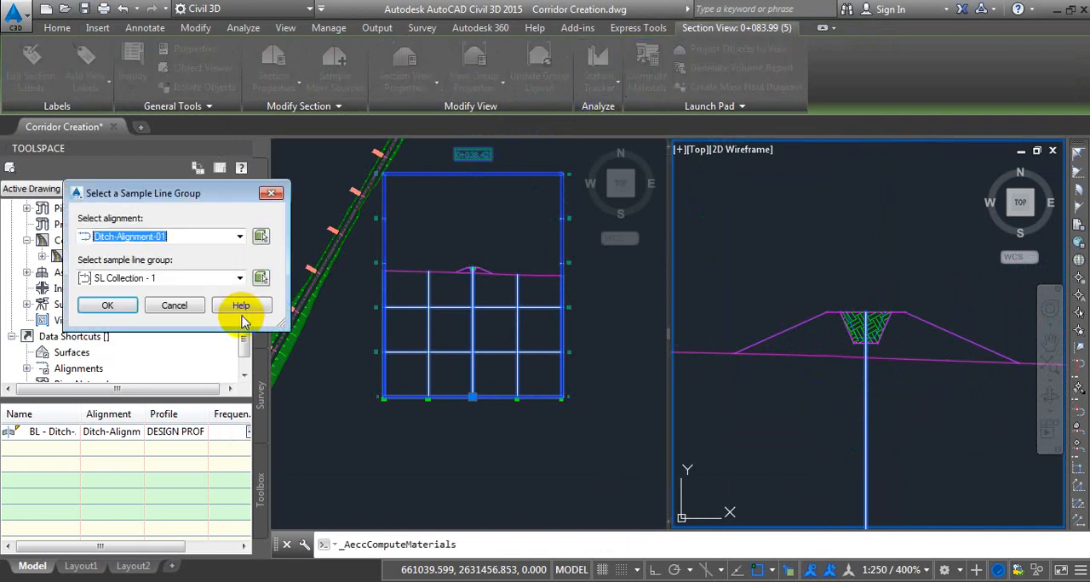
click(108, 307)
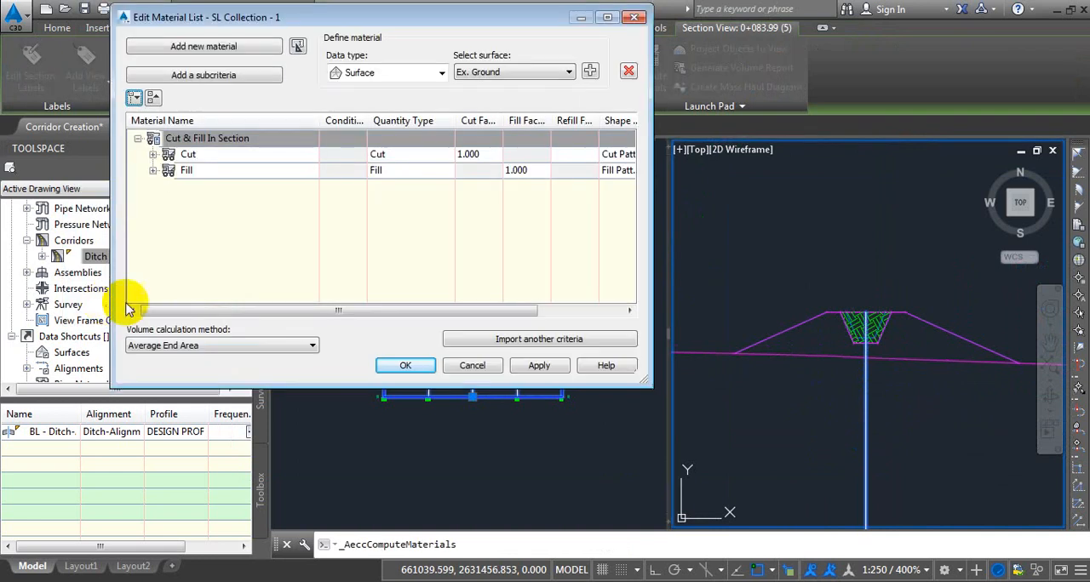
click(152, 170)
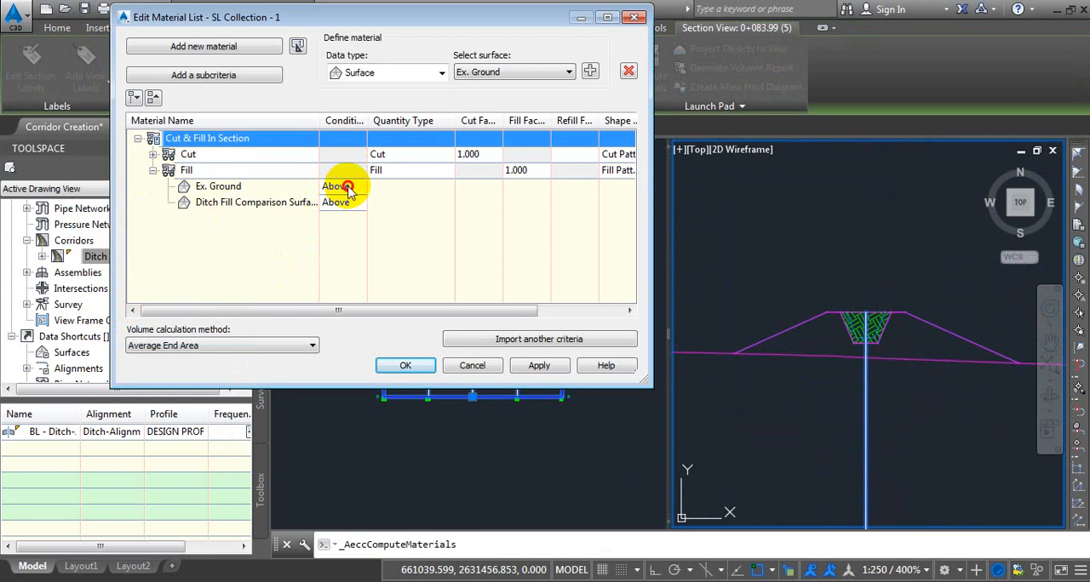
click(347, 189)
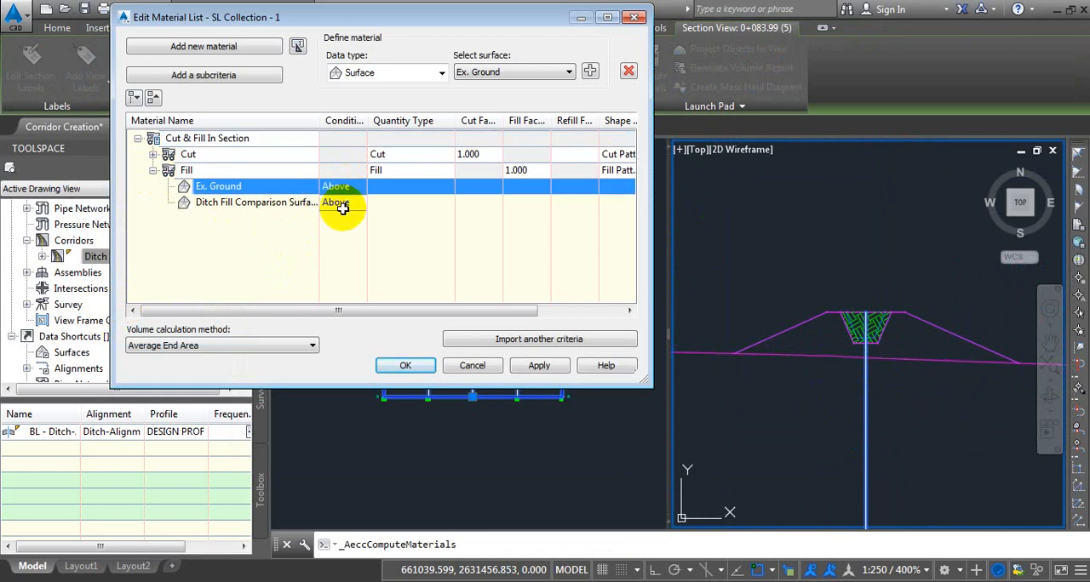
click(340, 204)
click(339, 240)
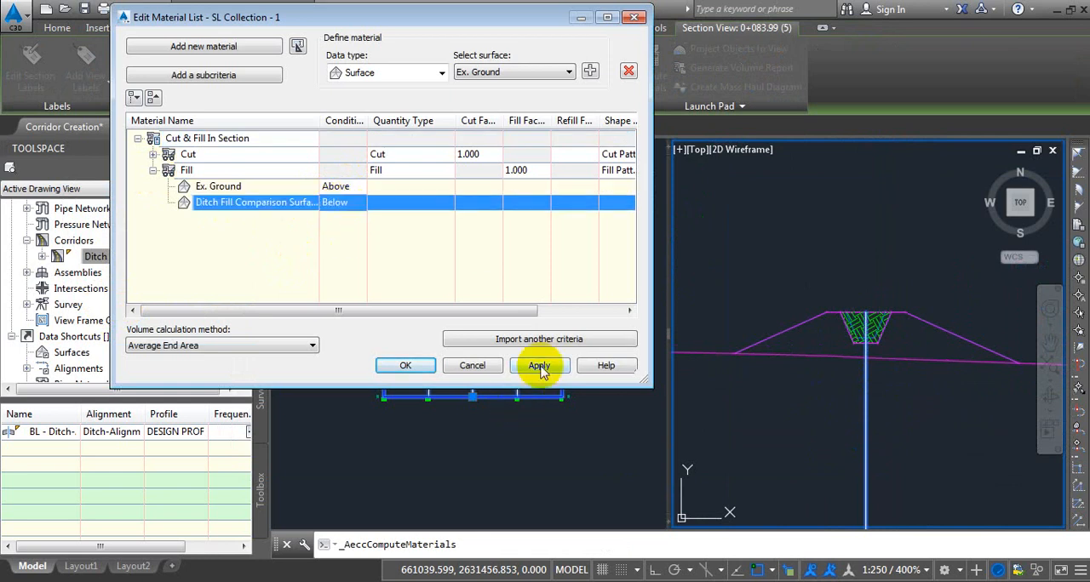
click(539, 367)
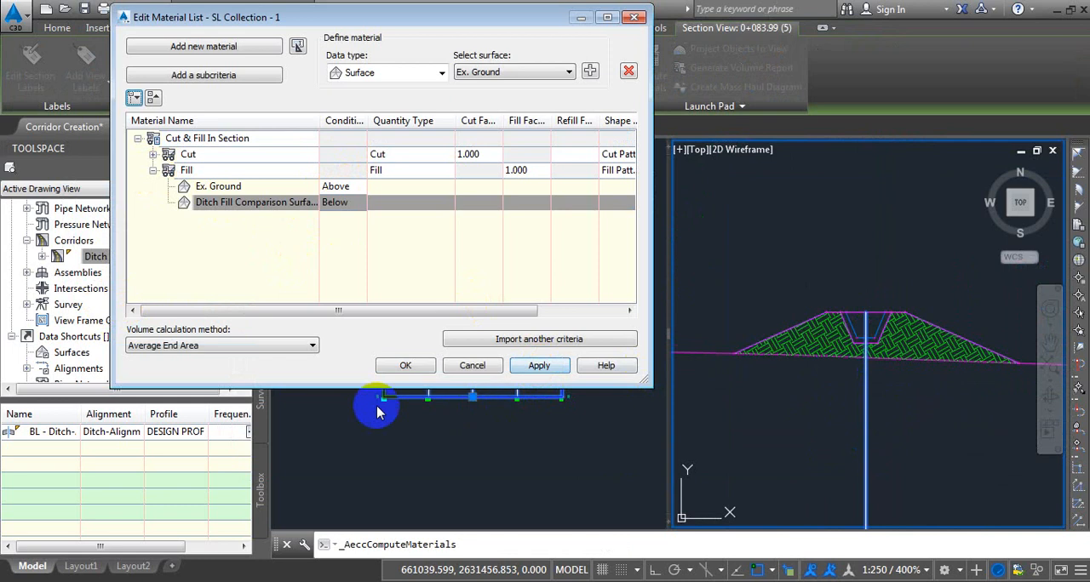
click(406, 365)
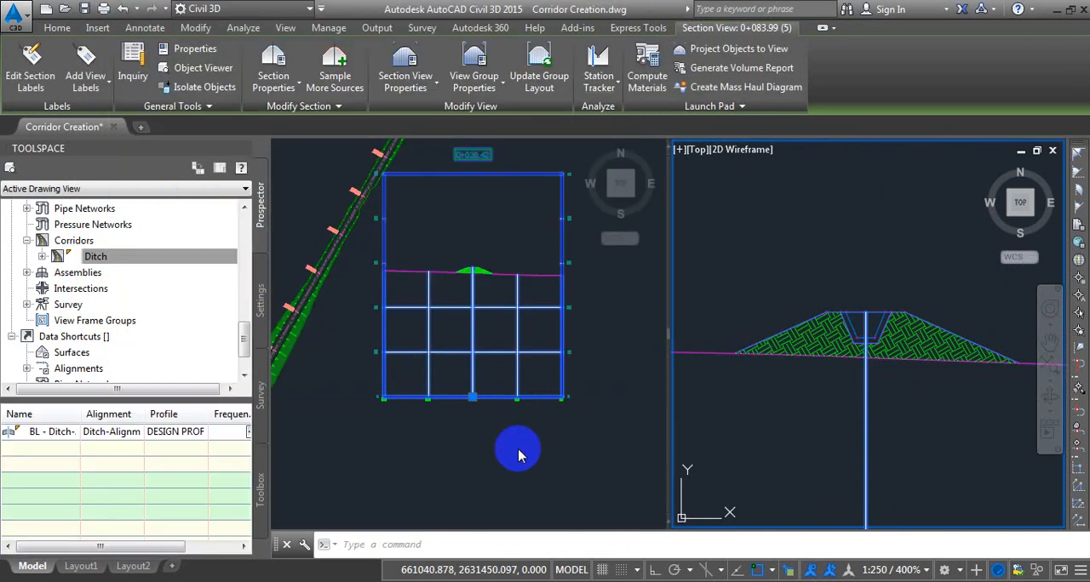
Move the 0+083.99 sample line up along the ditch alignment from the fill stretch into the cut stretch.
click(896, 386)
scroll(921, 357, down, 4)
scroll(897, 368, up, 4)
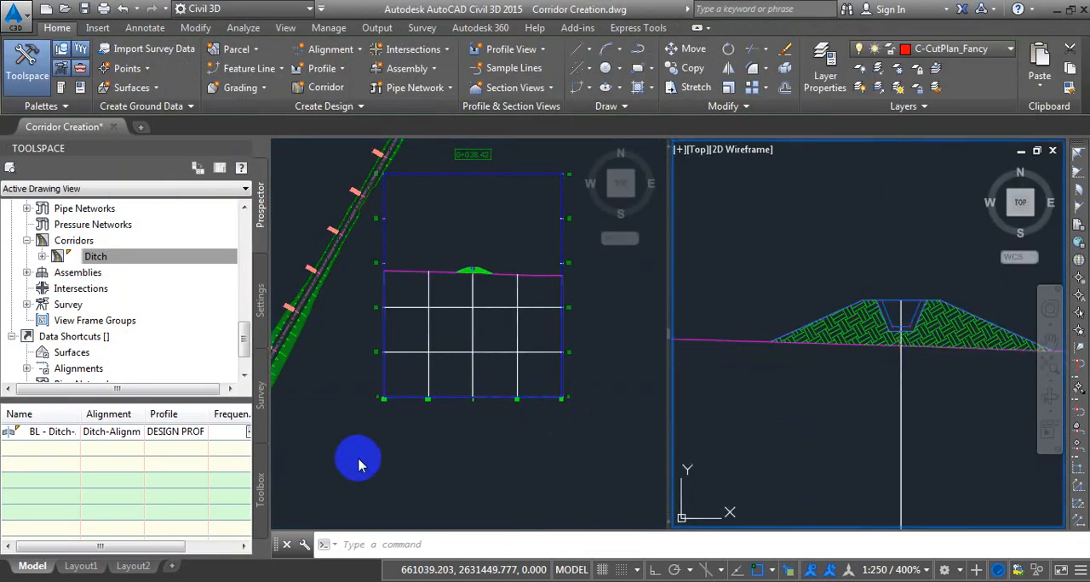
click(359, 460)
scroll(464, 286, down, 4)
click(345, 446)
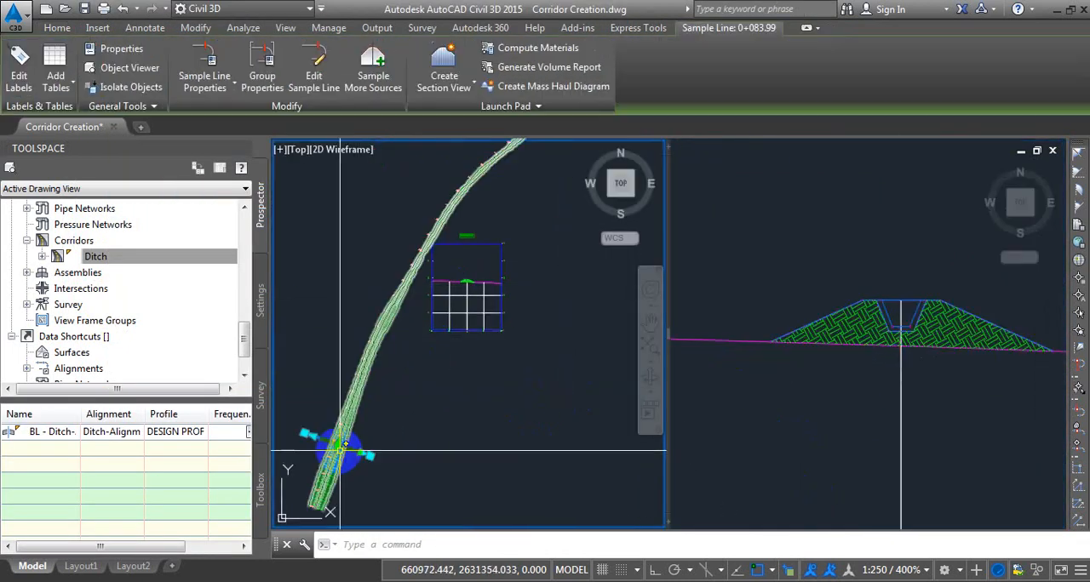
click(337, 444)
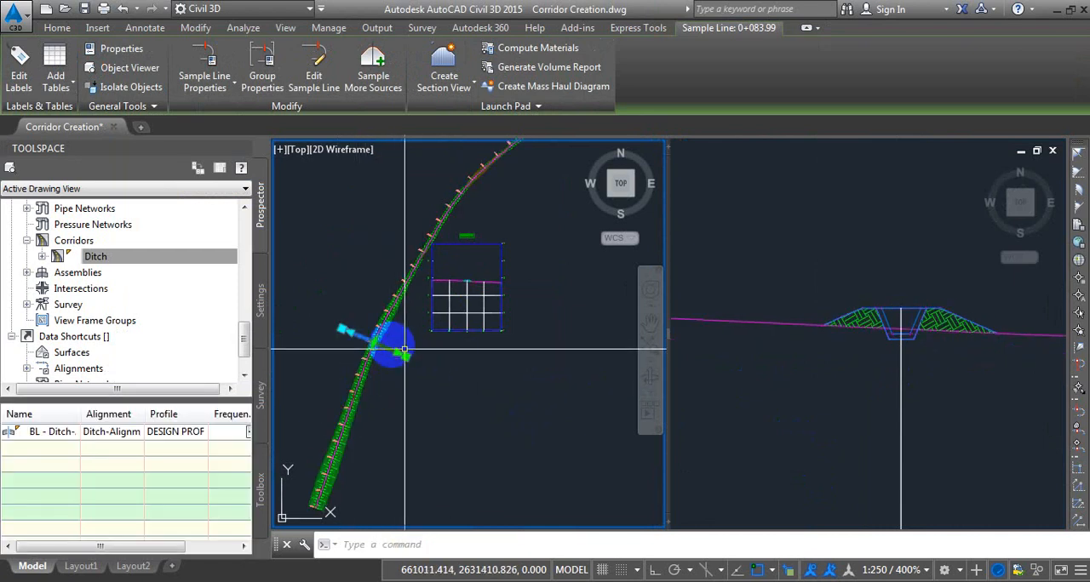
click(462, 213)
scroll(464, 196, up, 2)
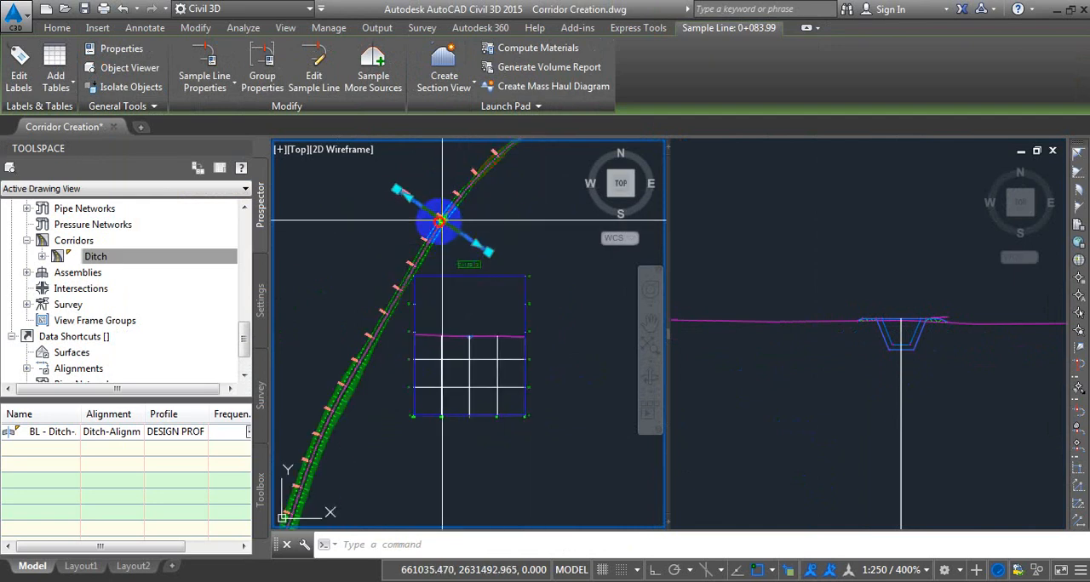
click(492, 167)
click(504, 184)
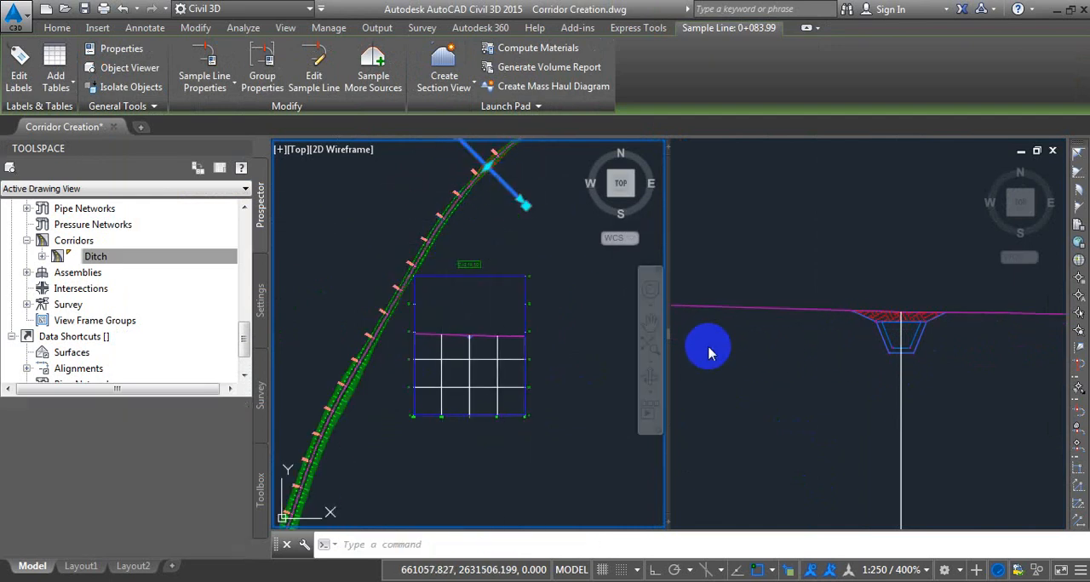
Inspect the cut hatch in the section view, then shift the sample line slightly farther up the alignment and deselect it.
click(996, 410)
scroll(909, 325, up, 4)
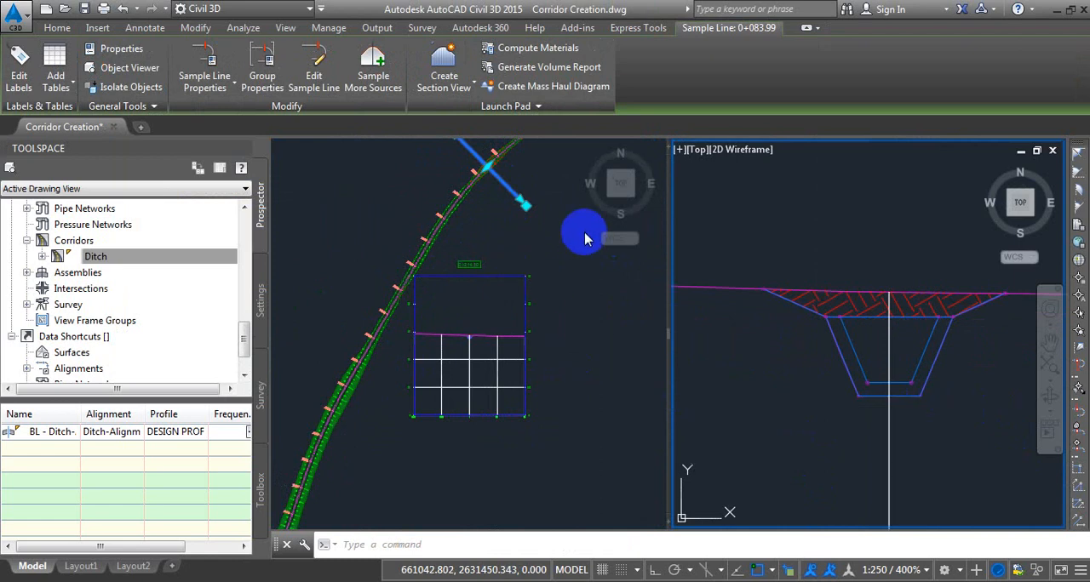
click(583, 232)
middle_drag(563, 206, 513, 304)
click(436, 266)
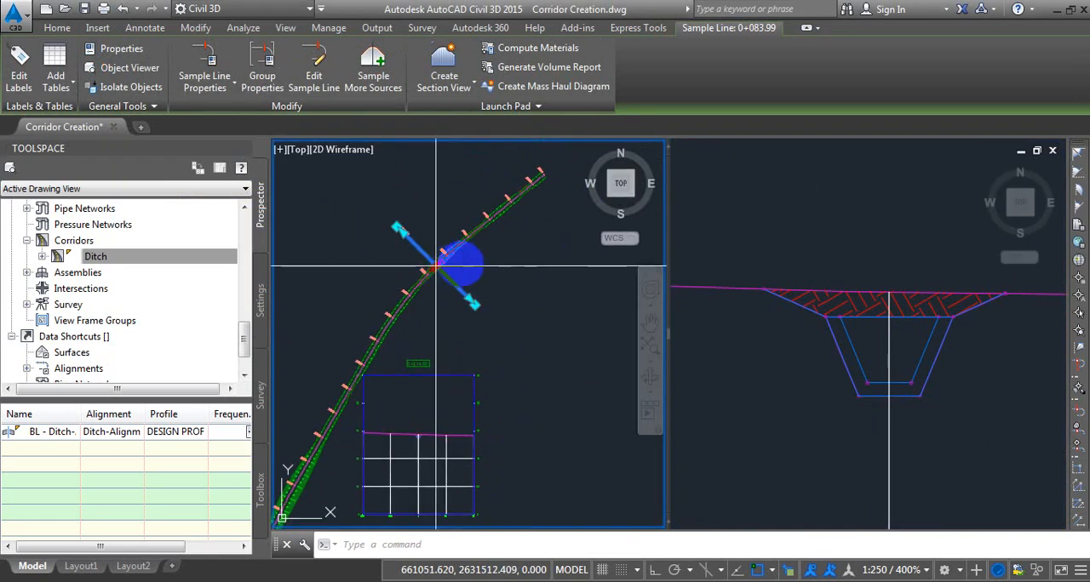
click(450, 252)
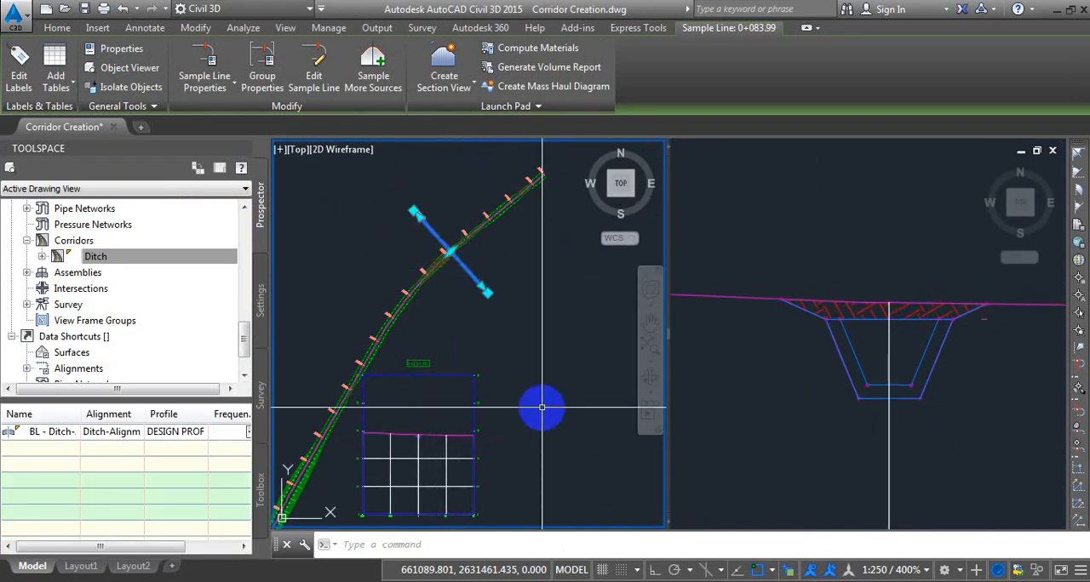
key(Escape)
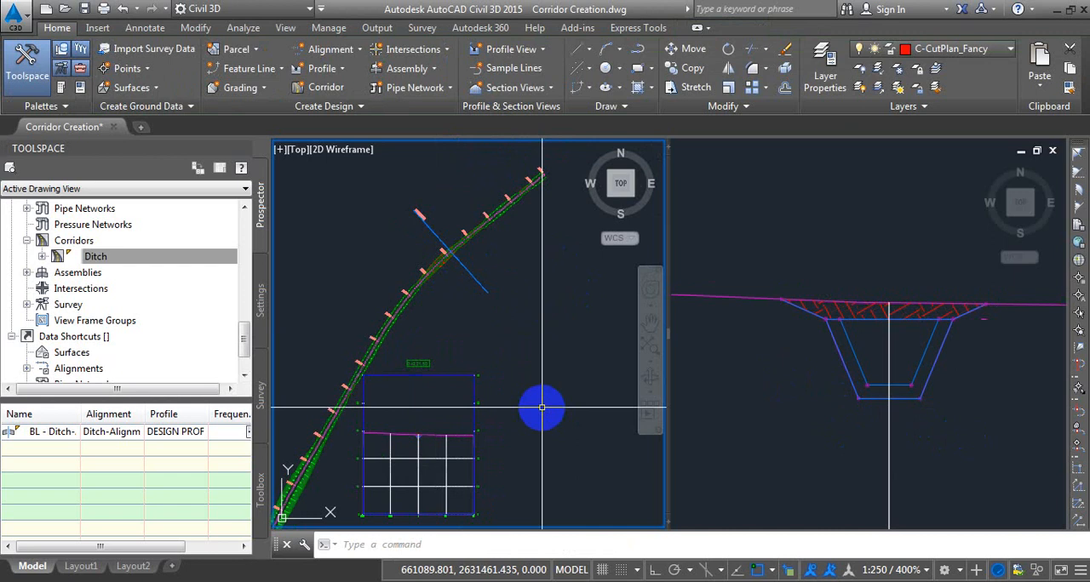
In the Cut Comparison Surface's build definition, set Use maximum triangle length to Yes.
drag(244, 338, 238, 246)
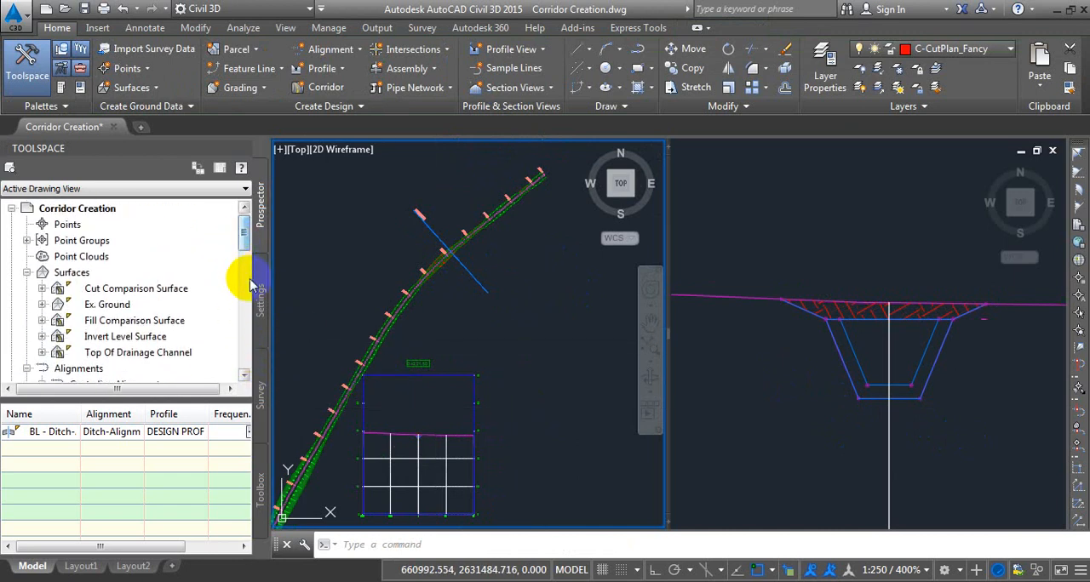
right_click(138, 292)
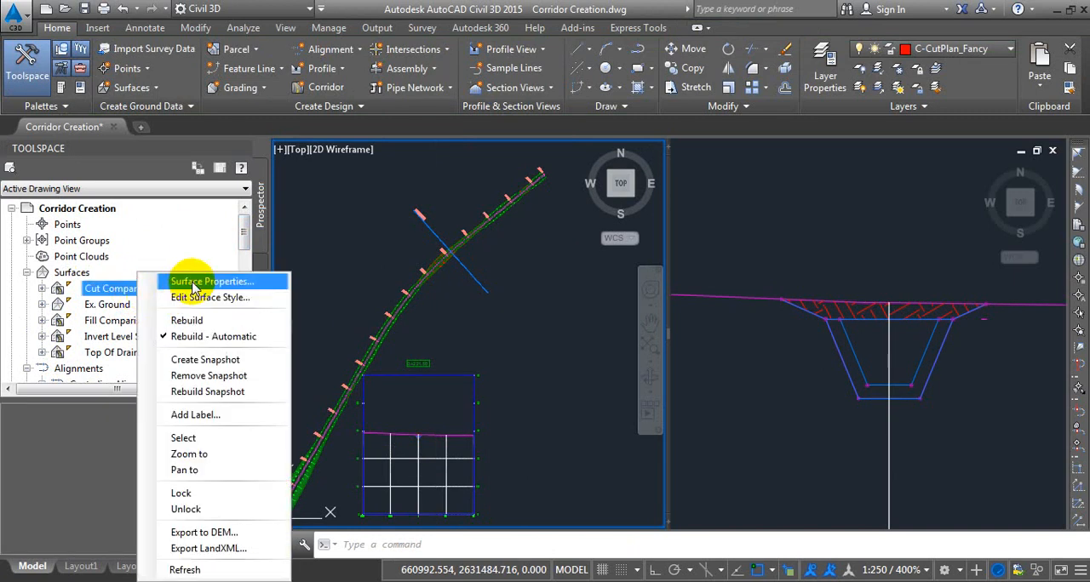
click(195, 283)
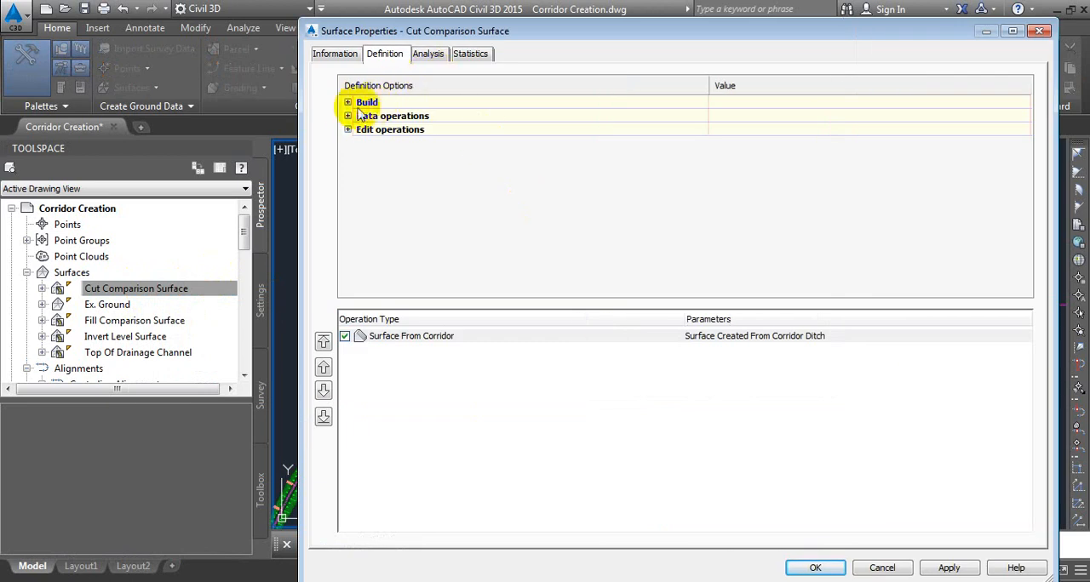
click(347, 103)
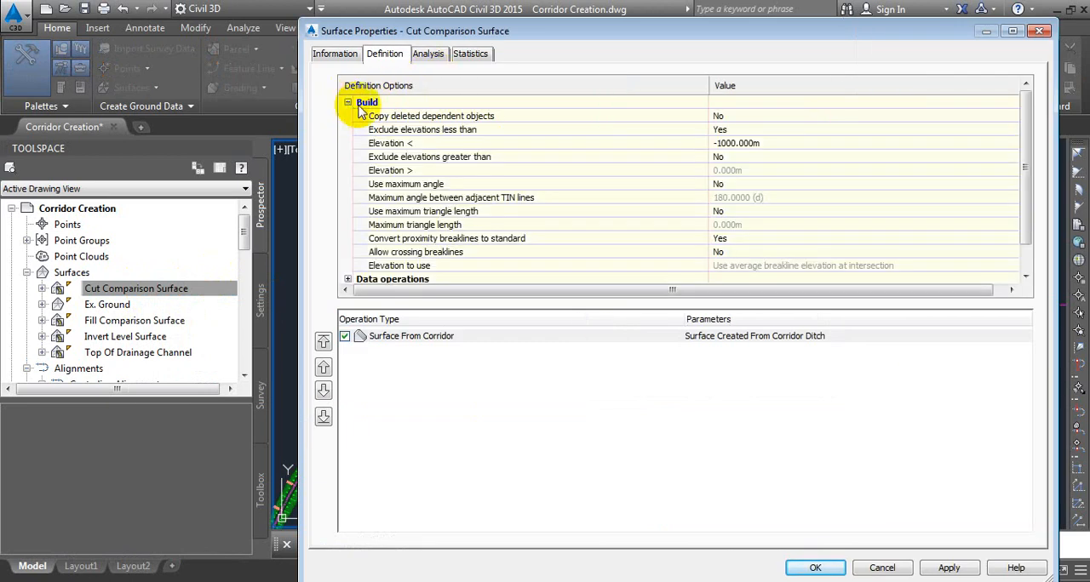
click(440, 226)
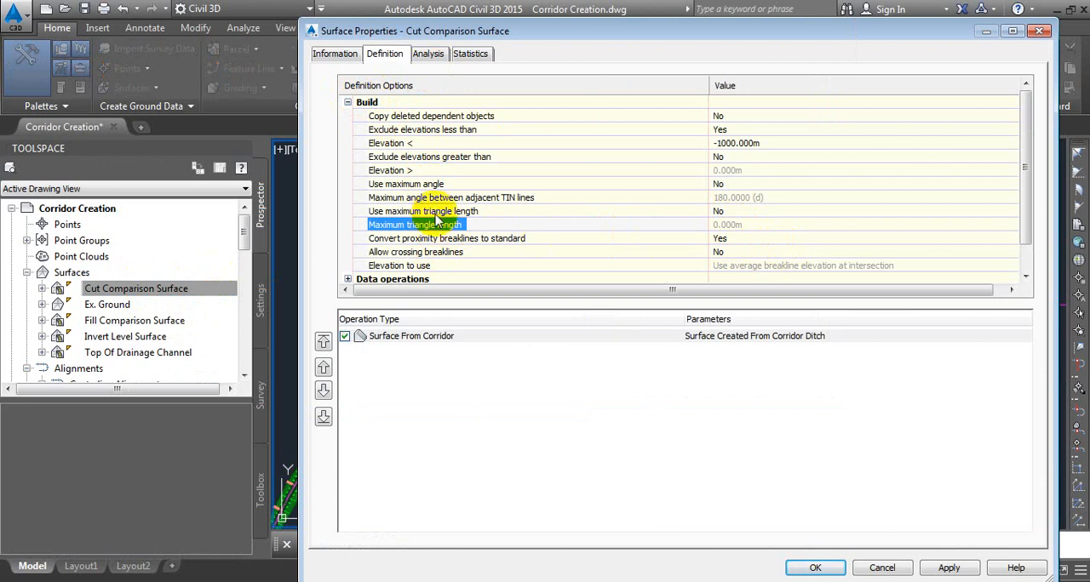
scroll(437, 213, down, 1)
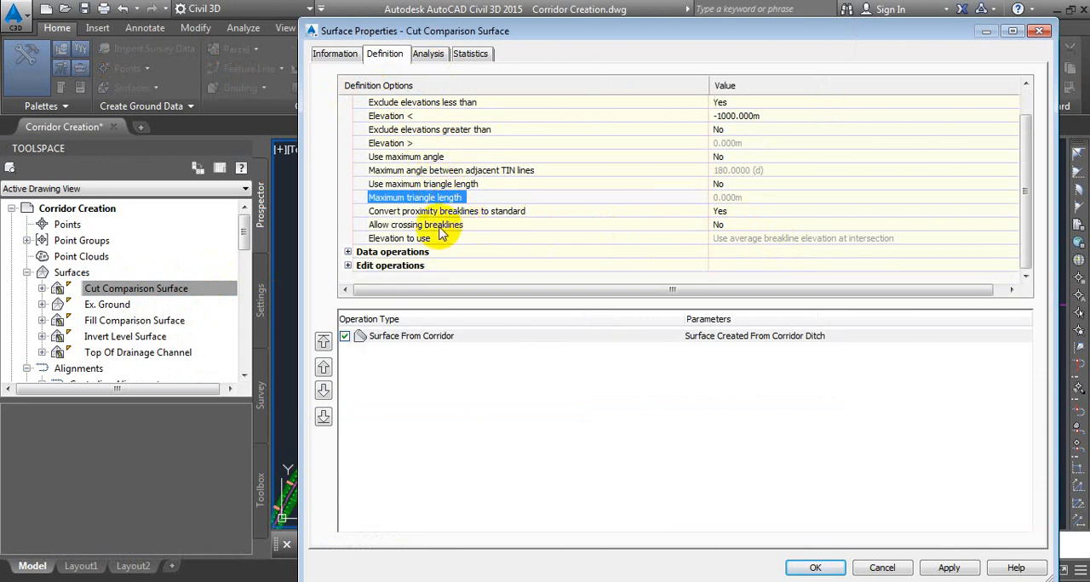
click(417, 184)
click(738, 192)
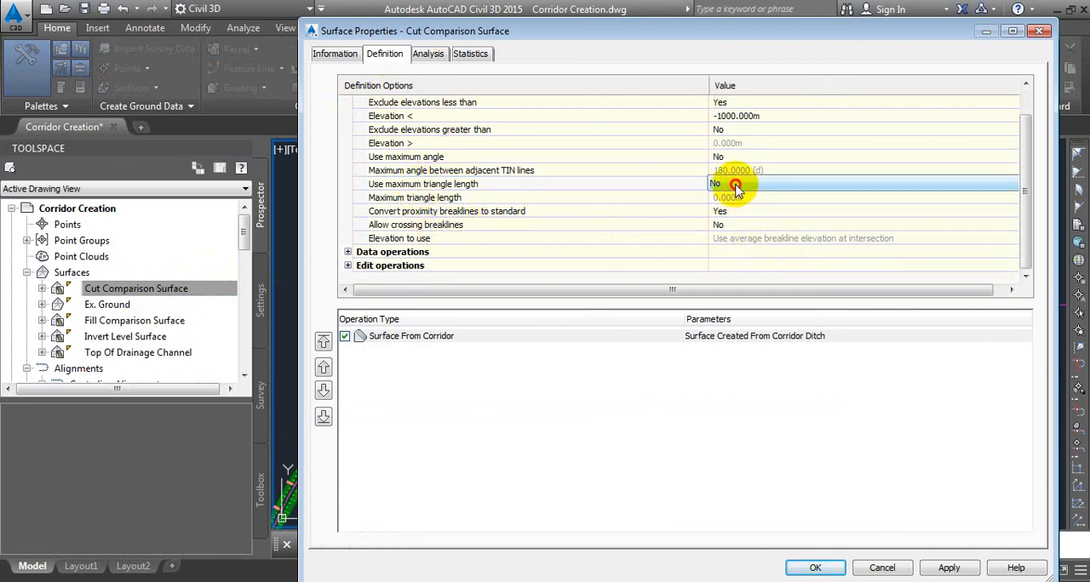
click(734, 185)
click(734, 209)
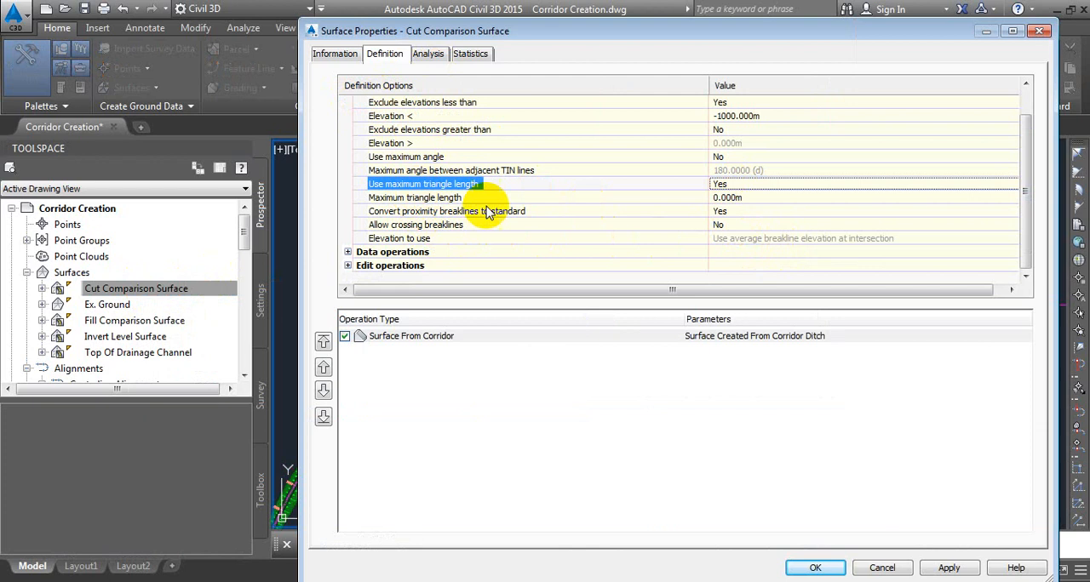
Set the Cut Comparison Surface's maximum triangle length to 5 m and accept the surface properties.
click(459, 201)
click(754, 198)
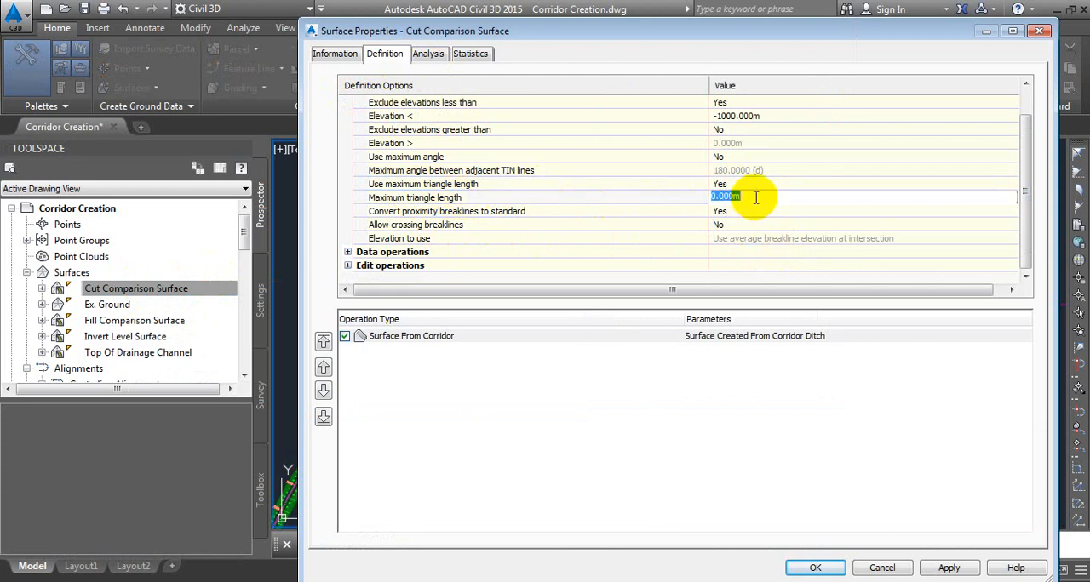
text(5)
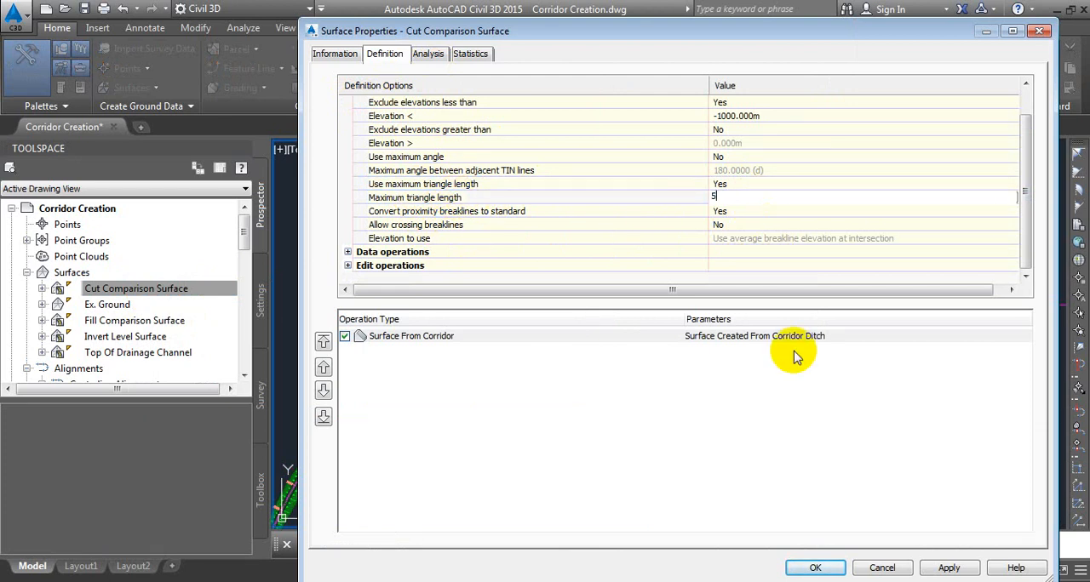
click(819, 568)
click(430, 254)
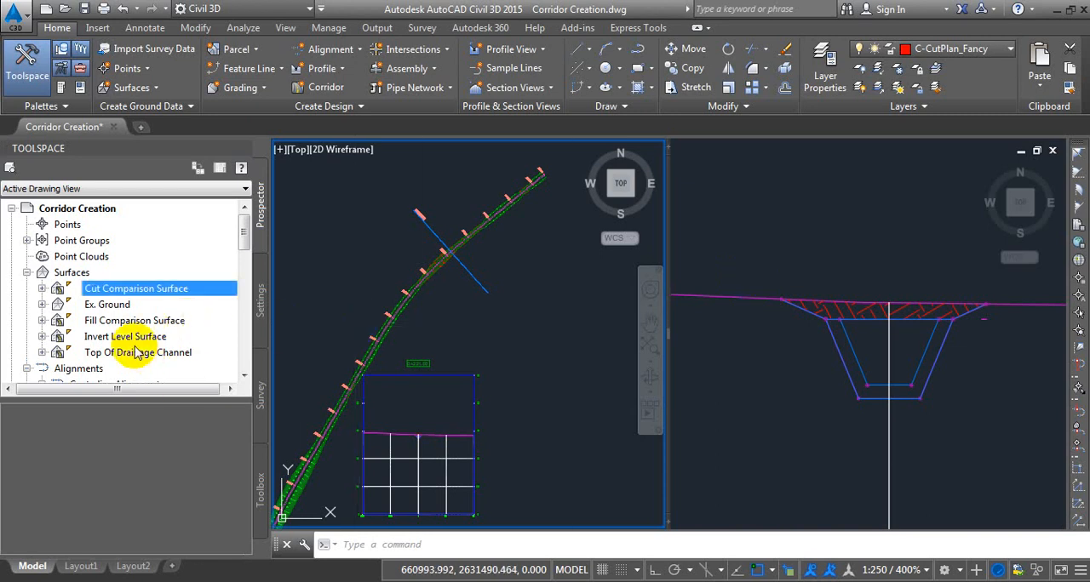
Check the maximum triangle length settings in the Fill Comparison Surface's build definition and review the hatched area in the section view.
click(133, 319)
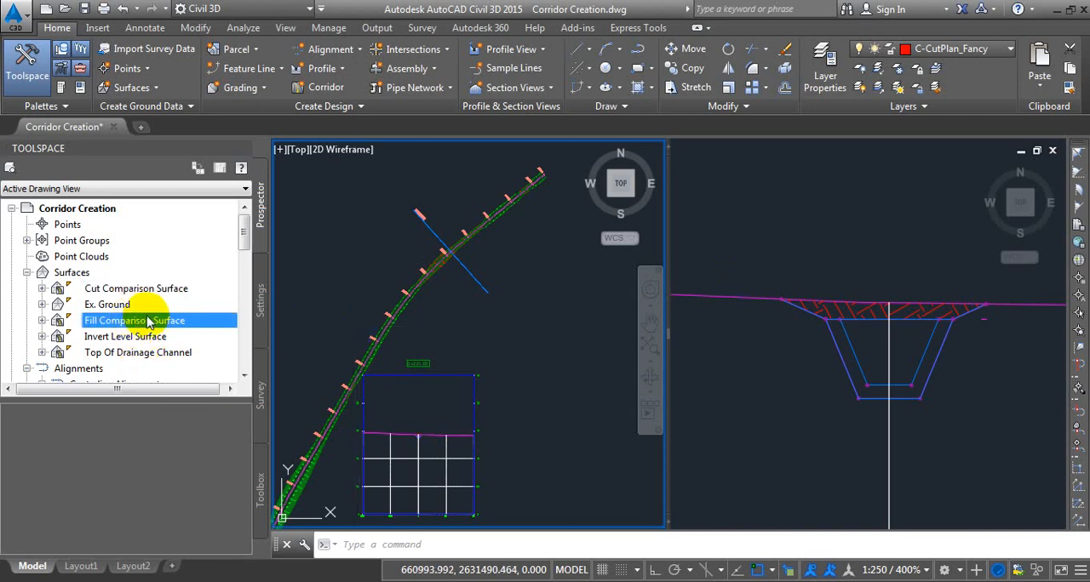
right_click(153, 320)
click(231, 15)
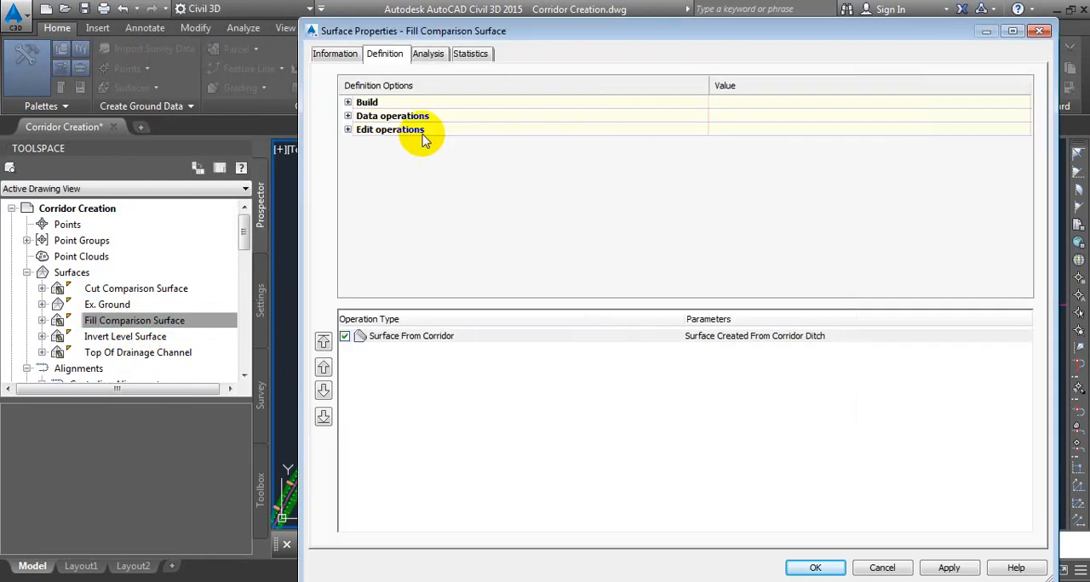
click(348, 103)
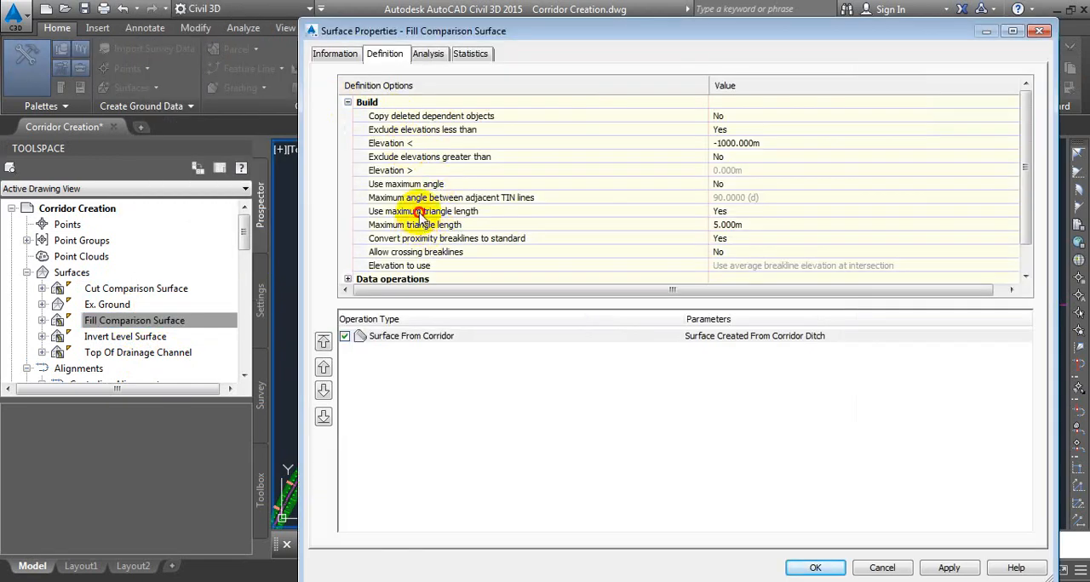
click(420, 211)
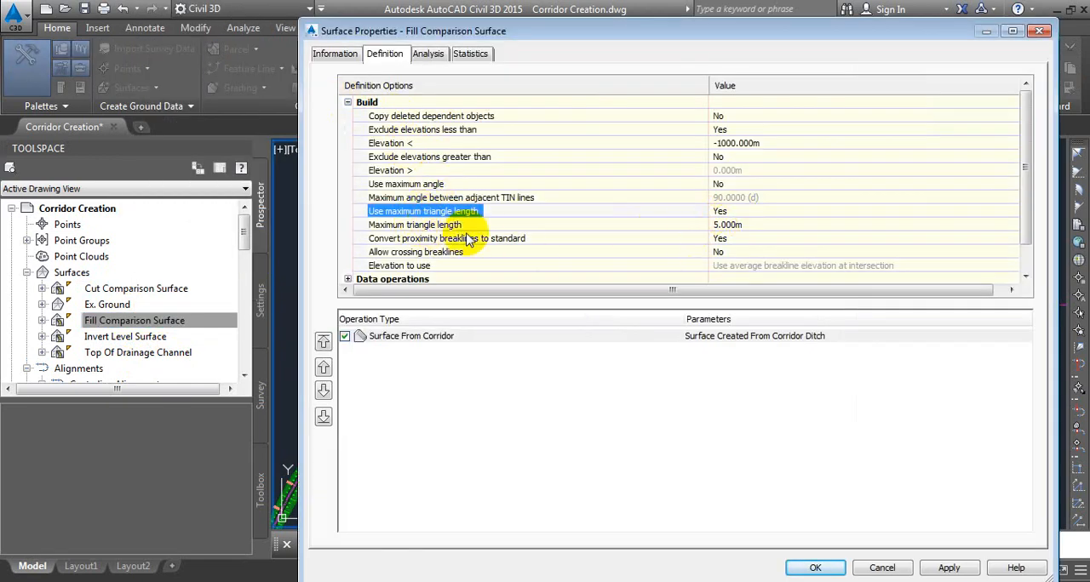
click(822, 569)
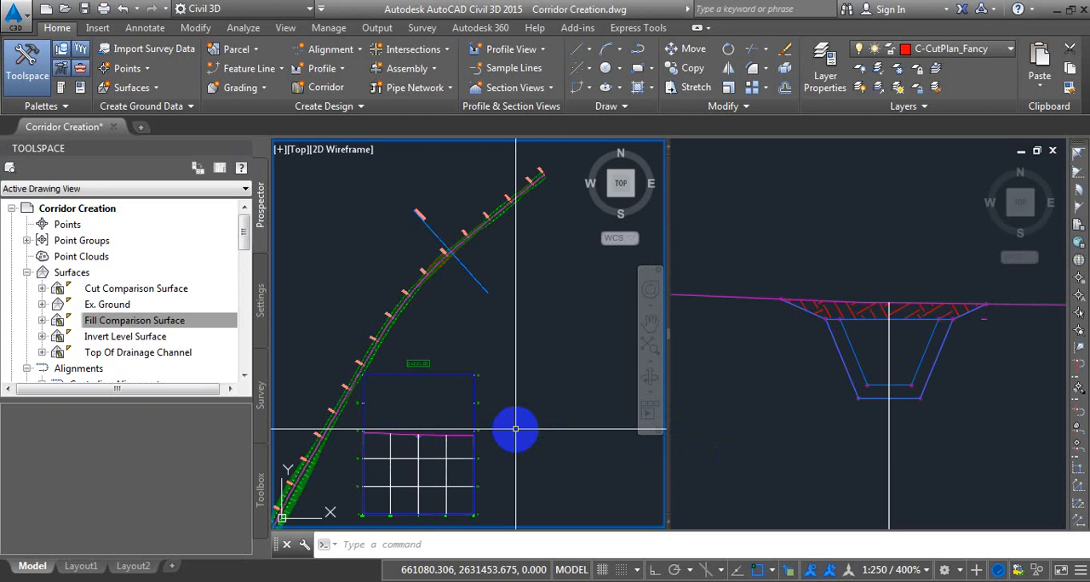
click(973, 389)
scroll(949, 311, down, 3)
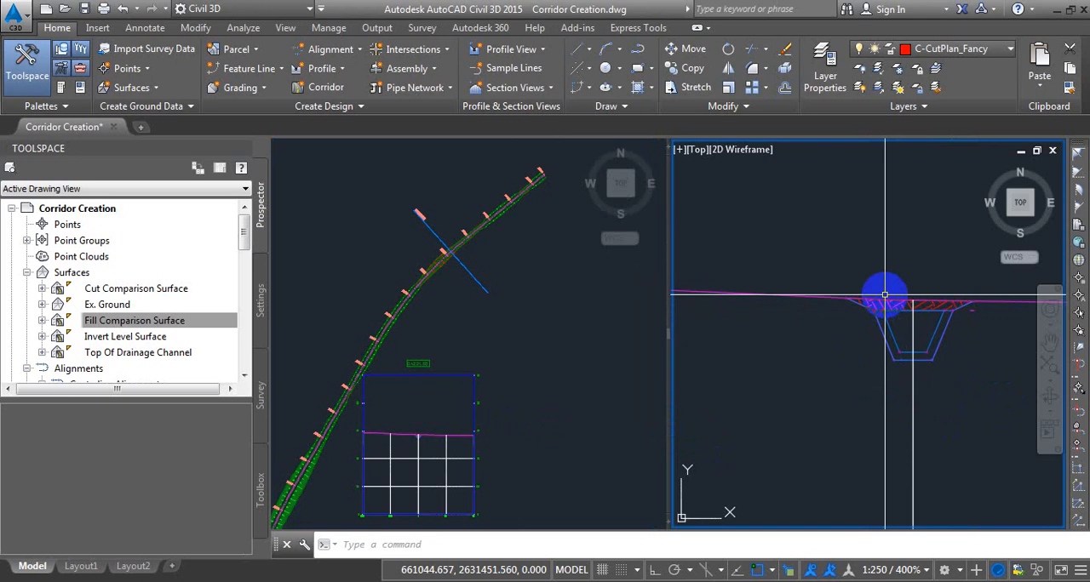
Examine the cut hatching around the ditch in the section view.
scroll(885, 295, up, 6)
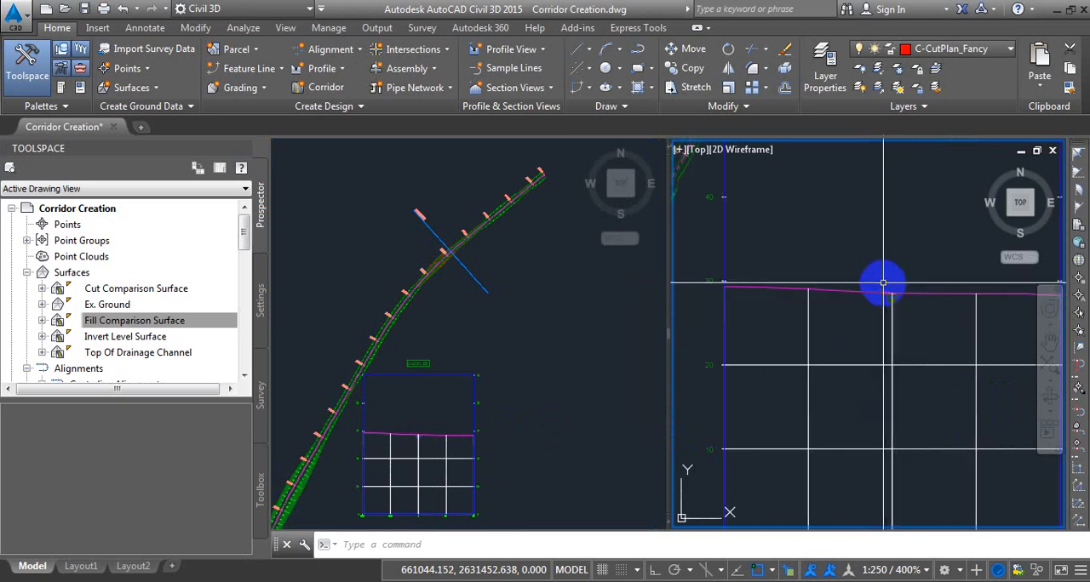
scroll(878, 275, down, 6)
click(506, 321)
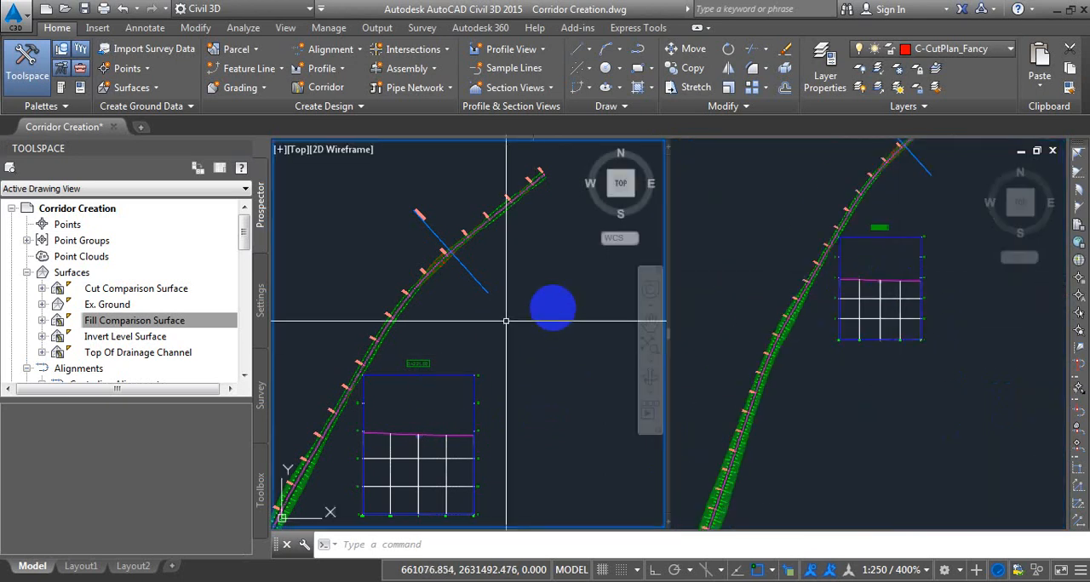
click(934, 402)
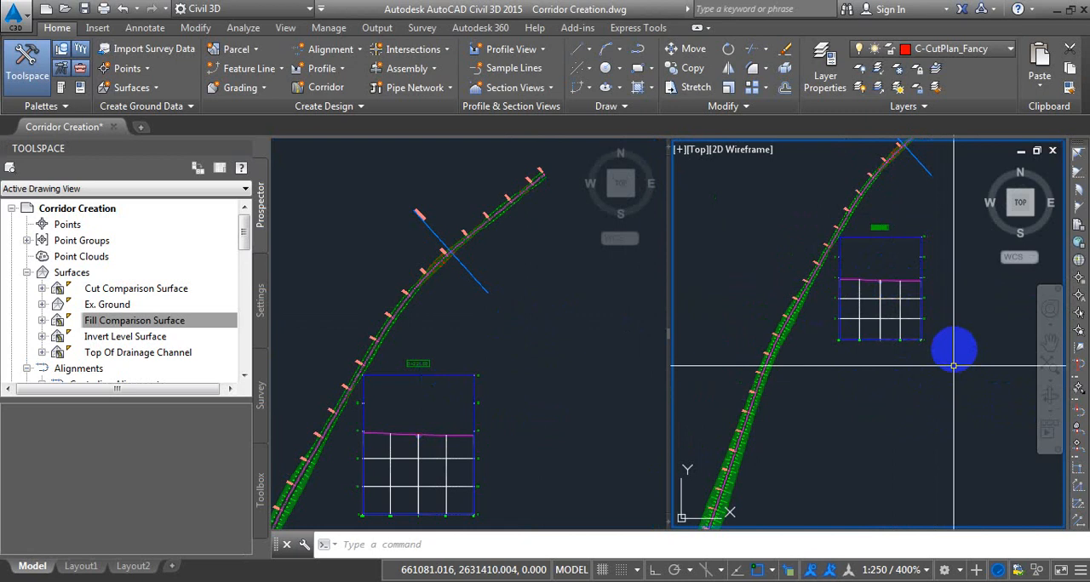
scroll(928, 273, up, 3)
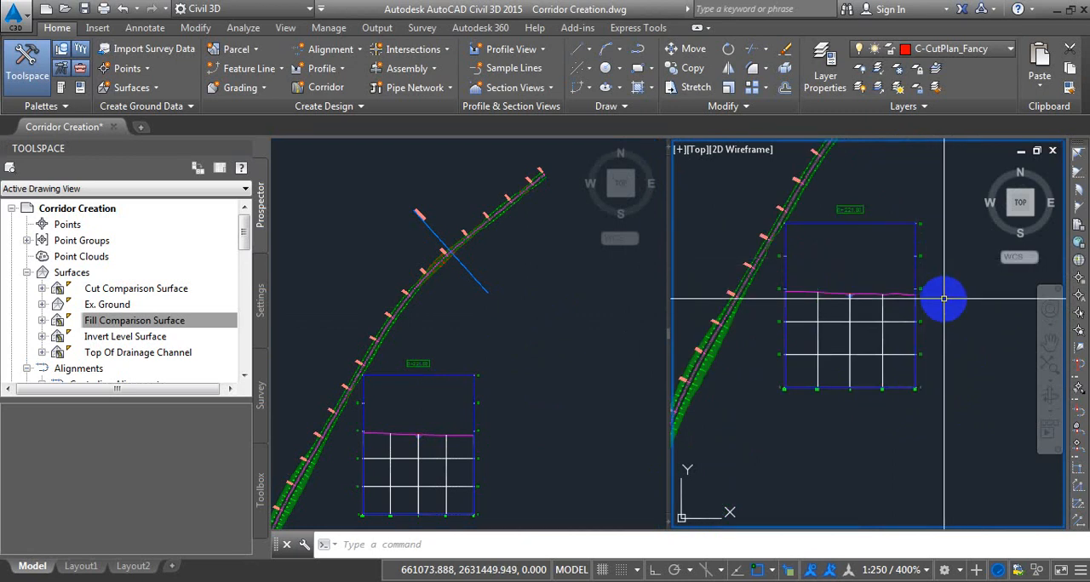
scroll(943, 298, up, 8)
Move the sample line down the alignment onto the wide fill stretch of the corridor and check the fill hatching in its section view.
click(505, 306)
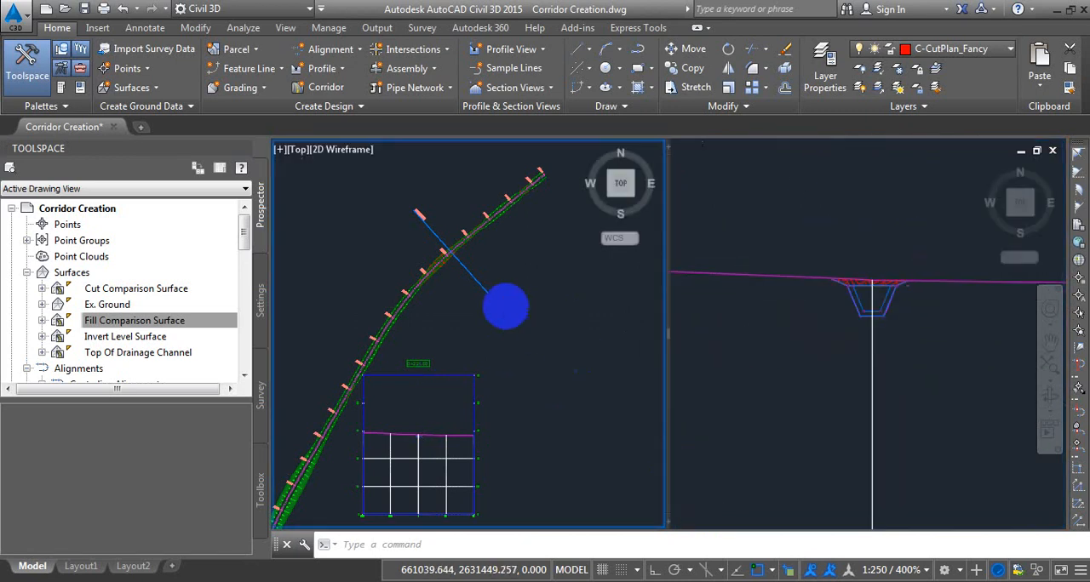
click(479, 284)
click(450, 253)
middle_drag(437, 365, 554, 184)
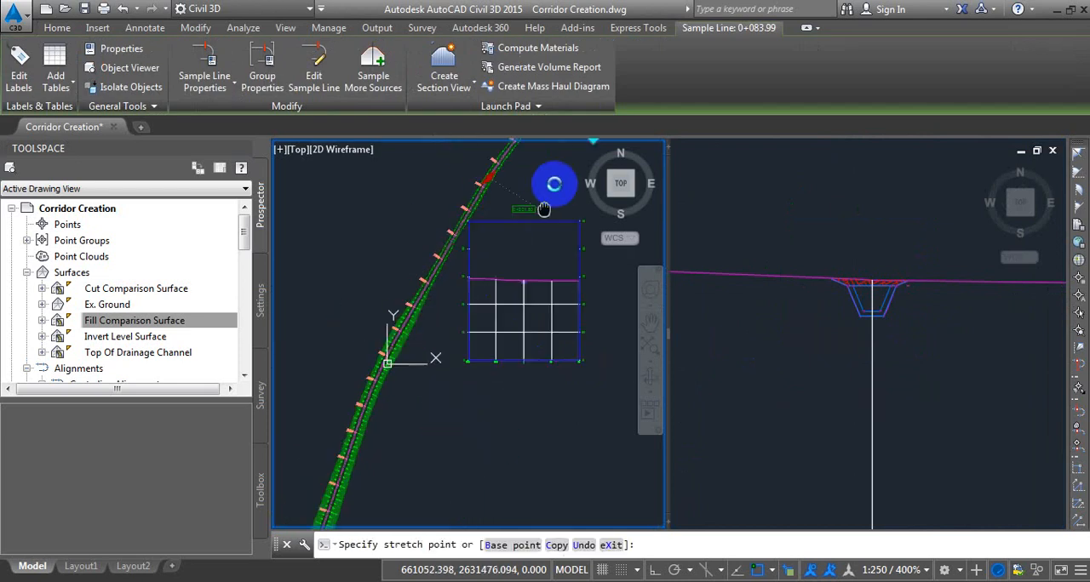
click(419, 457)
click(906, 418)
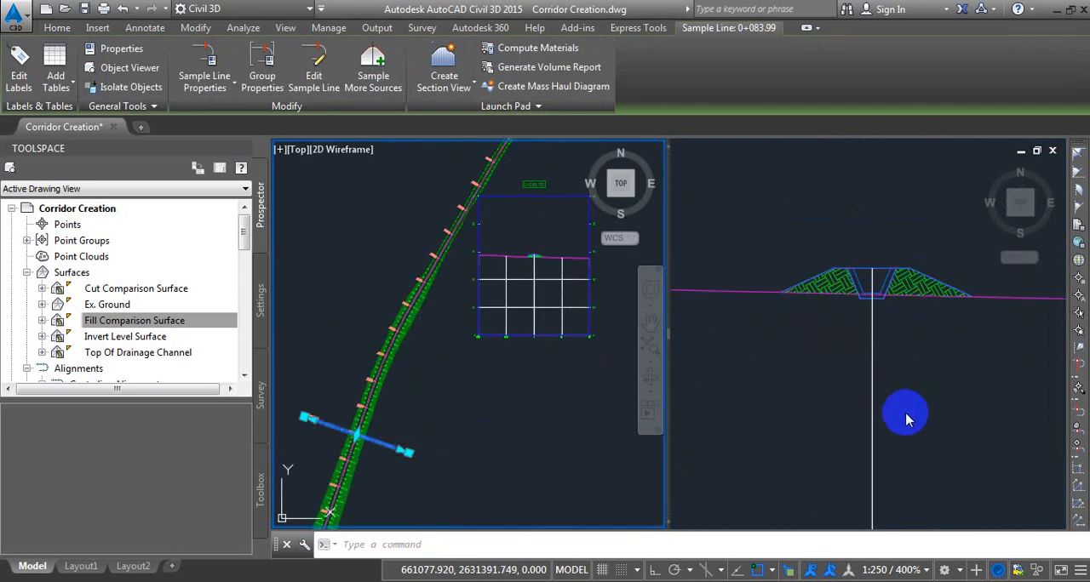